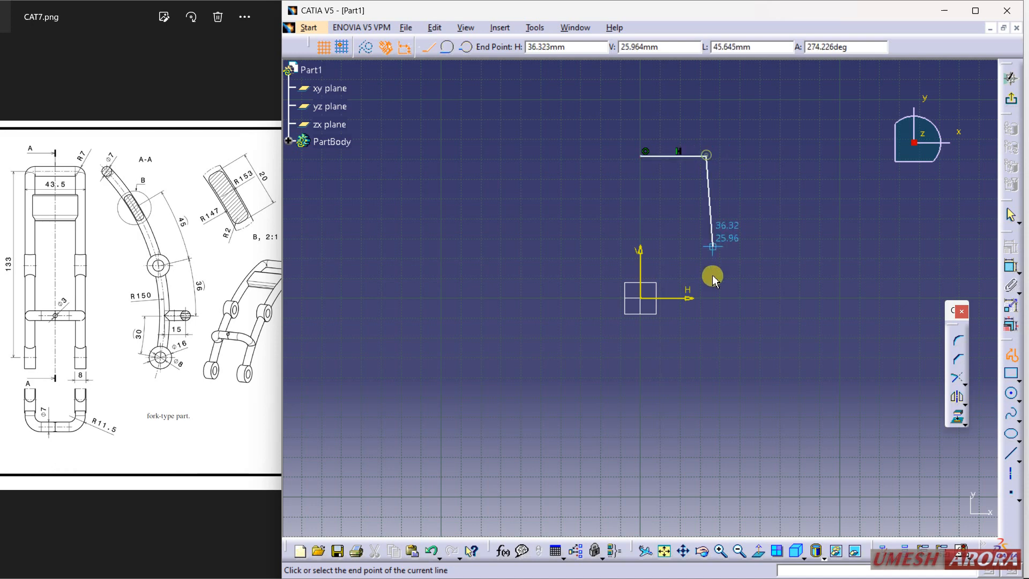
Finish the open profile with a long vertical line downward and round its upper corner with a 4 mm radius
double_click(709, 422)
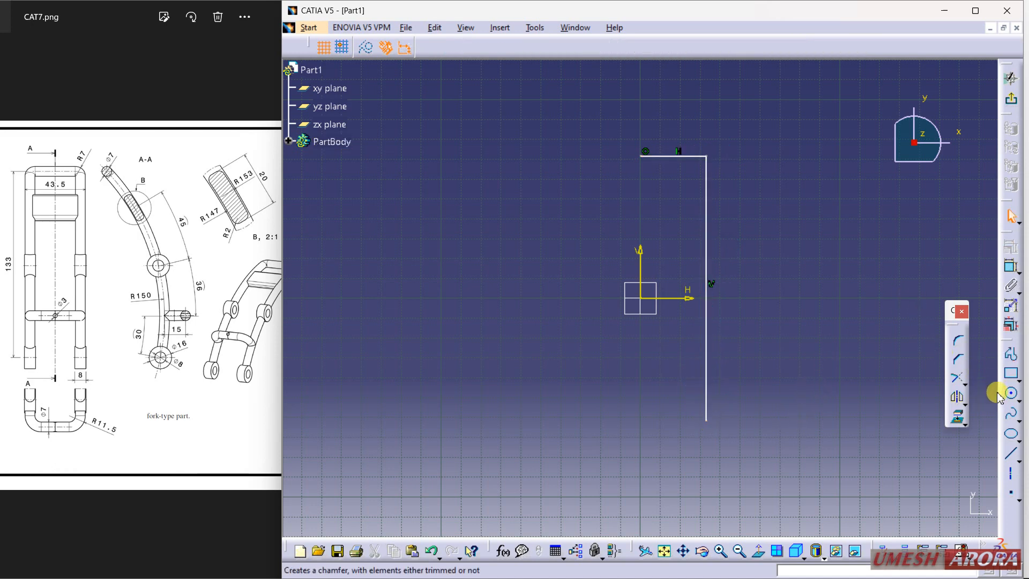
left_click(959, 340)
left_click(706, 157)
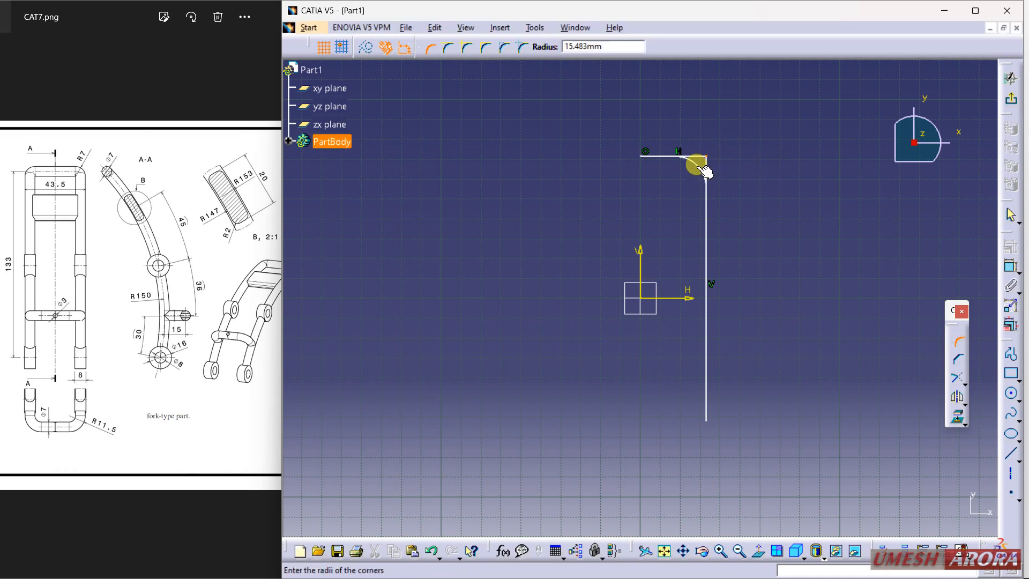
type("4")
key("Return")
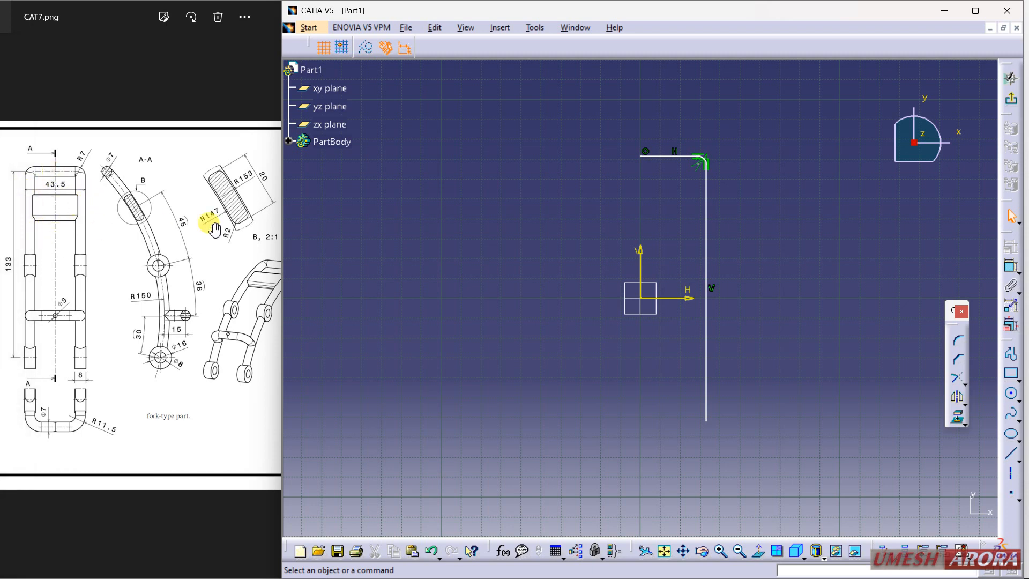
Dimension the short horizontal line at the top of the profile and set its length to 14.25 mm
left_click(1010, 267)
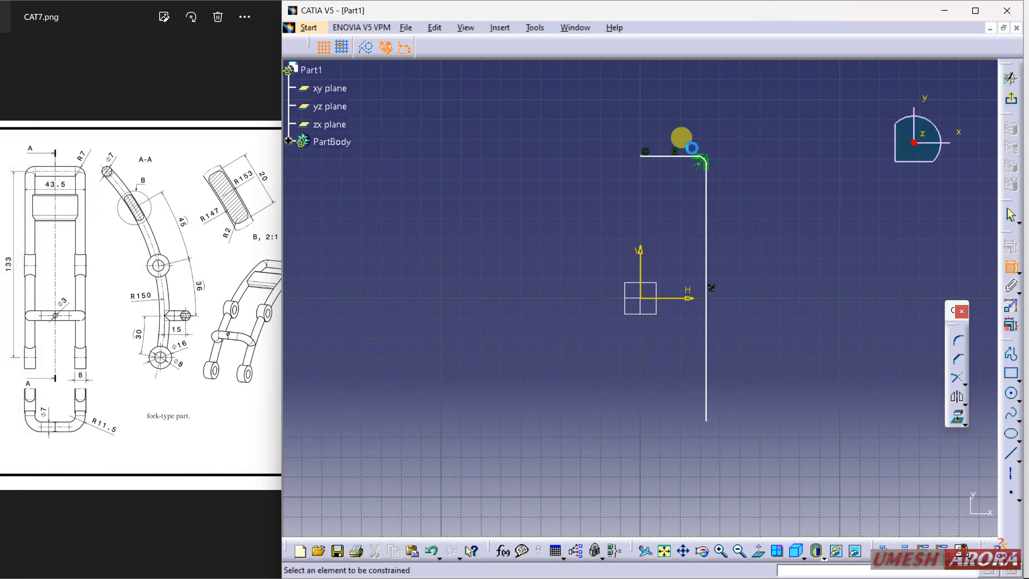
left_click(677, 156)
left_click(679, 134)
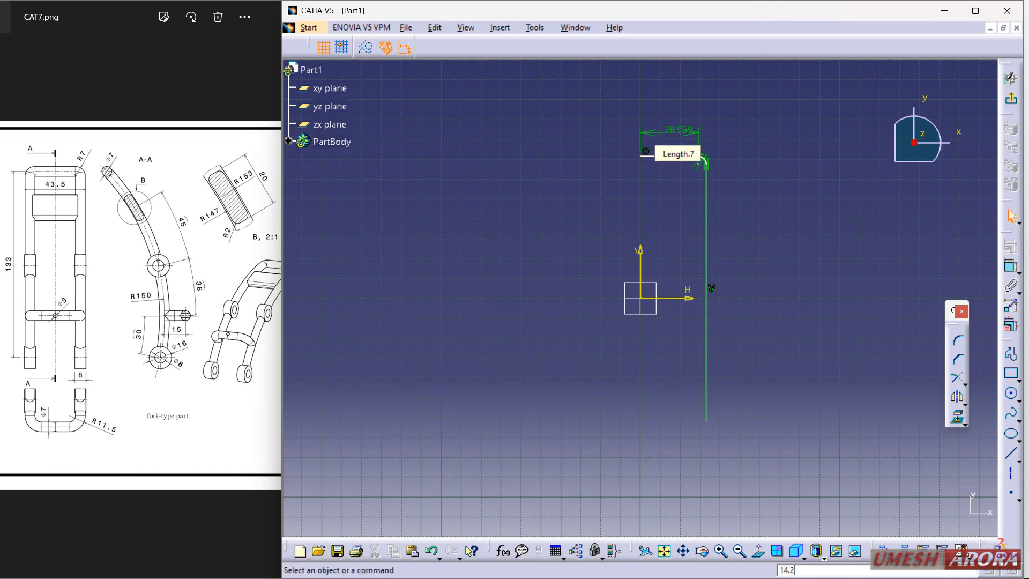
key("Return")
left_click(756, 324)
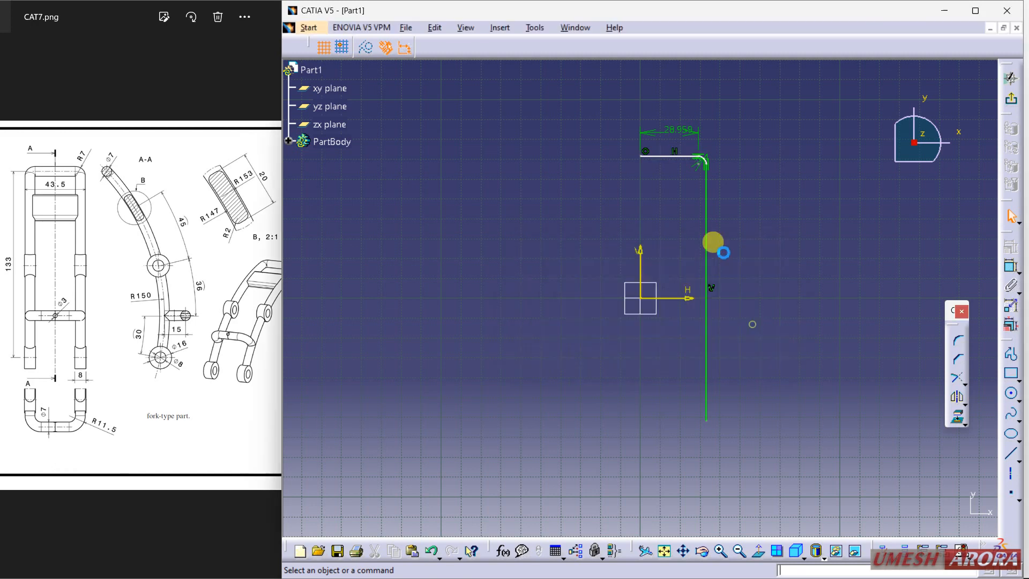
double_click(679, 129)
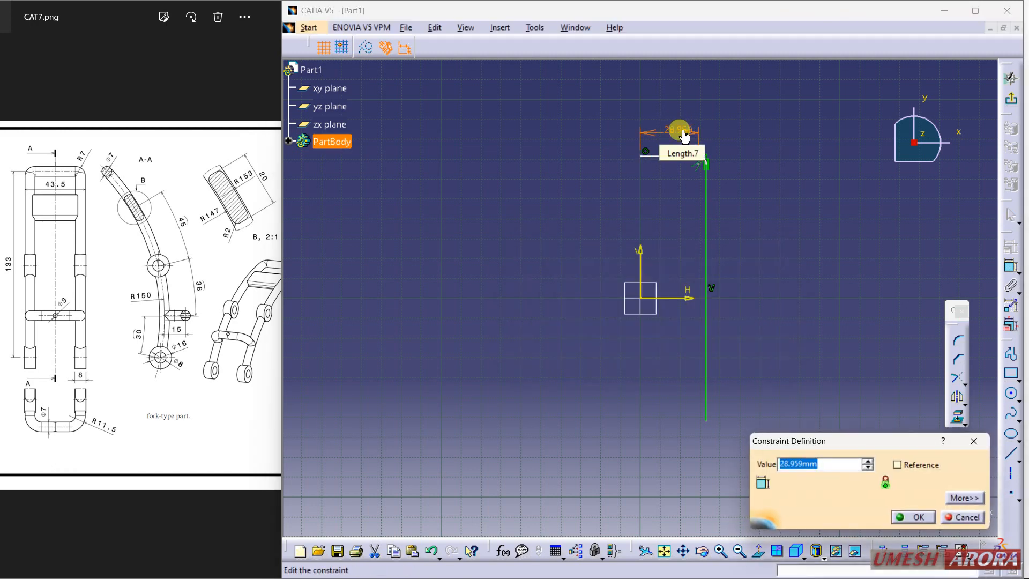
type("14.25")
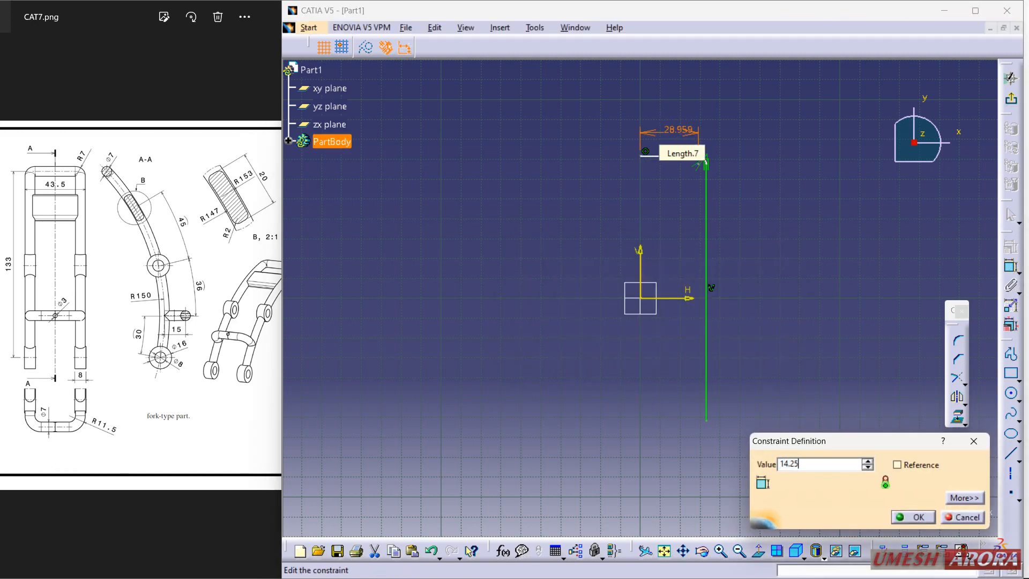
key("Return")
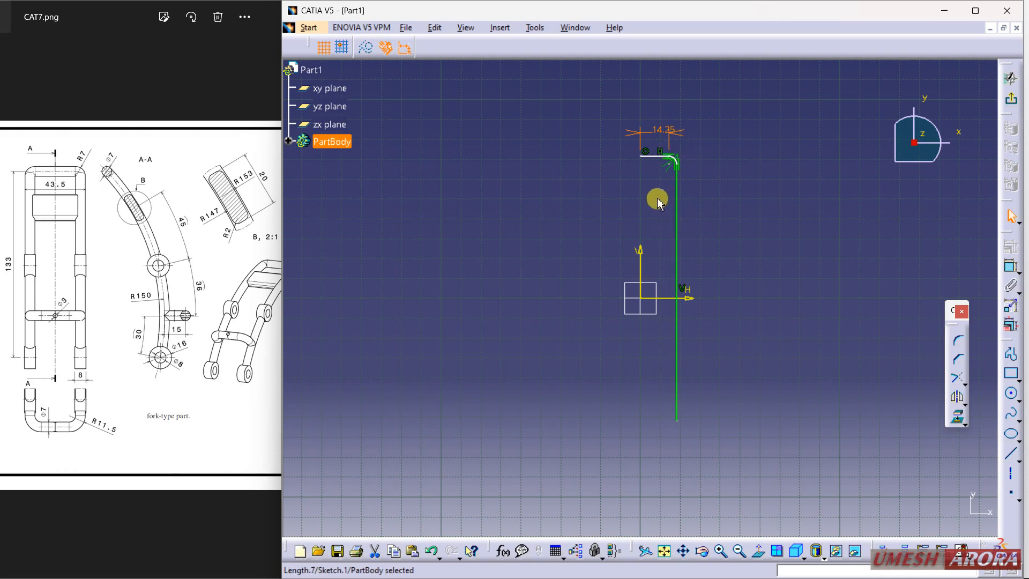
Dimension the vertical line of the profile and set its length to 129 mm
left_click(678, 207)
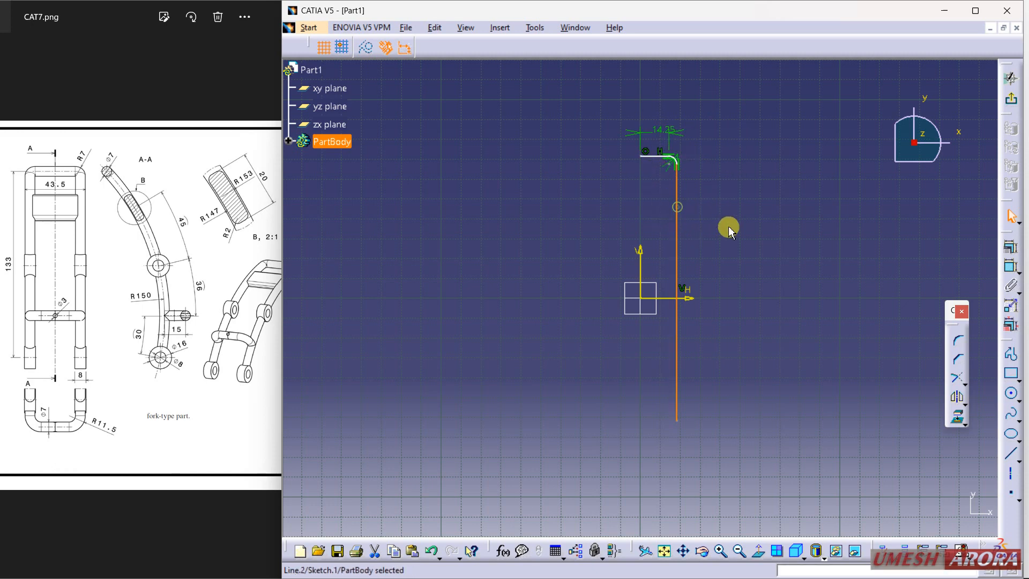
left_click(1011, 266)
left_click(745, 257)
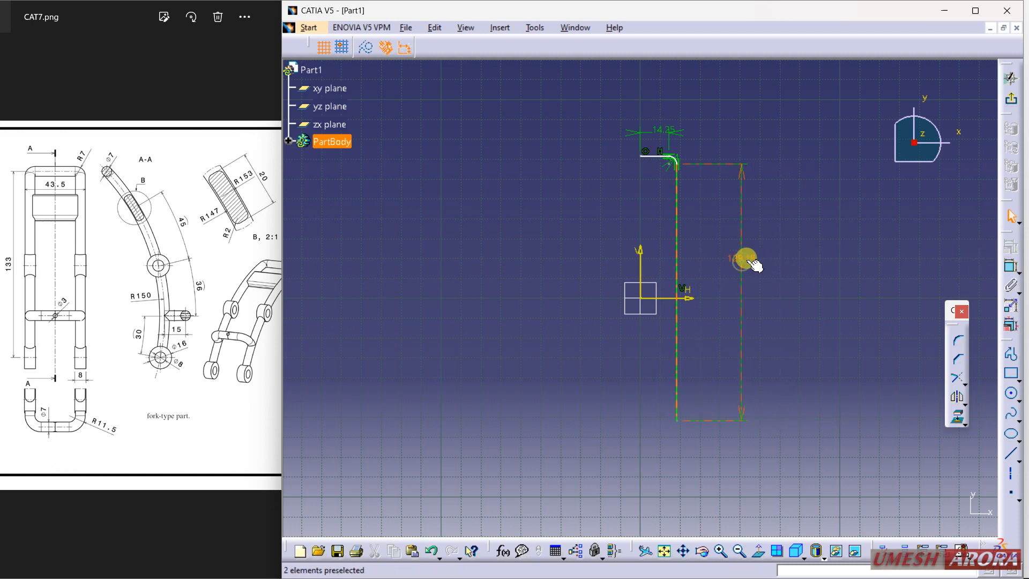
double_click(745, 258)
type("1")
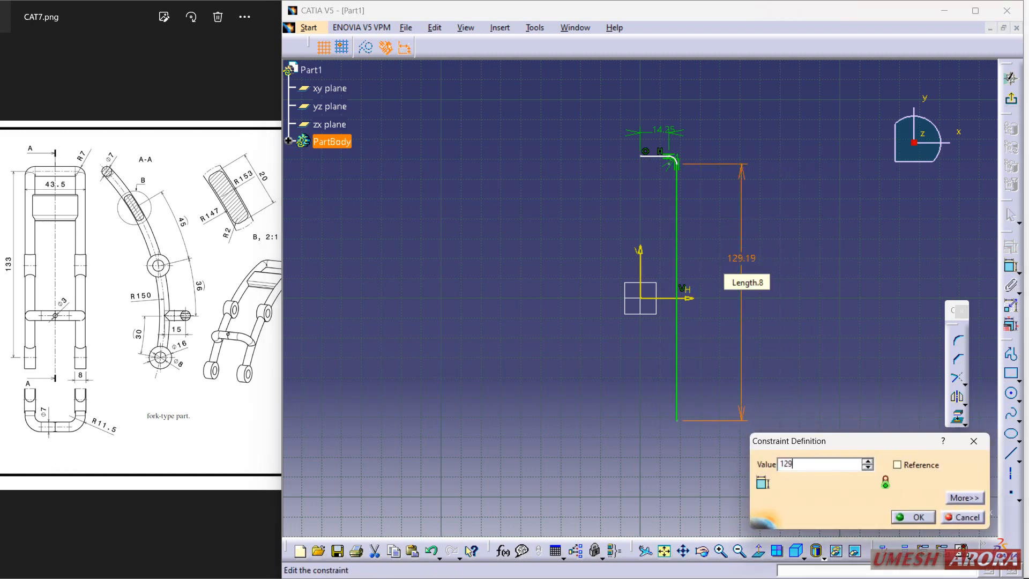
type("29")
key("Return")
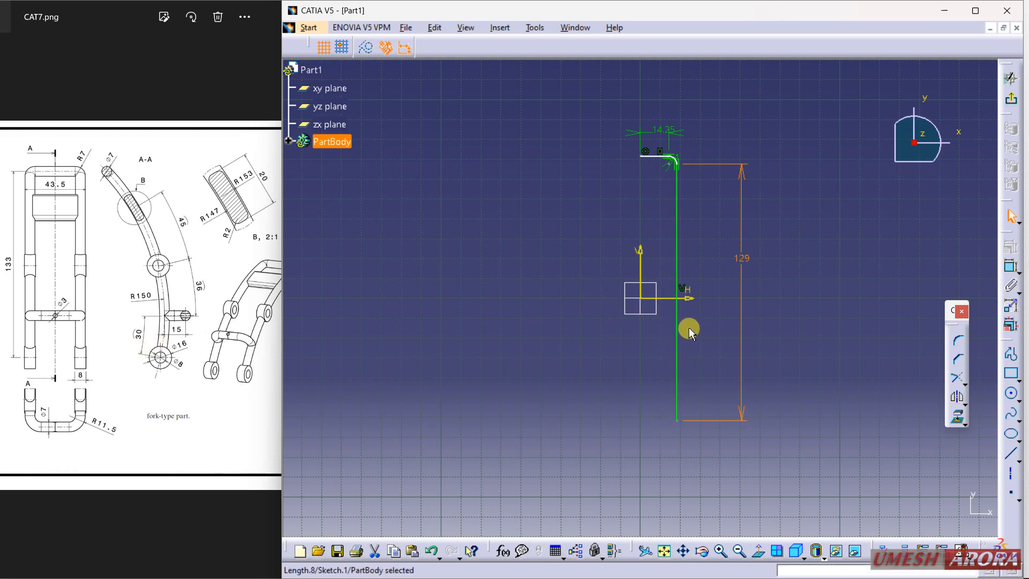
left_click(718, 365)
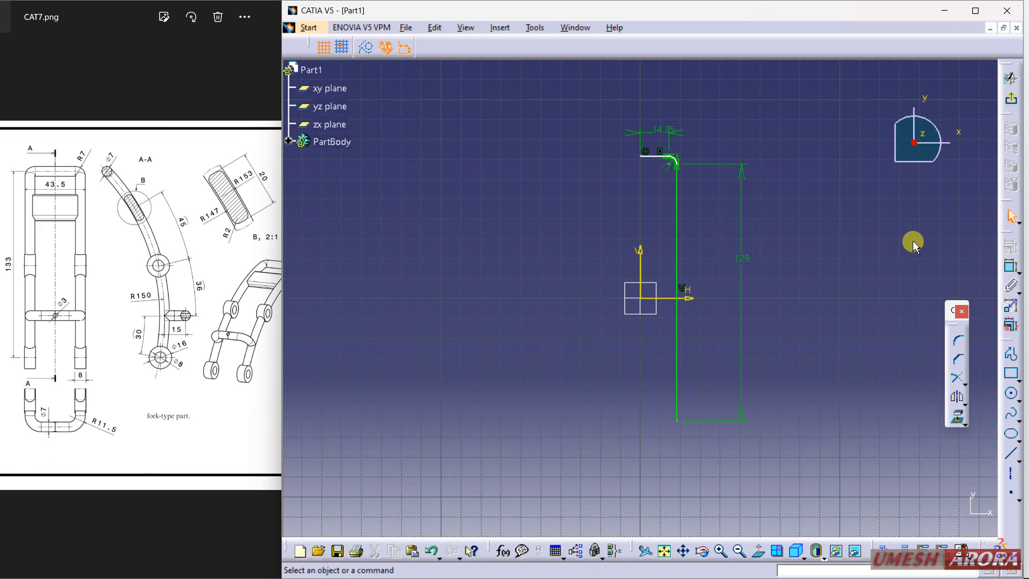
Constrain the horizontal line 64.5 mm above the horizontal axis and exit the sketch
left_click(1011, 266)
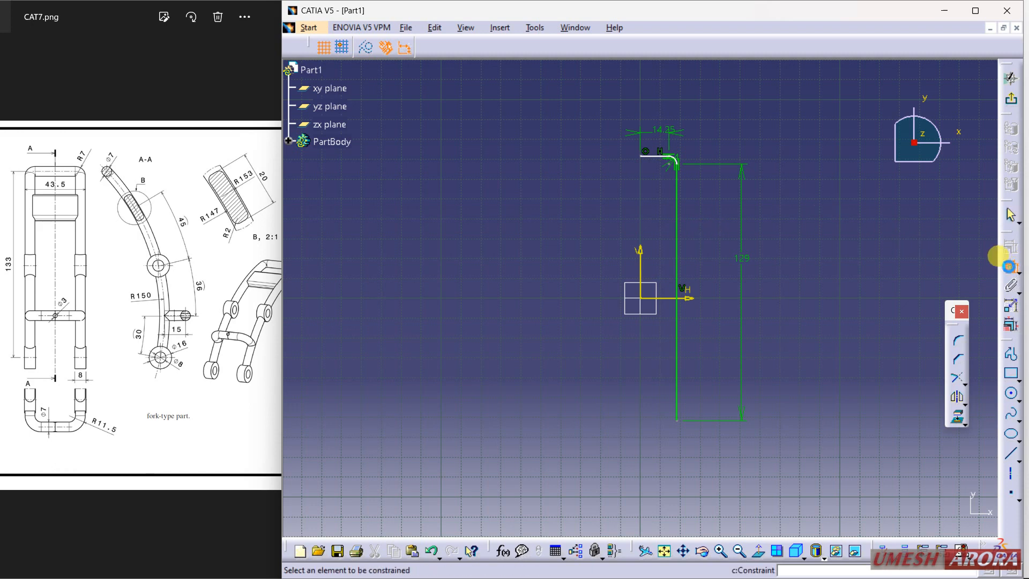
left_click(649, 156)
left_click(664, 298)
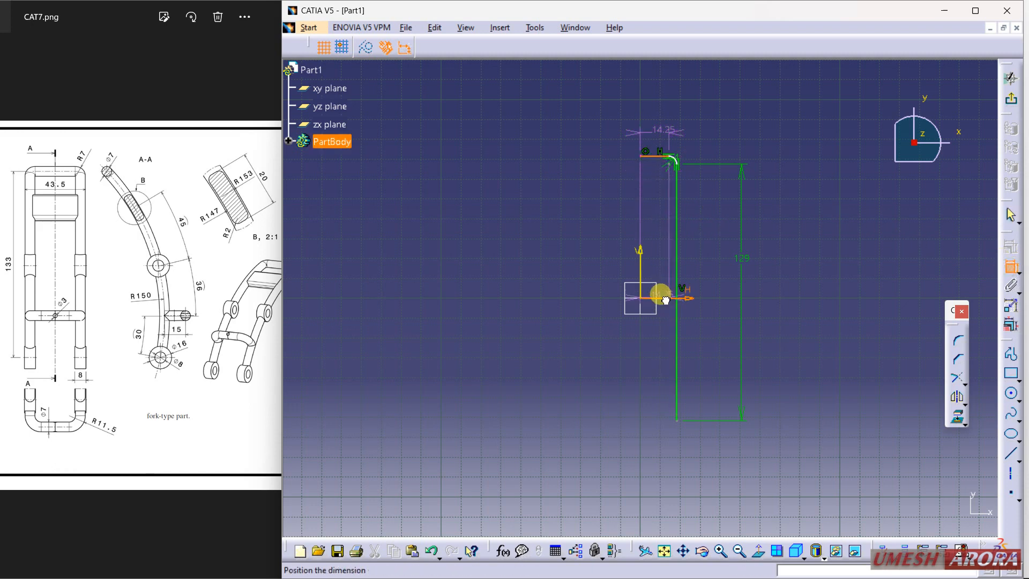
left_click(590, 229)
double_click(591, 228)
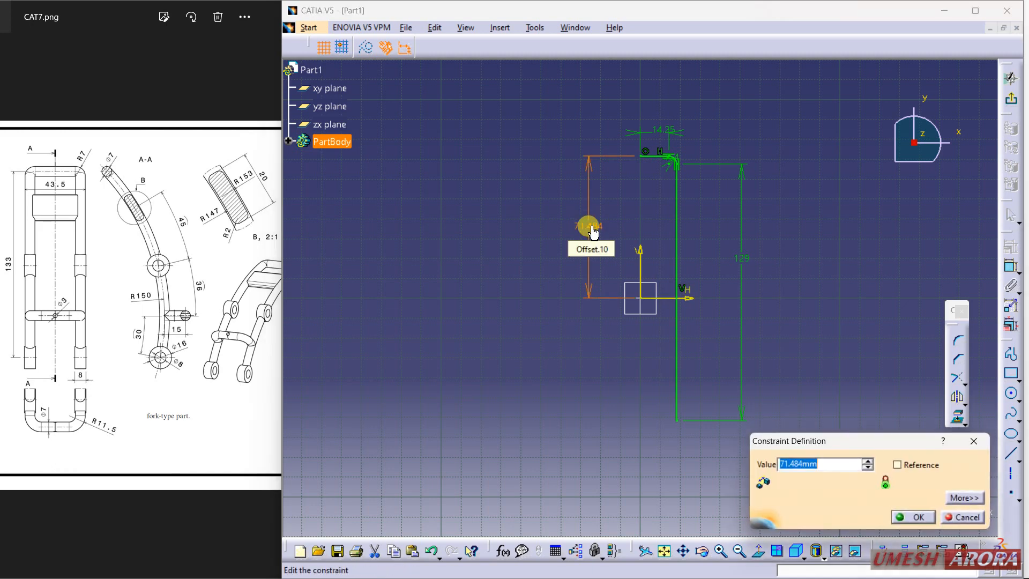
type("64.5")
key("Return")
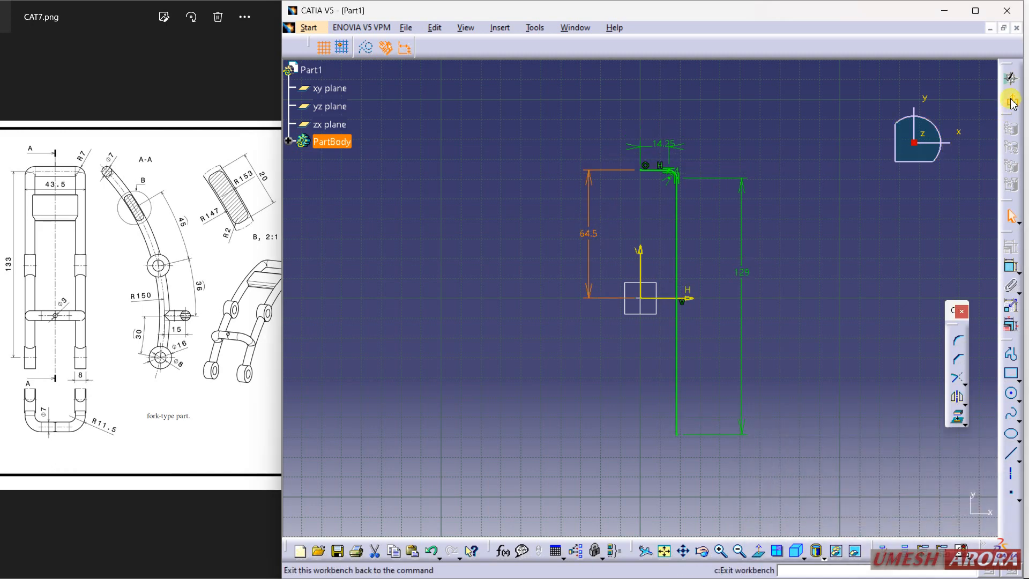
left_click(1013, 101)
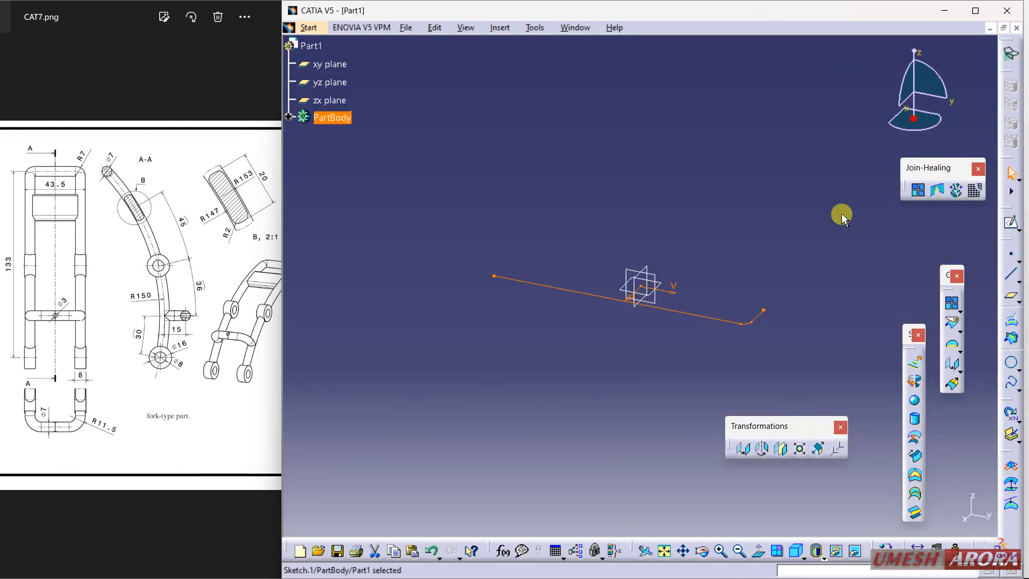
Extrude the profile sketch as a surface 200 mm along its sketch normal
left_click(915, 363)
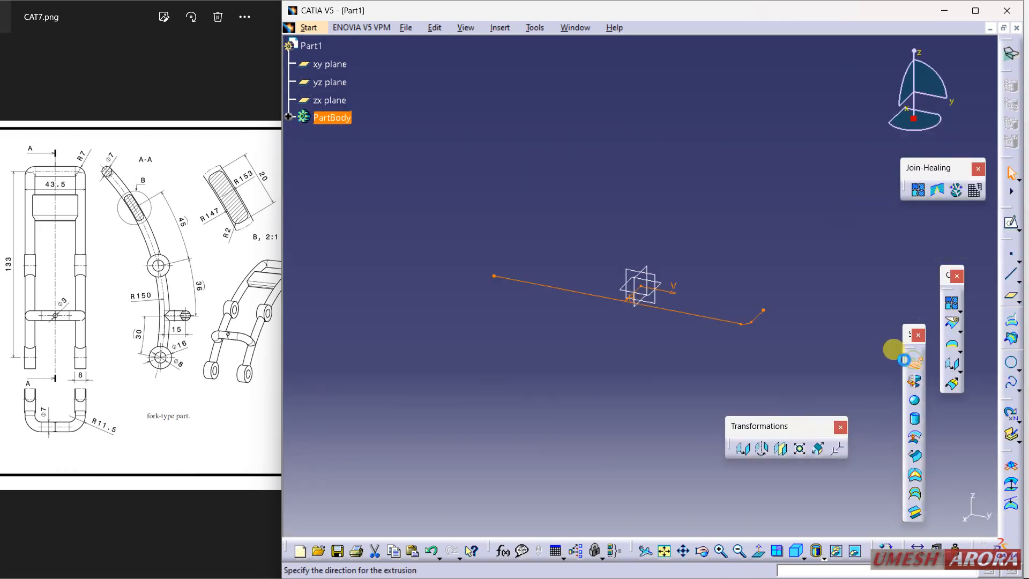
left_click(899, 417)
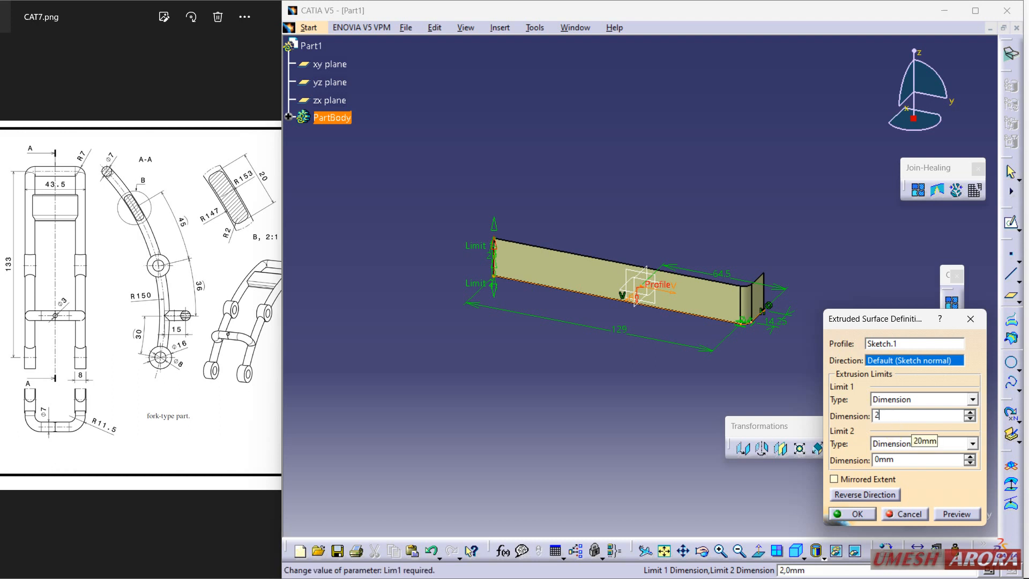
type("200")
key("Return")
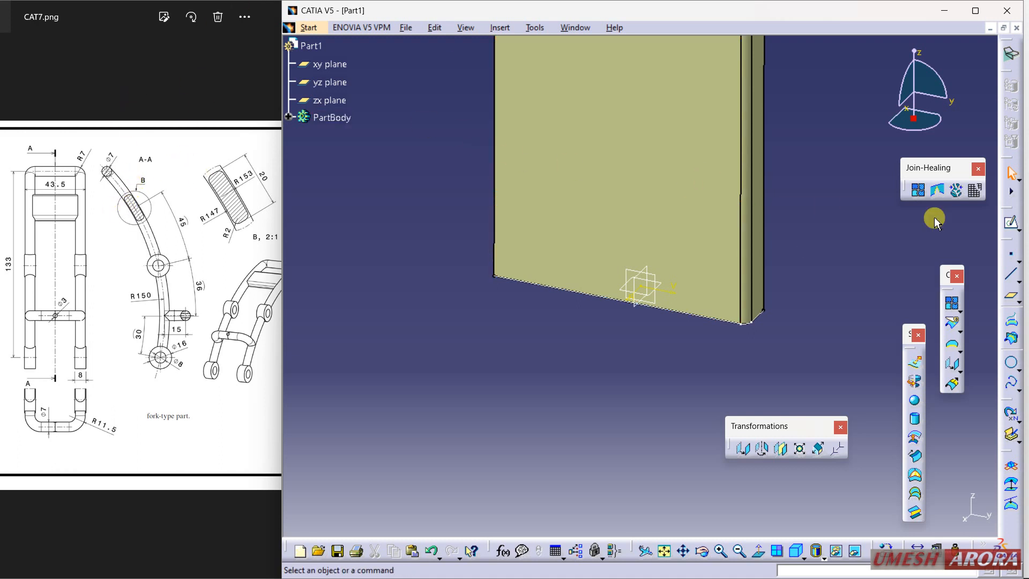
Start a new sketch on the yz plane, facing the long wall of the extruded surface
left_click(1012, 222)
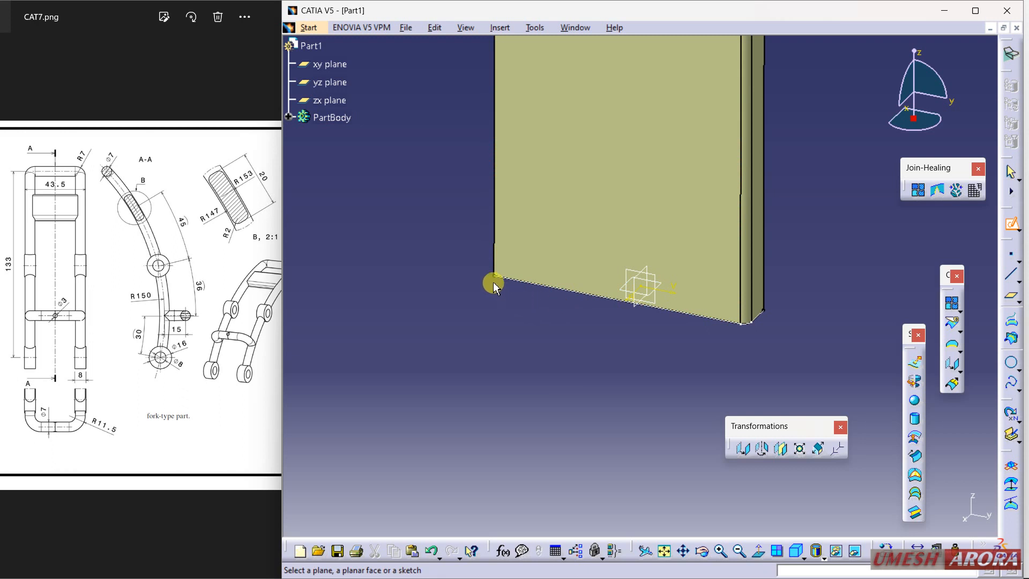
middle_click_drag(444, 214, 545, 374)
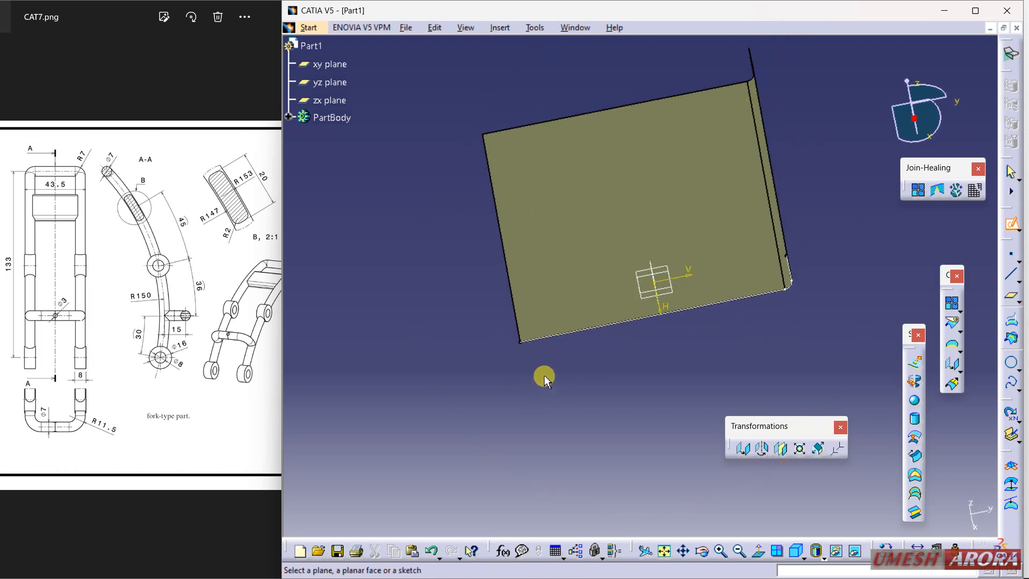
middle_click_drag(518, 305, 680, 360)
left_click(658, 365)
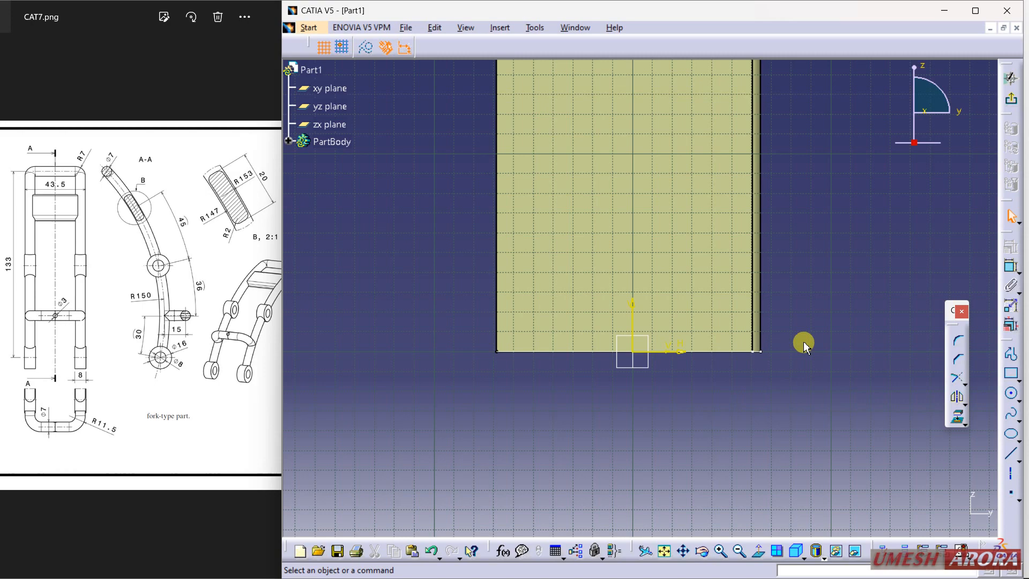
middle_click_drag(831, 258, 805, 304)
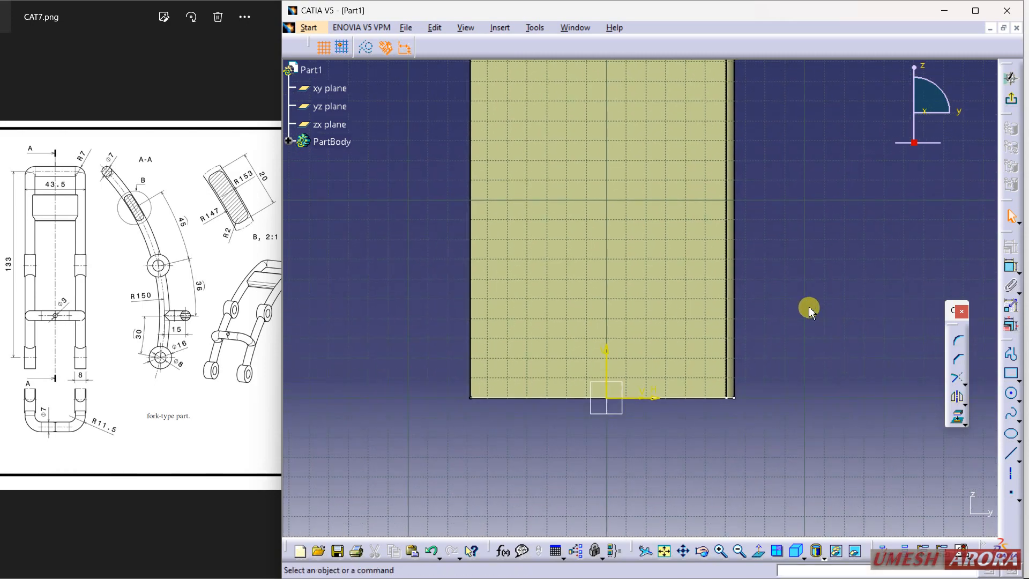
Draw an upper semicircular arc centred on the origin with a radius of about 77 mm, ending on the horizontal axis
left_click(1020, 401)
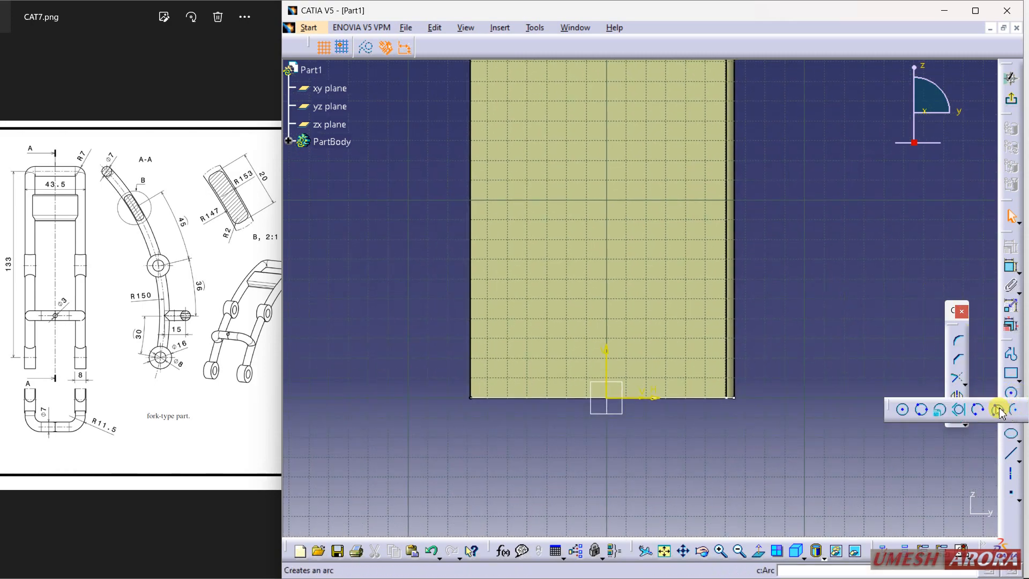
left_click(1015, 411)
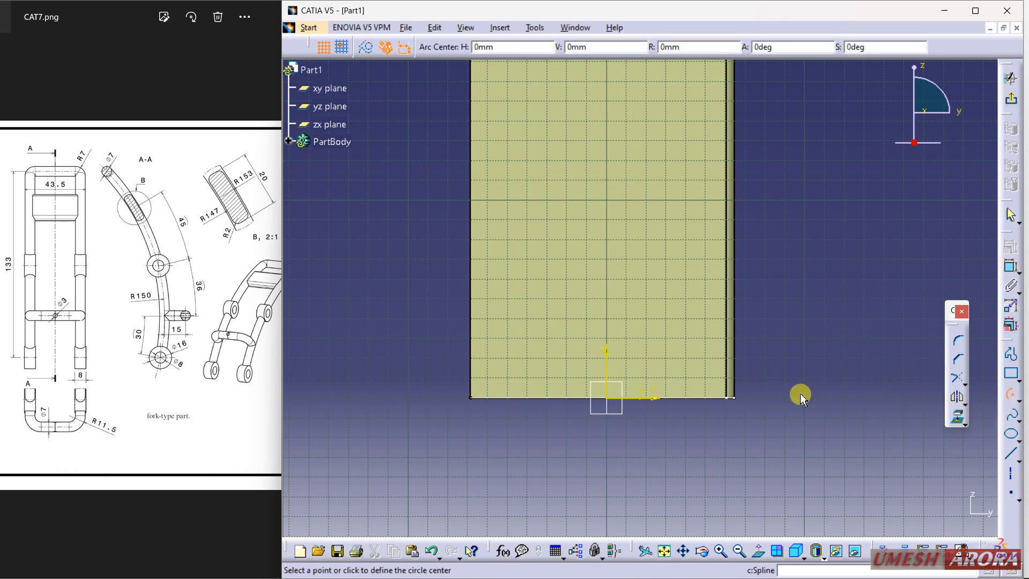
left_click(607, 399)
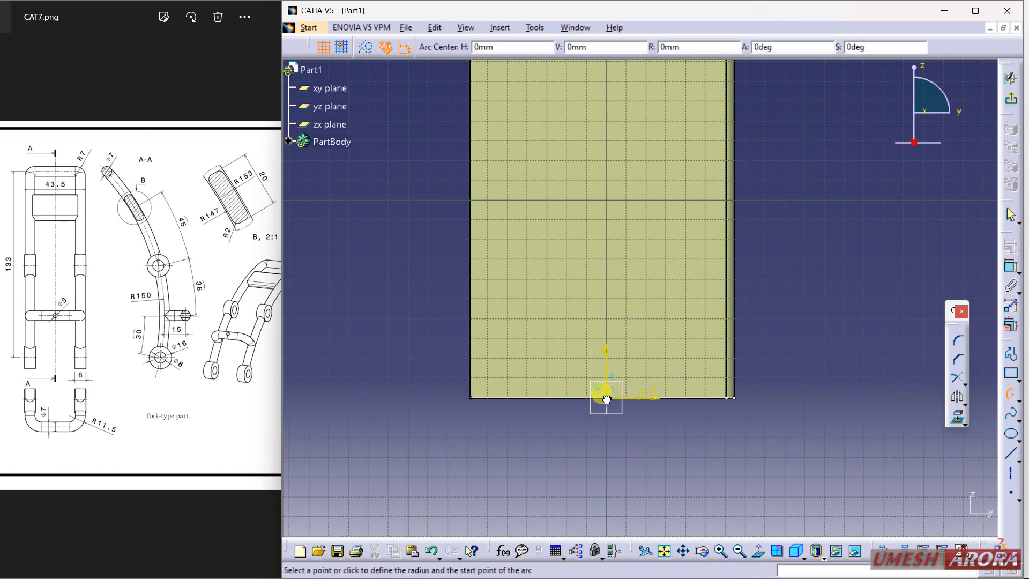
left_click(758, 398)
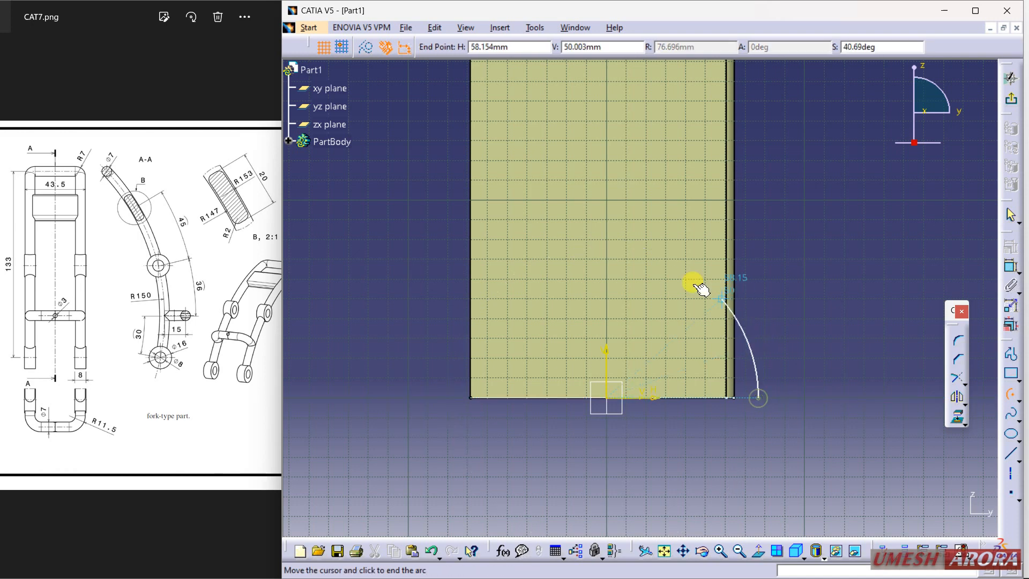
left_click(453, 396)
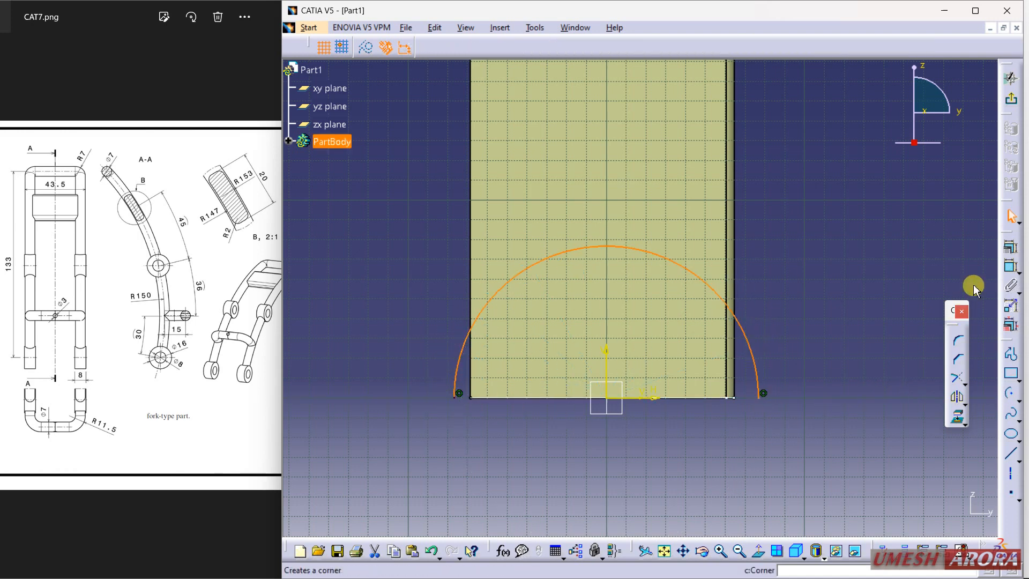
Dimension the arc, set its radius to 150 mm and exit the sketch
left_click(1009, 268)
left_click(707, 284)
left_click(804, 244)
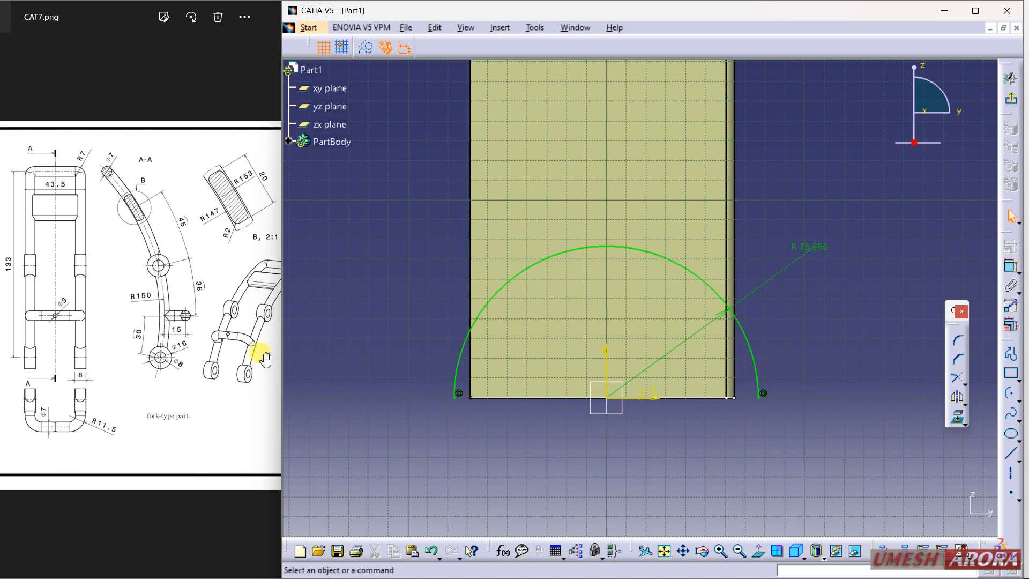
double_click(811, 247)
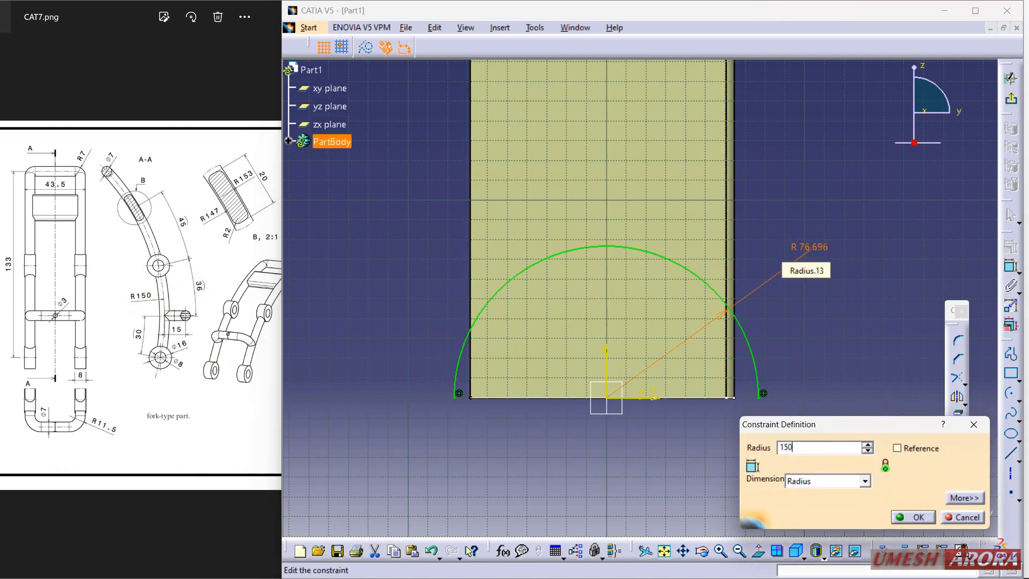
key("Return")
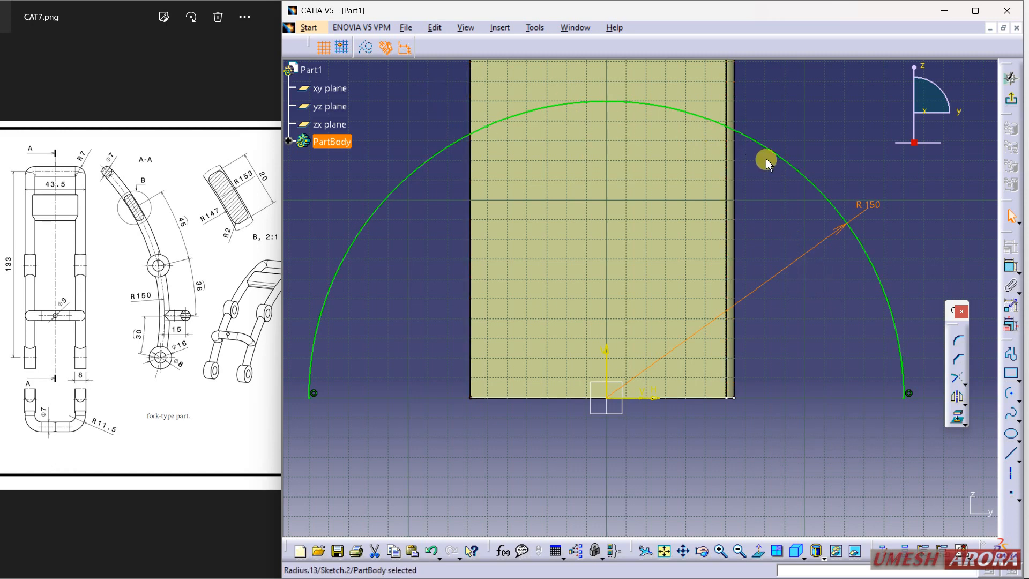
left_click(1010, 78)
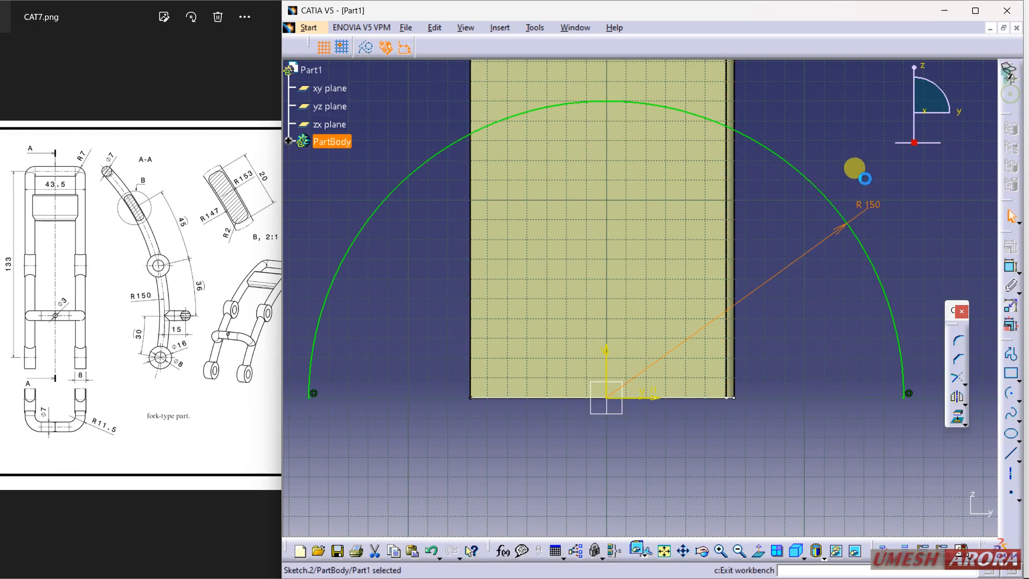
Extrude the 150 mm radius arc as a surface with a 50 mm limit and mirrored extent
left_click(914, 360)
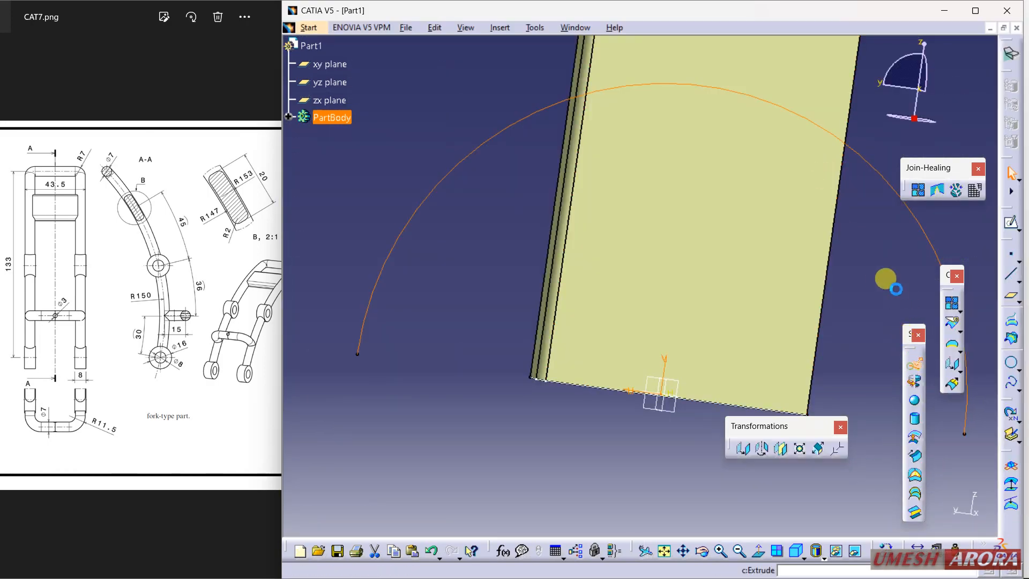
middle_click_drag(810, 180, 615, 239)
double_click(911, 420)
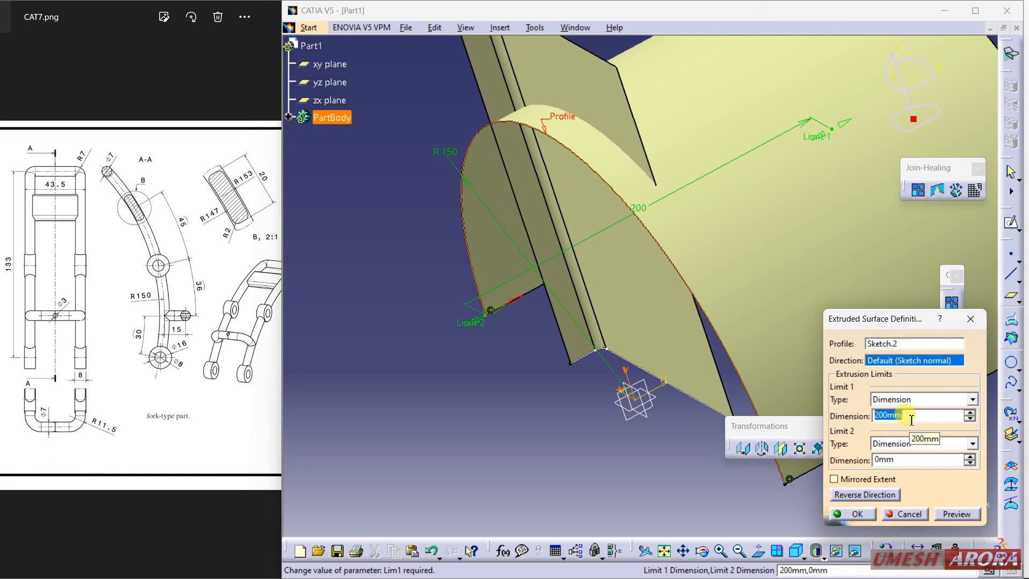
type("50")
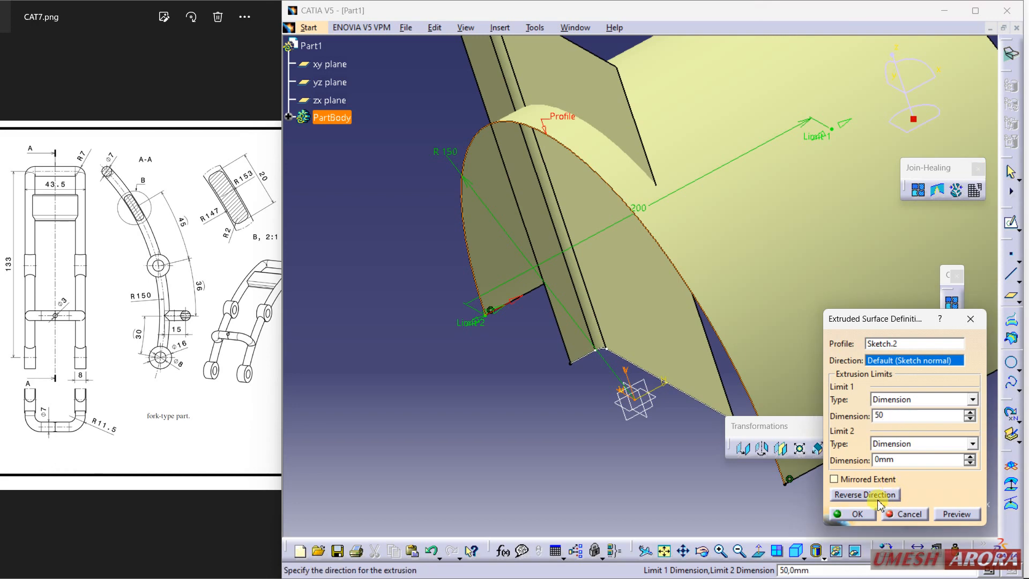
left_click(875, 481)
left_click(855, 514)
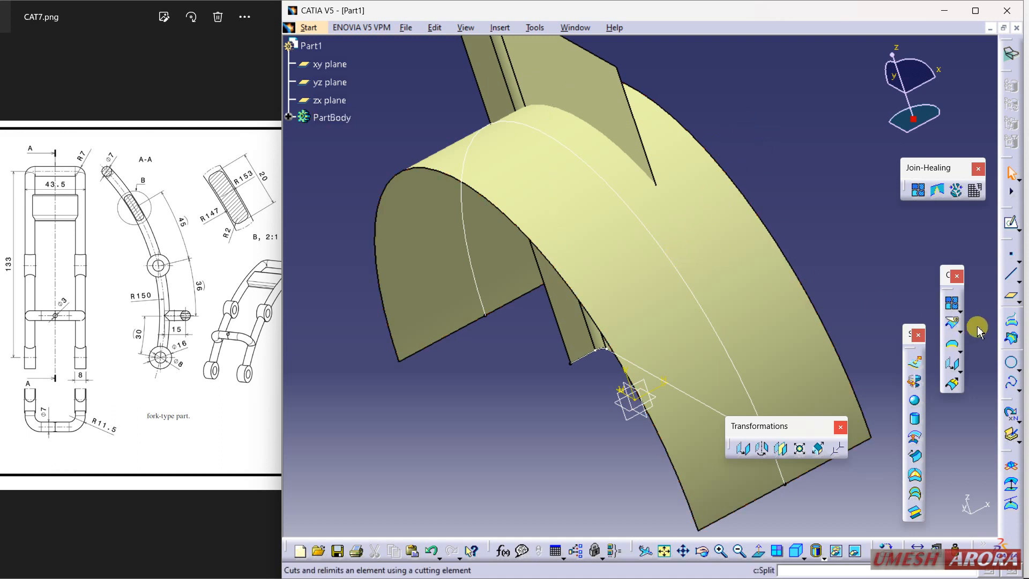
Create the intersection curve between the extruded profile surface and the extruded arc surface
left_click(1011, 339)
left_click(563, 157)
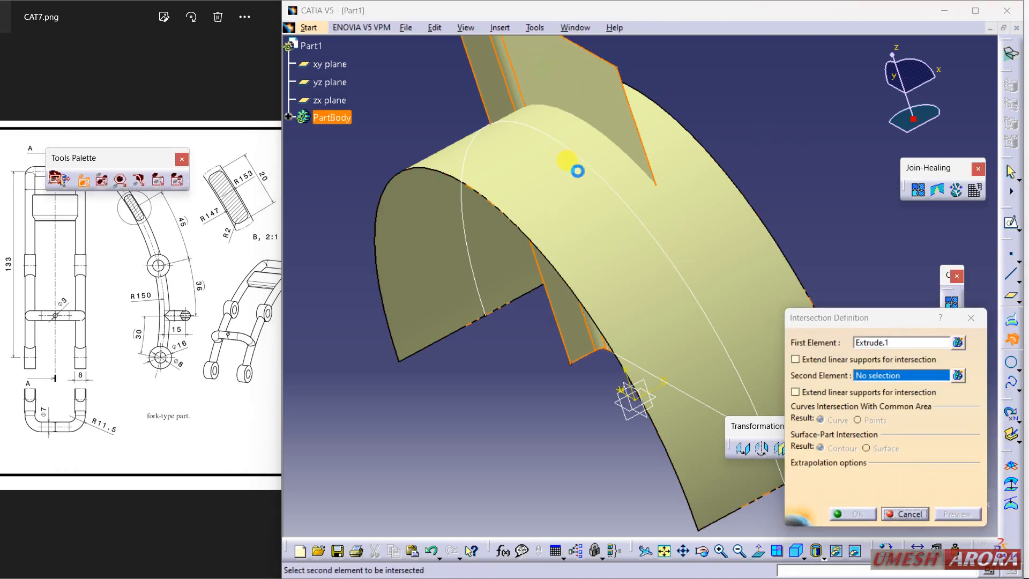
left_click(643, 216)
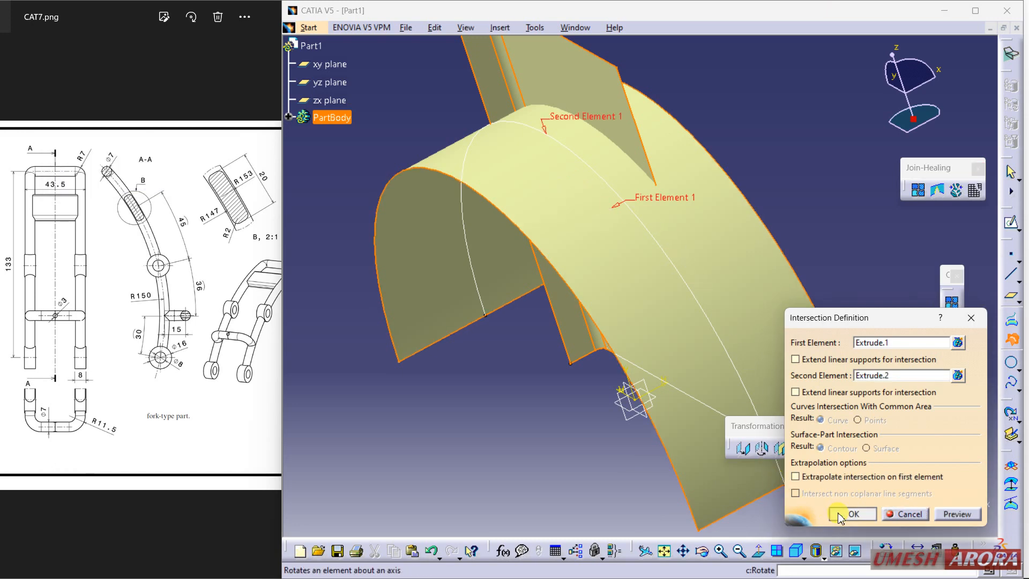
left_click(852, 514)
Hide both extruded surfaces and the original profile sketch
right_click(564, 70)
left_click(567, 101)
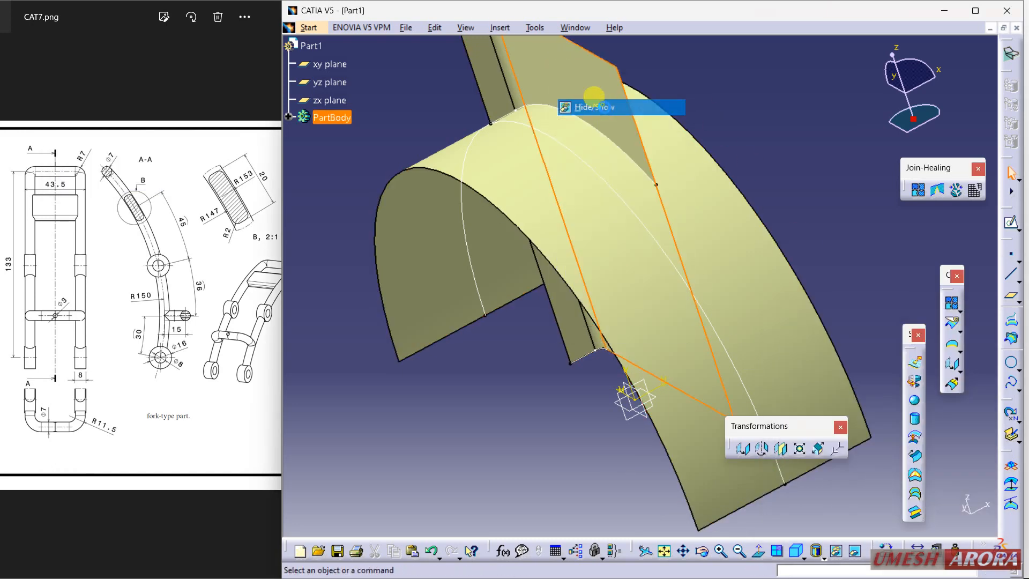
right_click(512, 166)
left_click(542, 208)
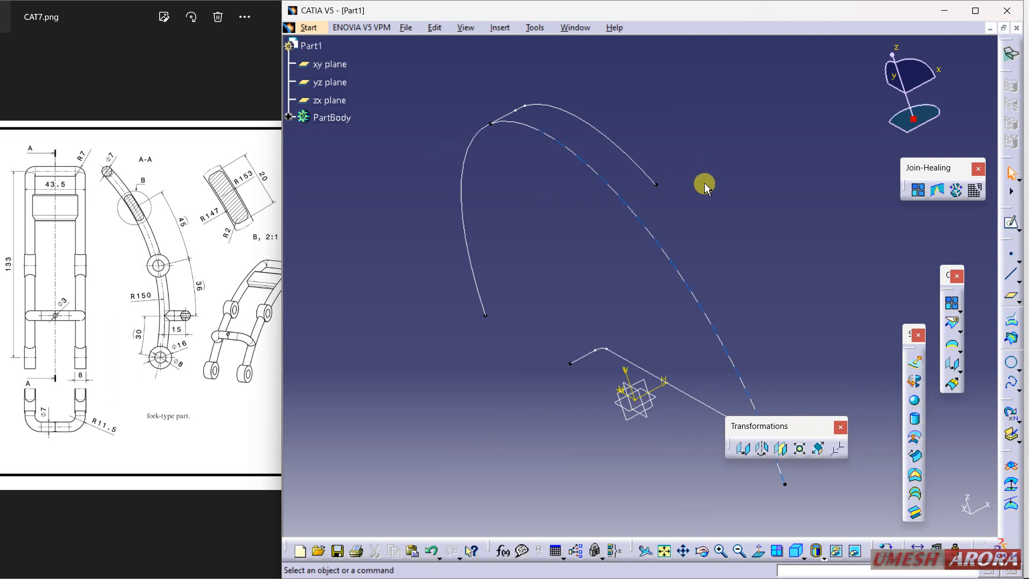
middle_click_drag(705, 180, 664, 195)
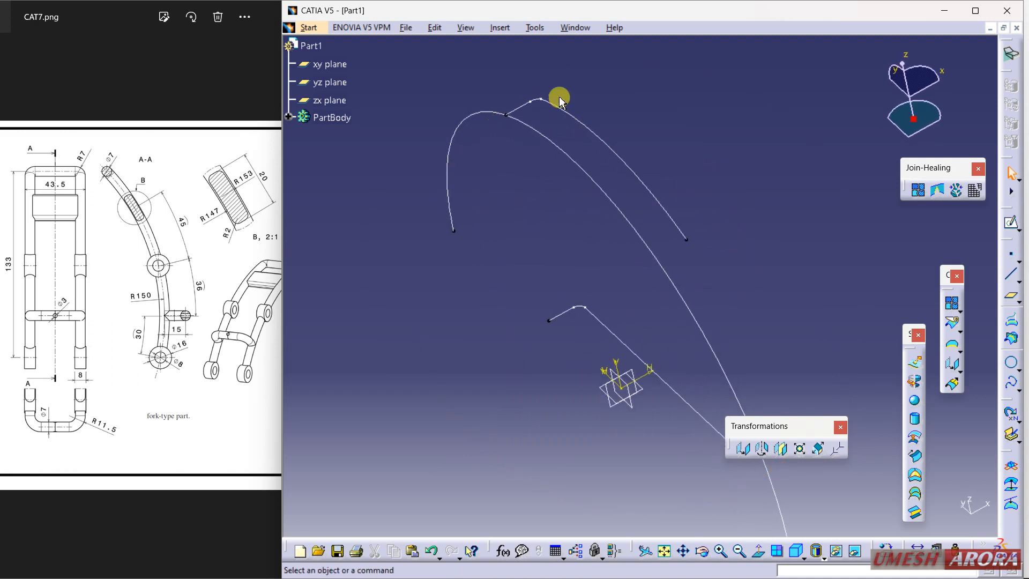
right_click(567, 317)
left_click(615, 81)
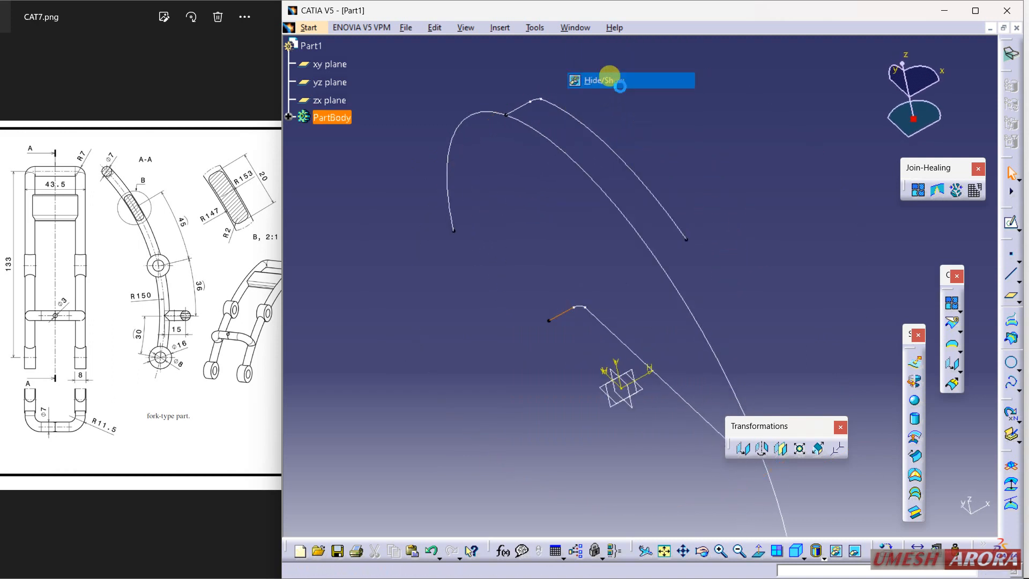
Create a point on the intersection curve at a geodesic distance of 24 mm from its lower extremity
middle_click_drag(670, 230, 707, 291)
mouse_move(534, 252)
middle_mouse_down()
mouse_move(539, 276)
mouse_move(535, 257)
mouse_move(542, 263)
middle_mouse_up()
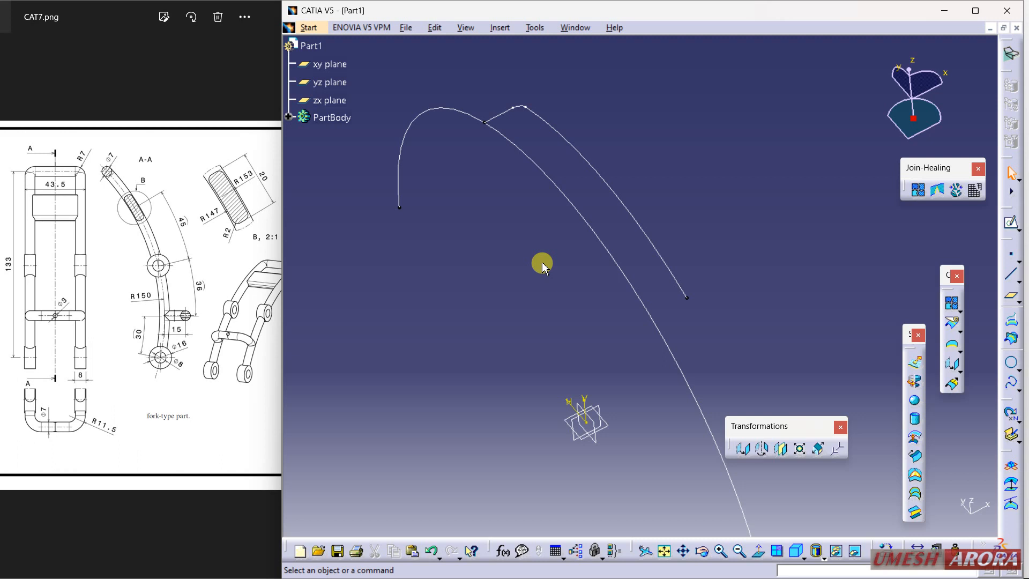
middle_click_drag(543, 267, 595, 301)
middle_click_drag(641, 328, 645, 358)
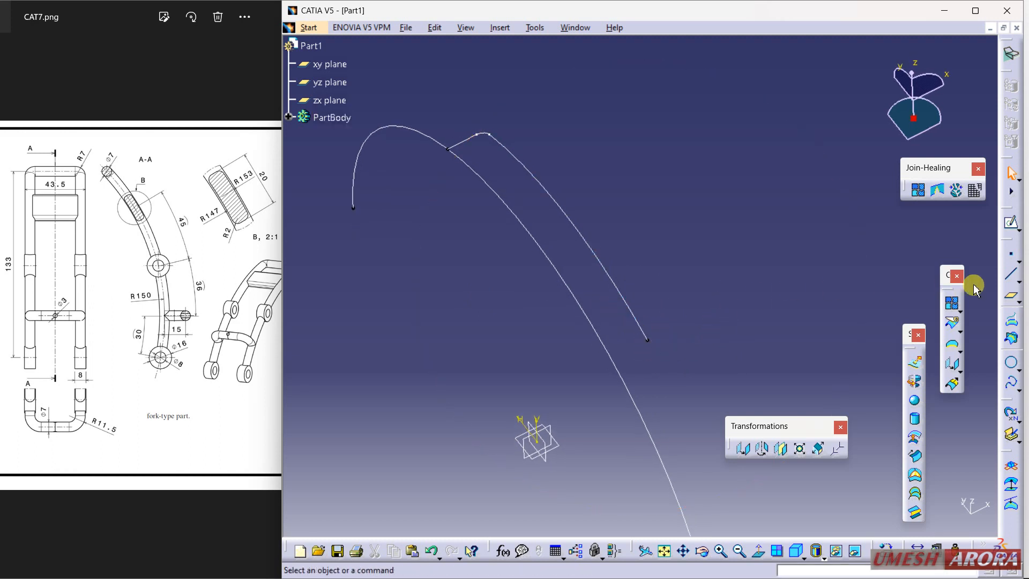
left_click(1011, 254)
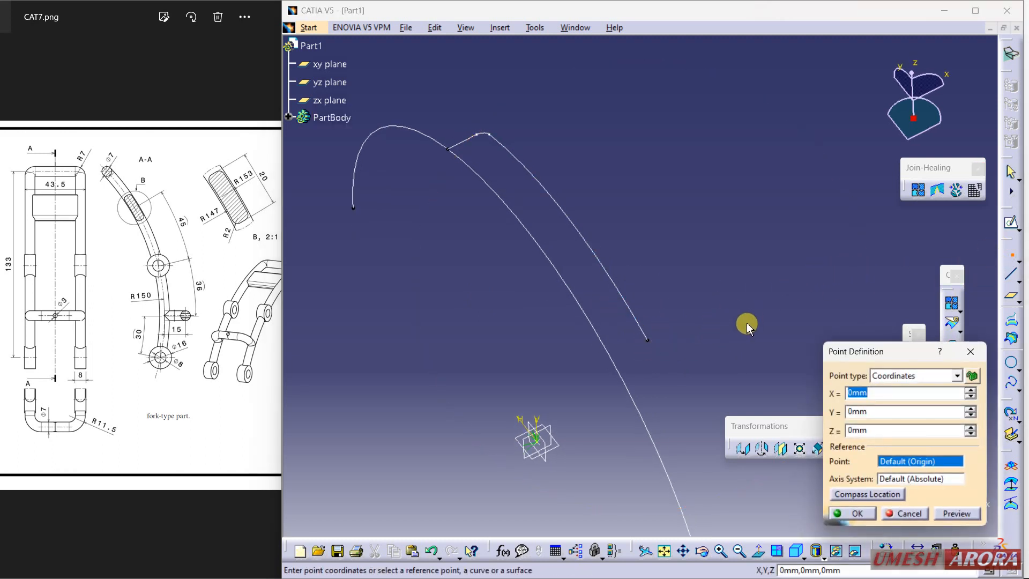
left_click(606, 276)
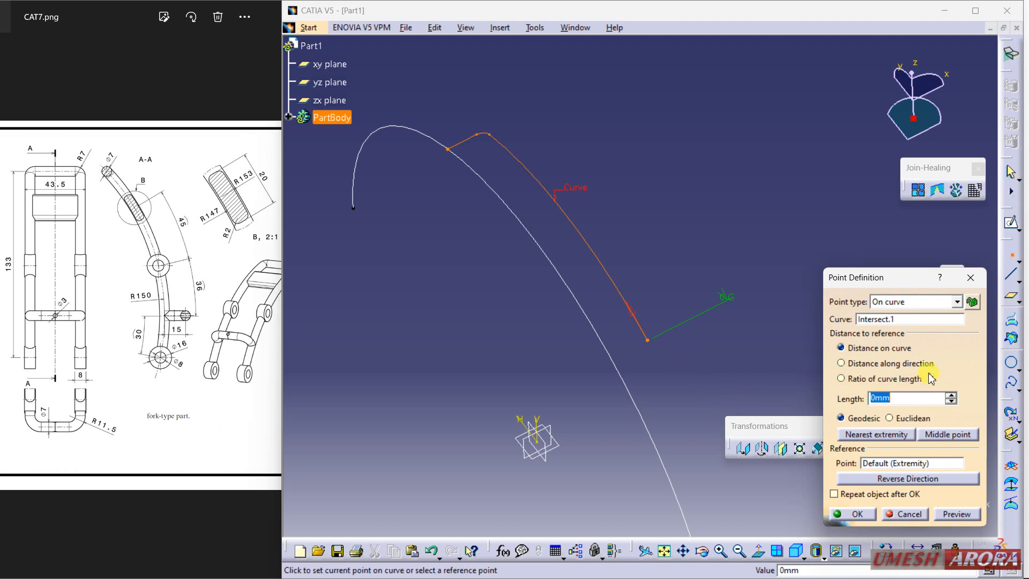
type("24")
left_click(869, 515)
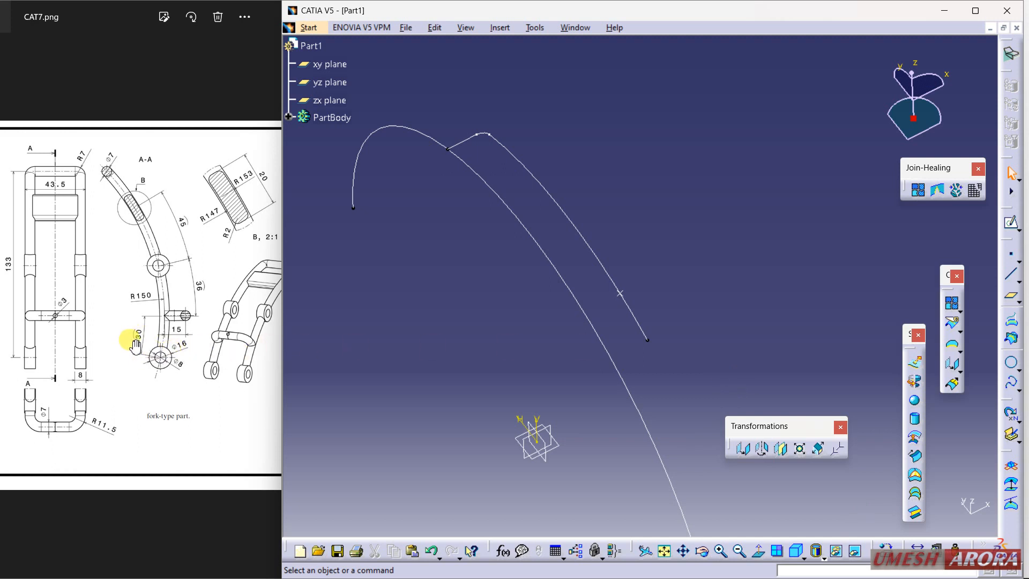
Add a second point on the intersection curve, 60 mm along it from the same extremity
left_click(1011, 254)
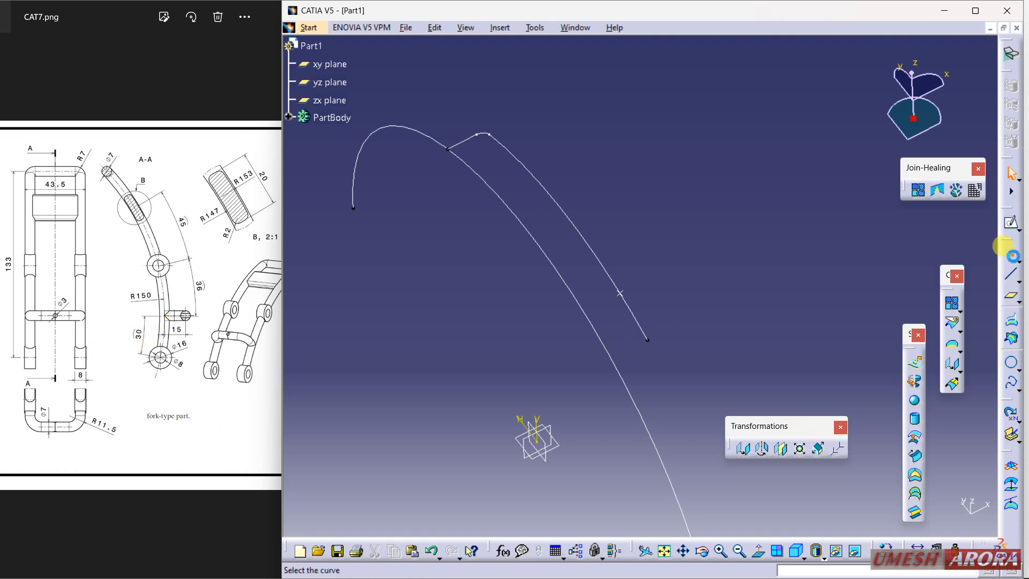
left_click(647, 338)
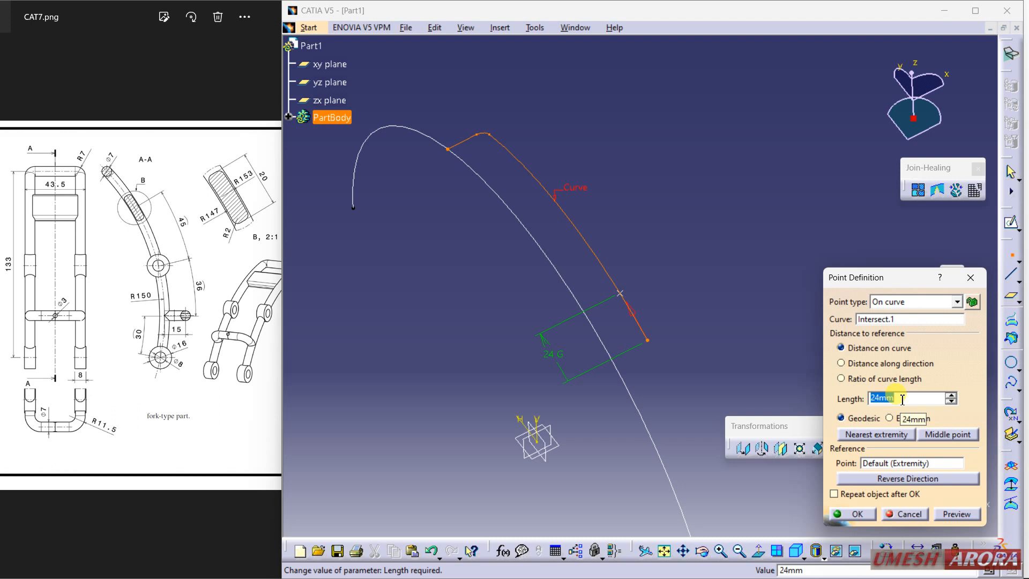
type("60")
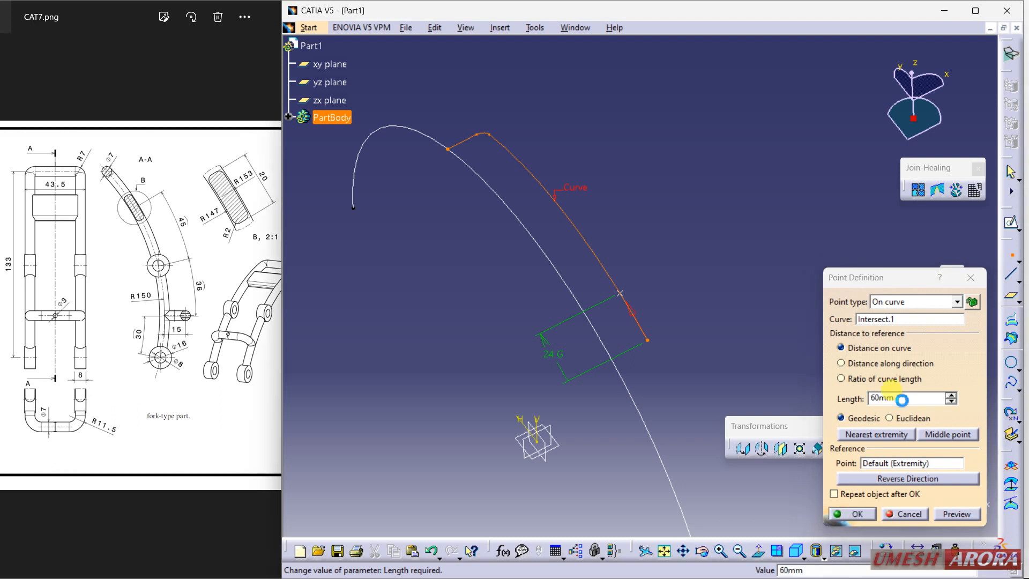
key("Return")
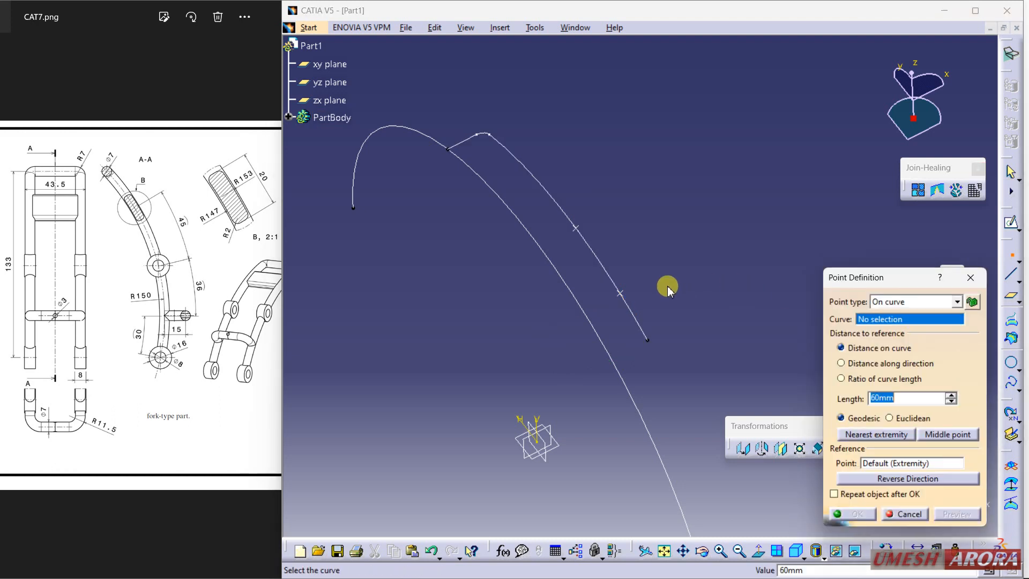
Add a third point on the intersection curve, 105 mm from the same extremity, and finish creating points
left_click(634, 315)
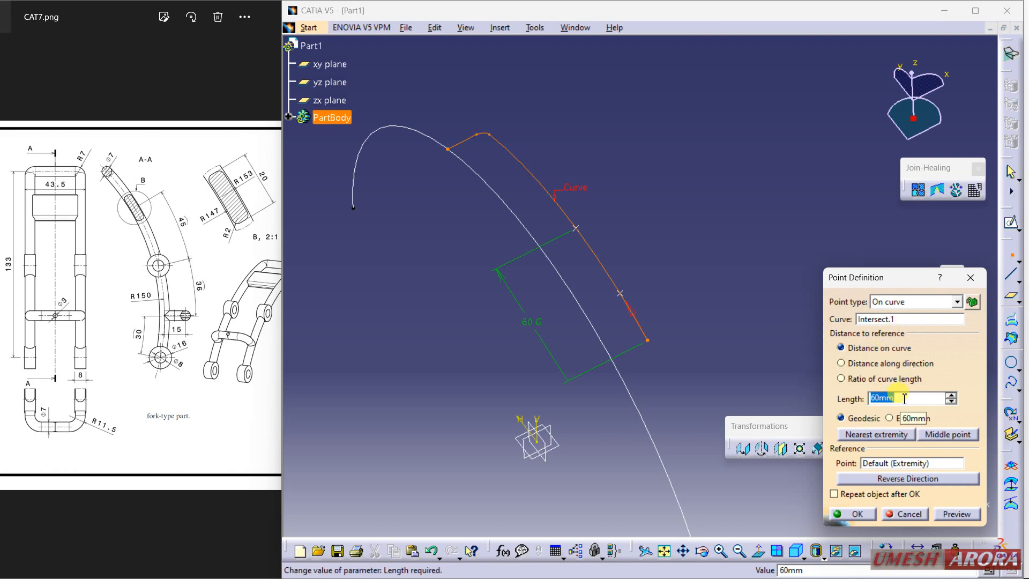
key("Return")
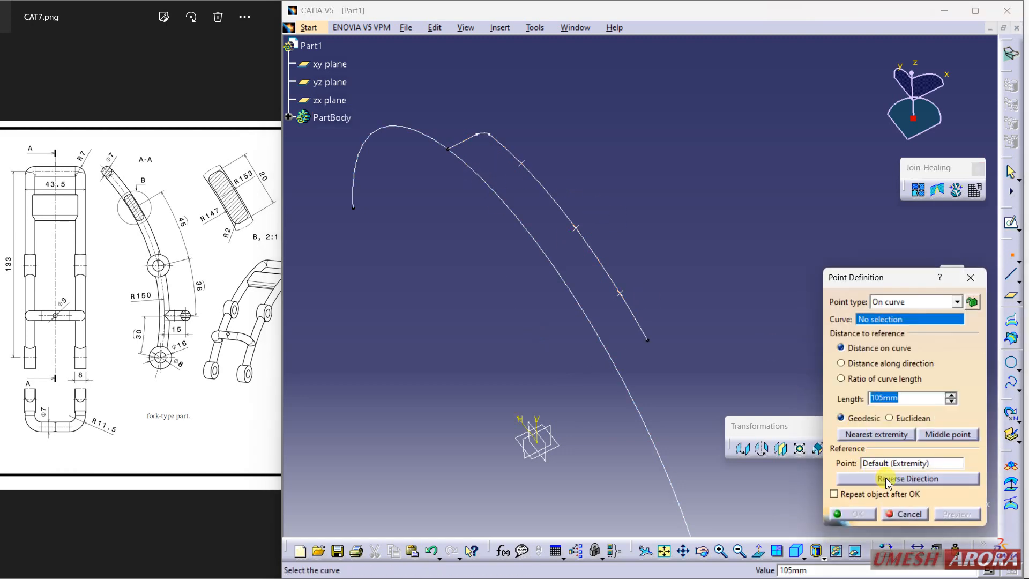
left_click(902, 518)
Create a plane parallel to the yz plane through the 24 mm point on the curve
middle_click_drag(811, 351, 804, 274)
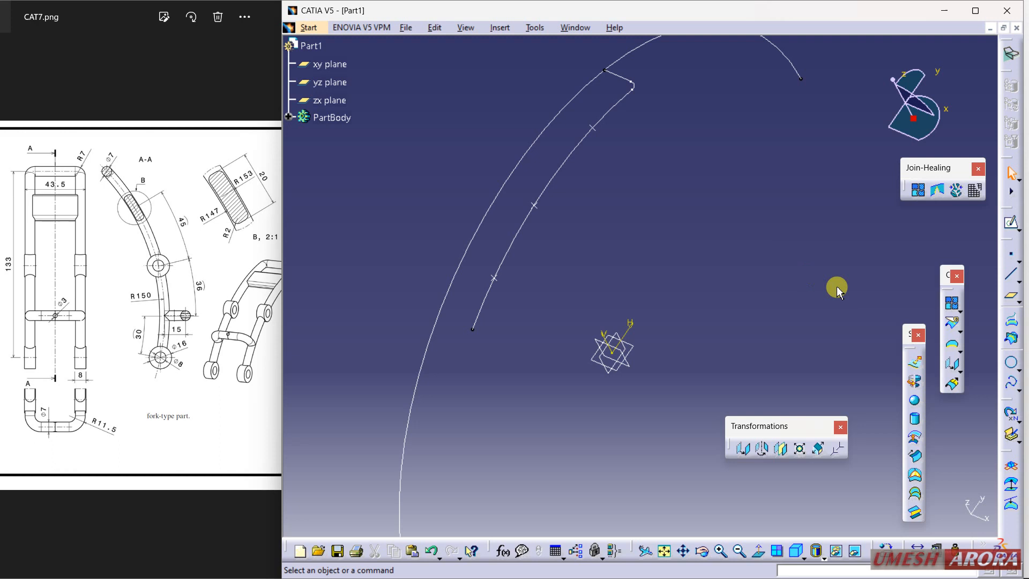
left_click(1008, 297)
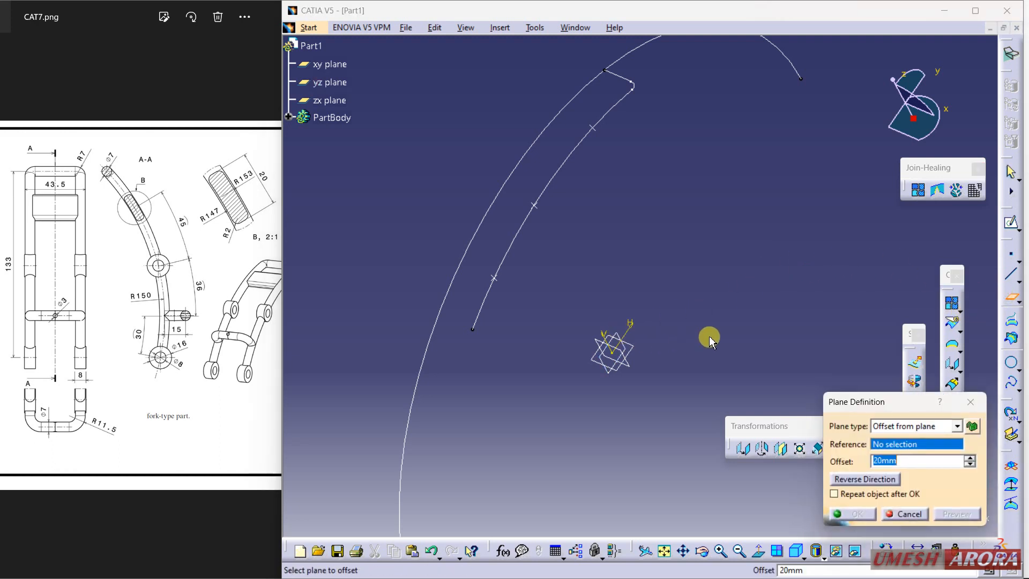
middle_click_drag(710, 338, 685, 358)
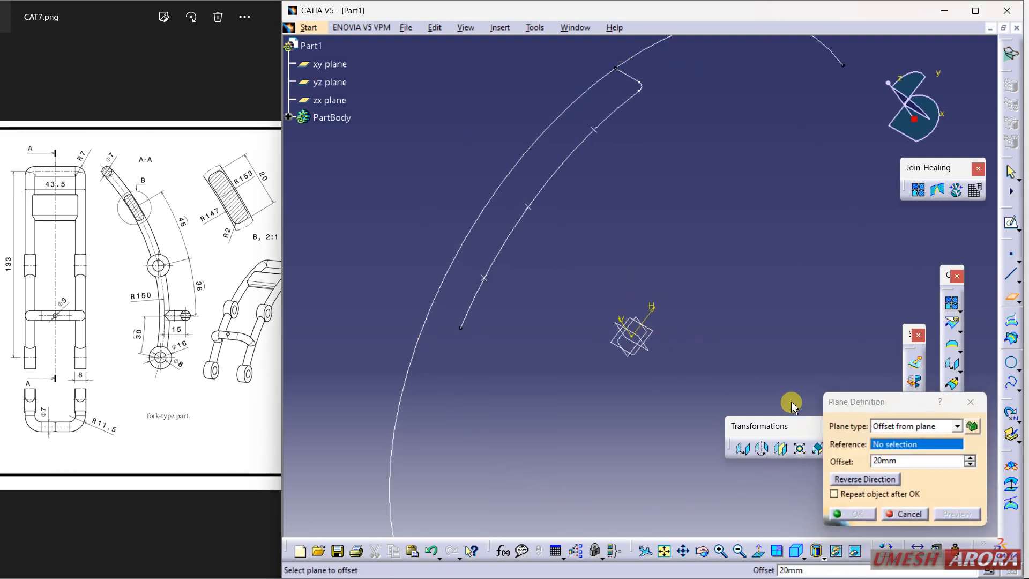
middle_click_drag(605, 204, 702, 216)
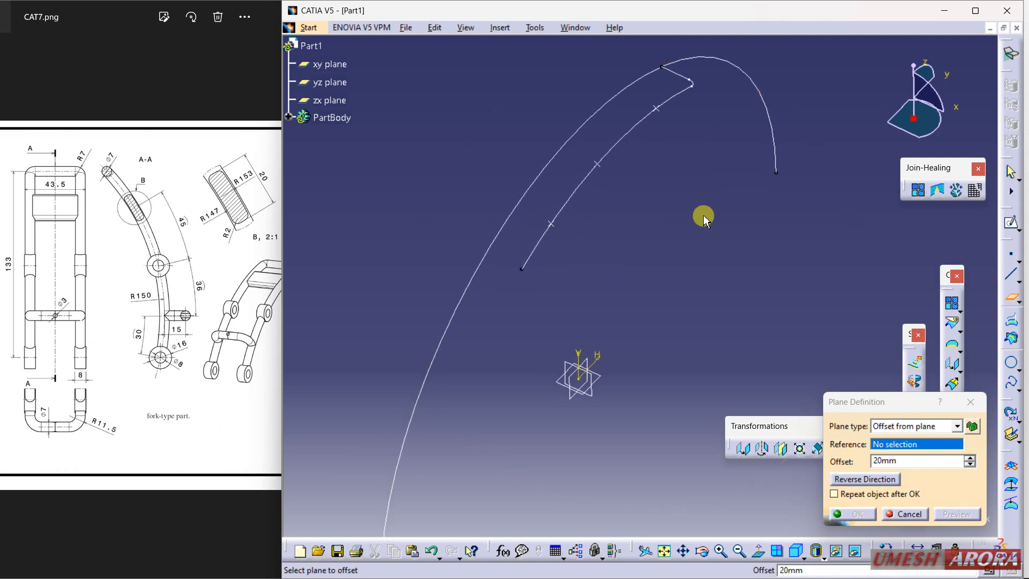
left_click(571, 401)
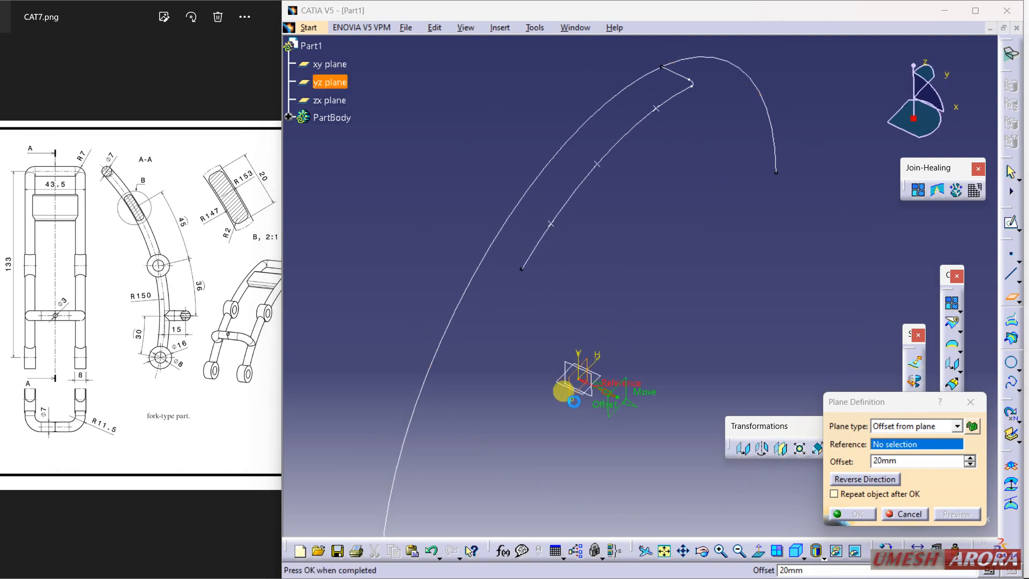
left_click(552, 223)
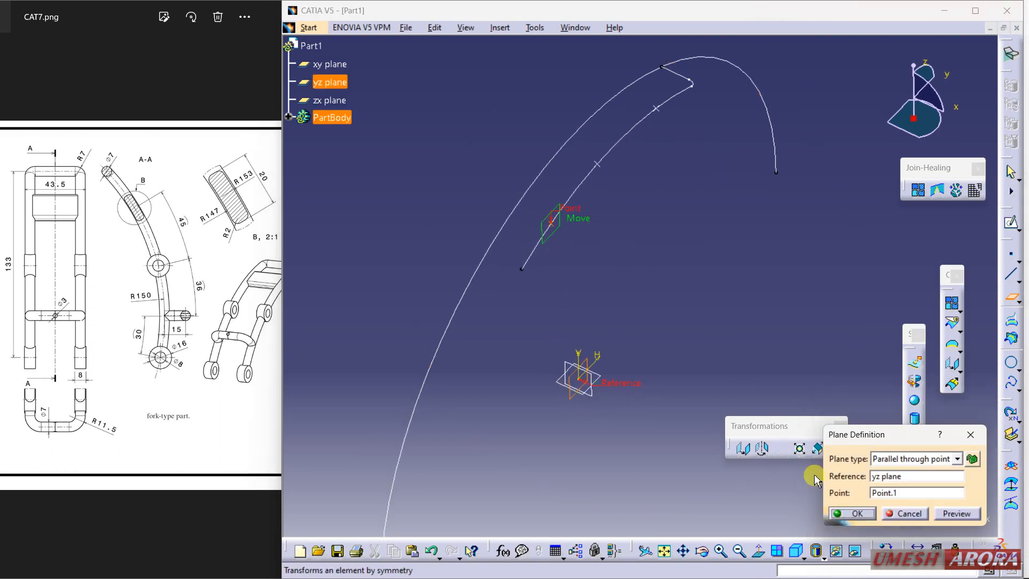
left_click(851, 513)
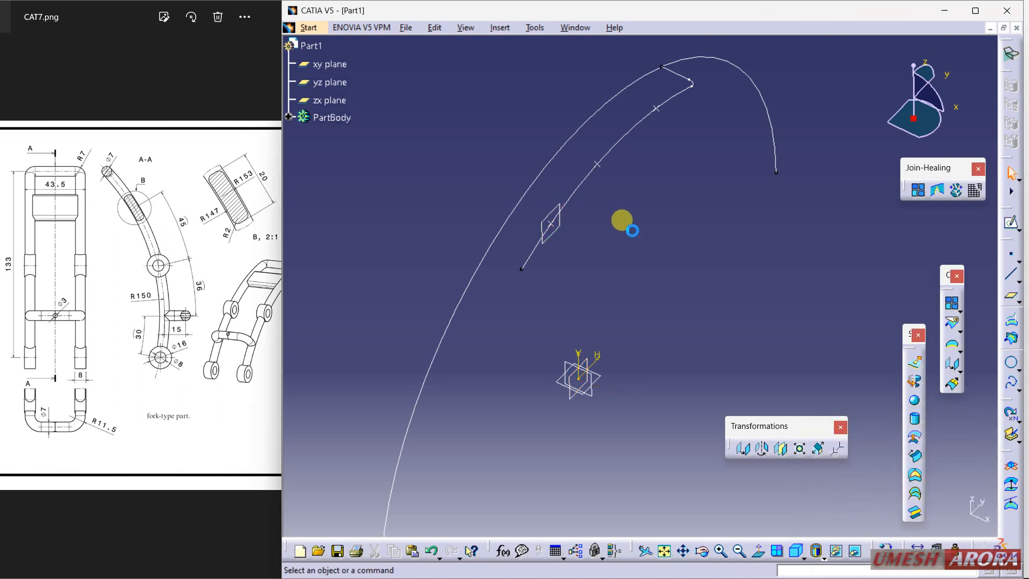
Create a plane parallel to the yz plane through the 60 mm point on the curve
left_click(1012, 298)
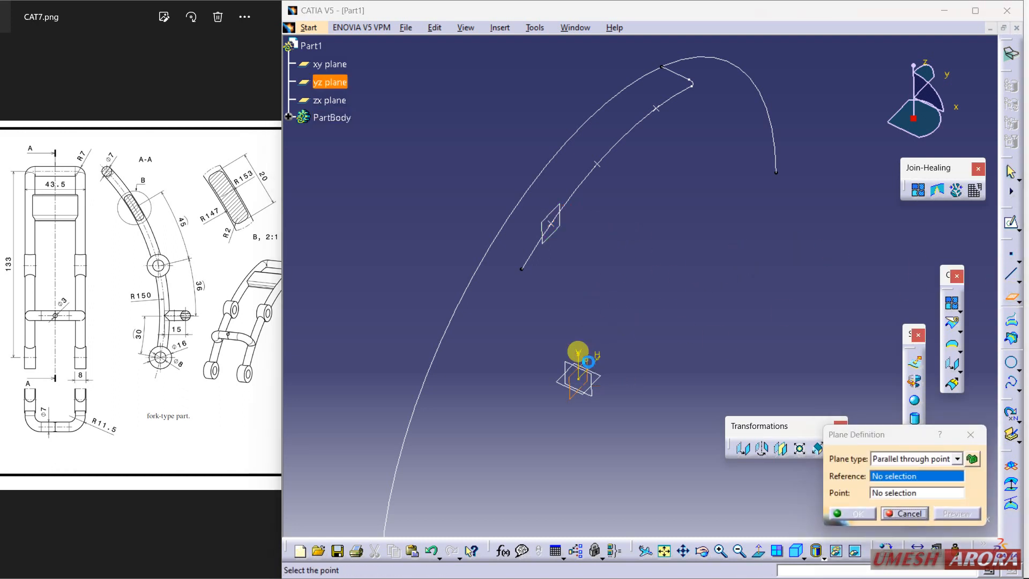
left_click(578, 352)
left_click(597, 163)
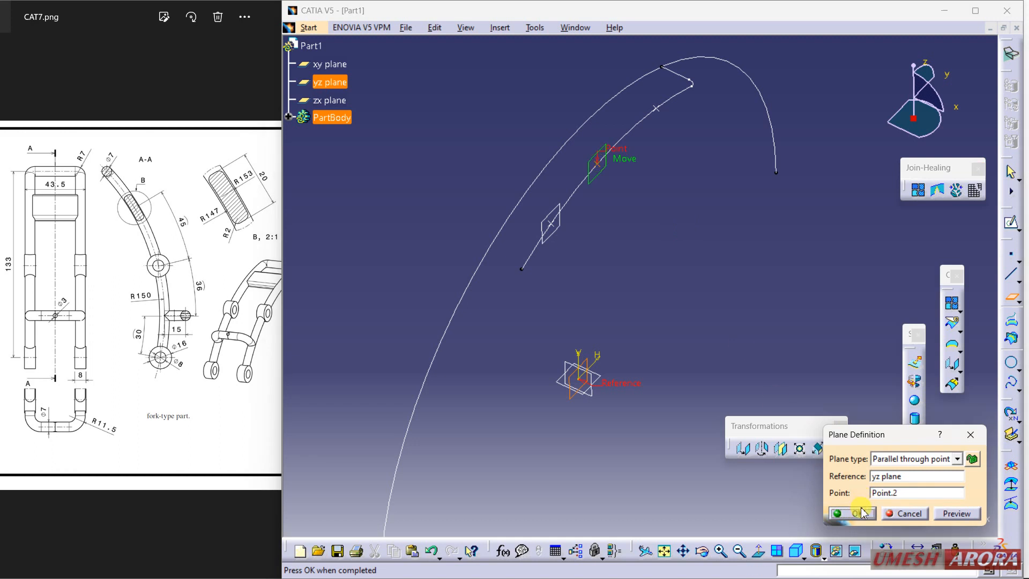
left_click(863, 513)
Create a plane parallel to the yz plane through the 105 mm point and finish creating planes
left_click(593, 356)
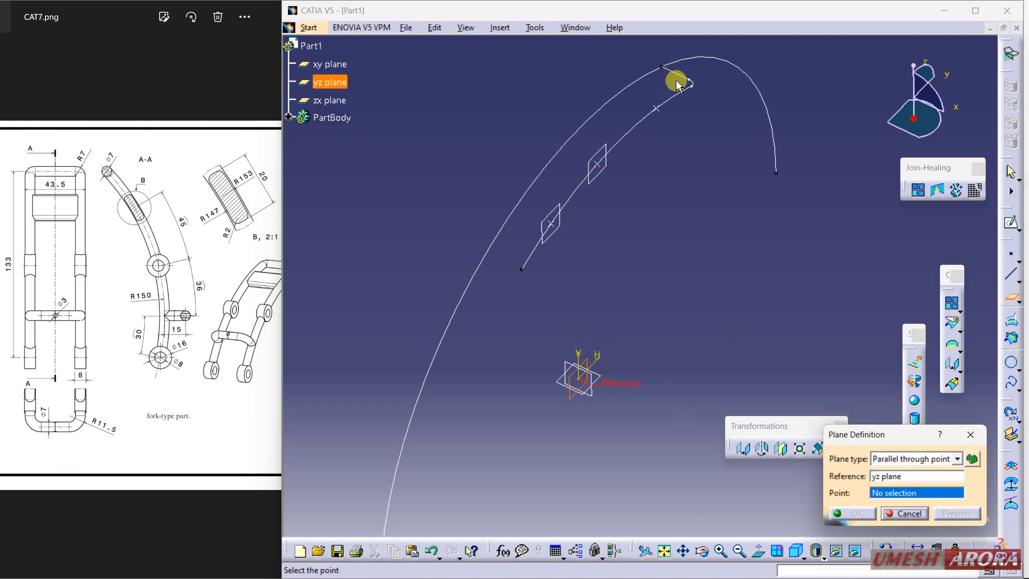
left_click(656, 108)
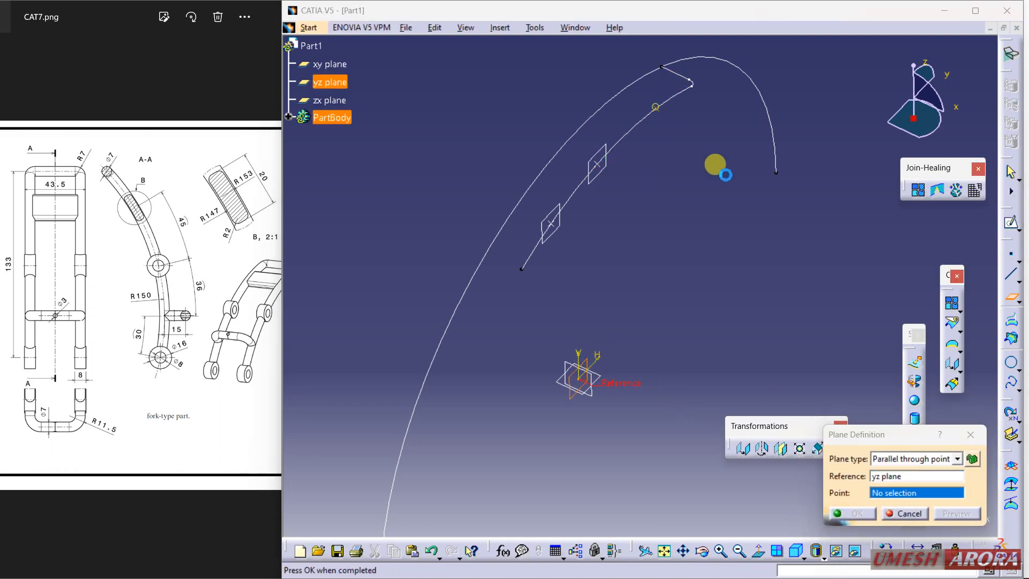
left_click(856, 514)
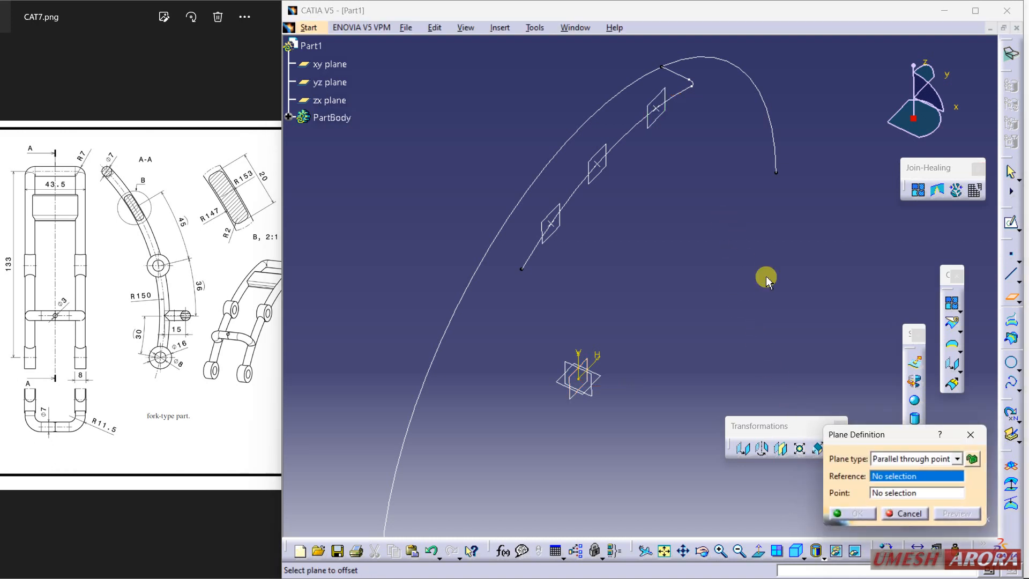
left_click(971, 434)
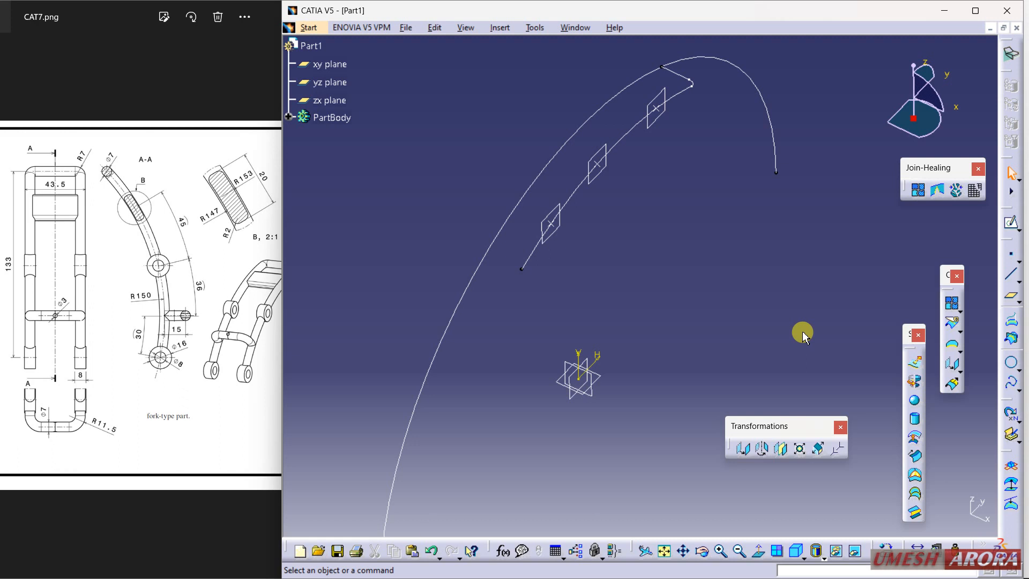
middle_click_drag(728, 224, 724, 253)
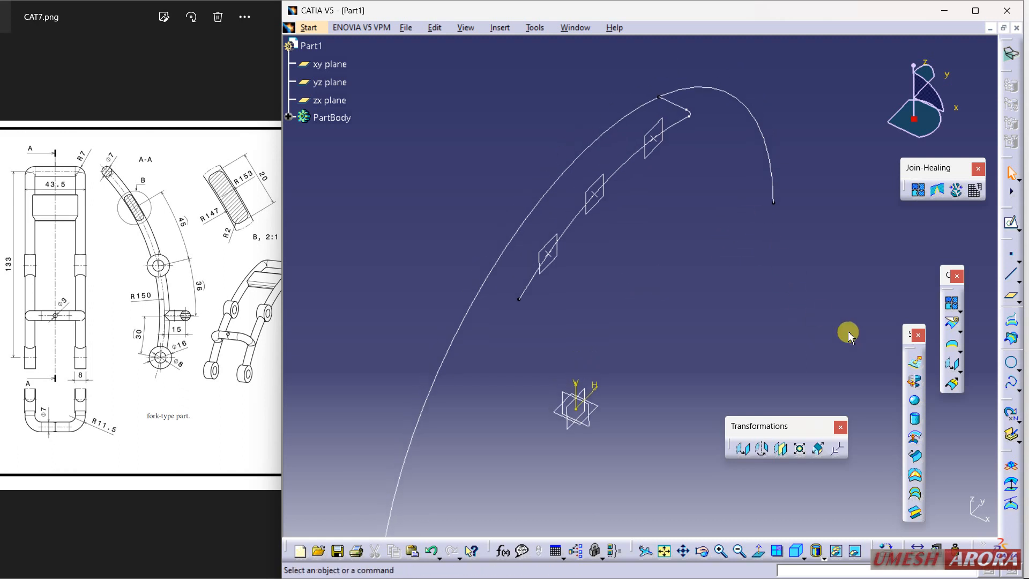
Create a full circle of radius 3.5 mm centred on the intersection curve's end vertex, supported on the yz plane
left_click(1012, 362)
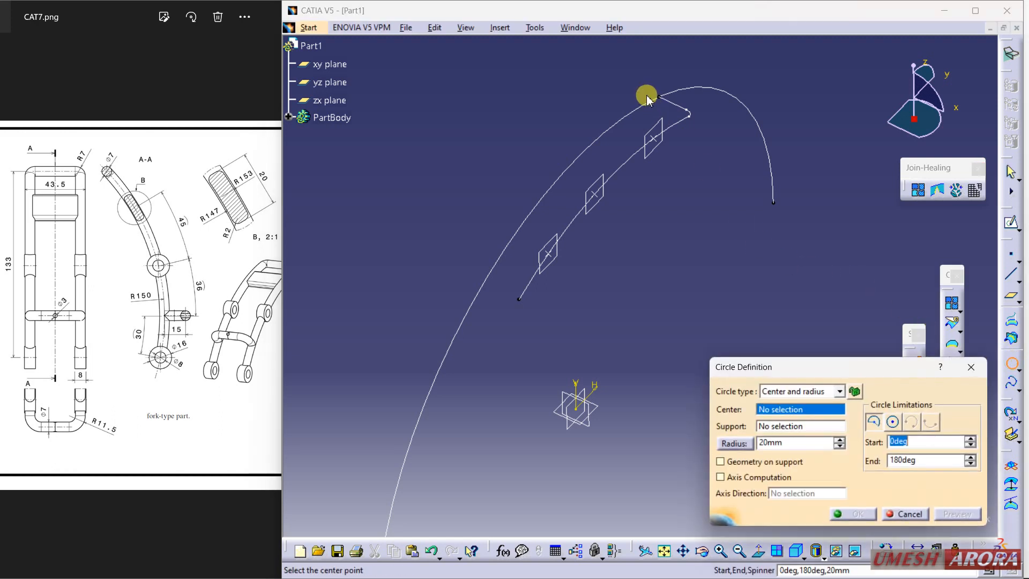
left_click(656, 97)
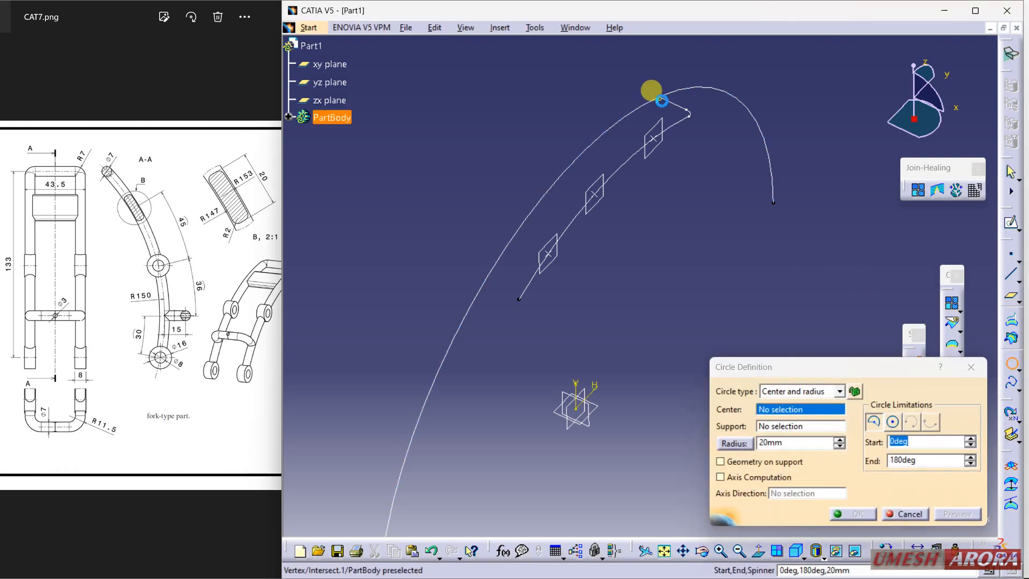
left_click(591, 396)
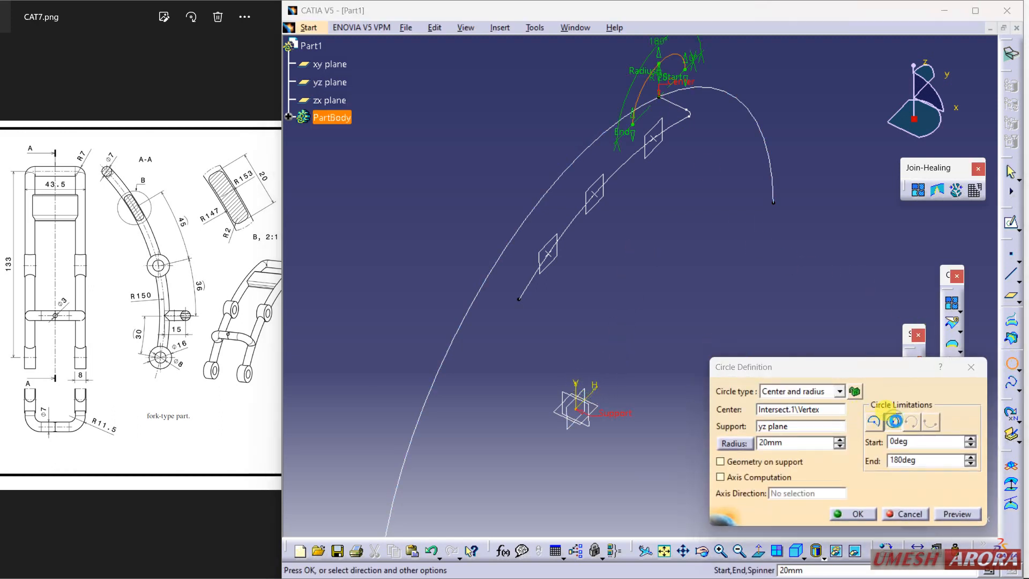
left_click(893, 423)
double_click(771, 442)
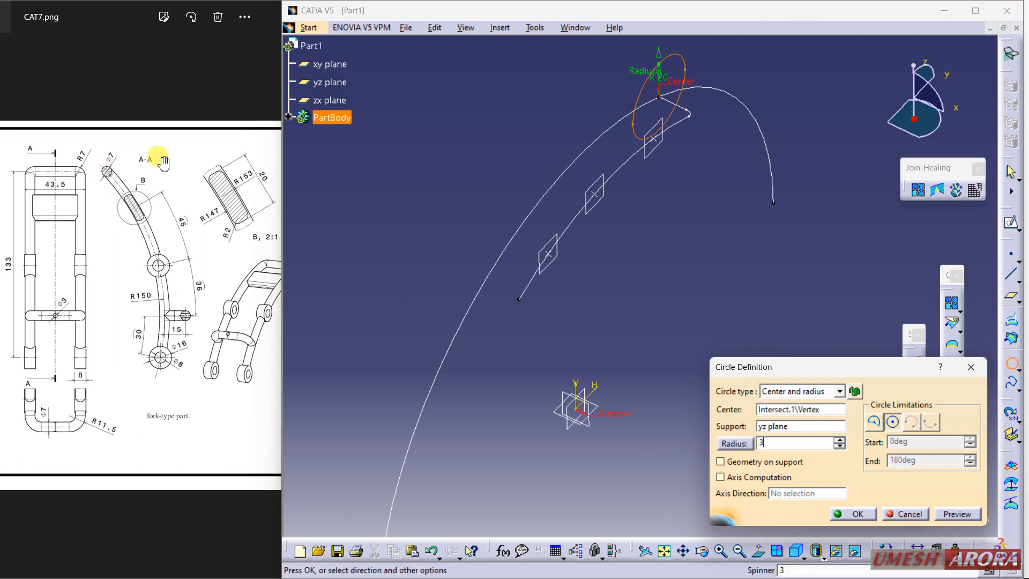
type("3.5mm")
key("Return")
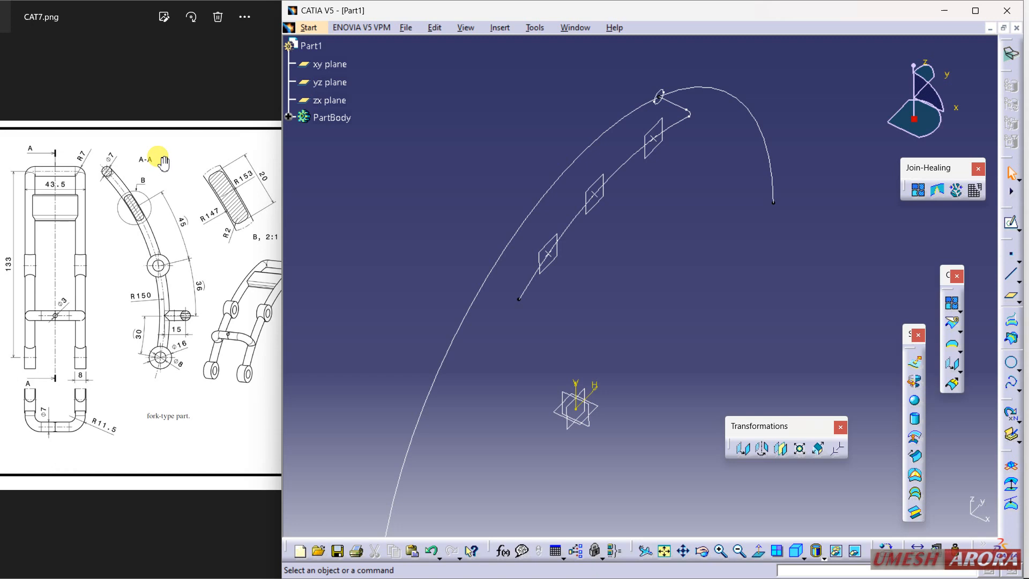
Switch to the Part Design workbench and create a rib sweeping the circle profile along the intersection curve
left_click(308, 28)
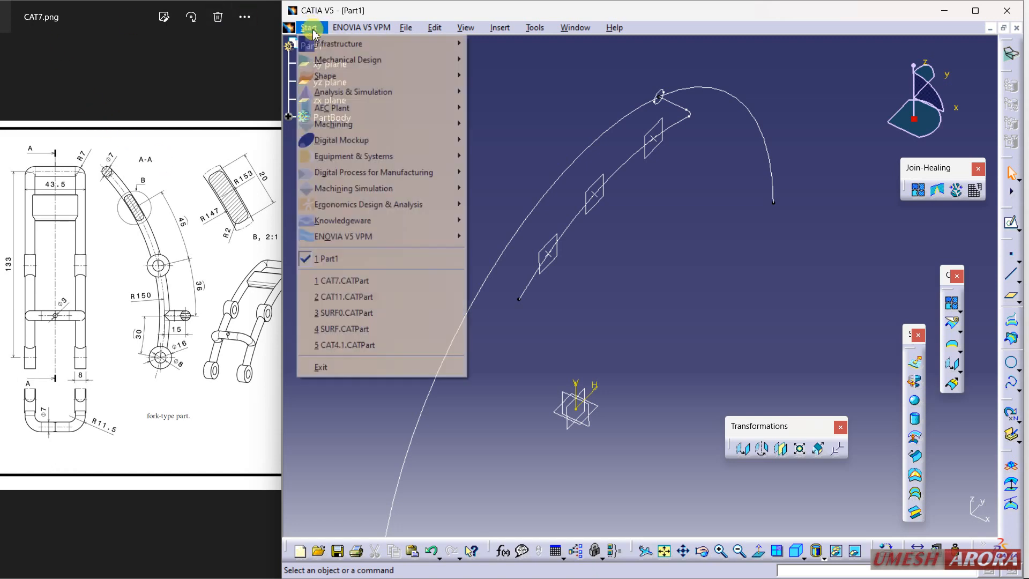
mouse_move(369, 59)
left_click(563, 63)
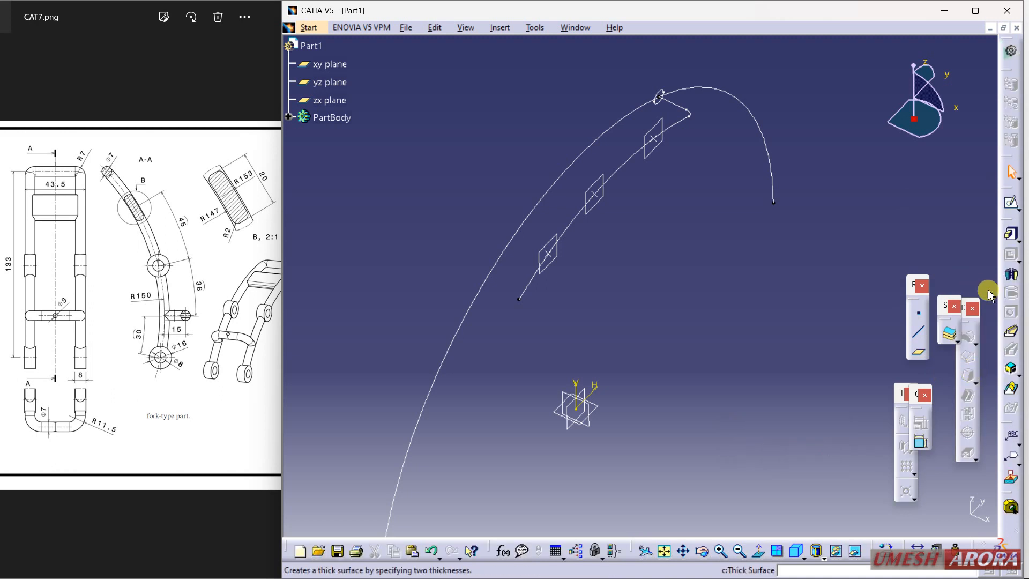
left_click(1009, 329)
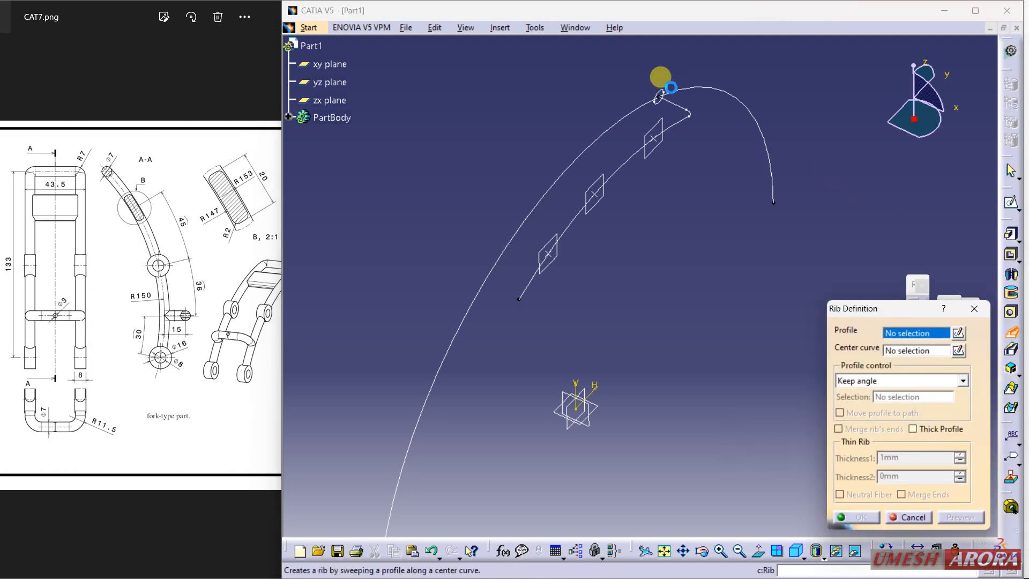
left_click(661, 88)
left_click(678, 105)
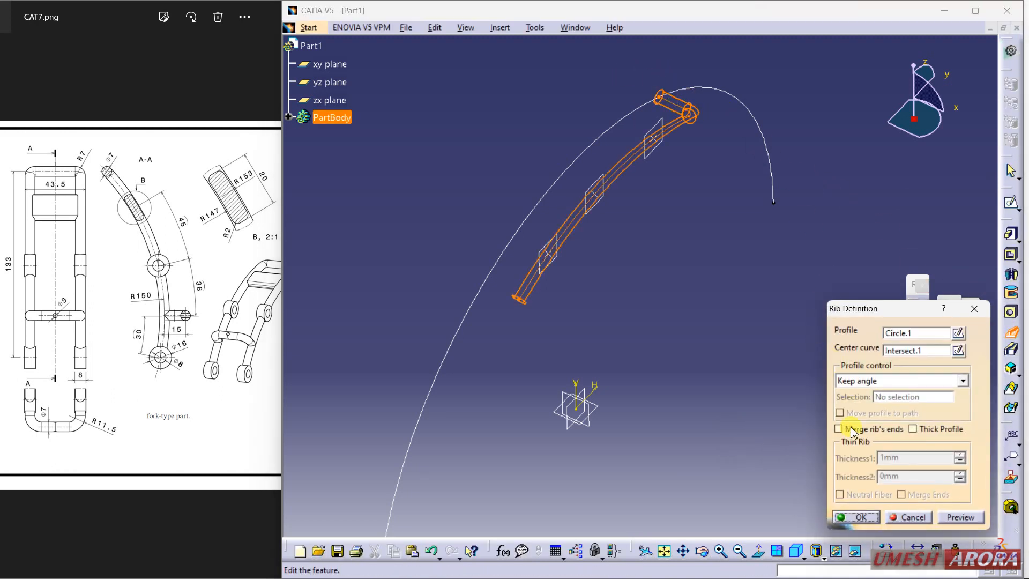
left_click(853, 519)
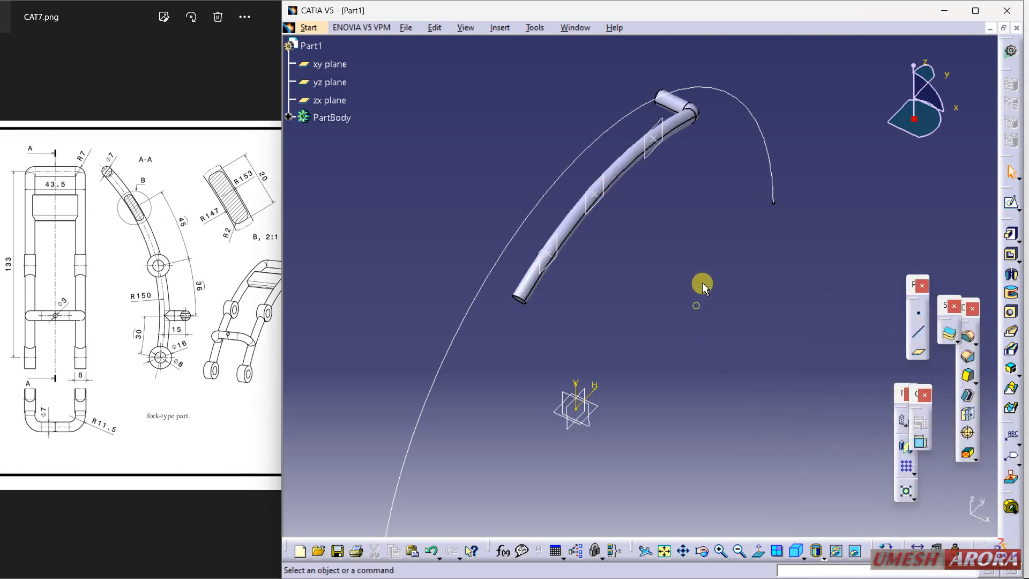
Start a positioned sketch on the plane through the 105 mm point, with its H direction reversed
mouse_move(700, 285)
middle_mouse_down()
mouse_move(722, 278)
mouse_move(628, 300)
mouse_move(670, 297)
middle_mouse_up()
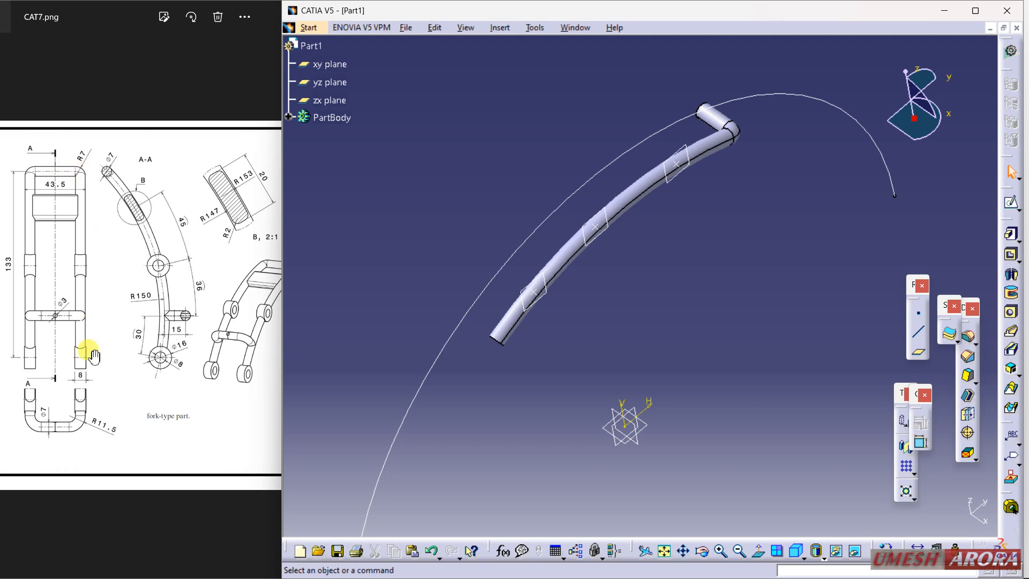
mouse_move(545, 321)
middle_mouse_down()
mouse_move(590, 322)
mouse_move(603, 295)
mouse_move(594, 352)
middle_mouse_up()
left_click(670, 191)
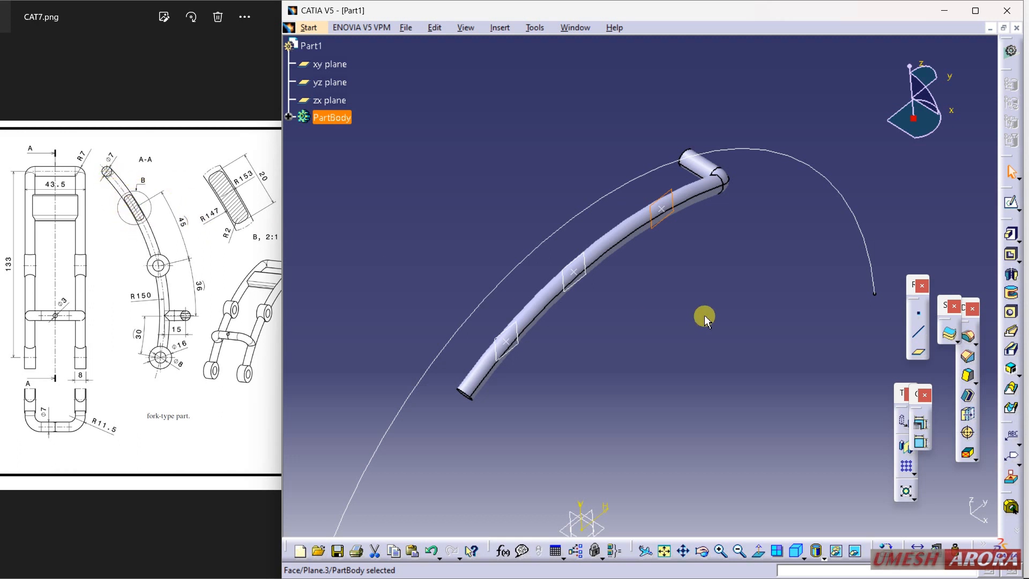
mouse_move(450, 343)
middle_mouse_down()
mouse_move(439, 336)
mouse_move(749, 326)
mouse_move(839, 287)
mouse_move(845, 271)
middle_mouse_up()
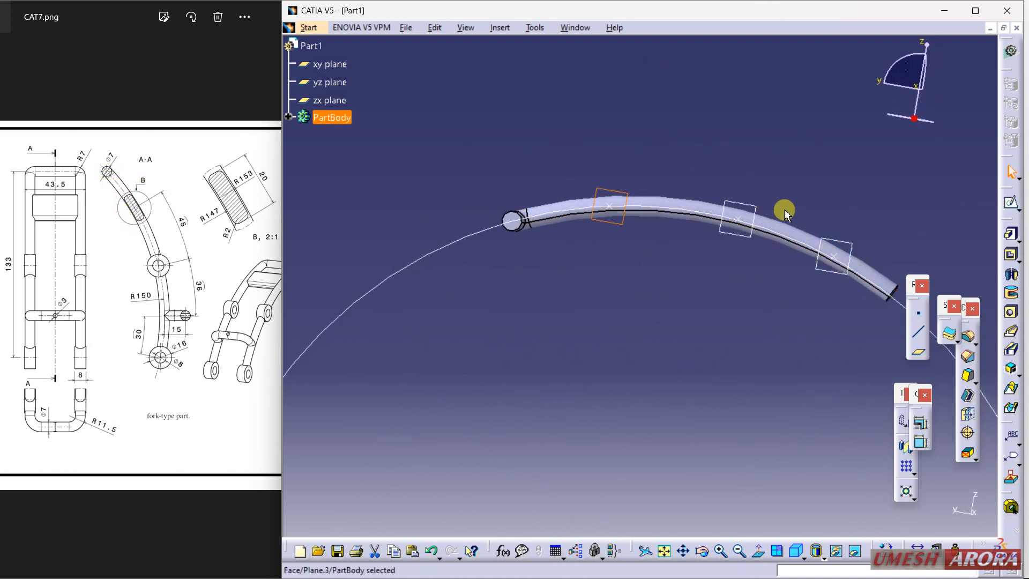
left_click(1016, 208)
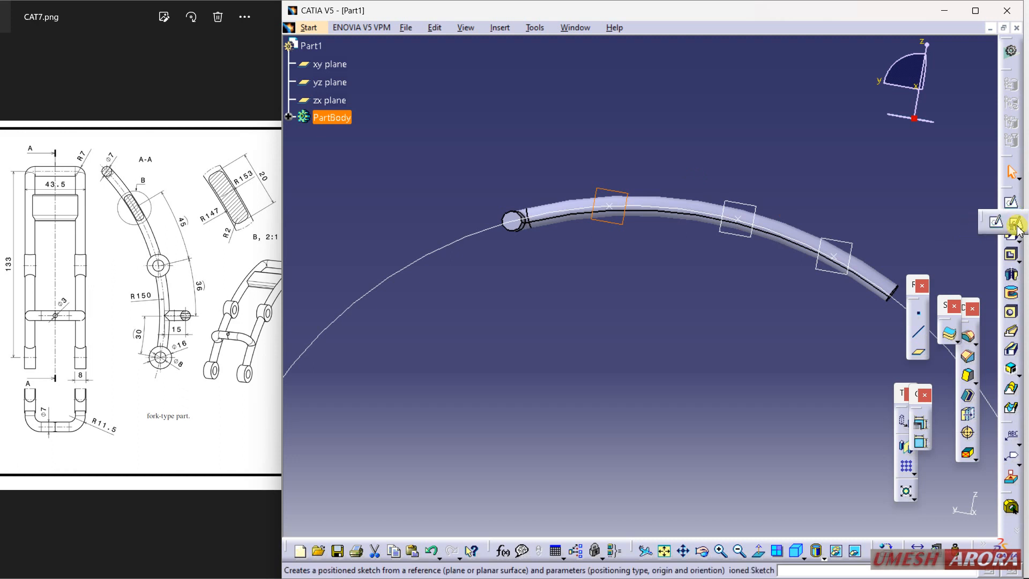
left_click(1016, 224)
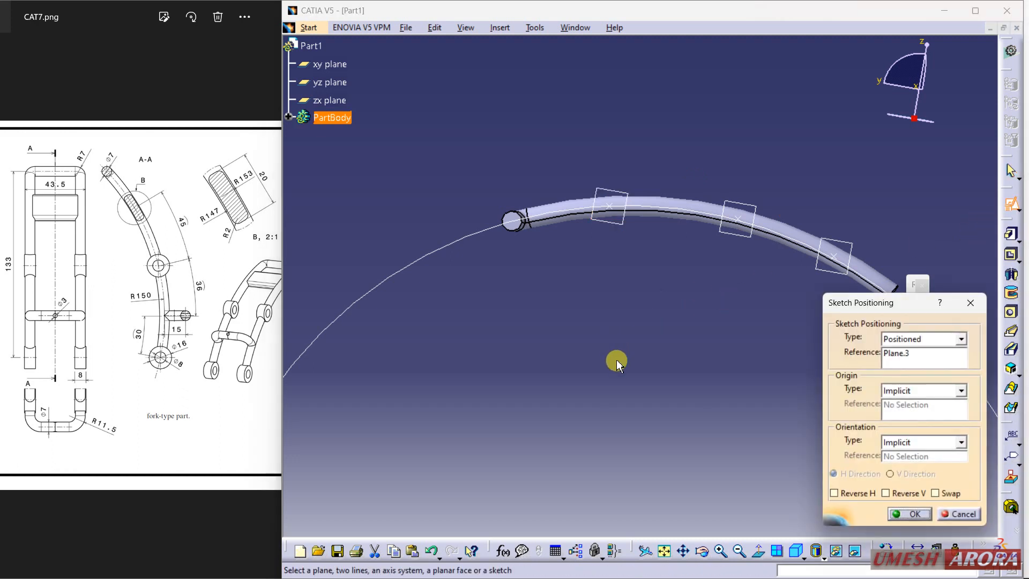
mouse_move(616, 365)
middle_mouse_down()
mouse_move(581, 177)
mouse_move(586, 200)
middle_mouse_up()
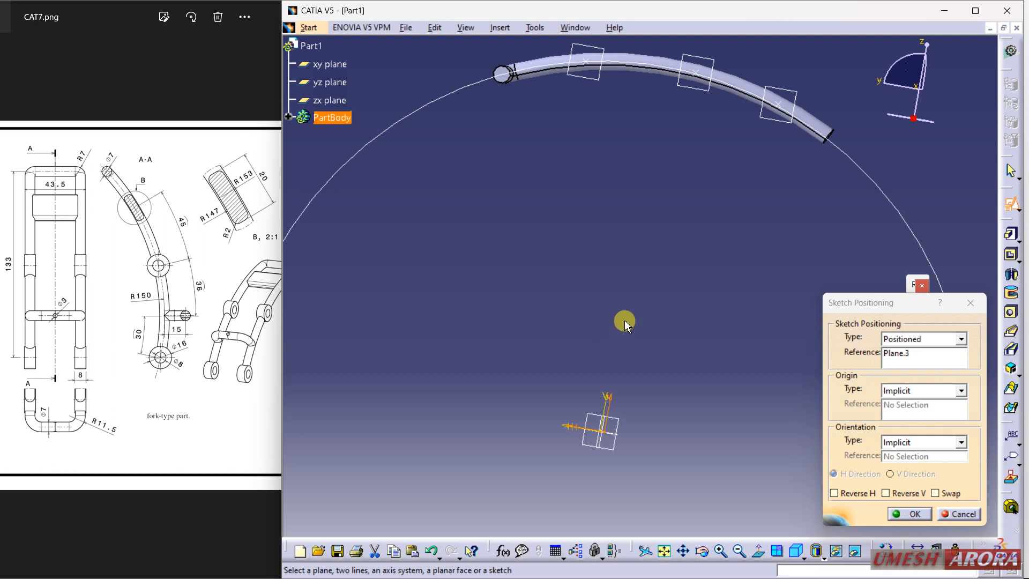
middle_click_drag(625, 323, 655, 262)
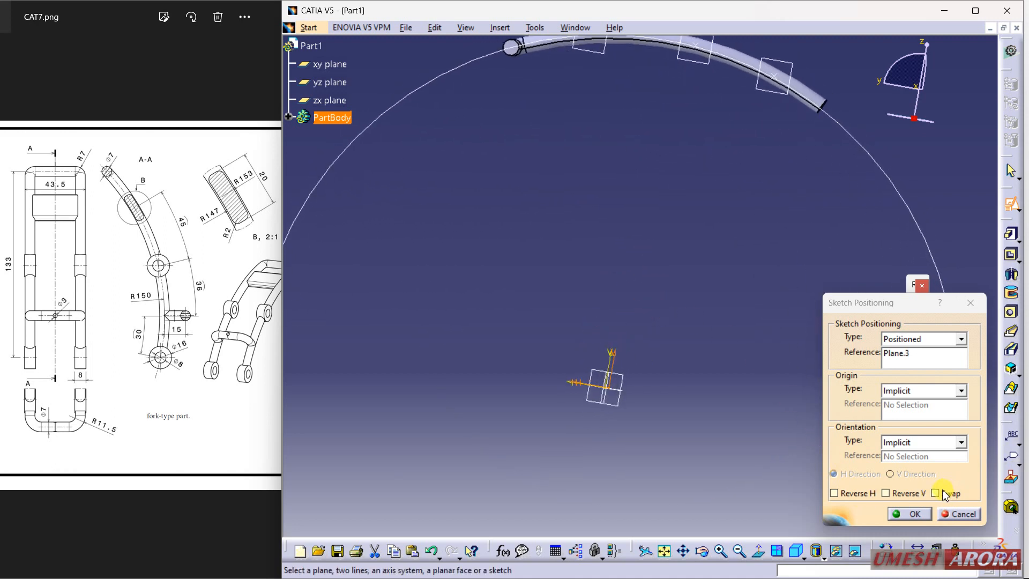
left_click(896, 495)
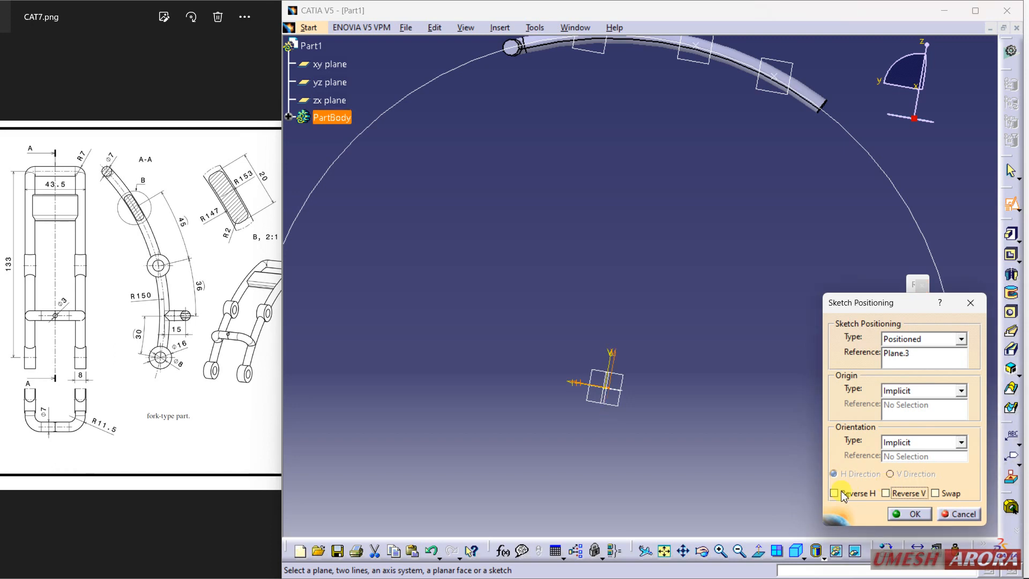
left_click(910, 514)
Sketch a line from the sketch origin to just below the 105 mm point on the curve
mouse_move(610, 168)
middle_mouse_down()
mouse_move(675, 298)
mouse_move(692, 363)
mouse_move(668, 246)
mouse_move(701, 361)
mouse_move(660, 251)
mouse_move(662, 282)
middle_mouse_up()
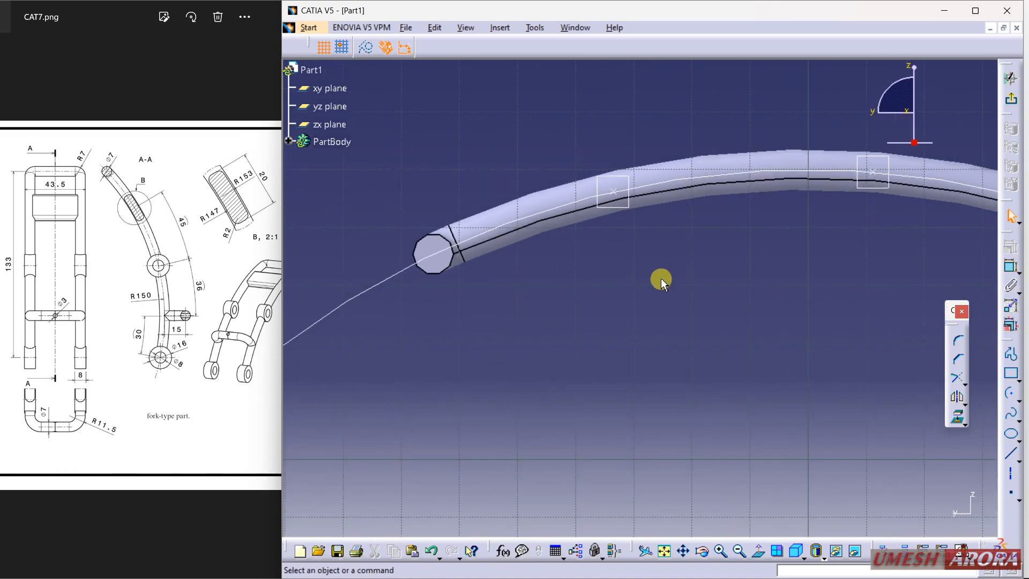
left_click(1010, 454)
middle_click_drag(718, 391, 670, 493)
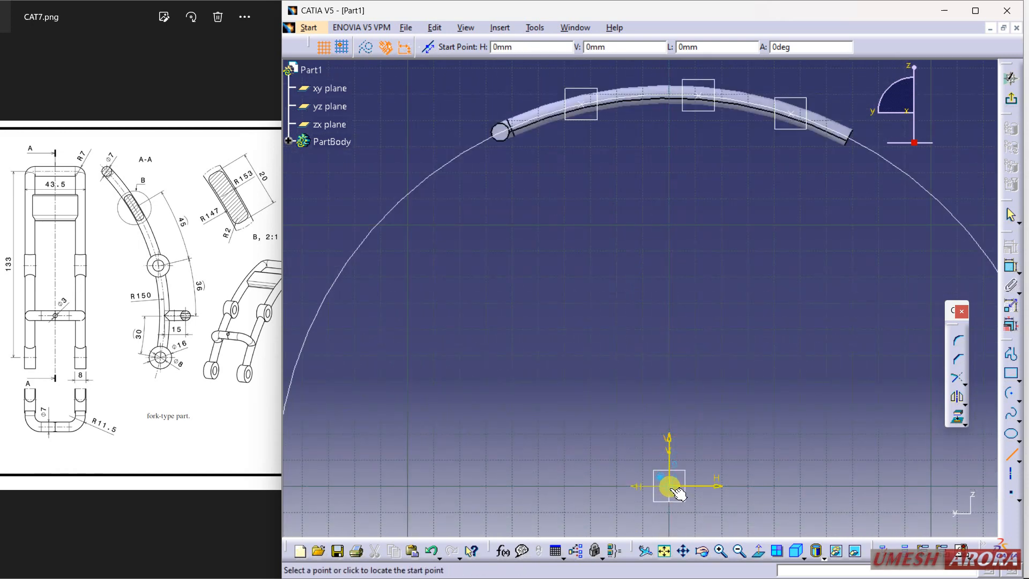
left_click(670, 487)
mouse_move(613, 195)
middle_mouse_down()
mouse_move(627, 356)
mouse_move(618, 262)
middle_mouse_up()
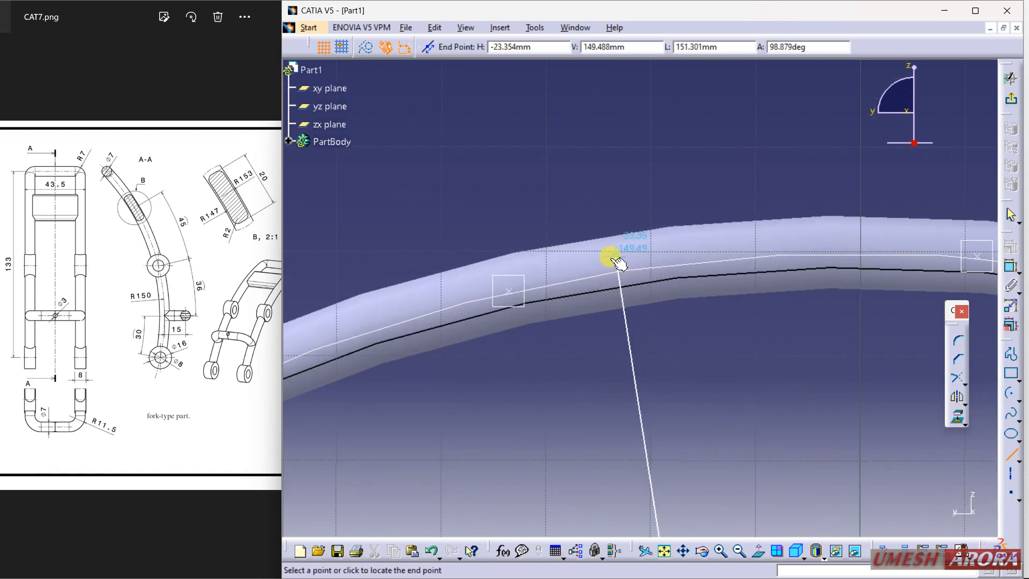
left_click(519, 338)
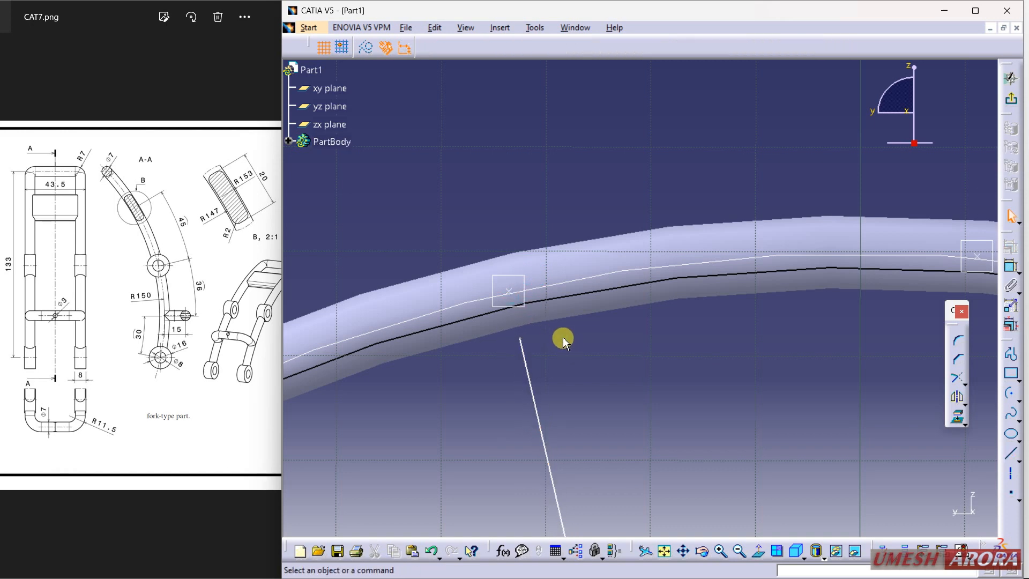
Constrain the line's upper endpoint to be coincident with the 105 mm point on the curve
left_click(514, 295)
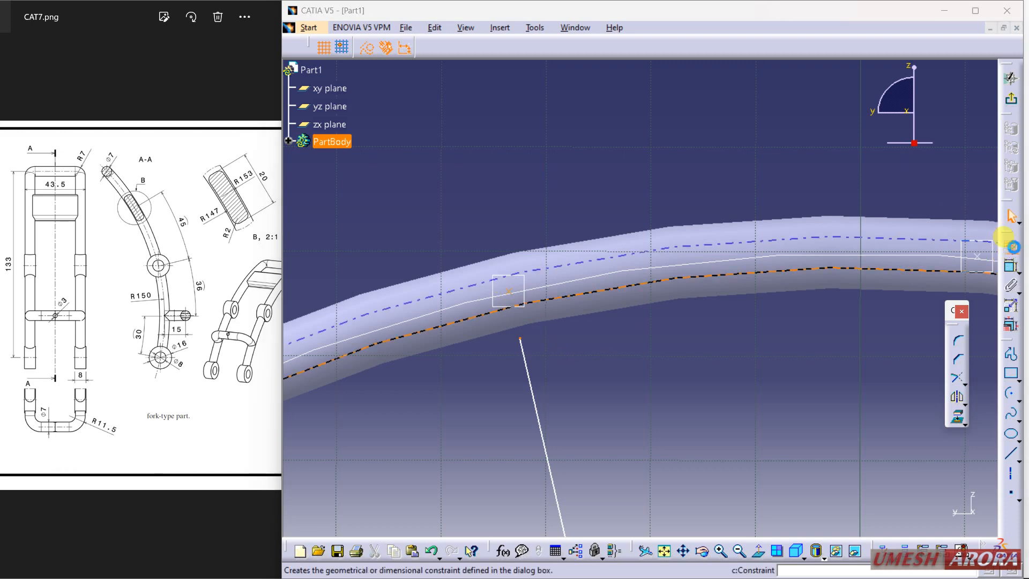
left_click(1010, 306)
left_click(948, 388)
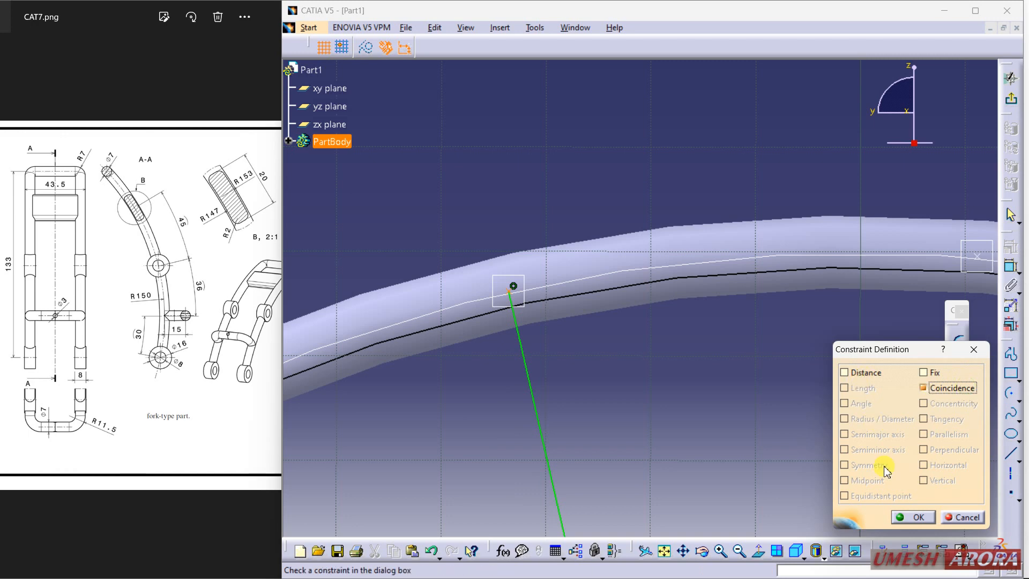
left_click(902, 518)
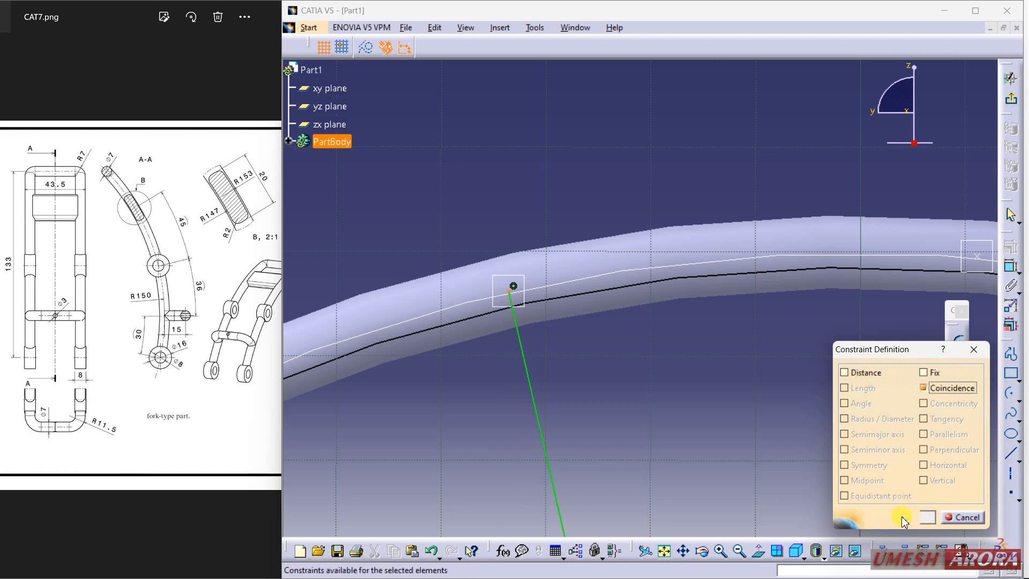
left_click(904, 518)
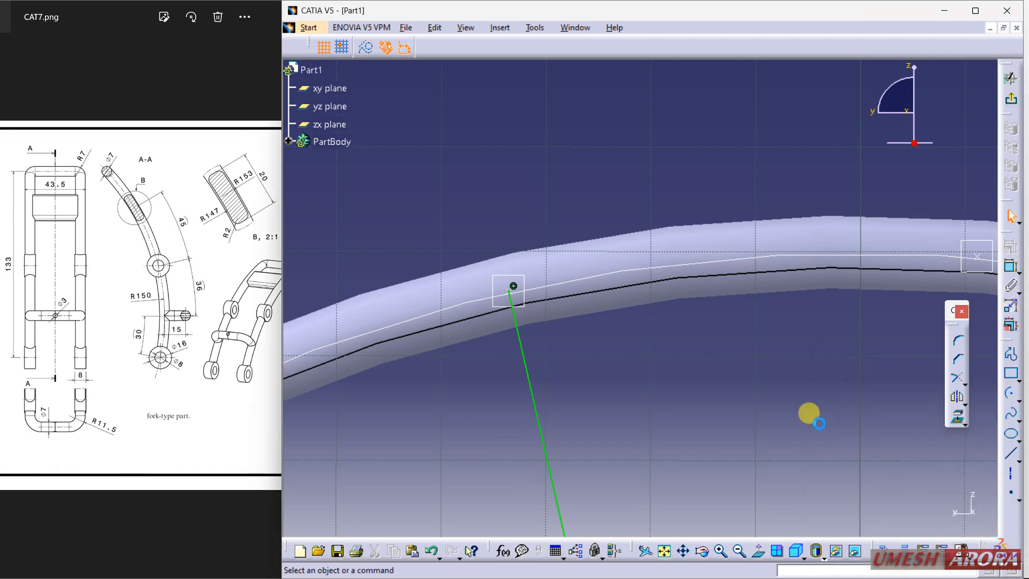
Sketch a line about 7 mm long from the 105 mm point outward, continuing the direction of the radial line
left_click(1011, 453)
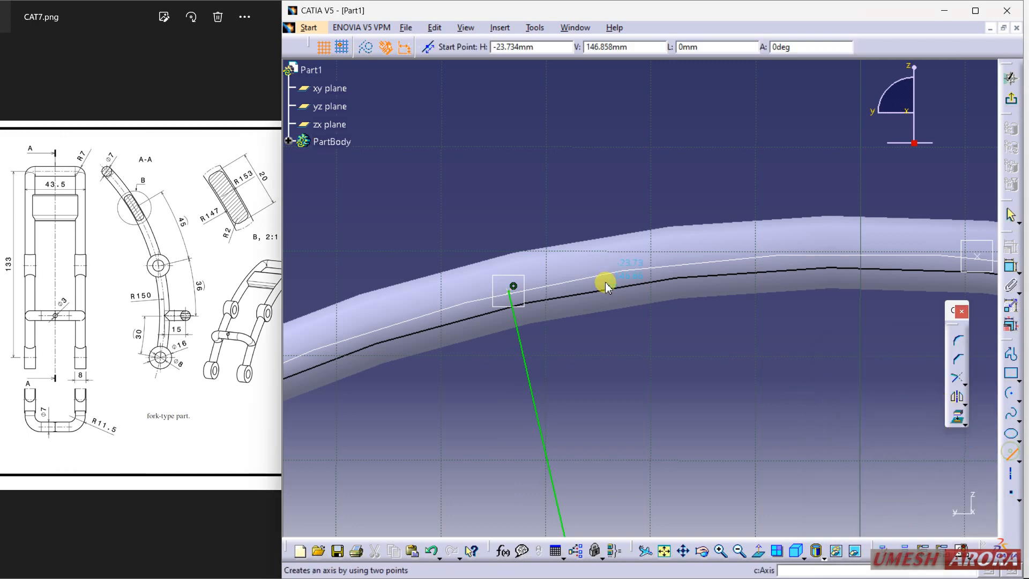
left_click(511, 294)
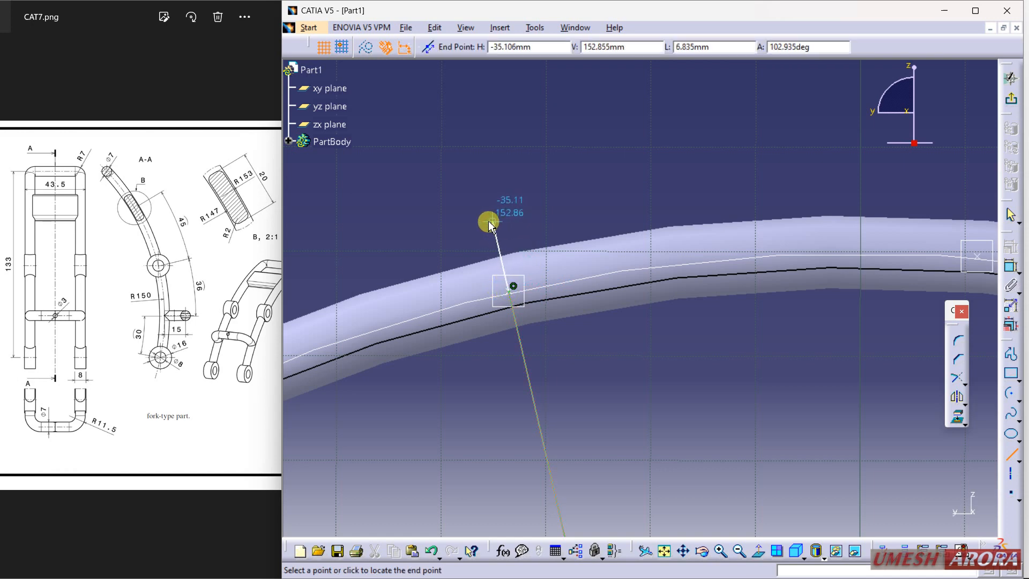
left_click(491, 223)
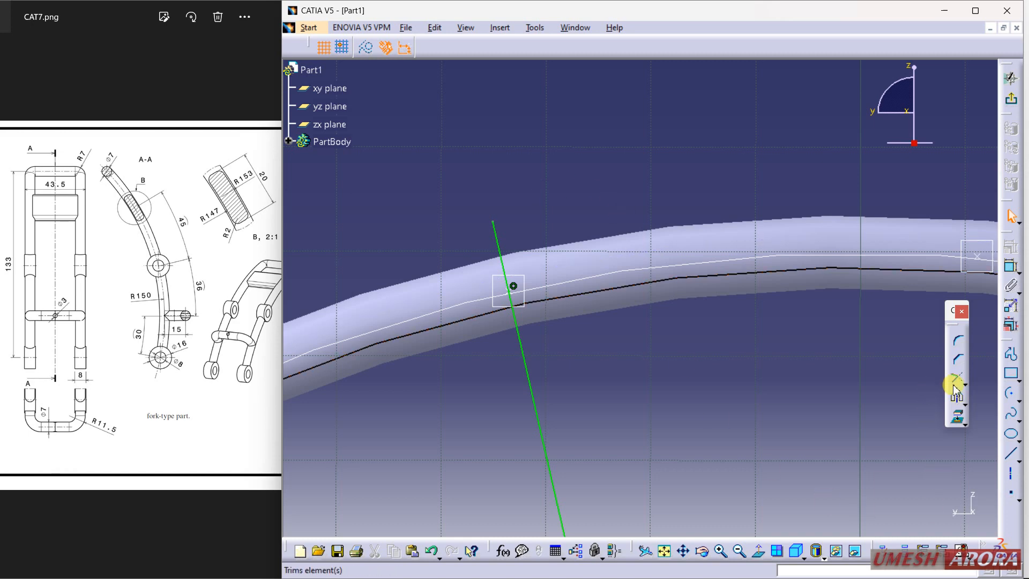
Offset the long radial line by 10 mm on both sides
left_click(964, 403)
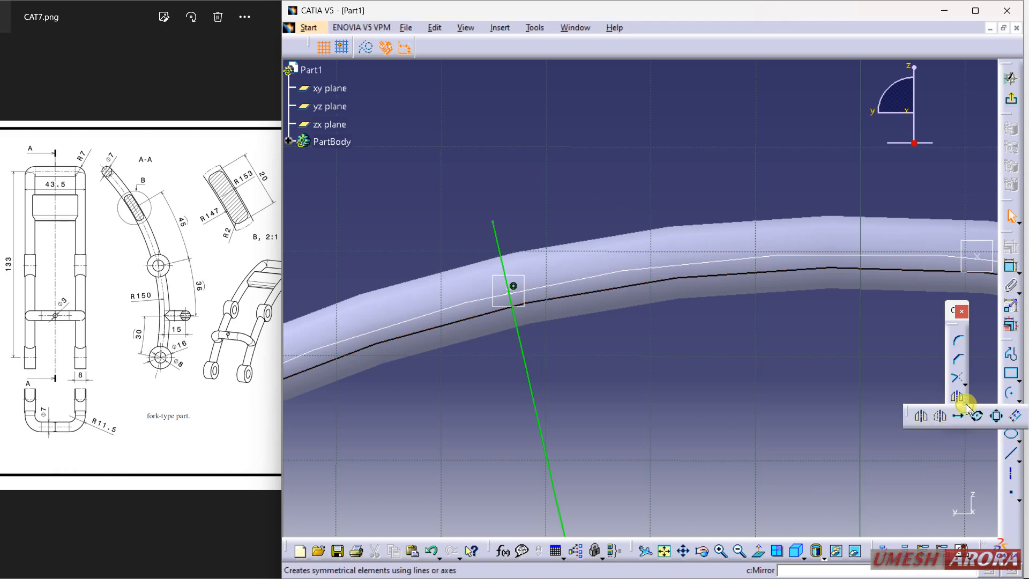
left_click(997, 421)
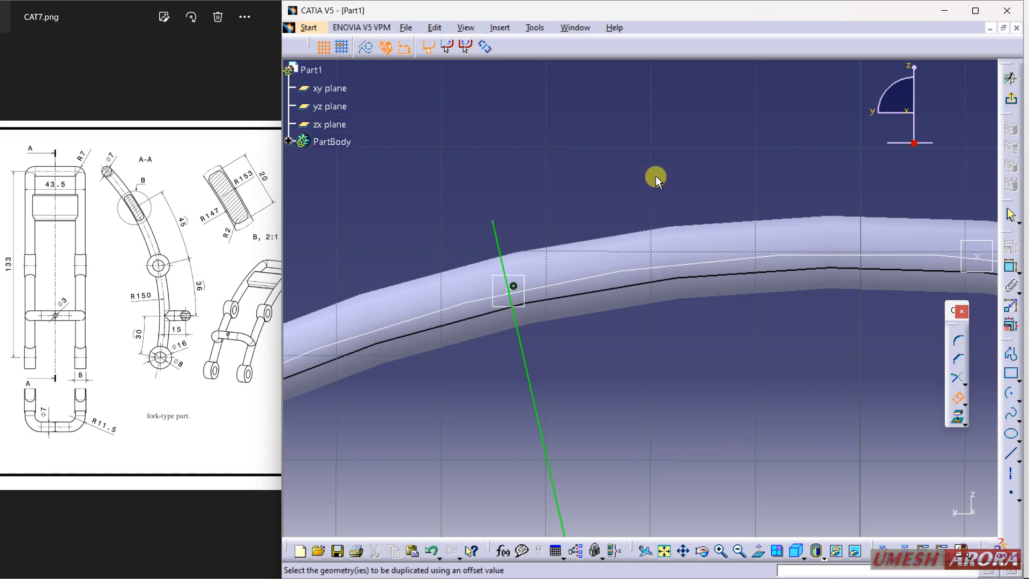
left_click(485, 48)
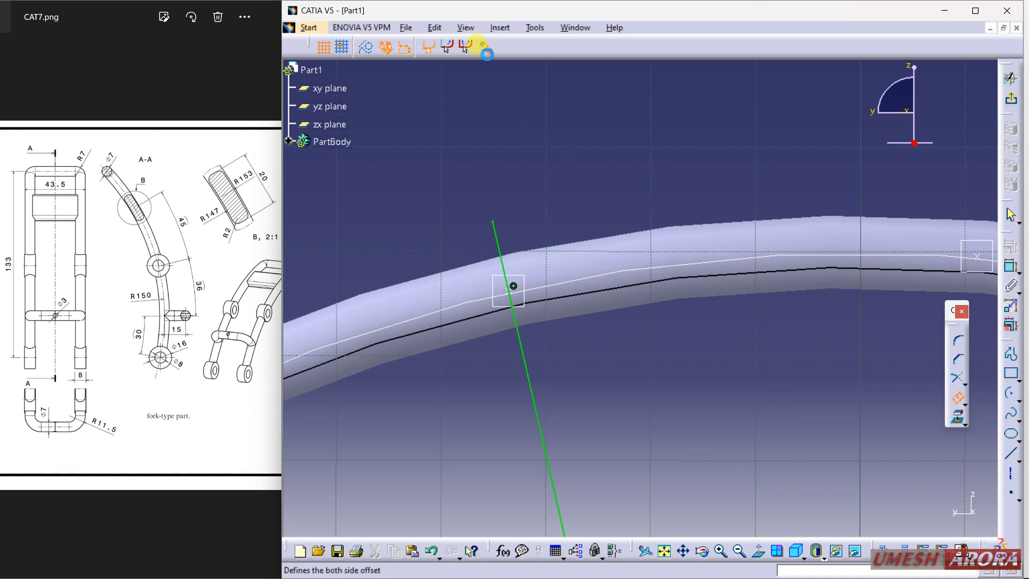
left_click(516, 329)
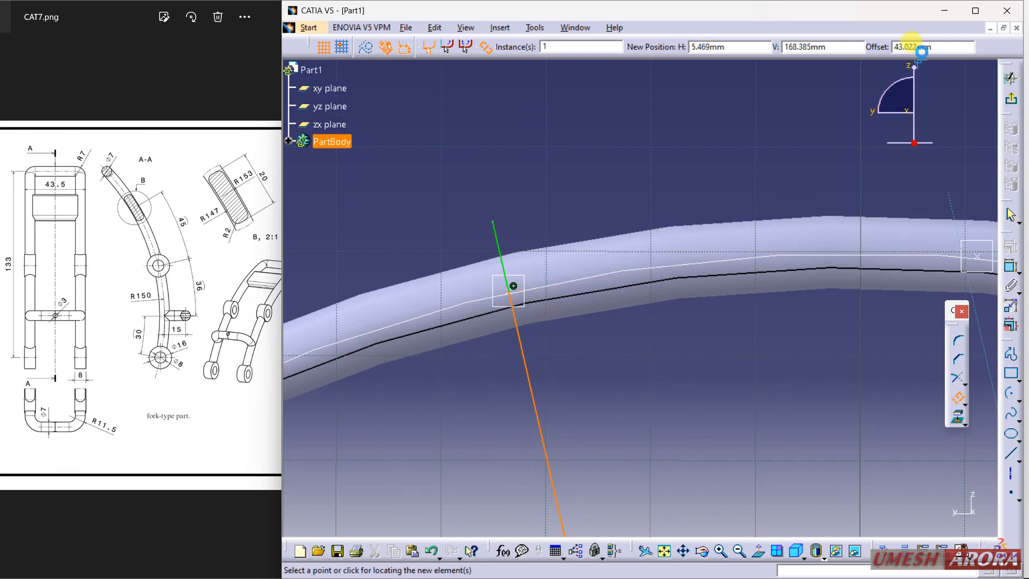
type("10")
key("Return")
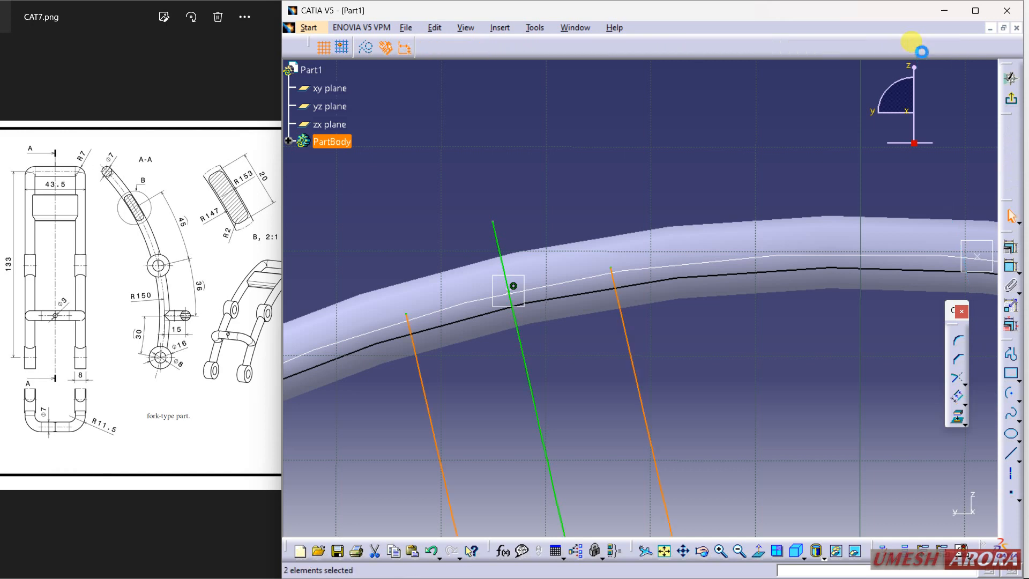
left_click(725, 387)
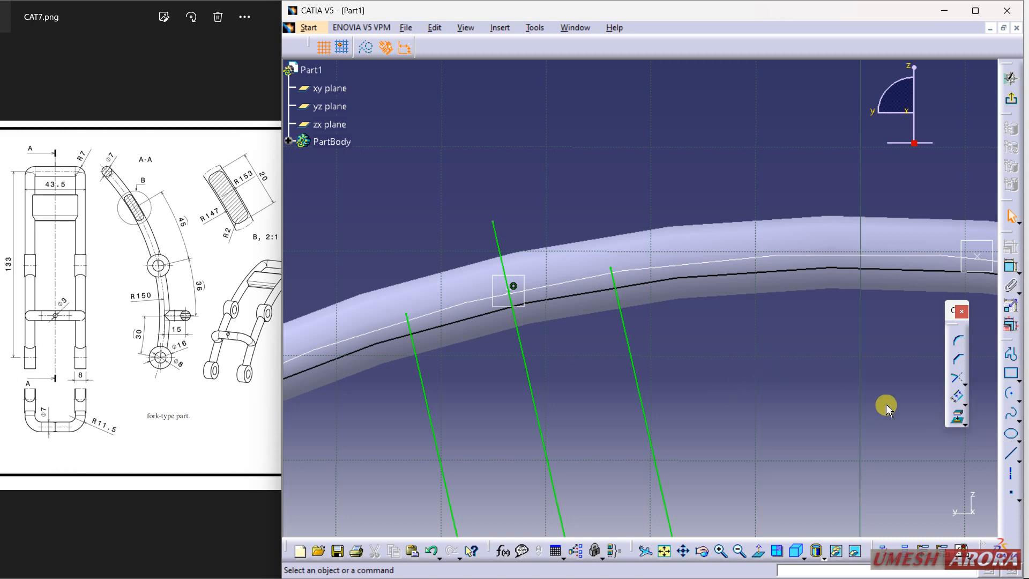
Offset the short outer radial line by 10 mm on both sides
left_click(959, 398)
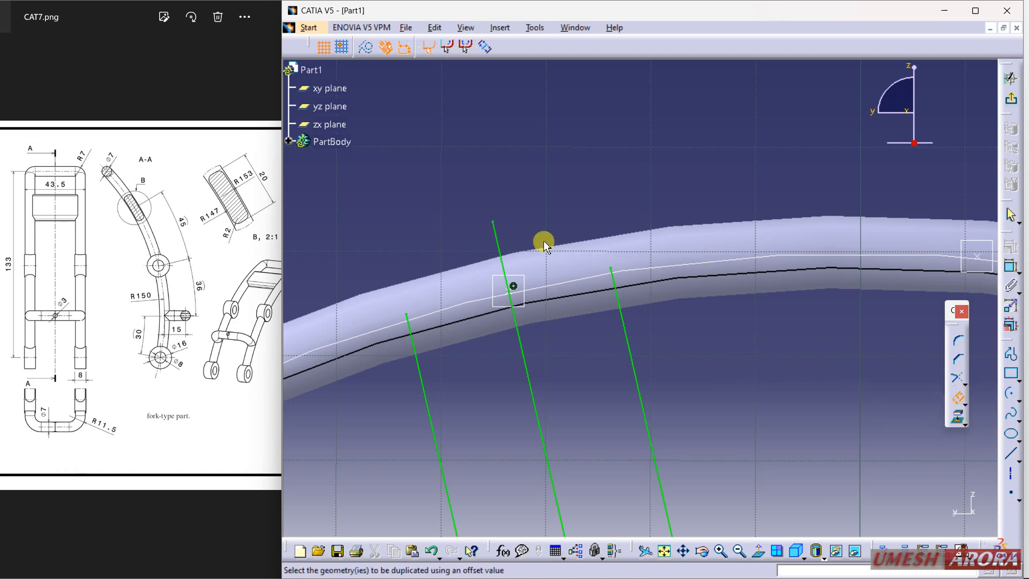
left_click(502, 242)
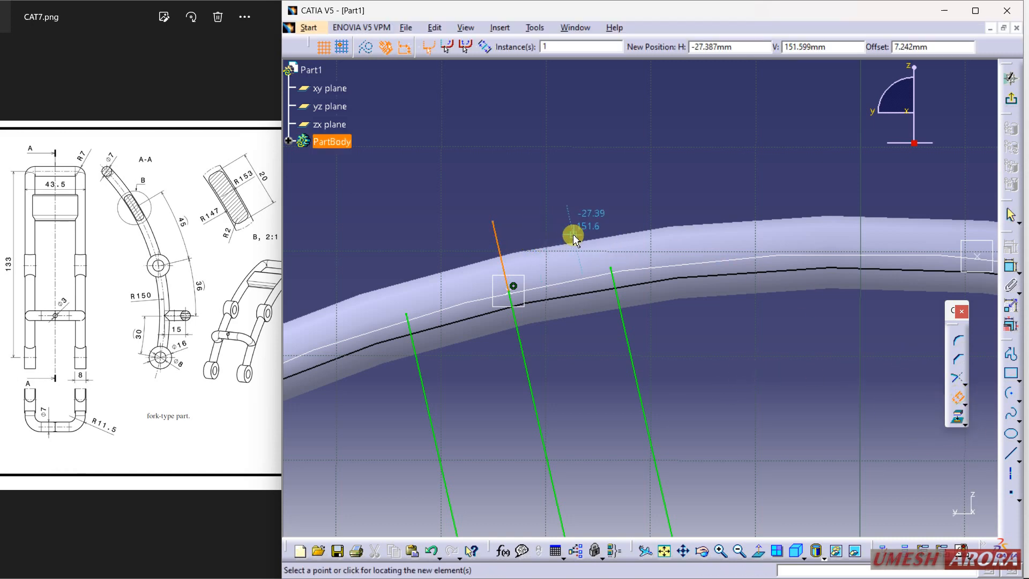
left_click(486, 49)
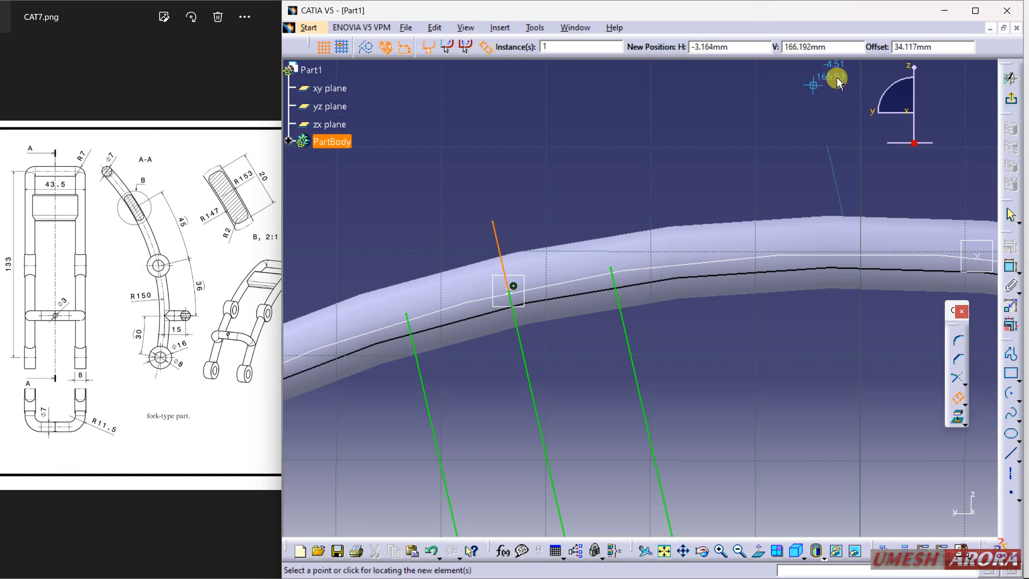
left_click(911, 48)
type("10")
key("Return")
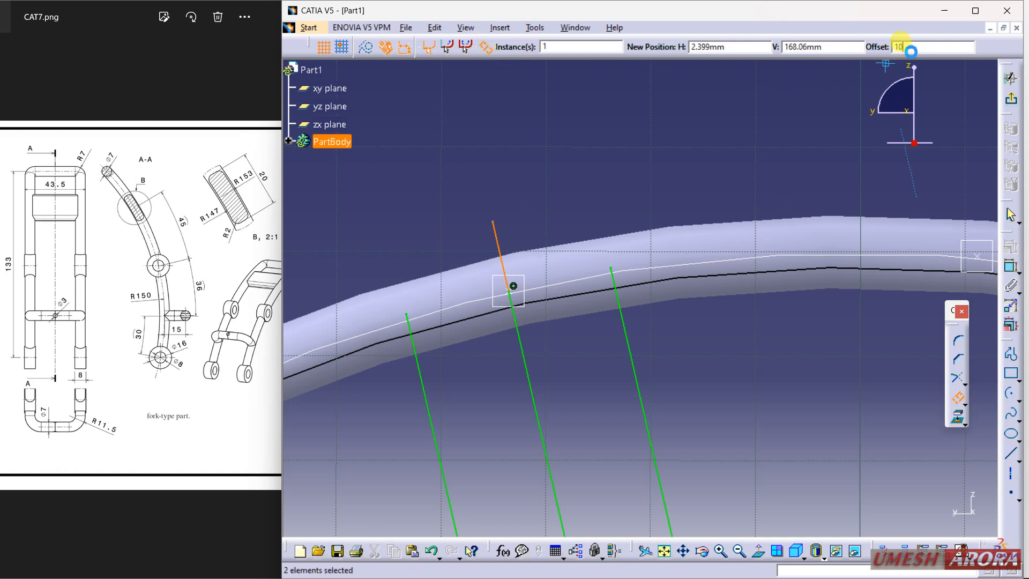
left_click(341, 171)
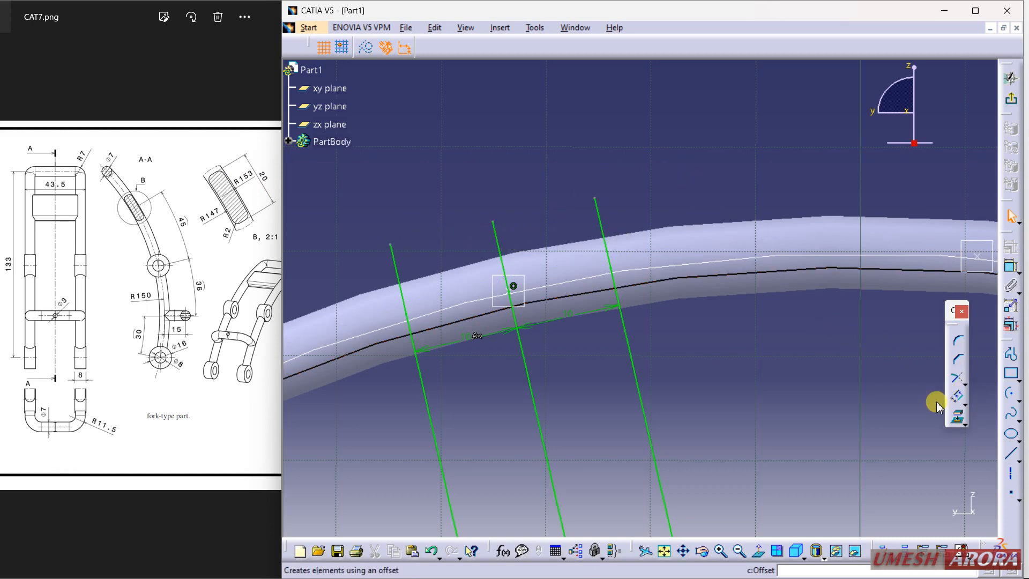
Sketch a three-point arc of about 42 mm radius above the rod's centre curve, ending on the two outer offset lines and passing through the middle line
left_click(1020, 403)
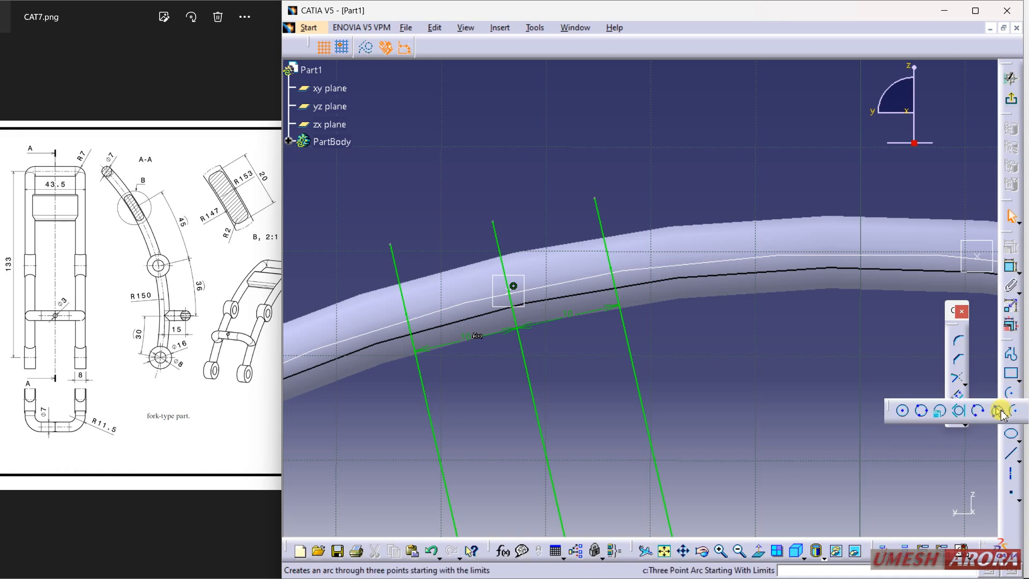
left_click(1004, 409)
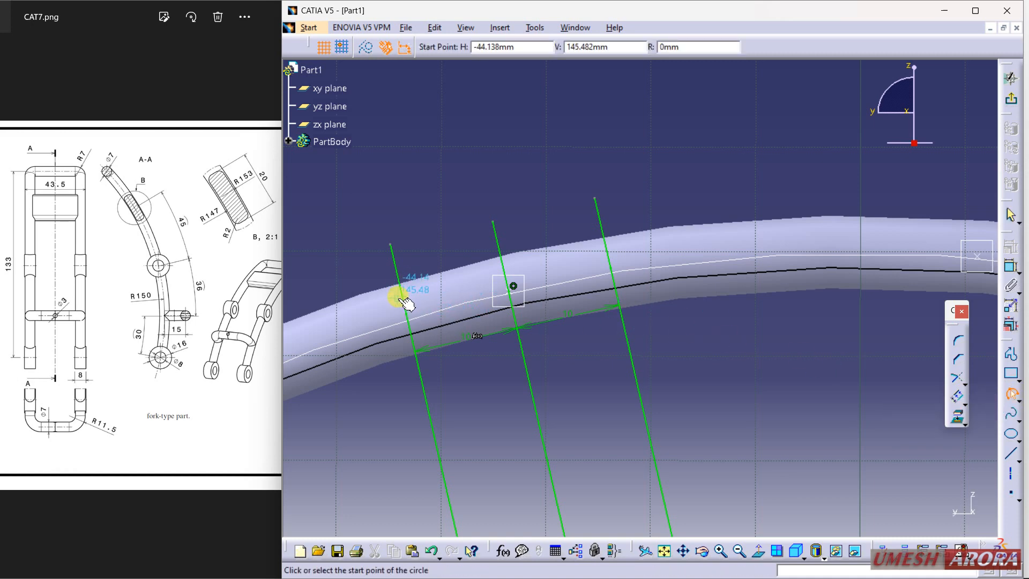
mouse_move(411, 300)
middle_mouse_down()
mouse_move(419, 277)
mouse_move(577, 202)
middle_mouse_up()
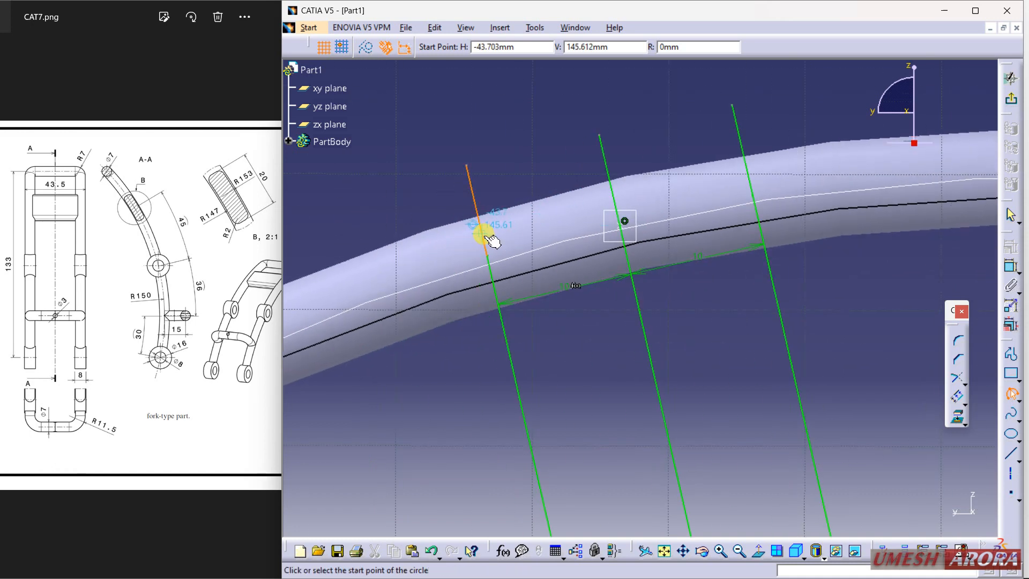
left_click(482, 231)
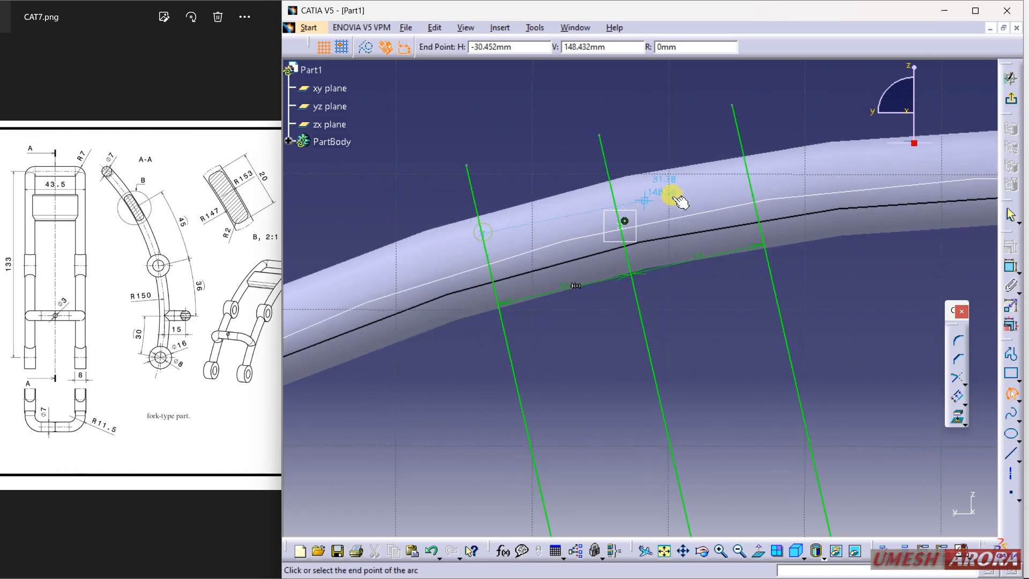
left_click(751, 170)
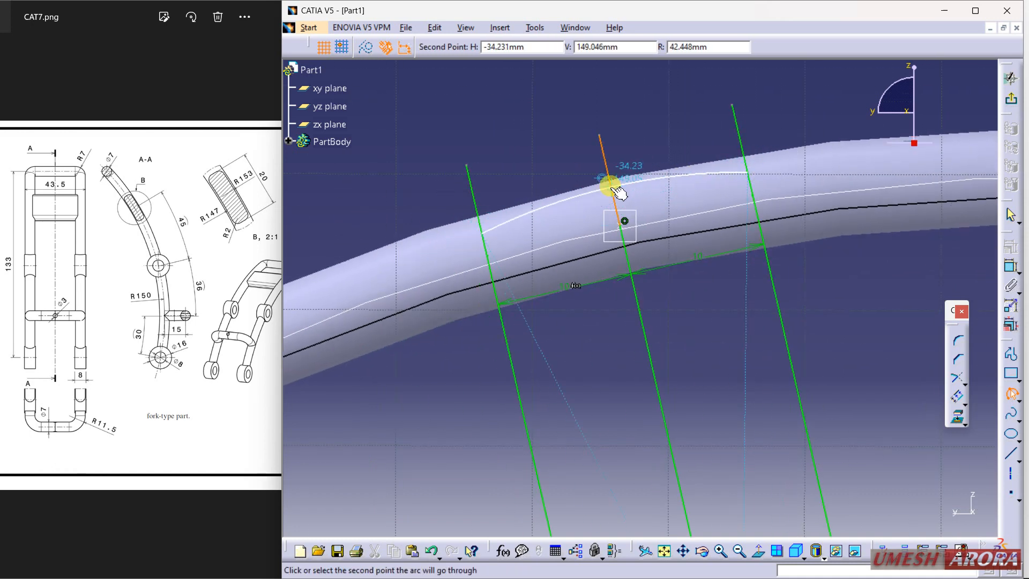
left_click(614, 182)
middle_click_drag(702, 317, 668, 259)
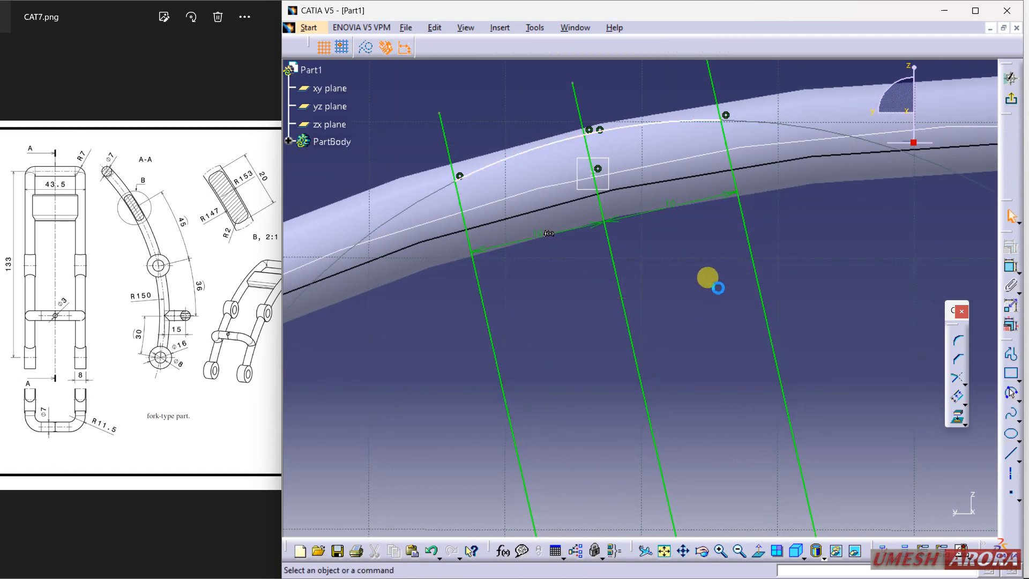
Sketch a second three-point arc of about 72 mm radius below the centre curve, ending on the two outer offset lines
left_click(1012, 394)
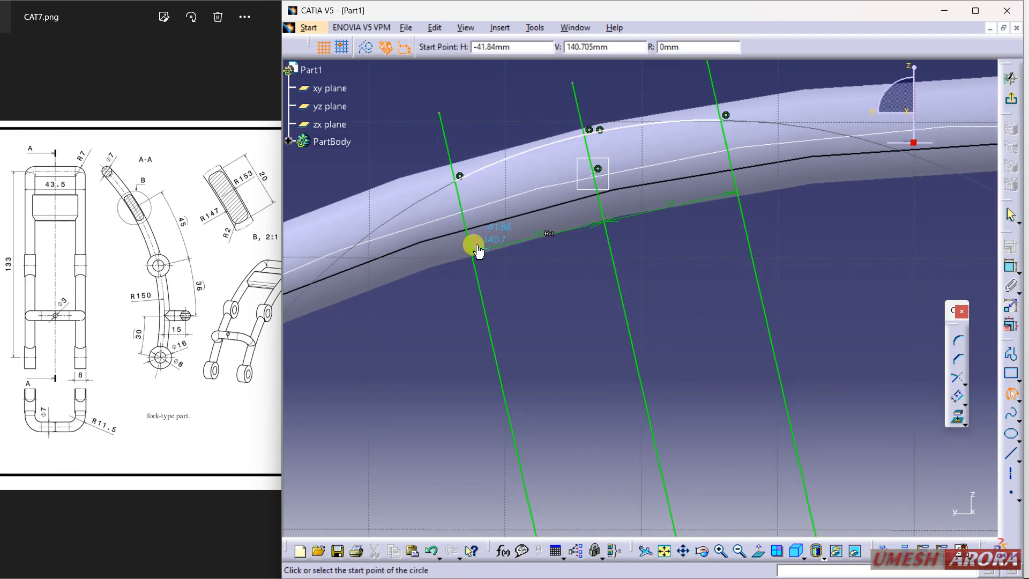
left_click(741, 187)
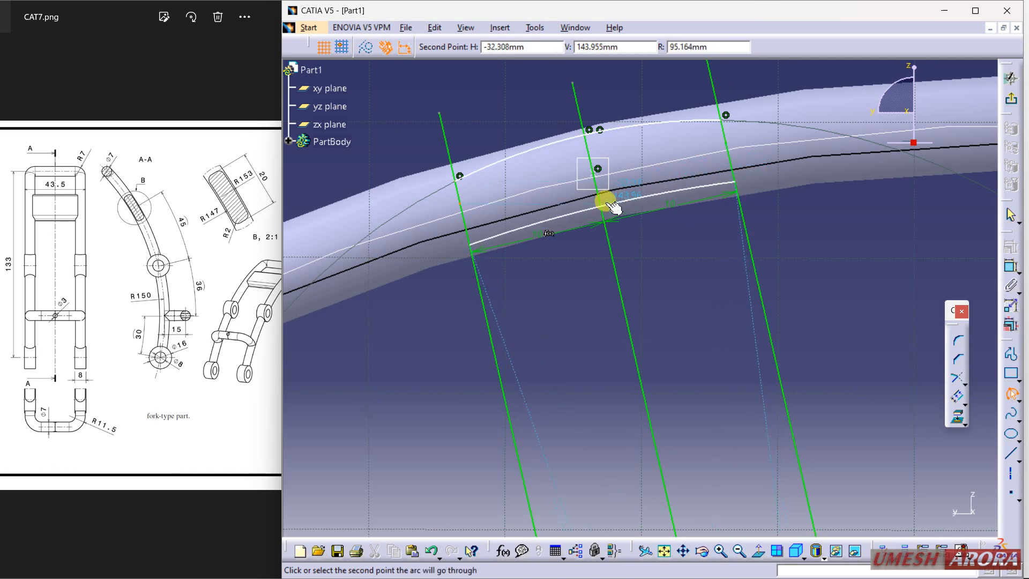
left_click(590, 197)
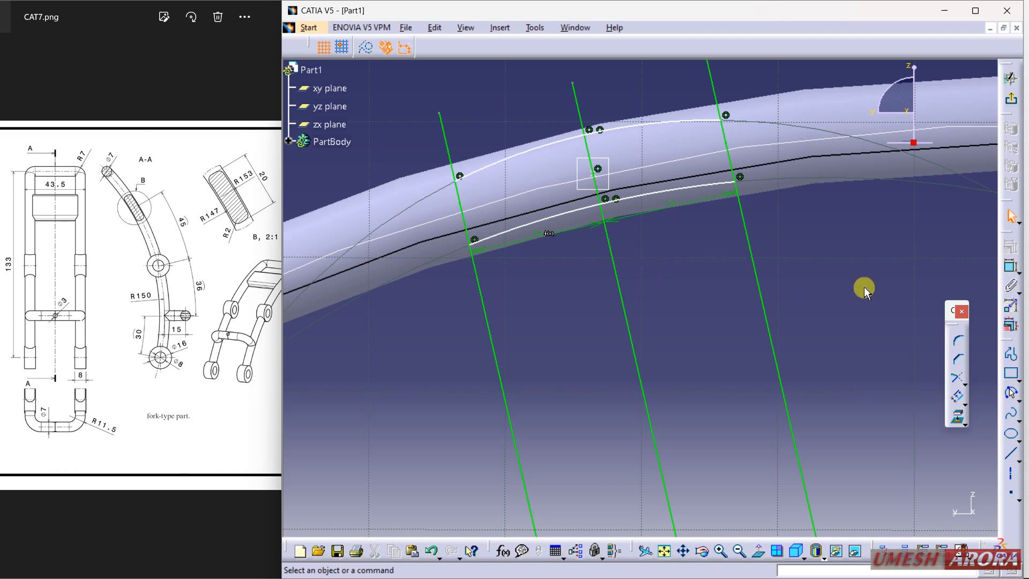
Trim the outer offset lines with Quick Trim where they extend above the upper arc and below the lower arc
left_click(966, 383)
left_click(980, 393)
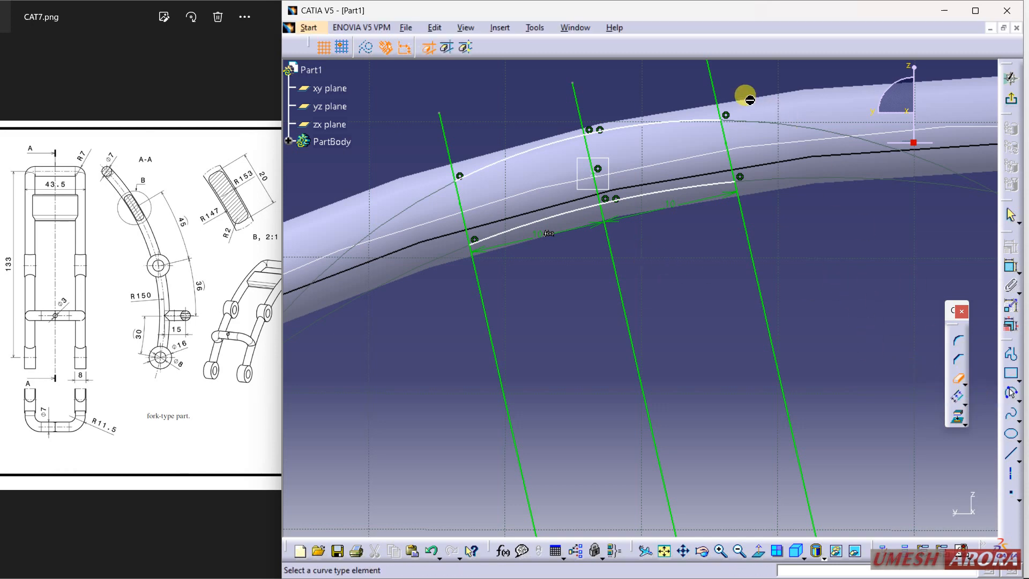
left_click(720, 88)
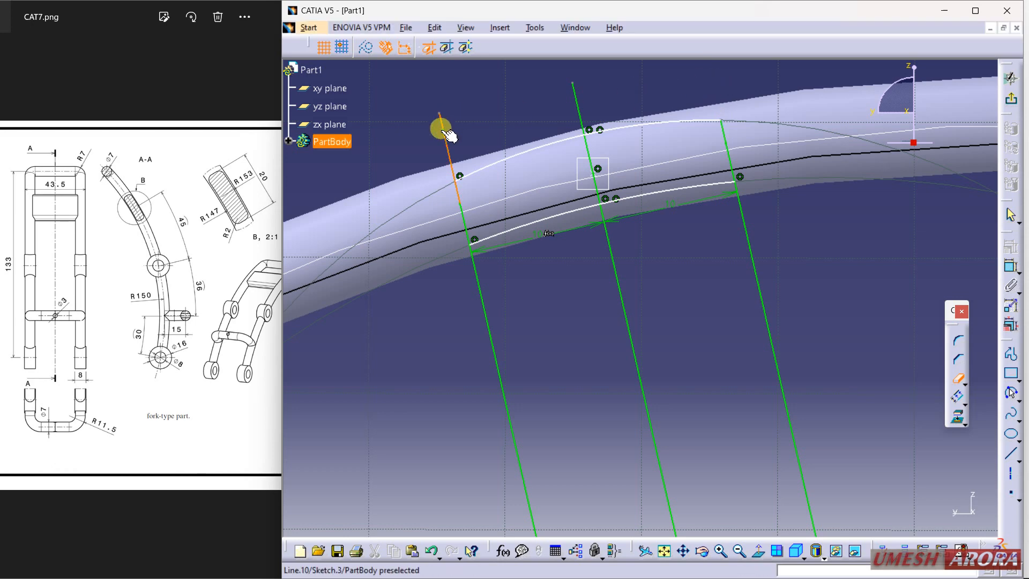
left_click(443, 121)
left_click(475, 300)
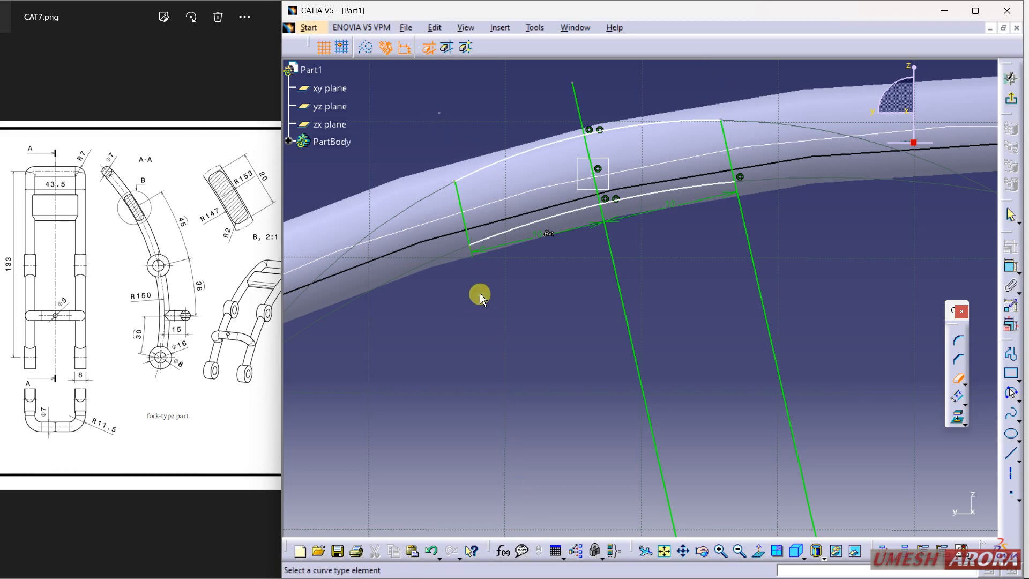
left_click(750, 234)
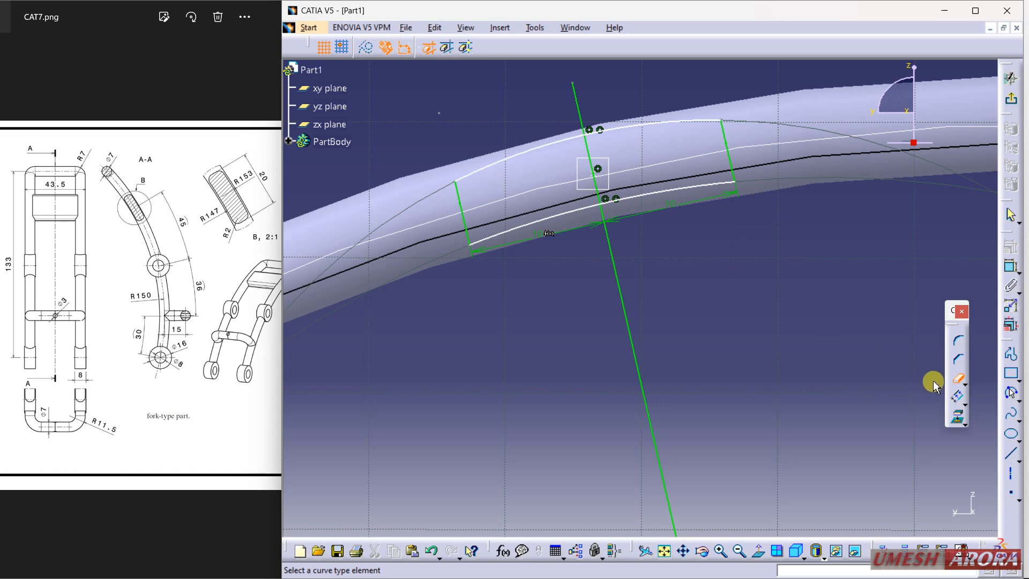
left_click(959, 378)
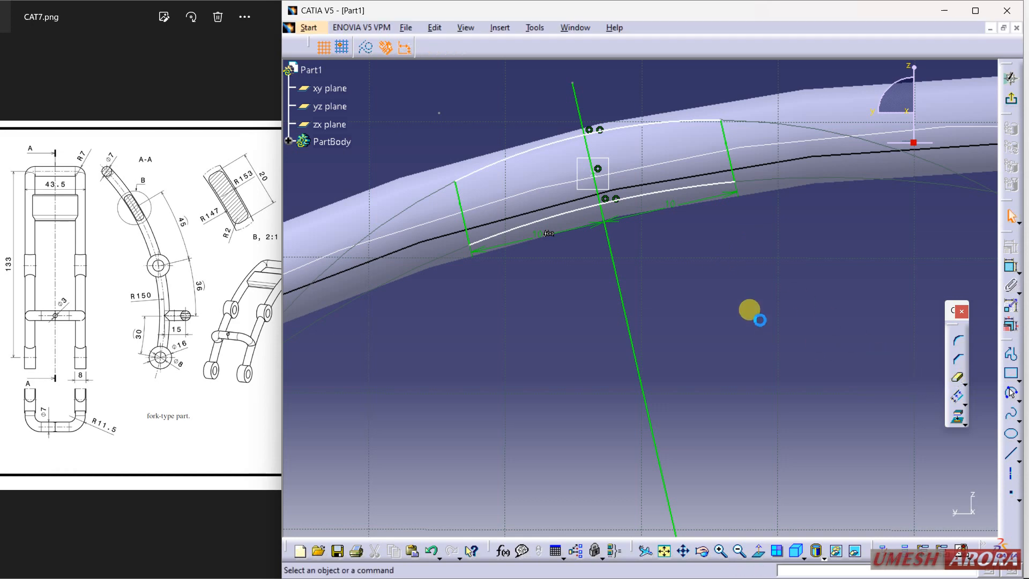
Dimension the upper arc's radius and set it to 153 mm
left_click(1011, 266)
left_click(636, 131)
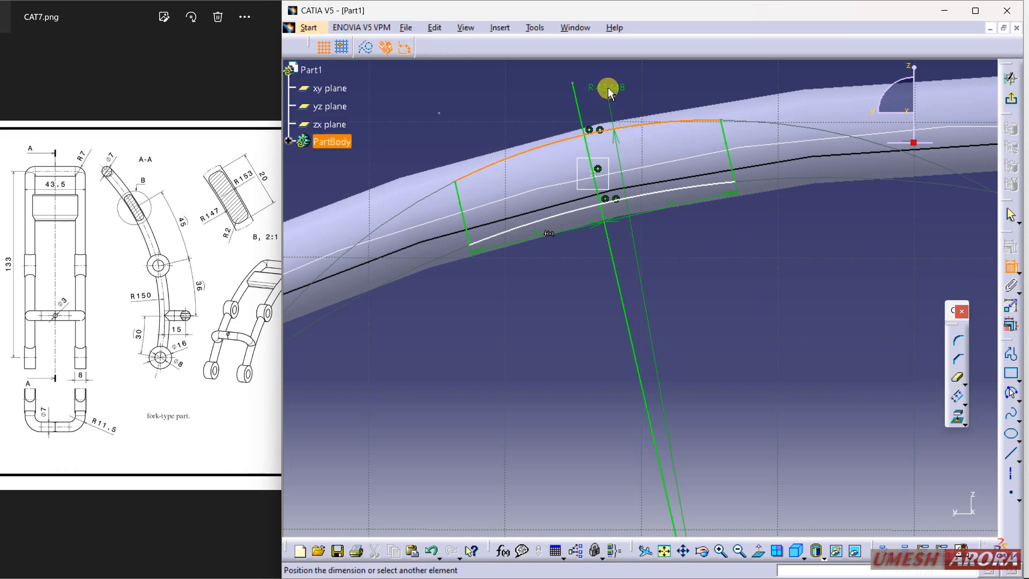
left_click(616, 81)
double_click(615, 86)
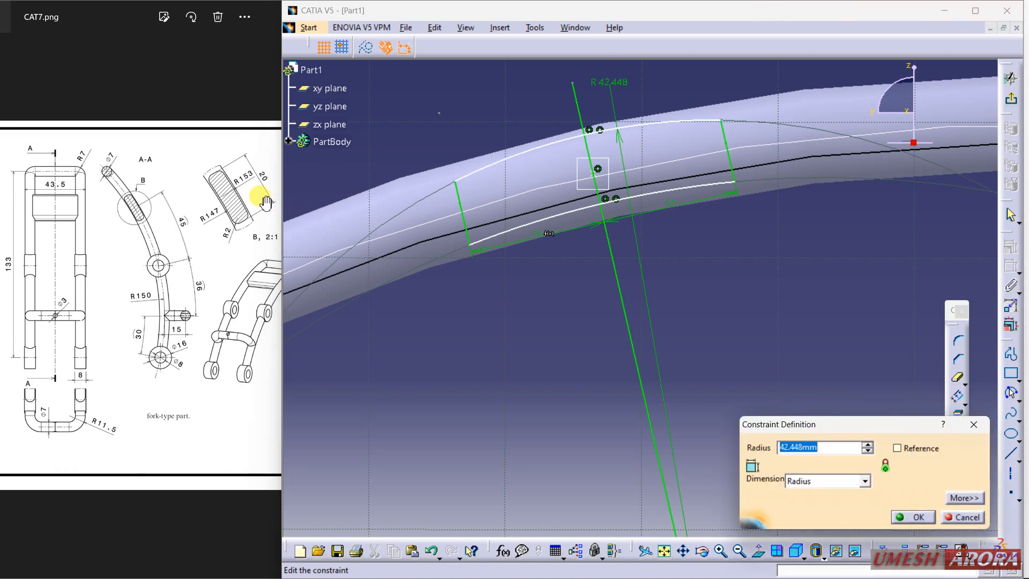
key("Return")
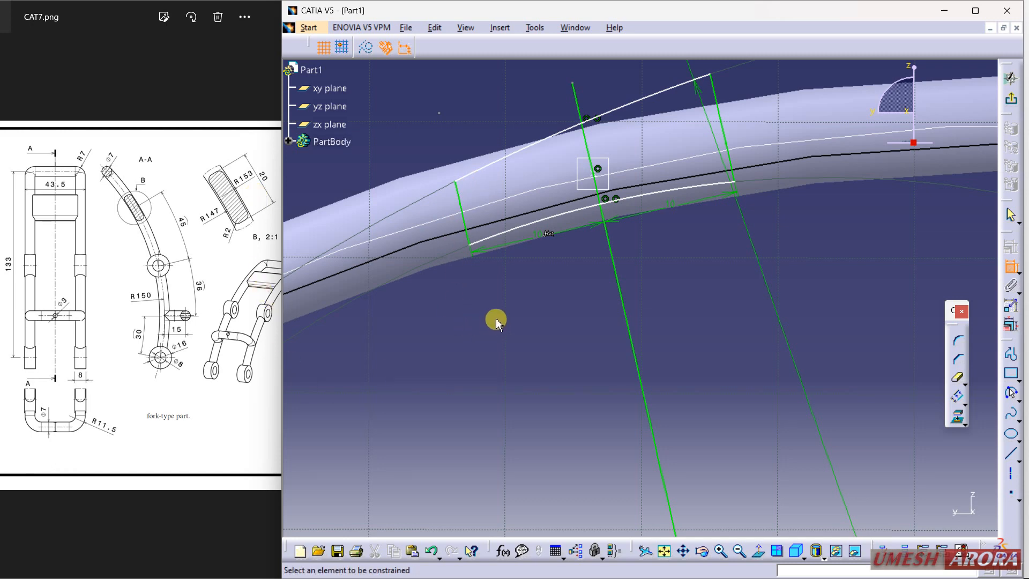
Dimension the lower arc's radius and set it to 147 mm
left_click(648, 195)
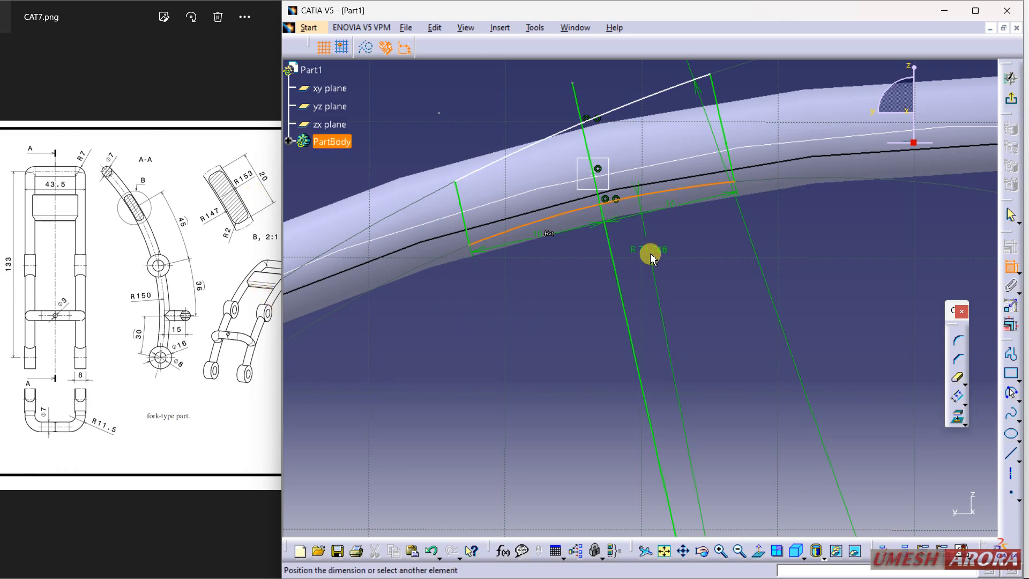
left_click(650, 253)
double_click(655, 256)
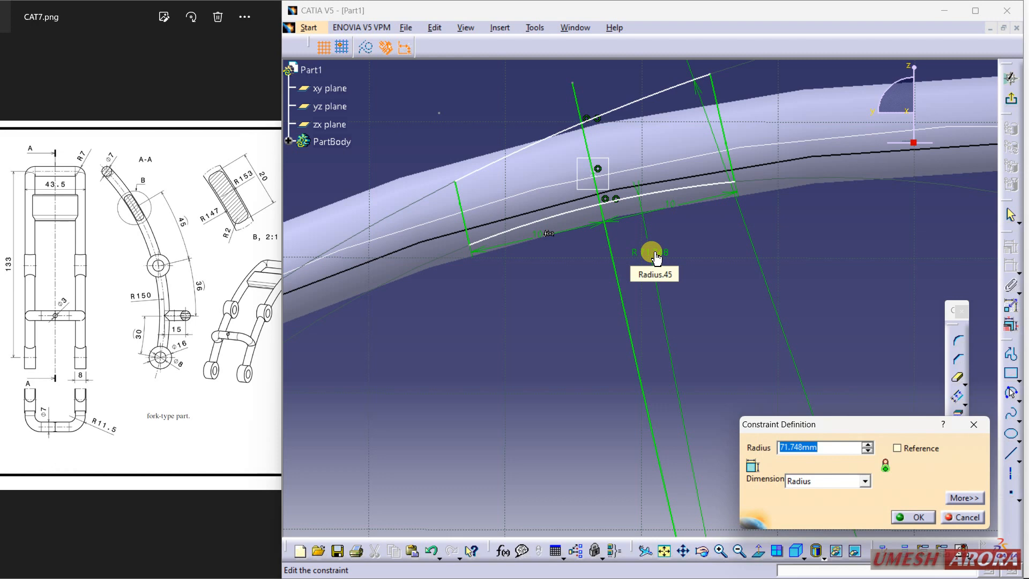
key("Return")
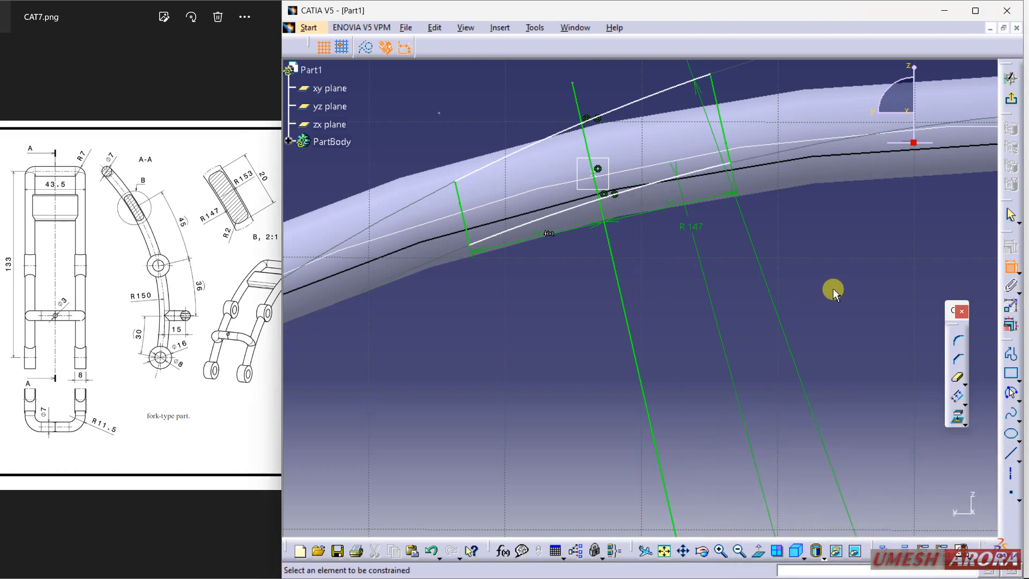
mouse_move(832, 288)
middle_mouse_down()
mouse_move(813, 287)
mouse_move(813, 363)
mouse_move(754, 276)
mouse_move(718, 131)
mouse_move(746, 214)
middle_mouse_up()
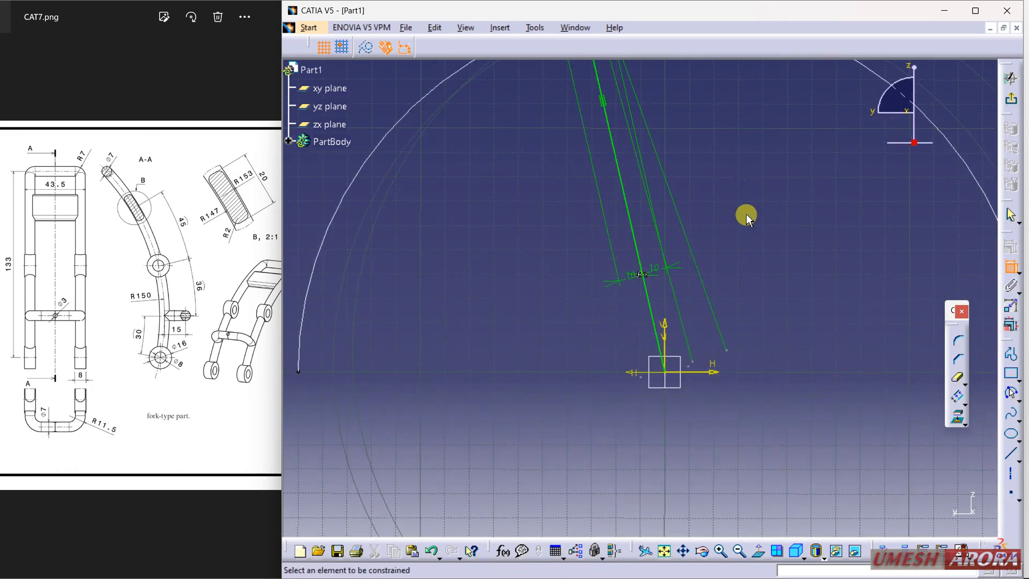
left_click(1008, 266)
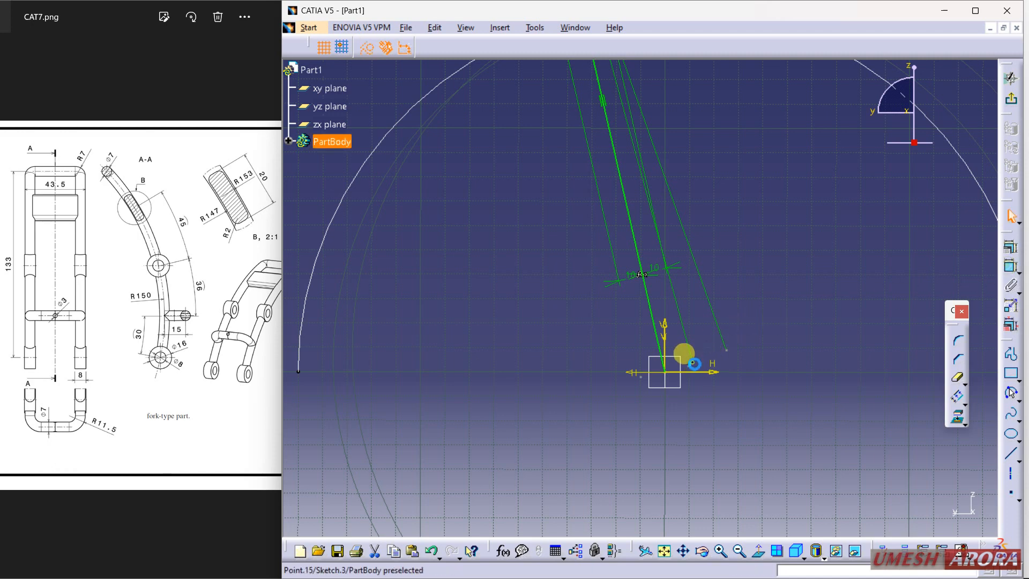
left_click(668, 375)
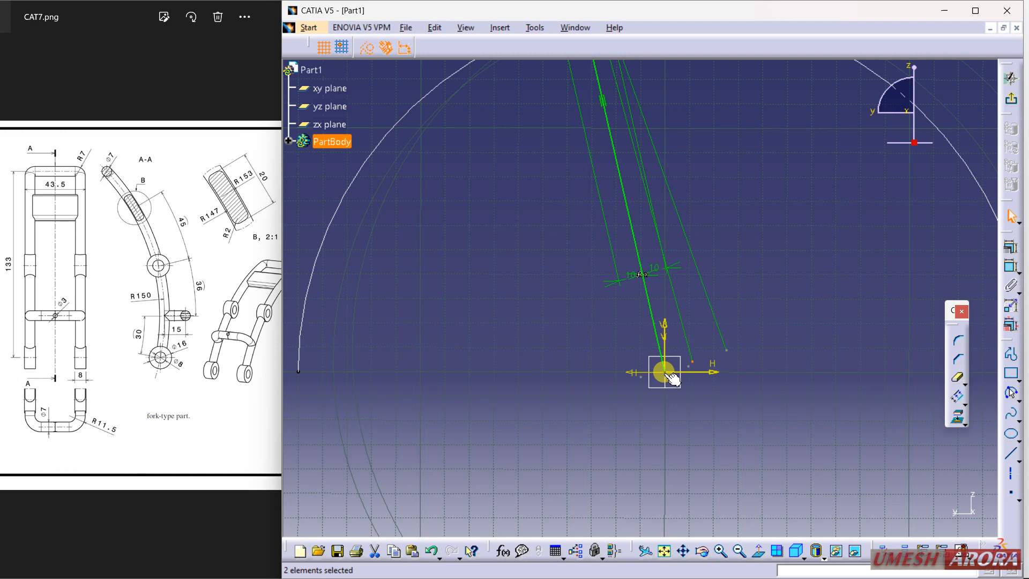
left_click(1008, 246)
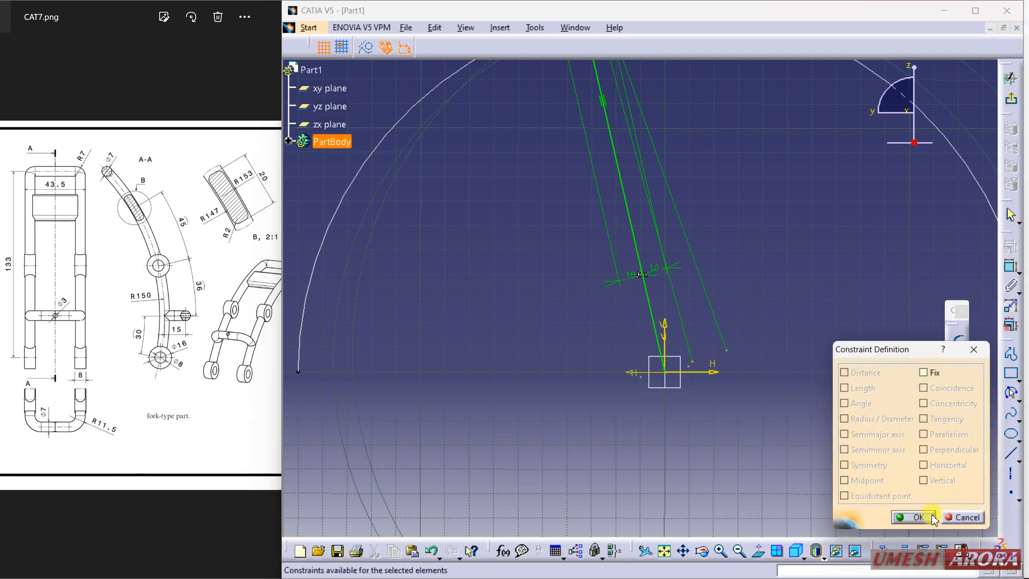
left_click(953, 517)
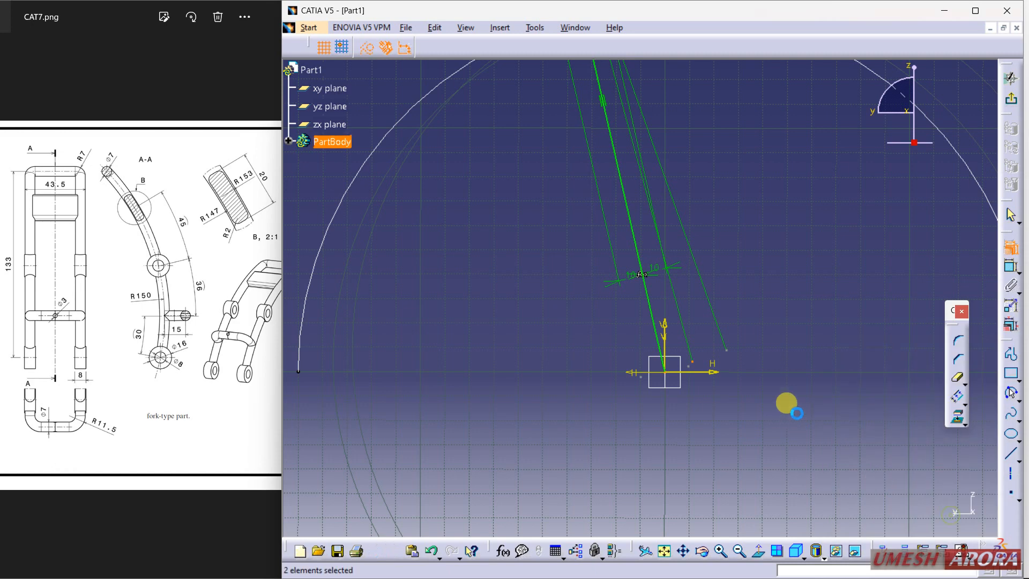
Constrain the centre points of the two profile arcs to be coincident with each other
left_click(728, 350)
left_click(687, 366)
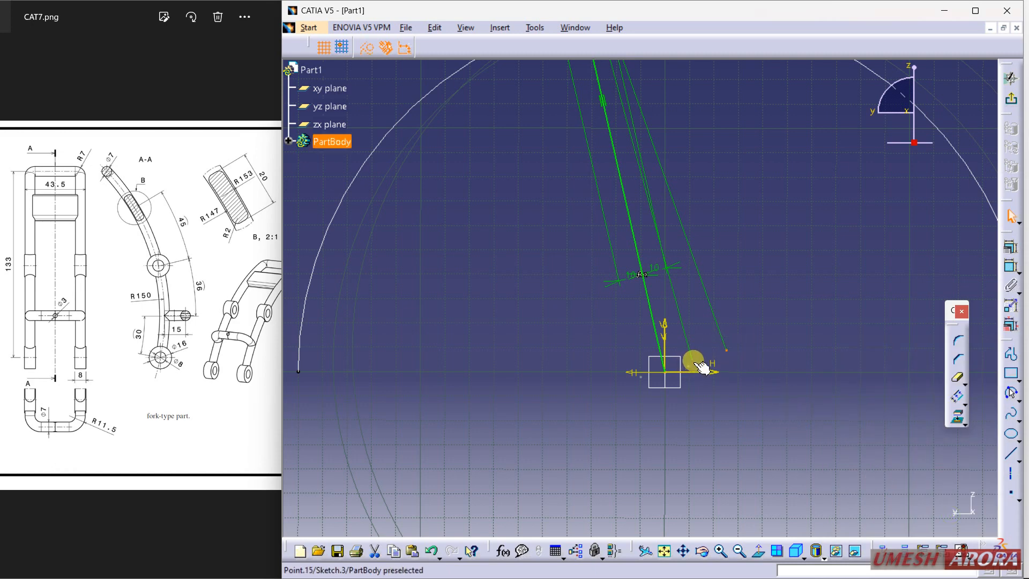
left_click(699, 366, "ctrl")
left_click(1007, 246)
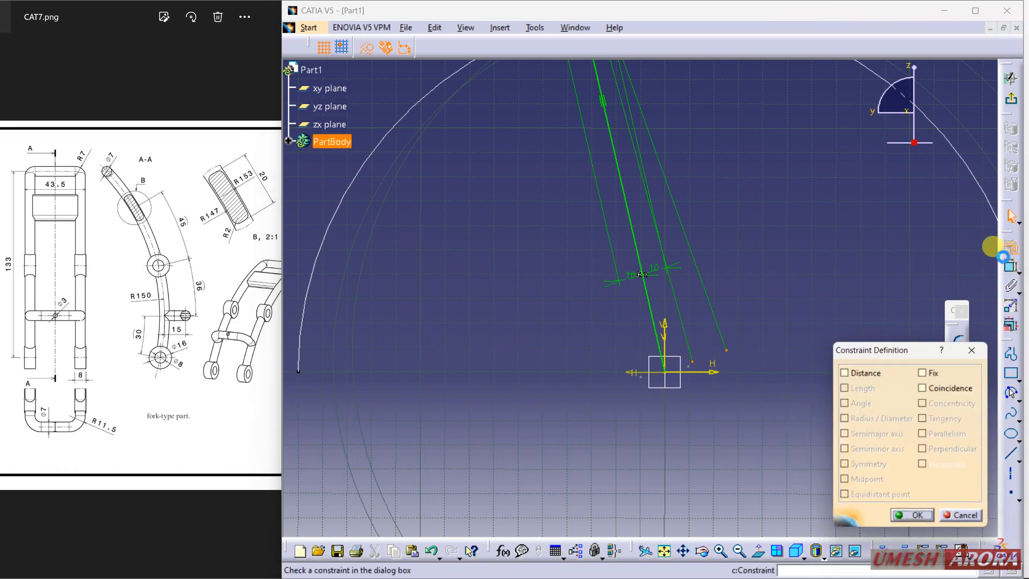
left_click(949, 390)
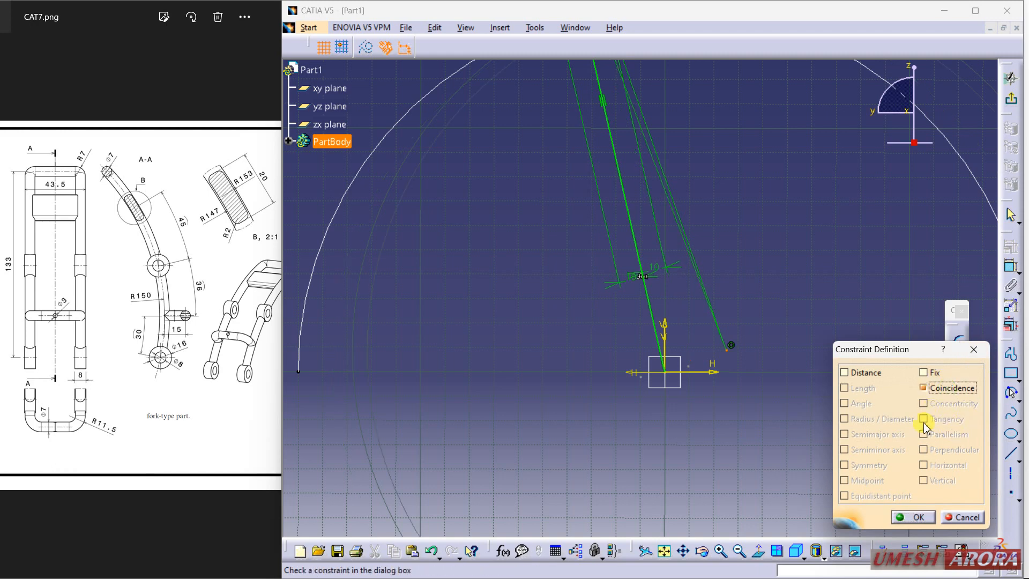
left_click(911, 517)
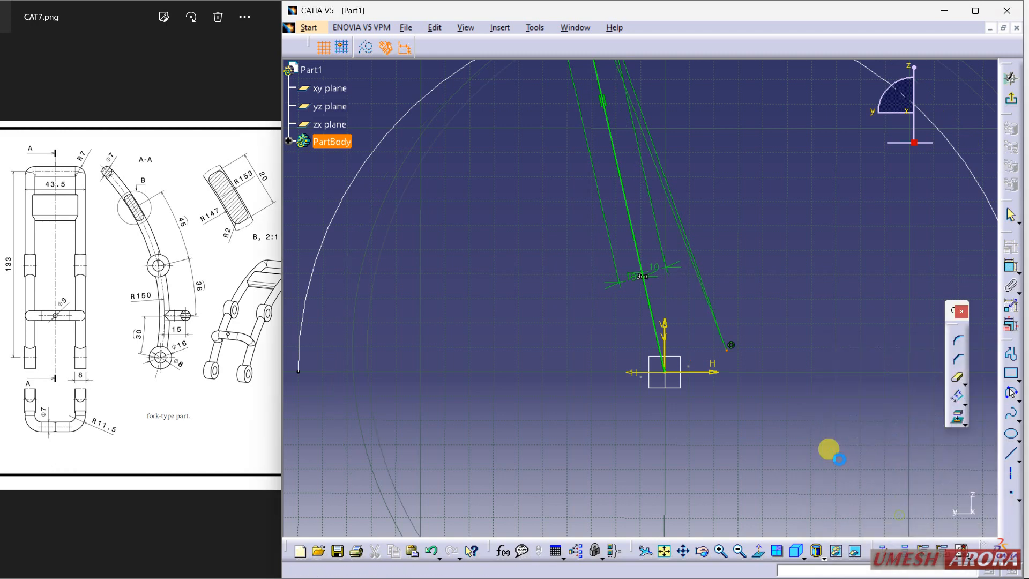
left_click(728, 351)
left_click(667, 373, "ctrl")
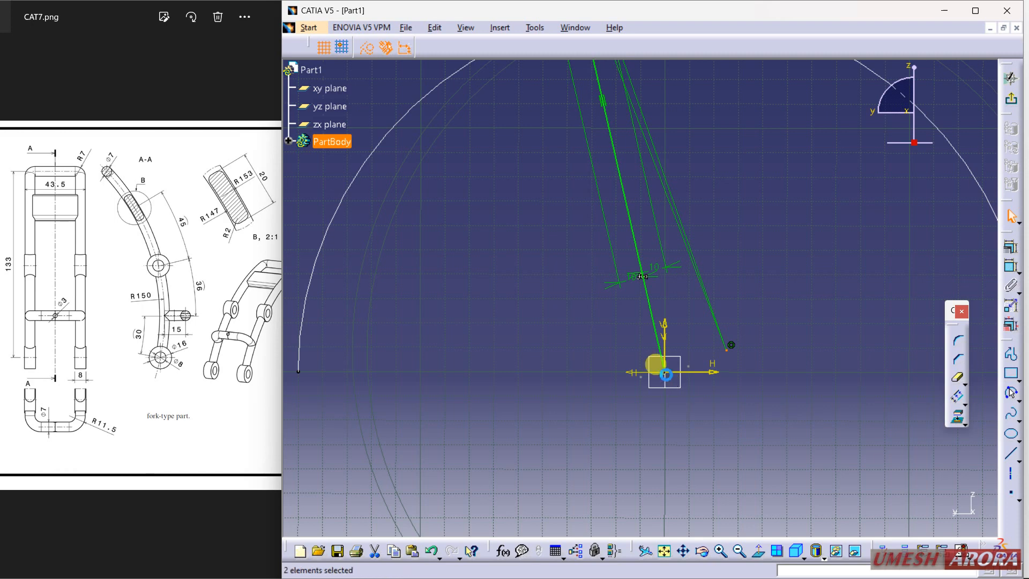
left_click(1010, 247)
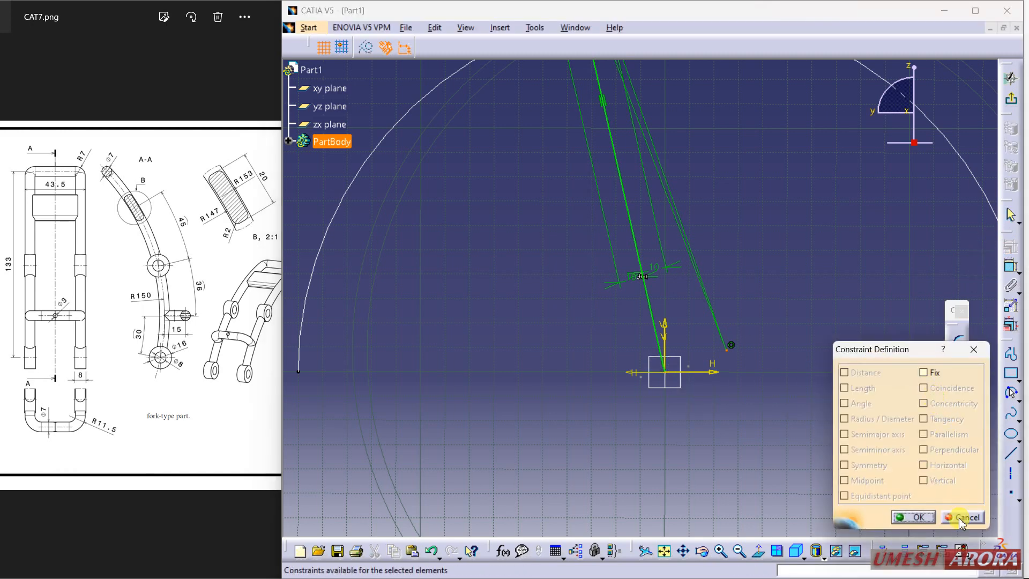
left_click(914, 517)
Move the arcs' shared centre point closer to the origin and constrain it coincident with the horizontal sketch axis
mouse_move(735, 353)
left_mouse_down()
mouse_move(667, 372)
mouse_move(696, 363)
left_mouse_up()
left_click(695, 400)
left_click(706, 373)
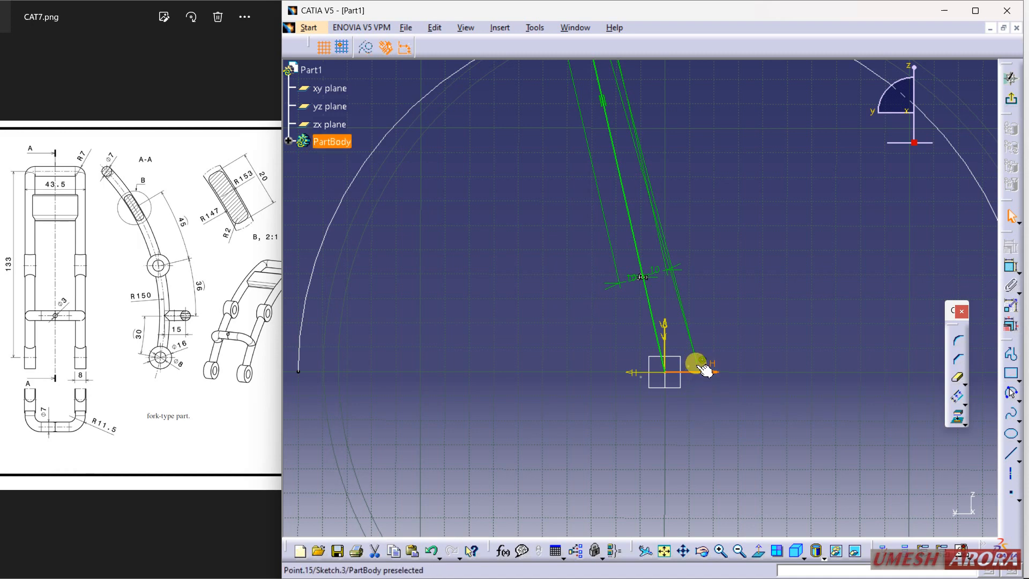
left_click(702, 362, "ctrl")
left_click(1011, 247)
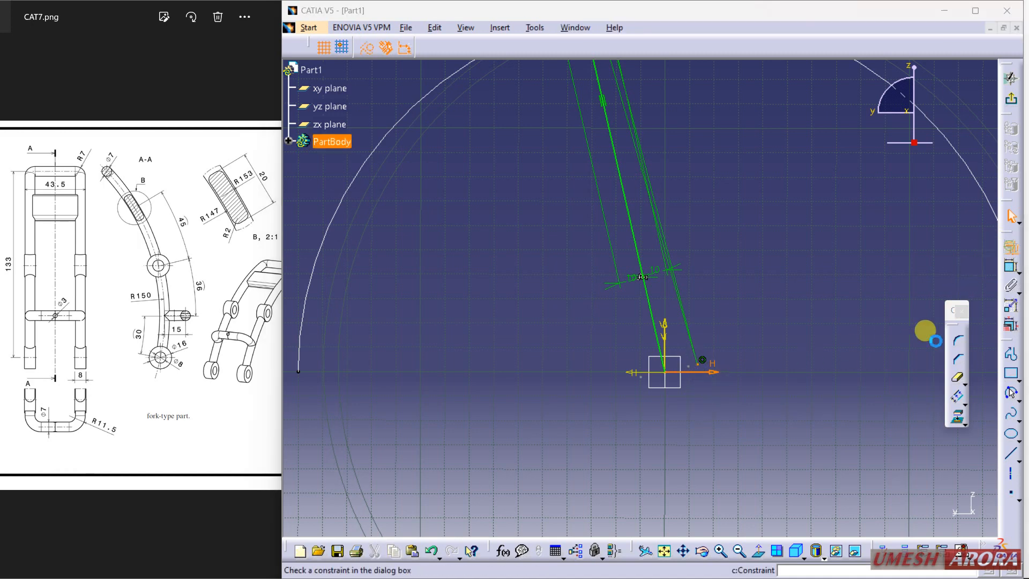
left_click(932, 387)
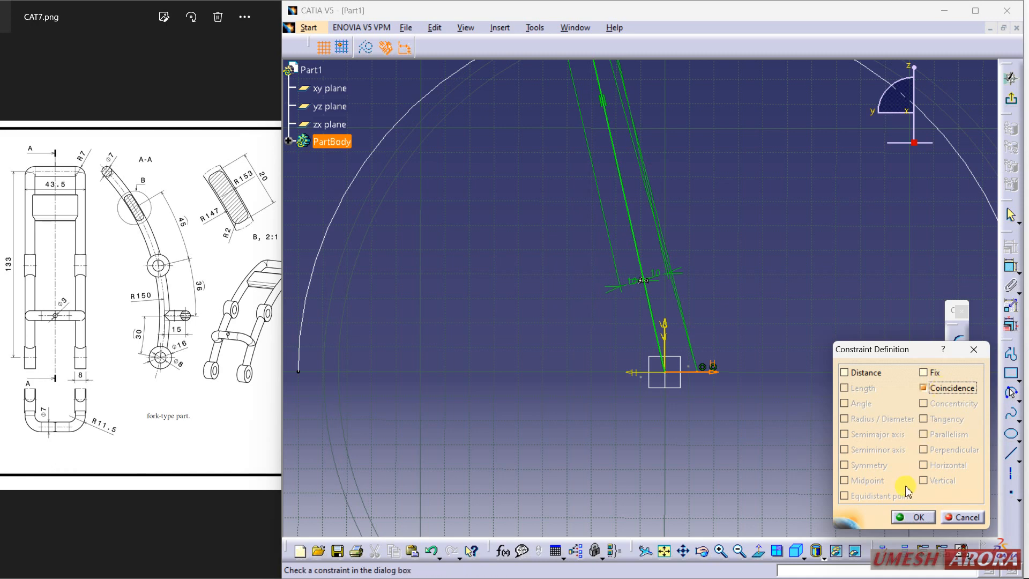
left_click(910, 517)
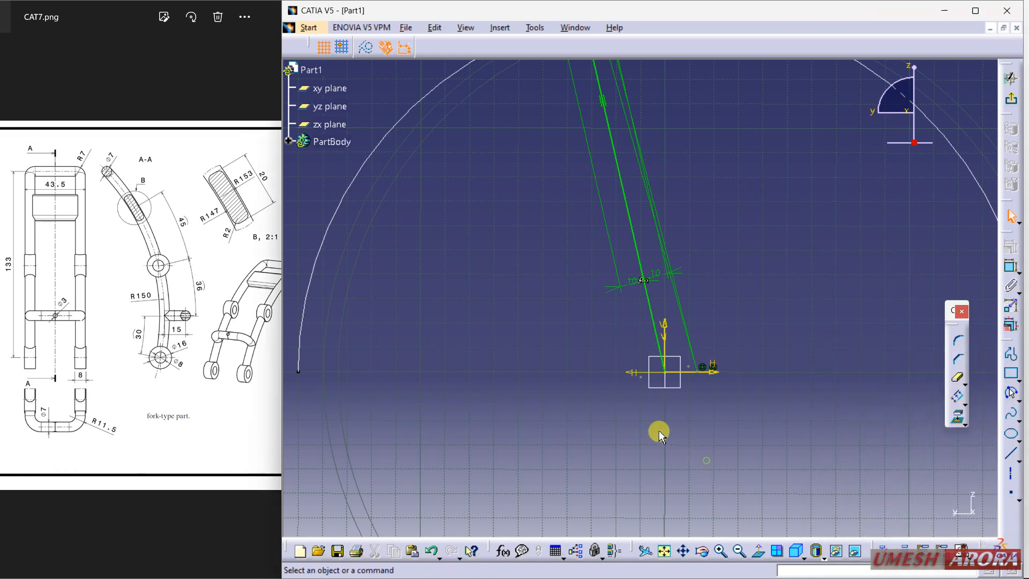
Constrain the arcs' shared centre point to be coincident with the vertical sketch axis
left_click(696, 373)
left_click(665, 330, "ctrl")
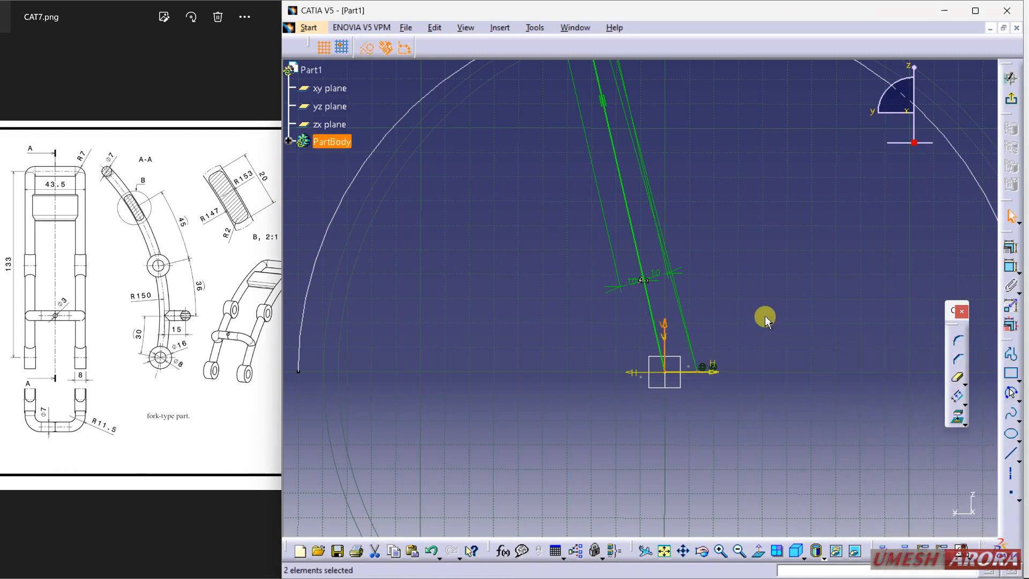
left_click(1011, 247)
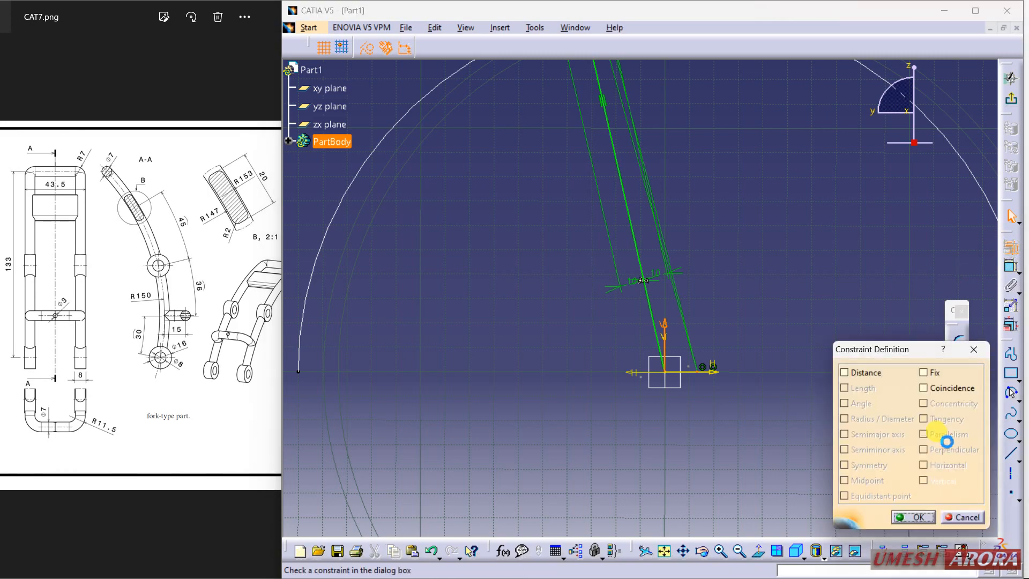
left_click(942, 393)
left_click(913, 517)
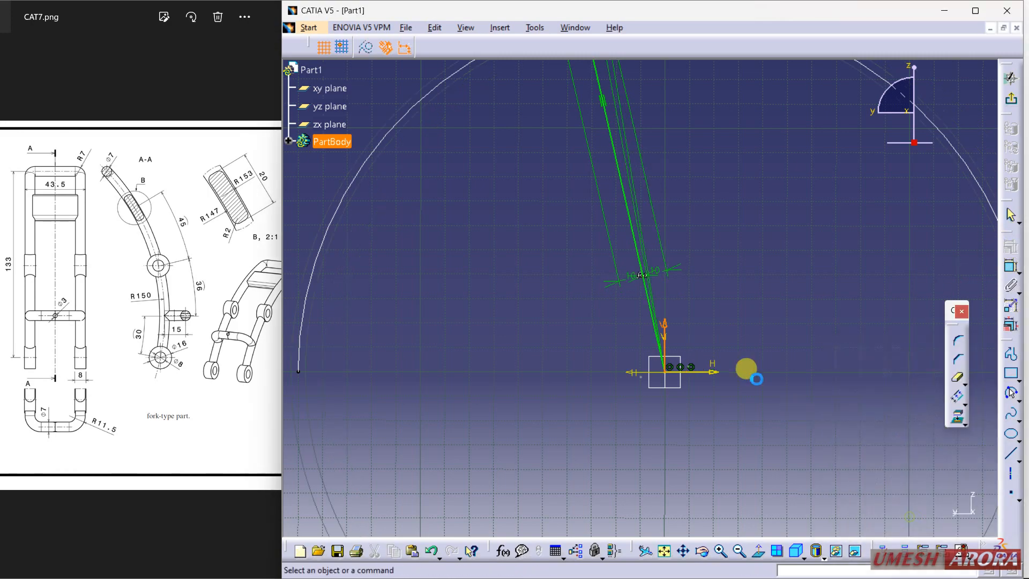
mouse_move(746, 367)
middle_mouse_down()
mouse_move(750, 336)
mouse_move(787, 467)
mouse_move(783, 401)
middle_mouse_up()
left_click(787, 467)
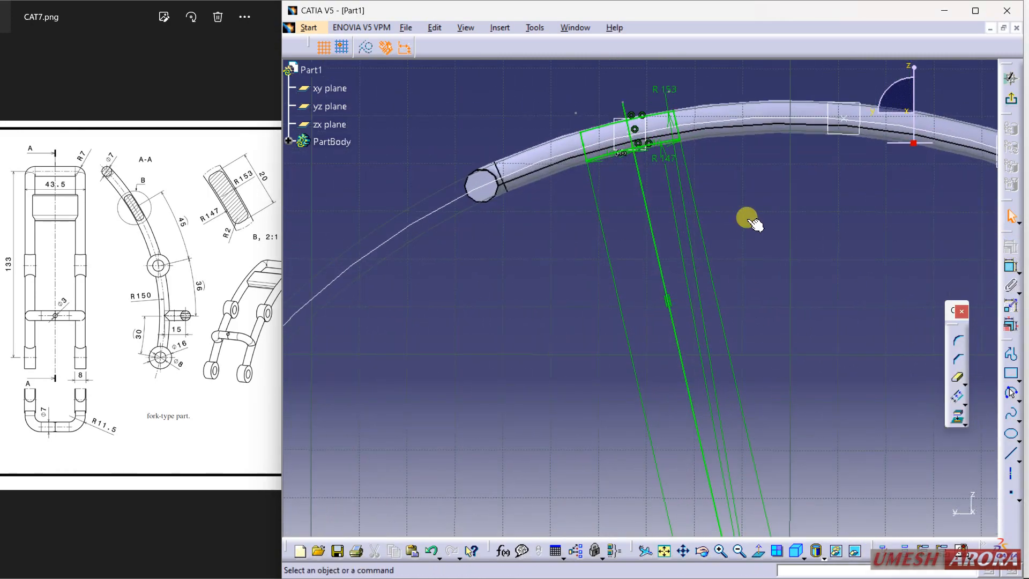
left_click(765, 308)
middle_click_drag(752, 219, 781, 247)
left_click(775, 251)
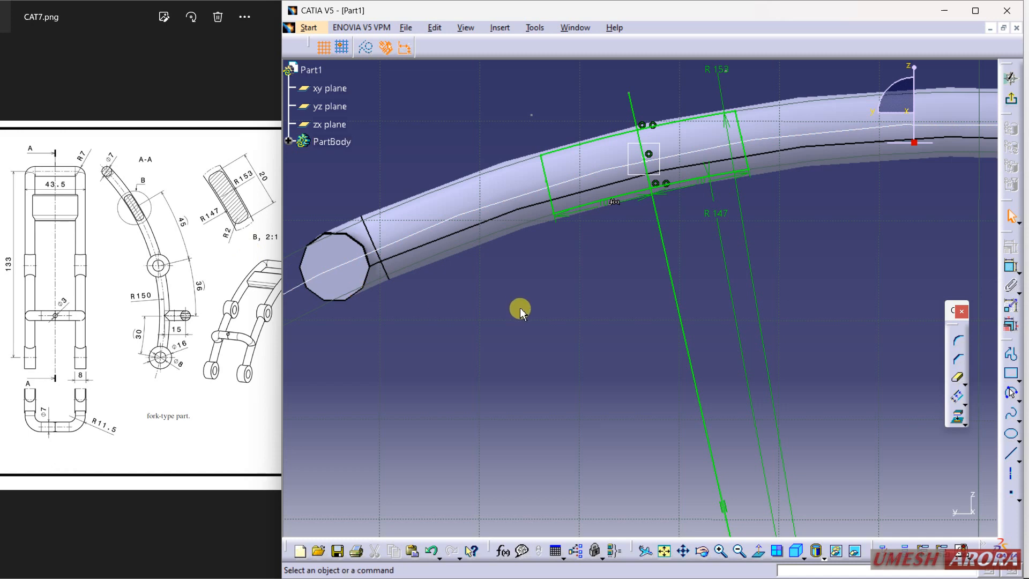
Try a 2 mm corner at the lower-left vertex of the cross-piece profile, and undo it
left_click(958, 341)
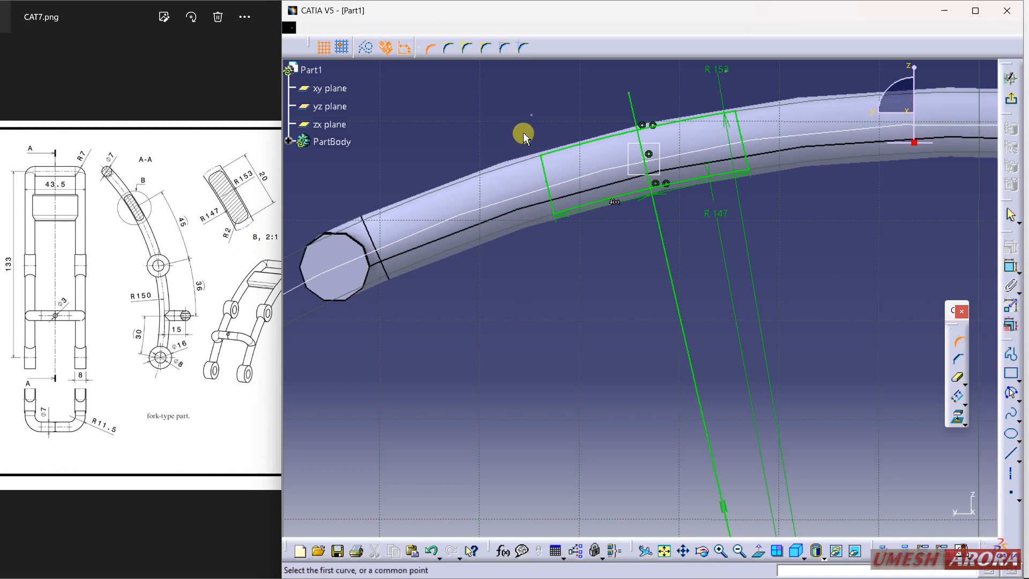
left_click(556, 214)
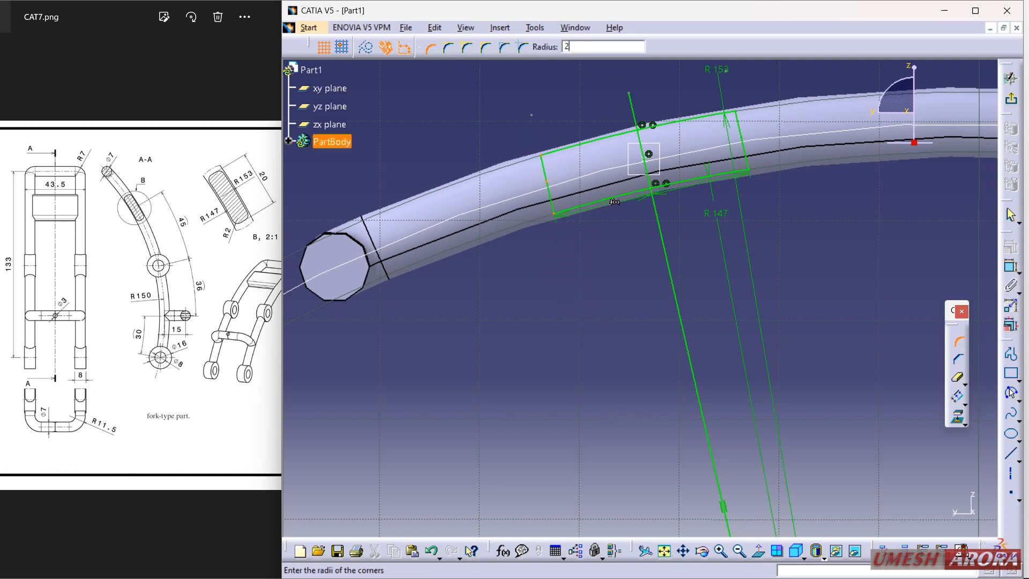
type("2")
key("Return")
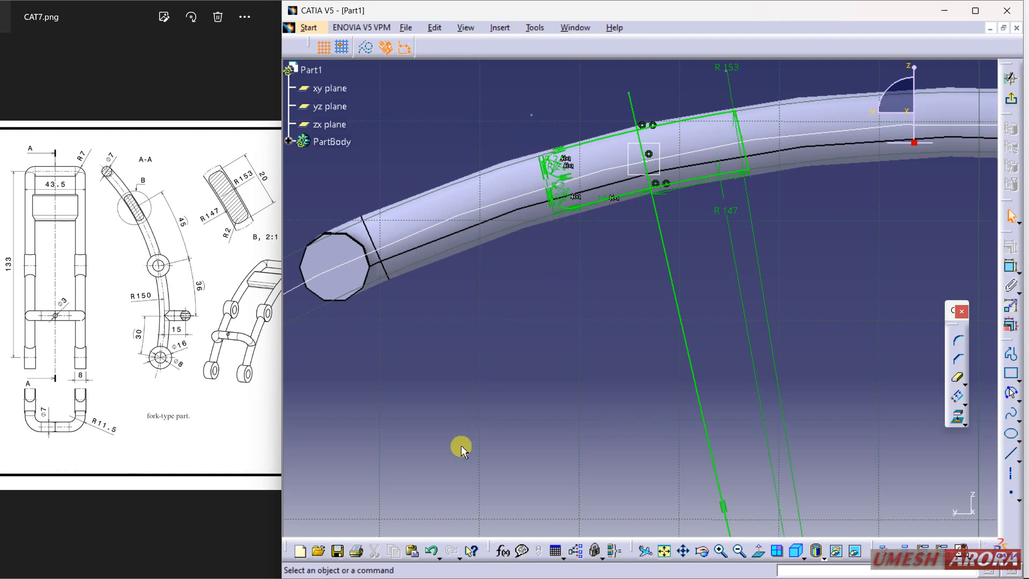
left_click(433, 548)
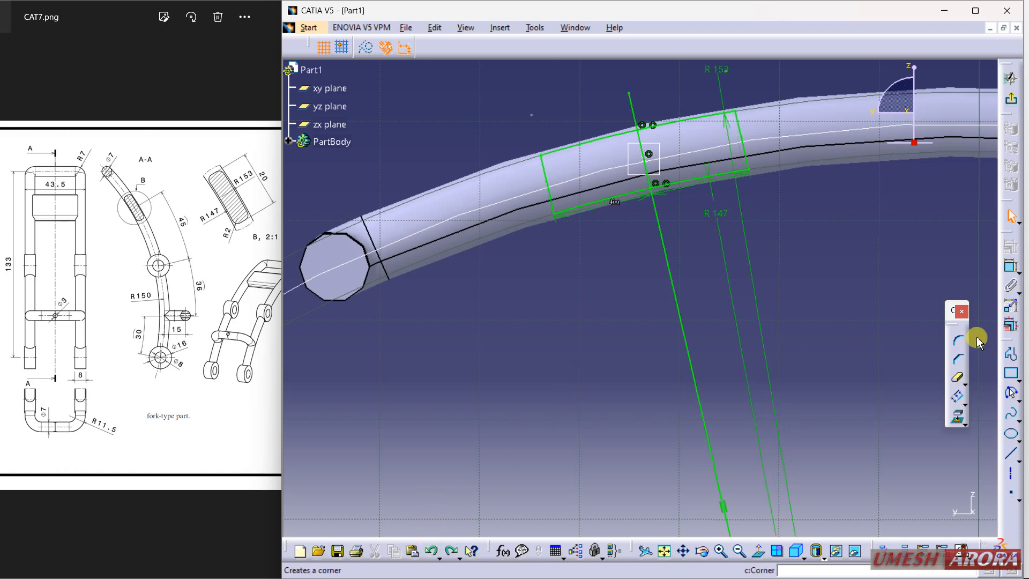
Round the lower-left corner of the cross-piece profile with a 2 mm radius
left_click(958, 340)
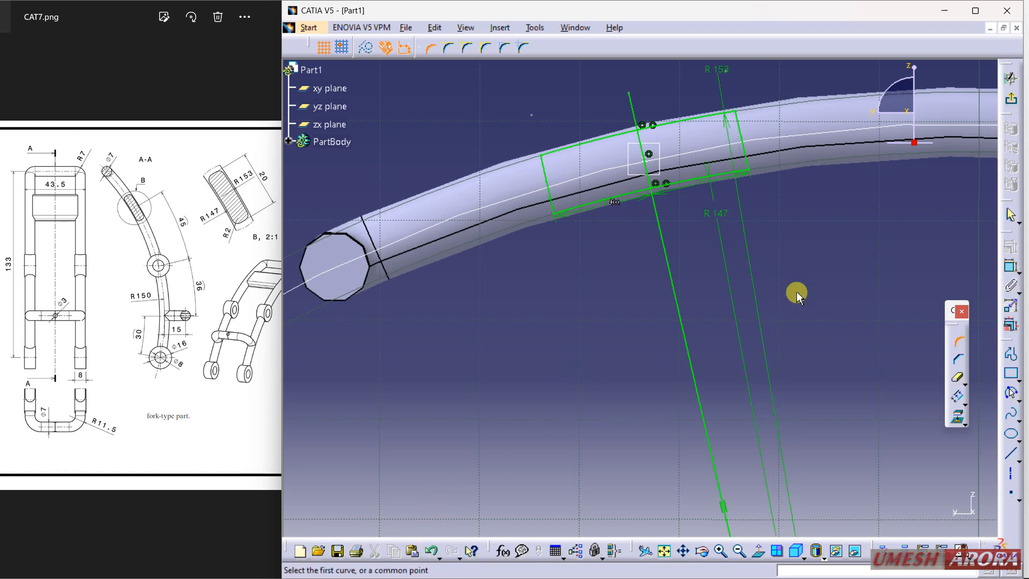
left_click(561, 208)
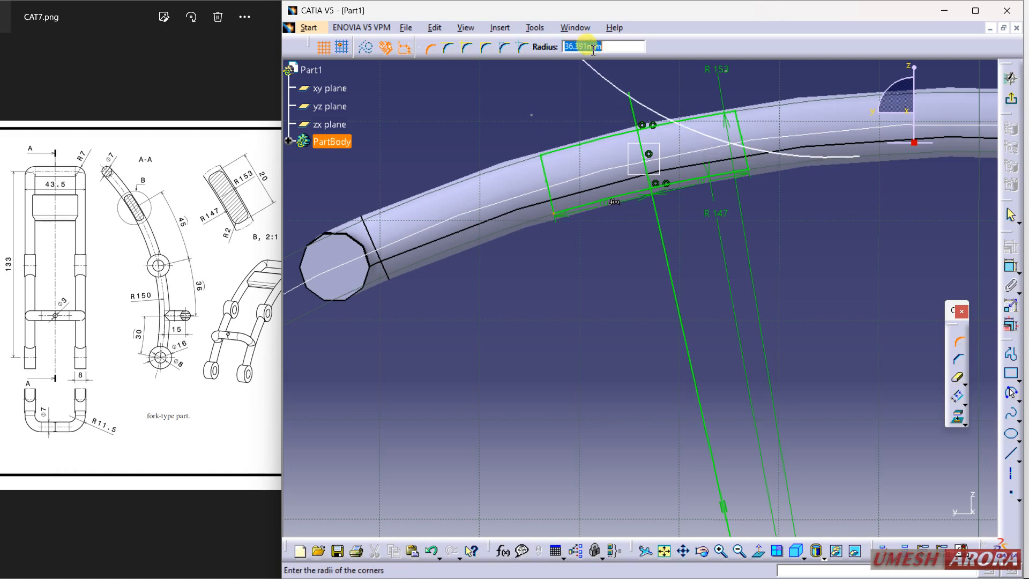
type("2")
key("Return")
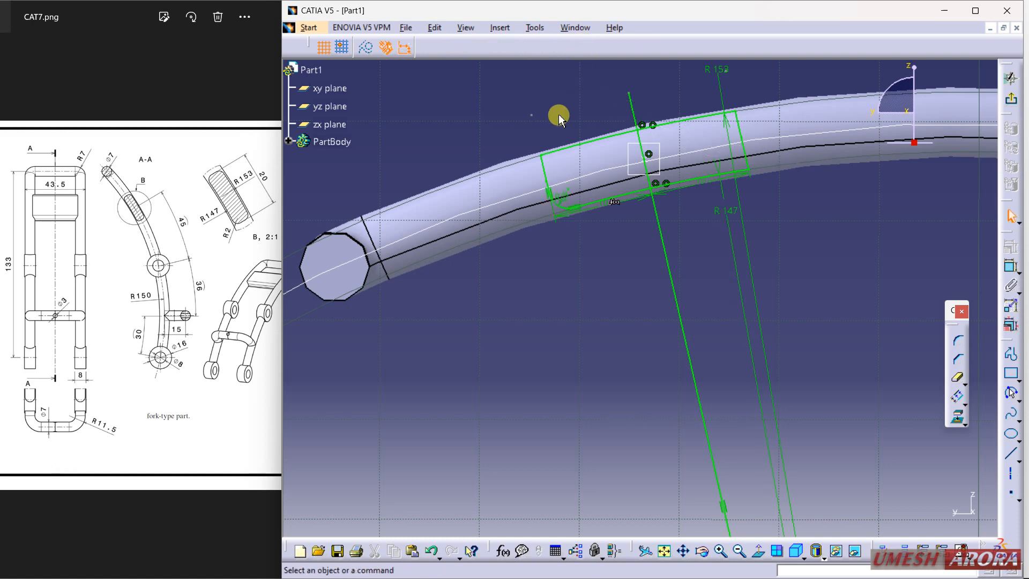
Round the profile's upper-left, upper-right and lower-right corners with small freehand radii, the upper-left one about 1.6 mm
left_click(541, 155)
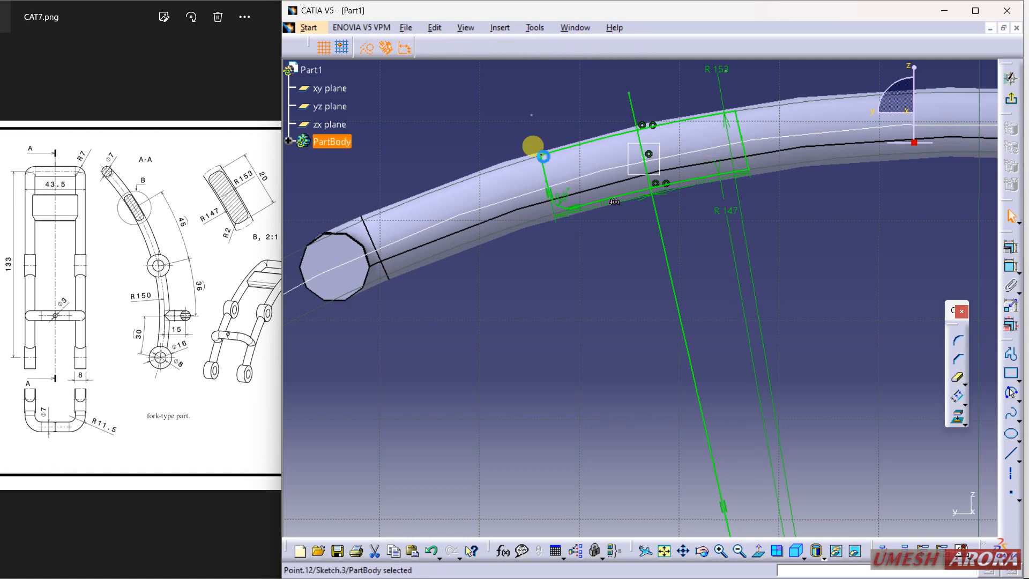
left_click(950, 346)
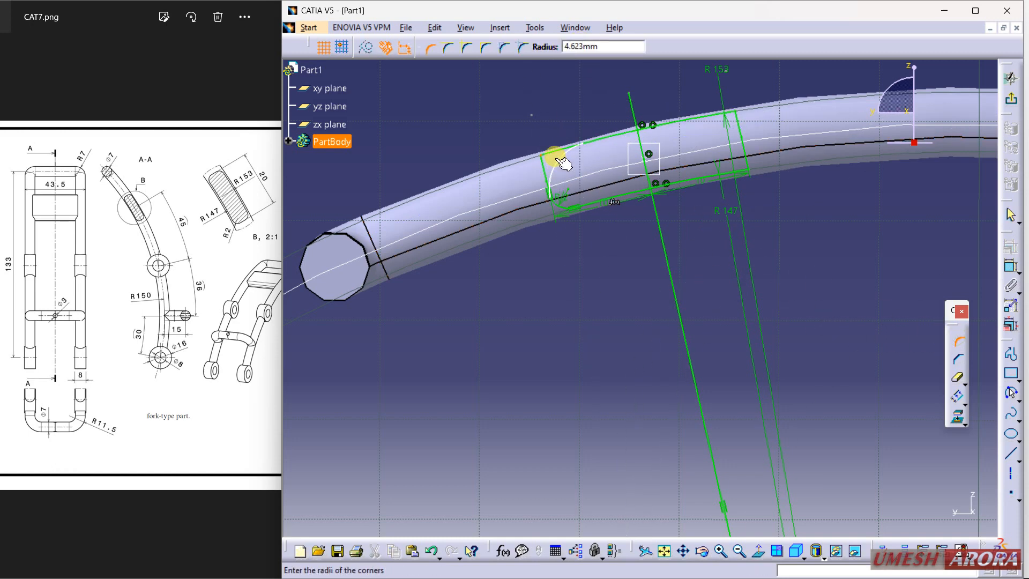
left_click(556, 164)
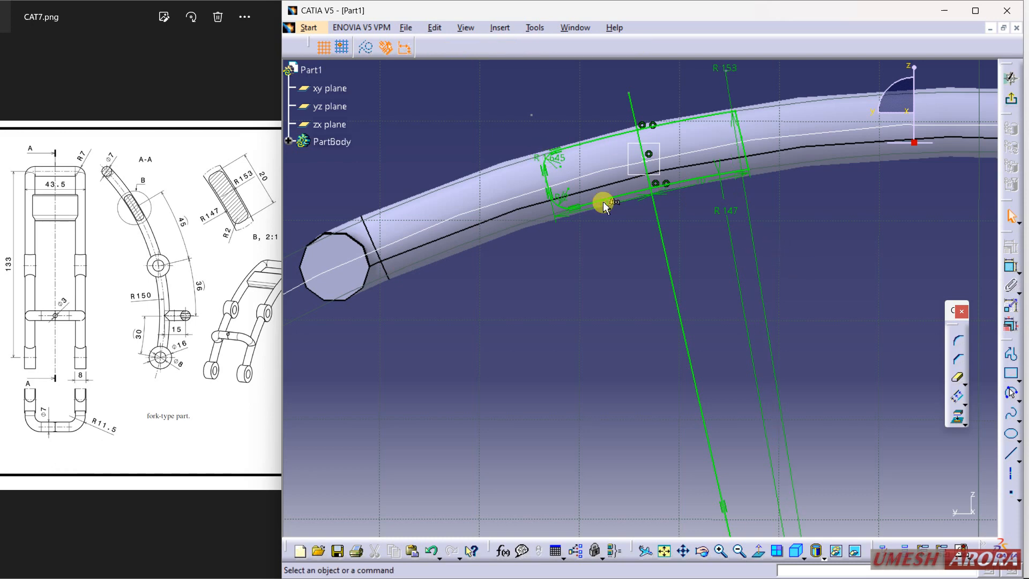
left_click(958, 338)
left_click(735, 111)
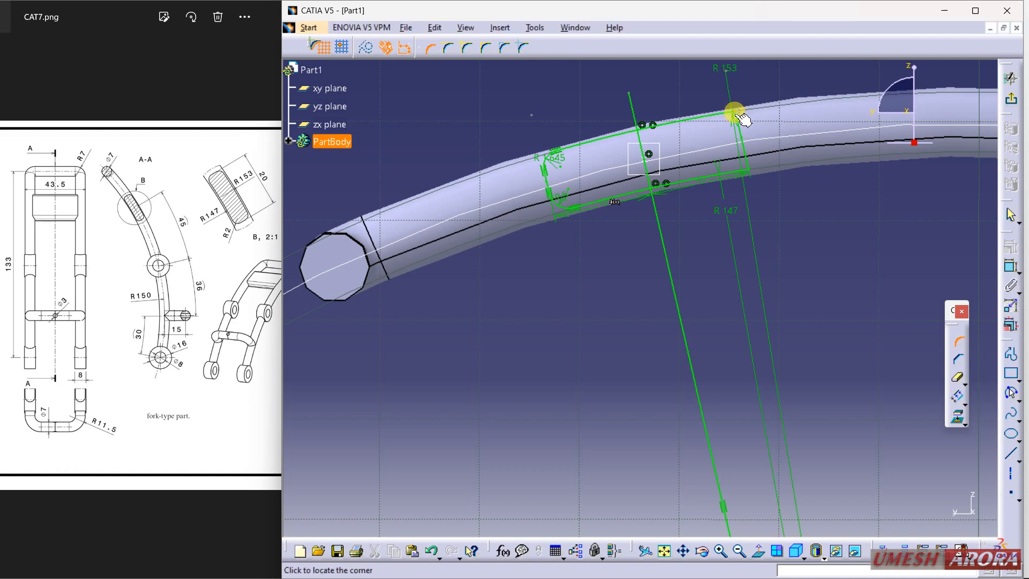
left_click(765, 174)
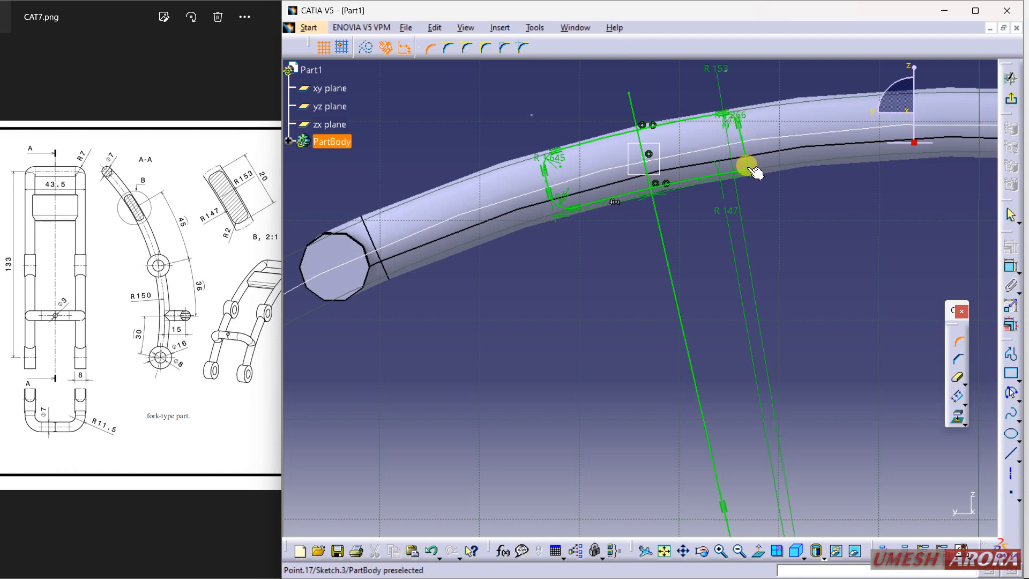
left_click(751, 167)
left_click(732, 153)
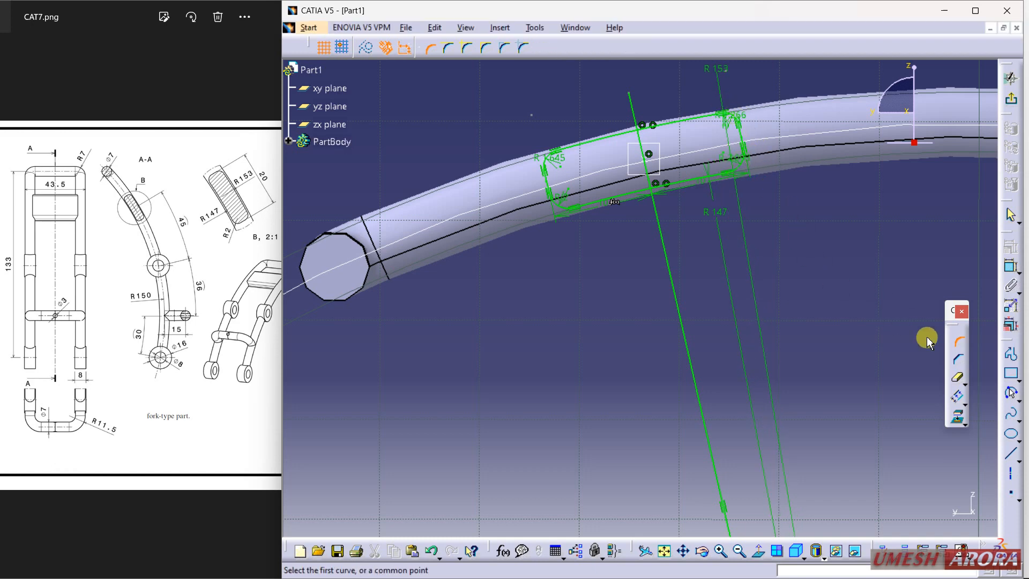
left_click(955, 339)
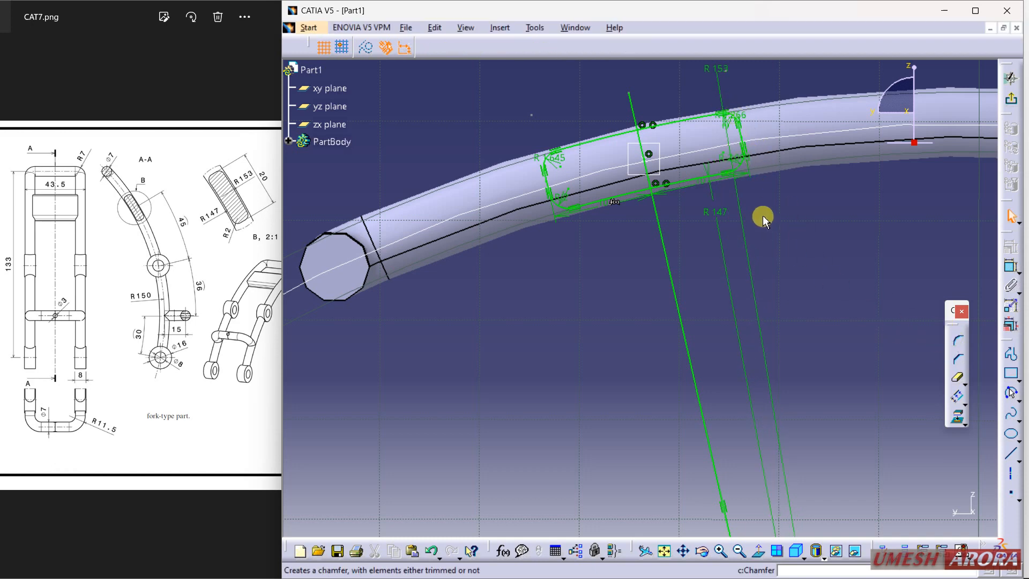
Set the radii of the lower-right, upper-right and upper-left profile corners to 2 mm each
double_click(730, 151)
type("2")
key("Return")
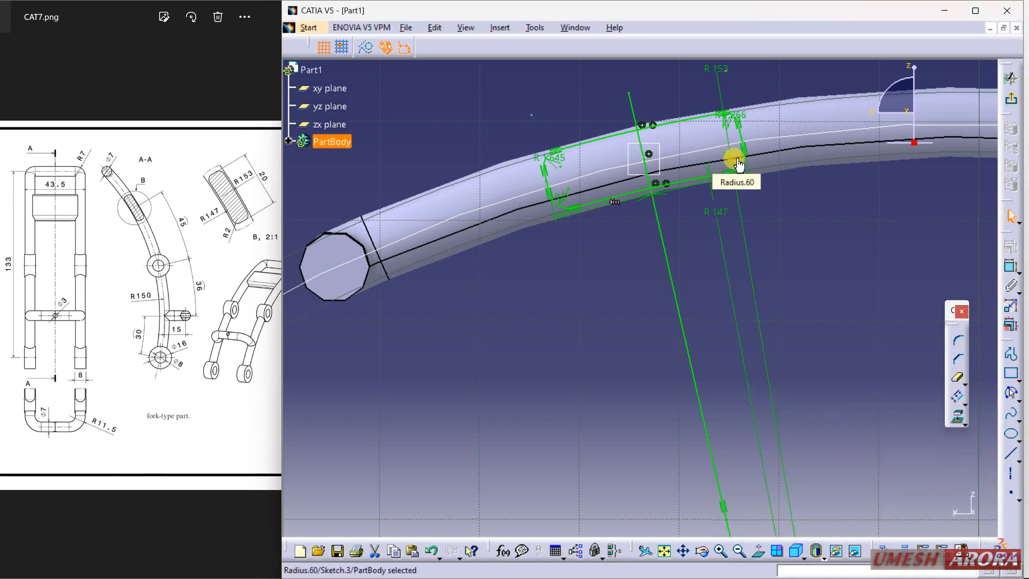
double_click(742, 119)
type("2mm")
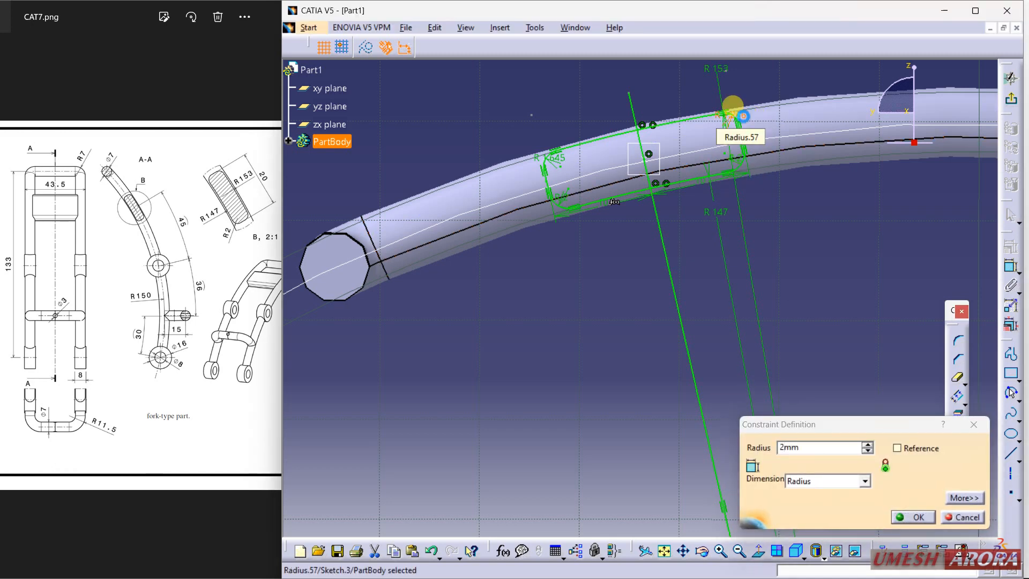
key("Return")
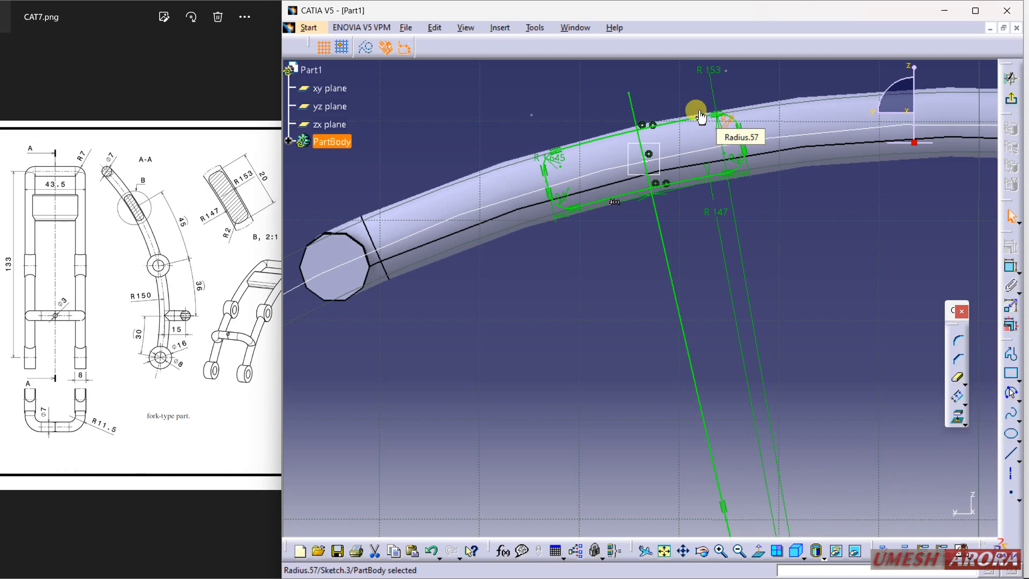
double_click(560, 160)
type("2")
key("Return")
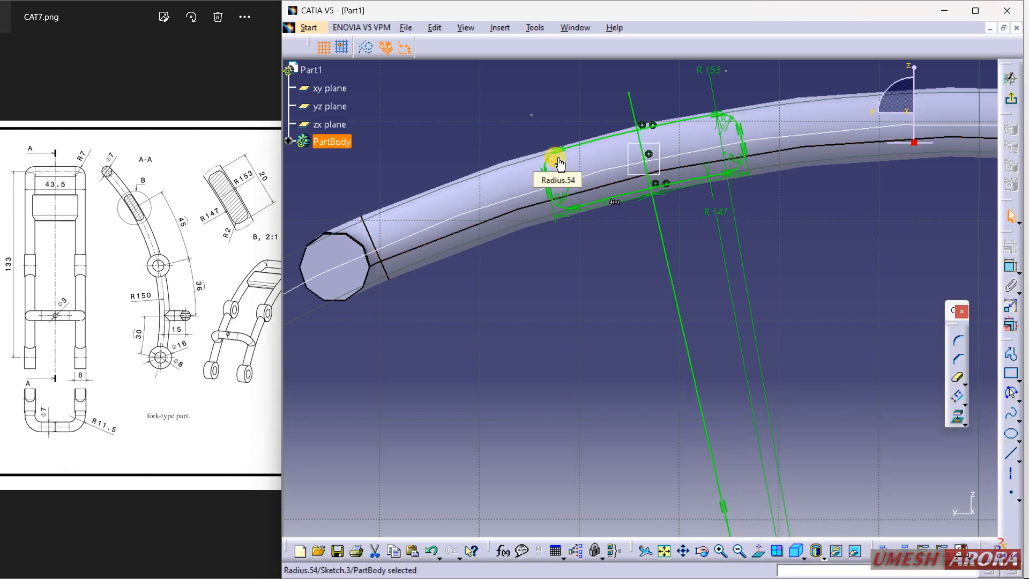
Convert the short line across the profile and the long line to the origin into construction elements
left_click(637, 111)
left_click(367, 47)
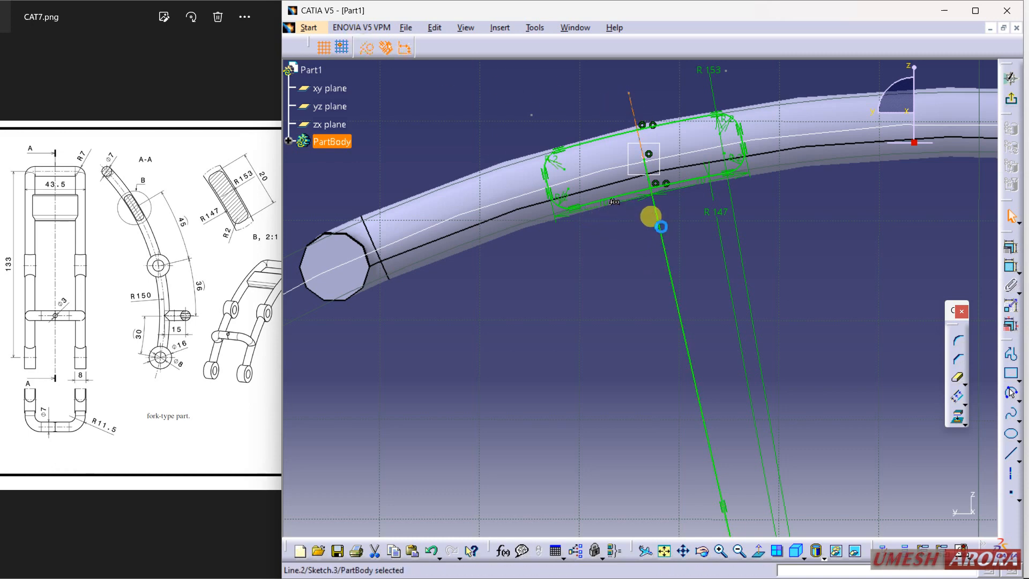
left_click(662, 226)
left_click(366, 47)
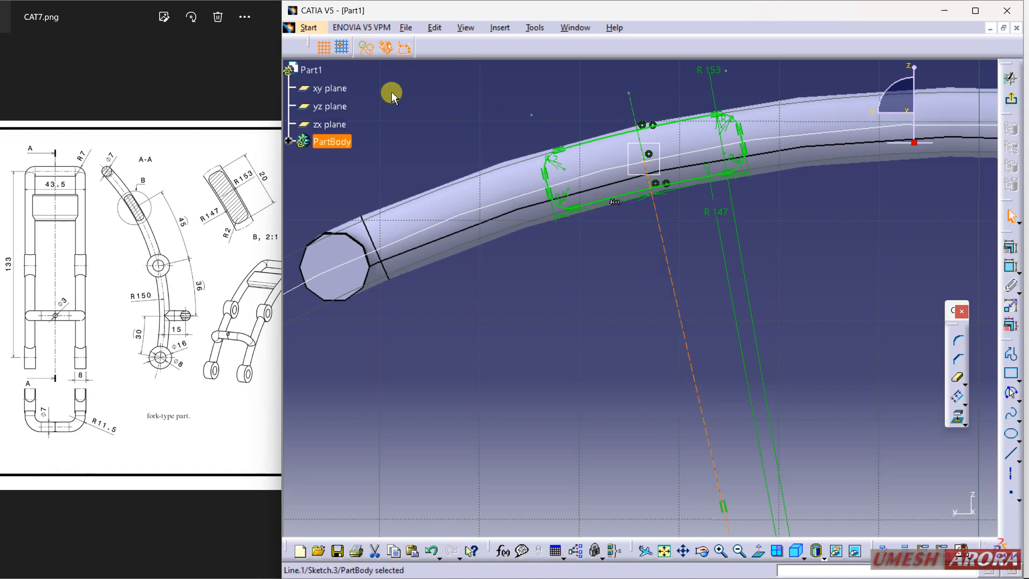
left_click(586, 348)
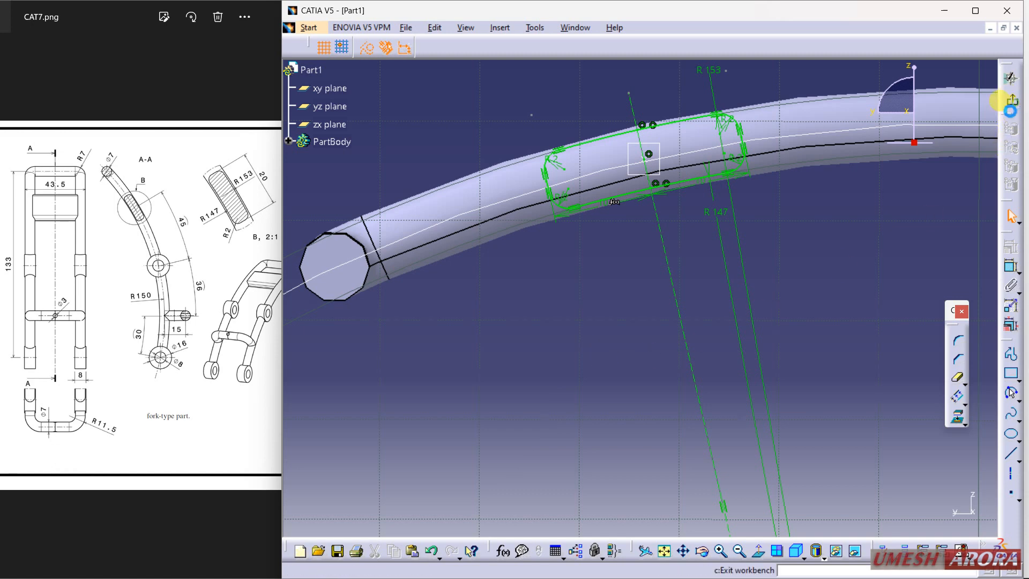
Exit the sketch and try to pad the cross-piece profile
left_click(1011, 101)
mouse_move(726, 313)
middle_mouse_down()
mouse_move(714, 320)
mouse_move(738, 207)
mouse_move(699, 278)
mouse_move(563, 368)
mouse_move(572, 386)
middle_mouse_up()
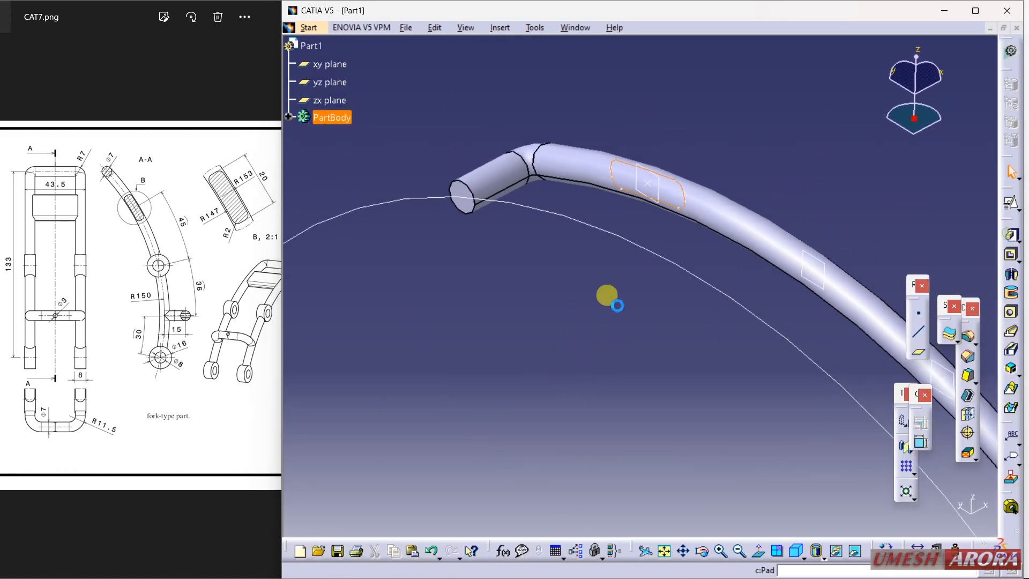
left_click(750, 328)
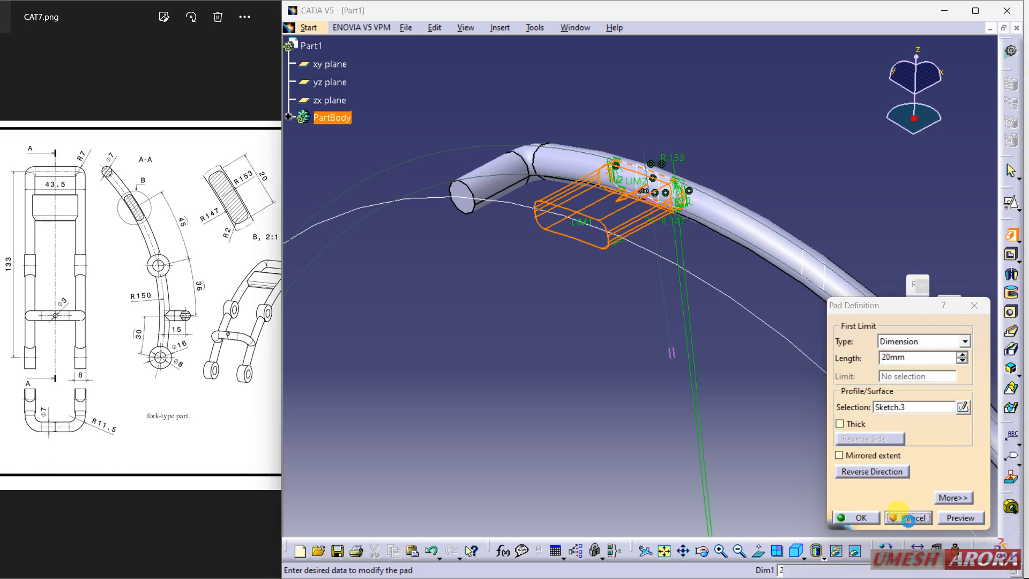
left_click(907, 517)
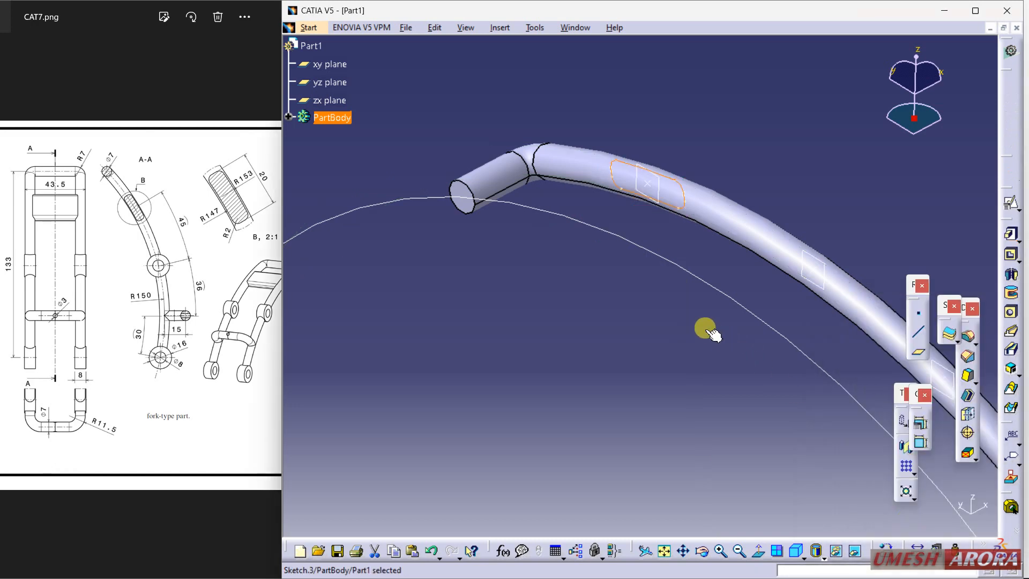
Reopen the cross-piece sketch and examine its profile closure and constraint diagnostics with Sketch Analysis
left_click(288, 117)
double_click(343, 368)
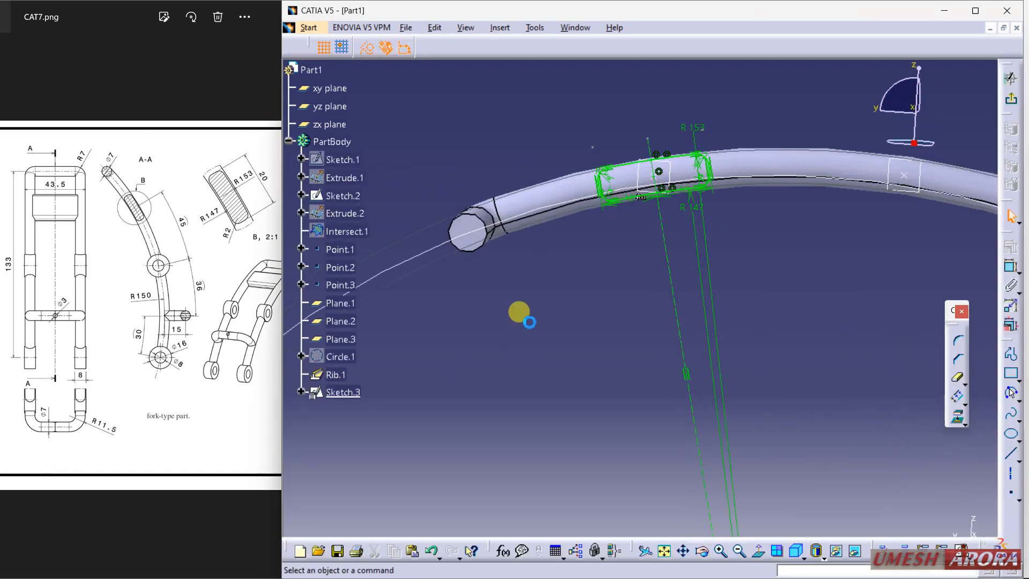
left_click(534, 27)
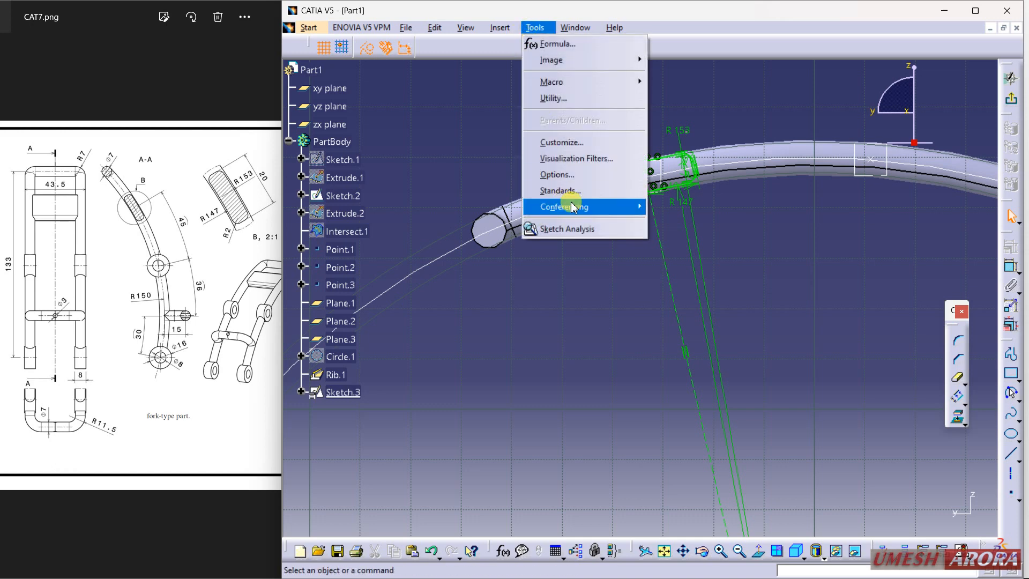
left_click(601, 225)
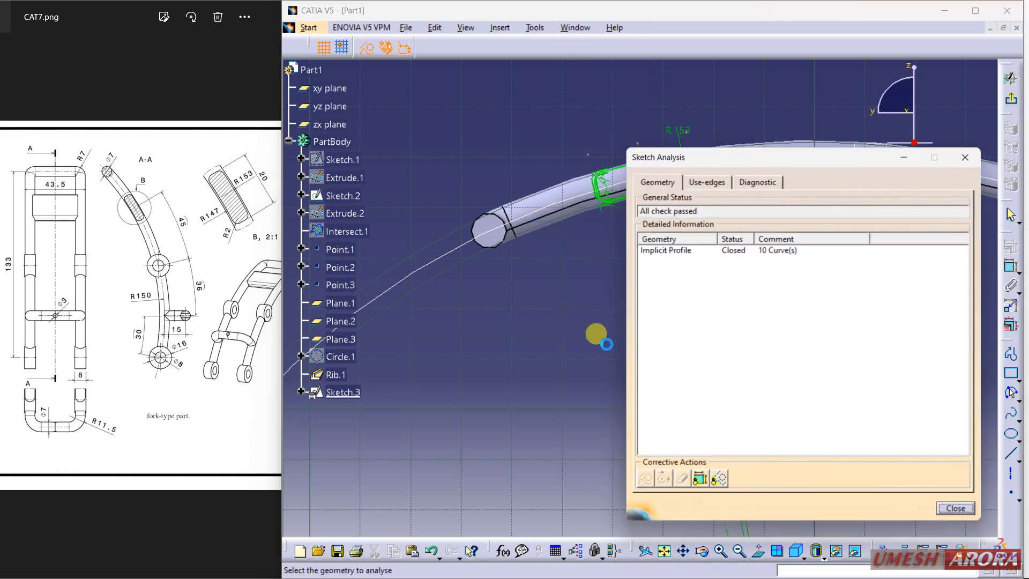
left_click(676, 250)
left_click(758, 180)
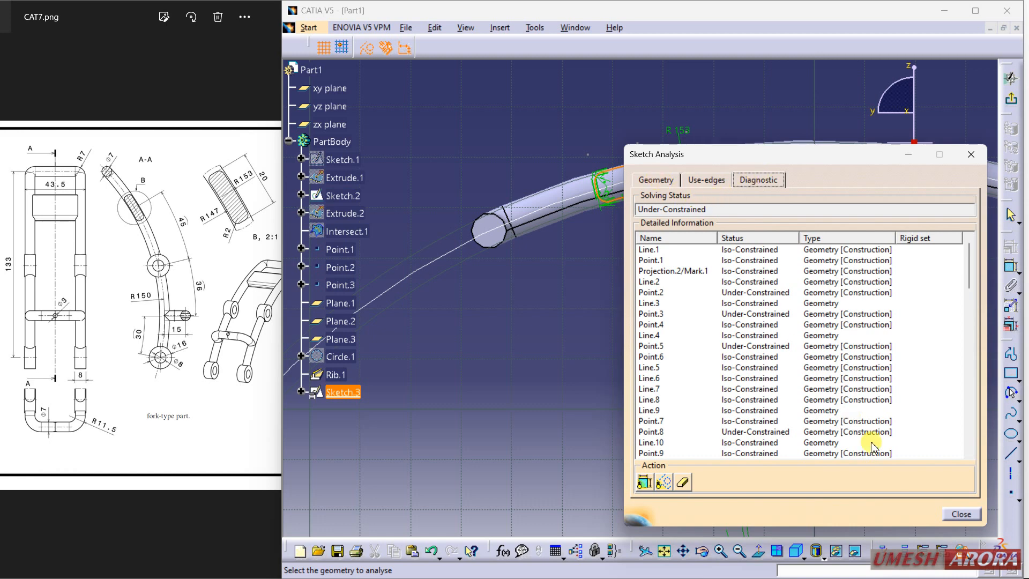
left_click(959, 515)
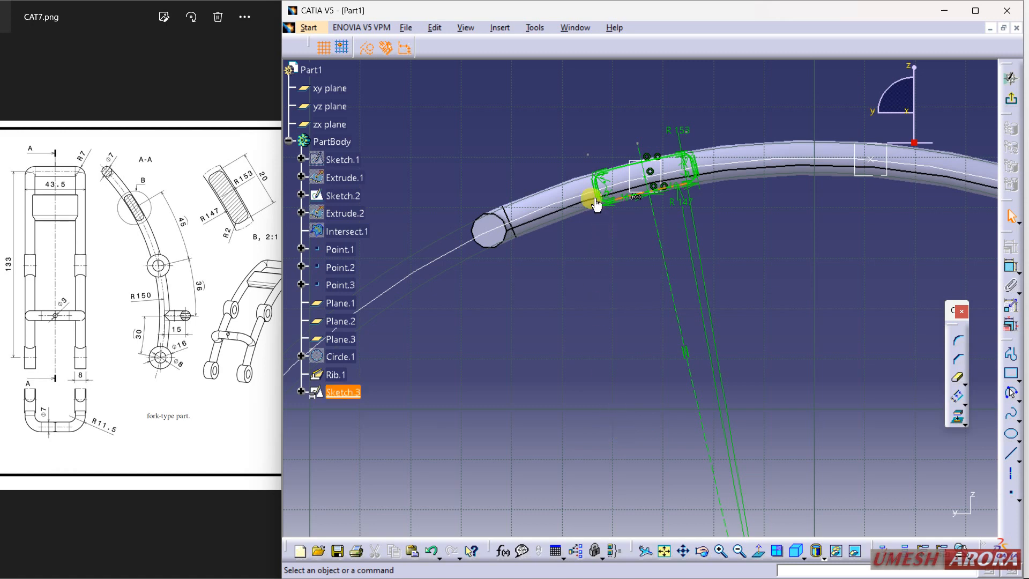
Dimension the length of the short construction line crossing the cross-piece profile
left_click(597, 162)
left_click(598, 162)
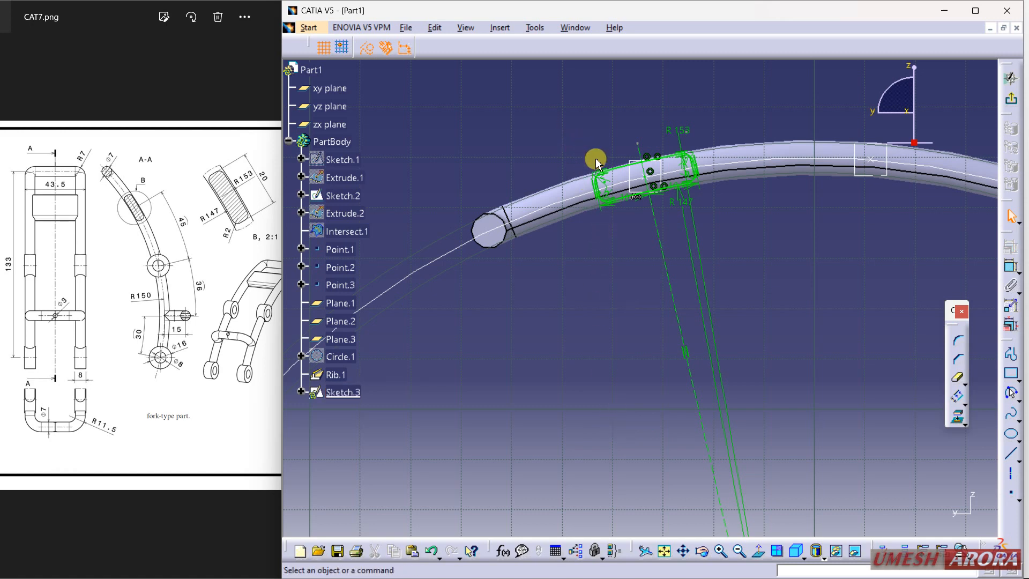
left_click(1010, 267)
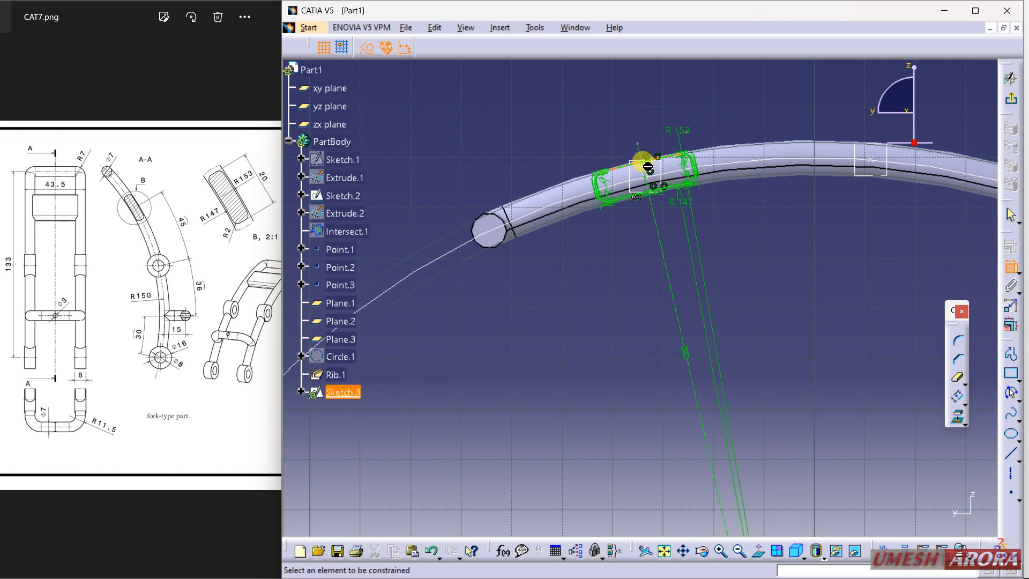
left_click(642, 154)
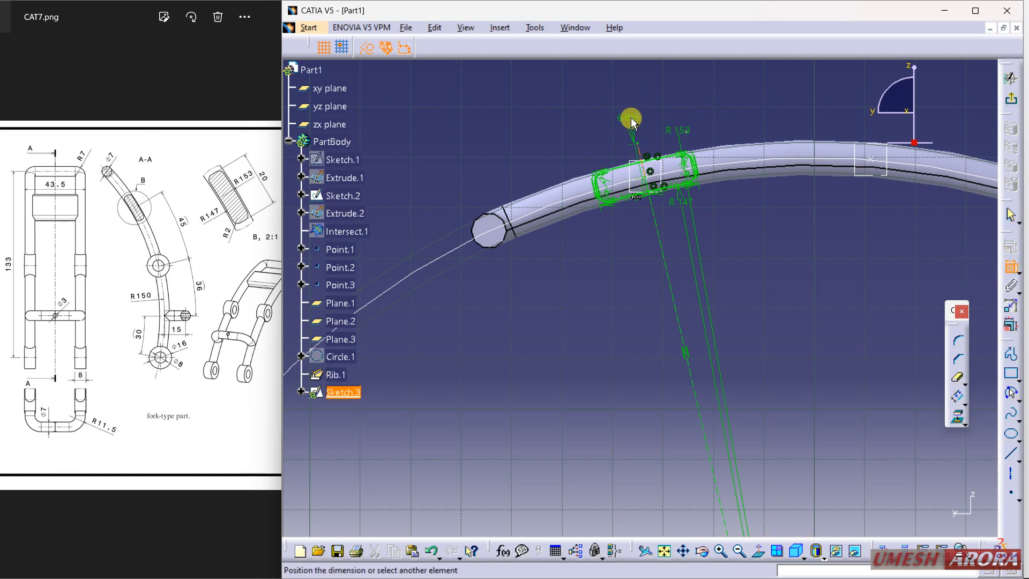
left_click(628, 110)
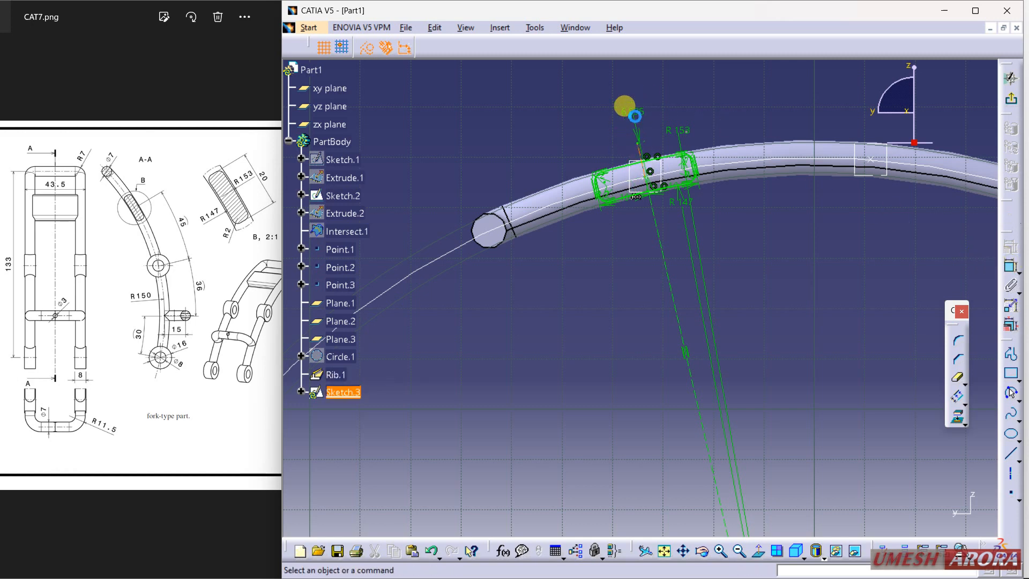
Exit the sketch, try to pad the cross-piece profile up to the yz plane, and undo the pad
left_click(1010, 100)
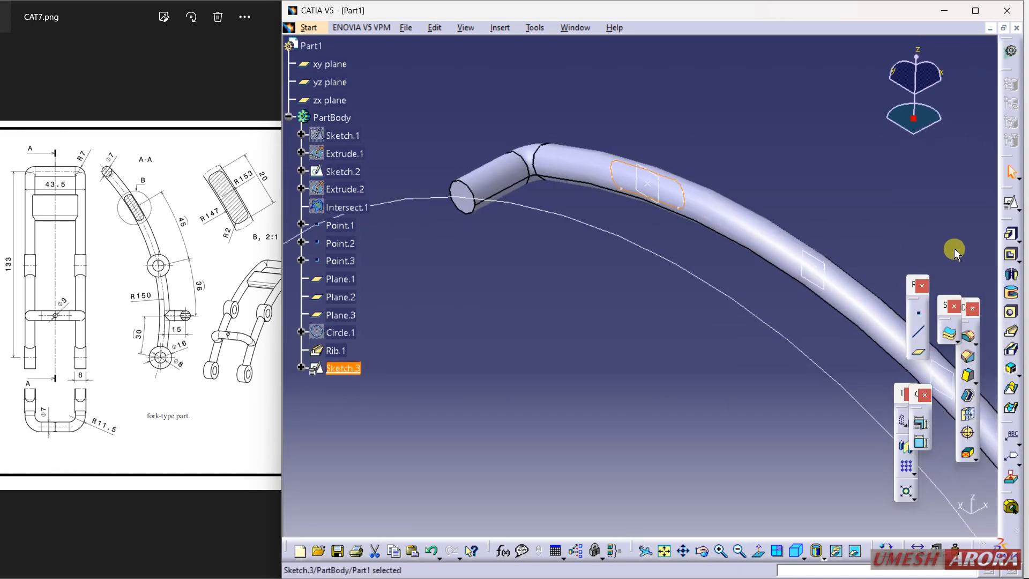
left_click(1011, 234)
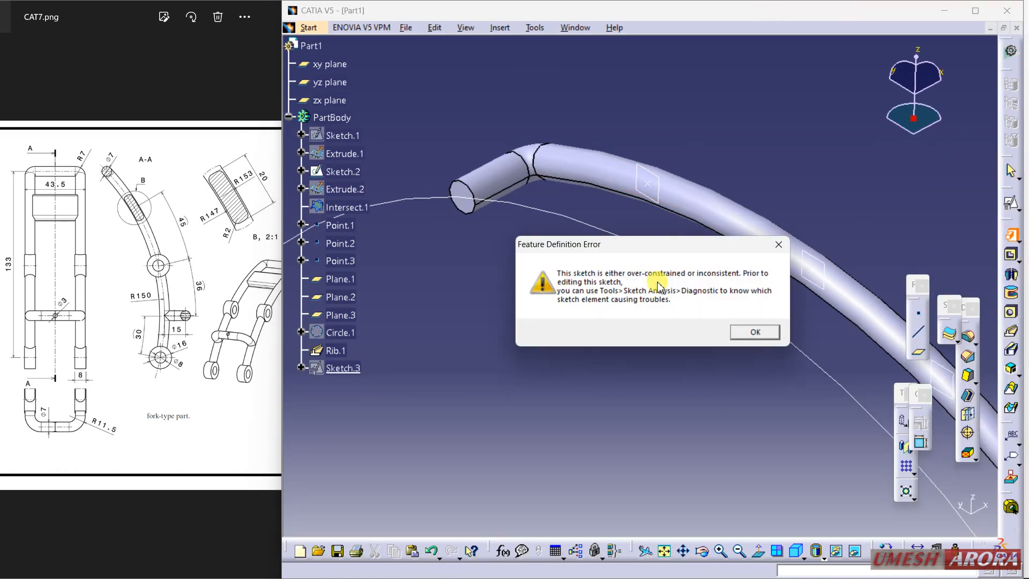
left_click(743, 333)
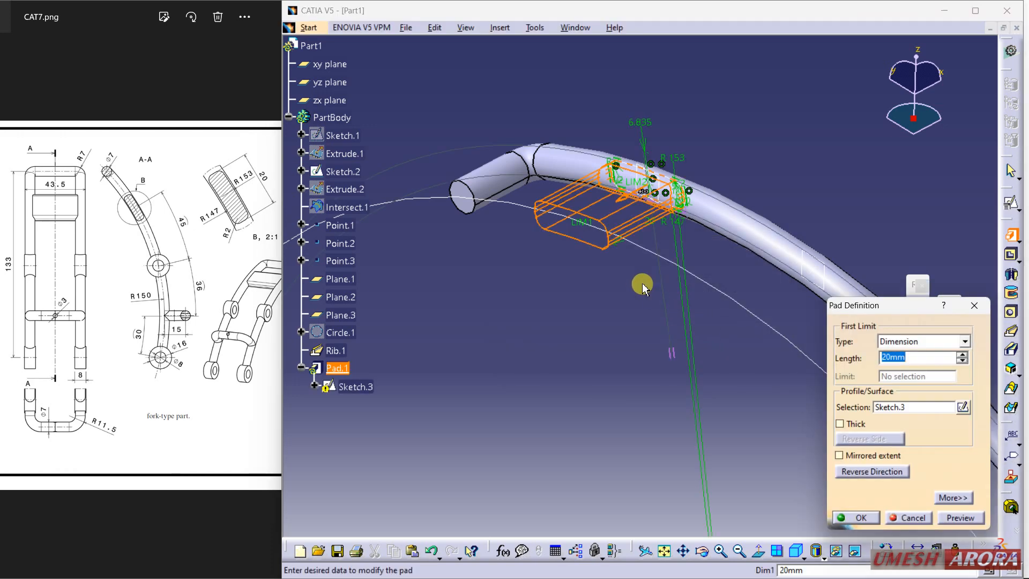
middle_click_drag(622, 329, 617, 174)
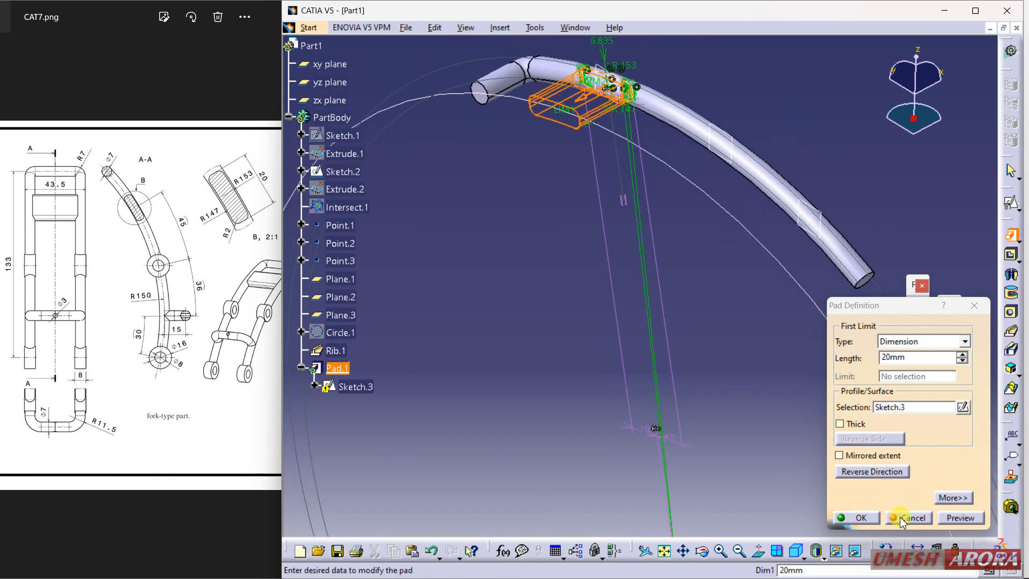
left_click(915, 341)
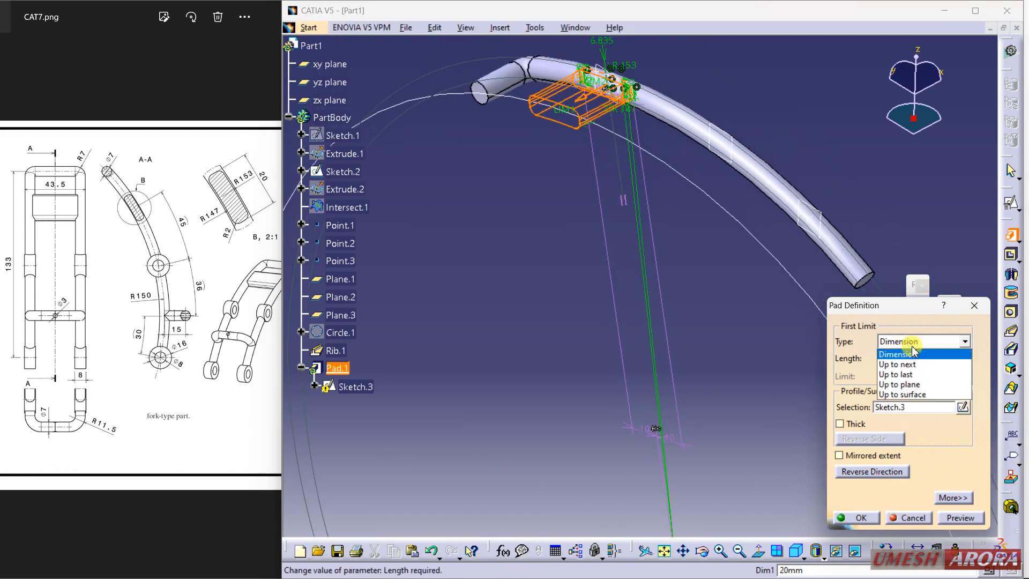
left_click(901, 380)
middle_click_drag(682, 364, 634, 439)
left_click(616, 427)
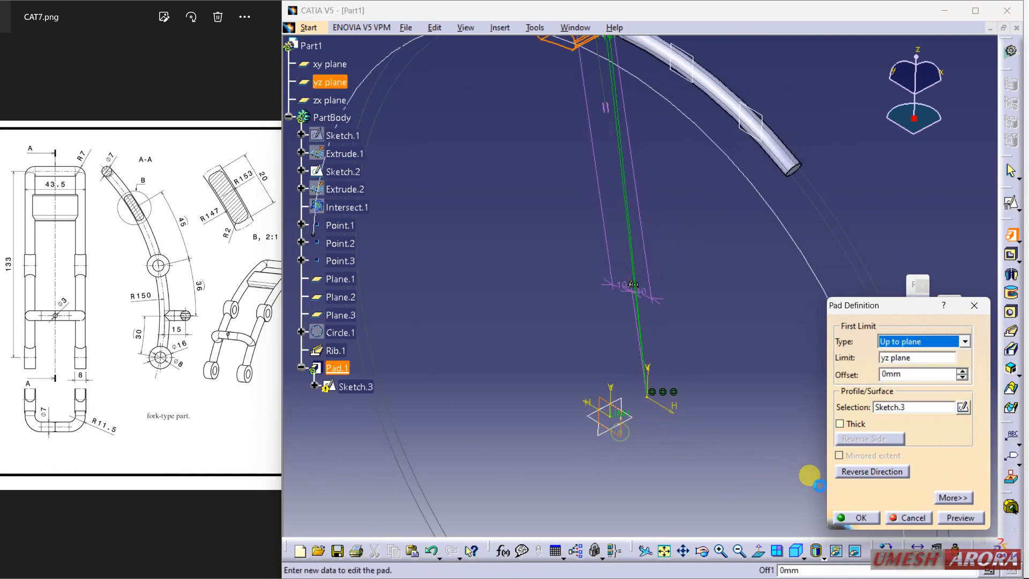
left_click(852, 518)
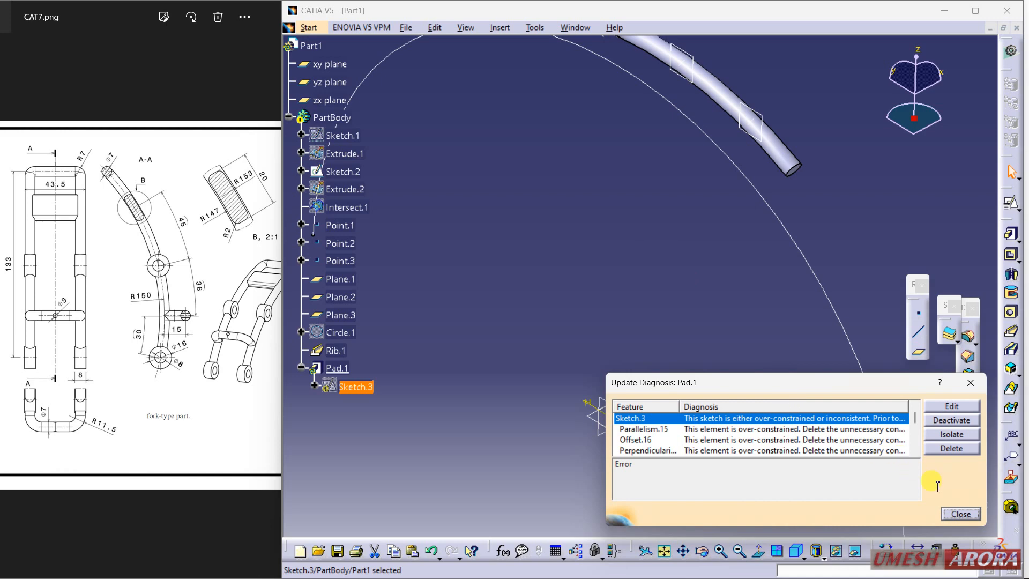
left_click(959, 515)
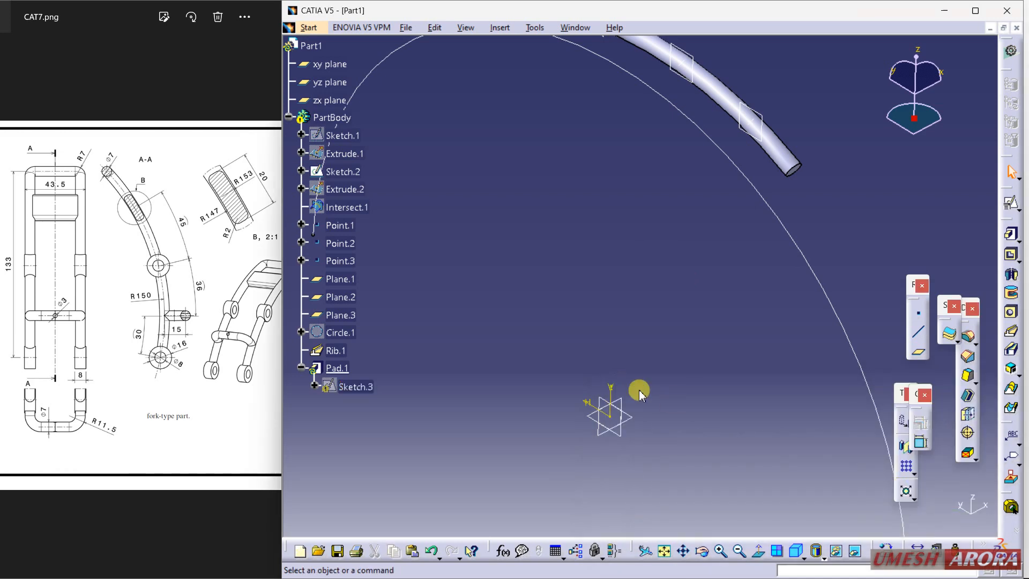
left_click(430, 550)
Reopen the cross-piece sketch, try deleting the right-hand 10 mm offset dimension, and undo the deletion
double_click(352, 370)
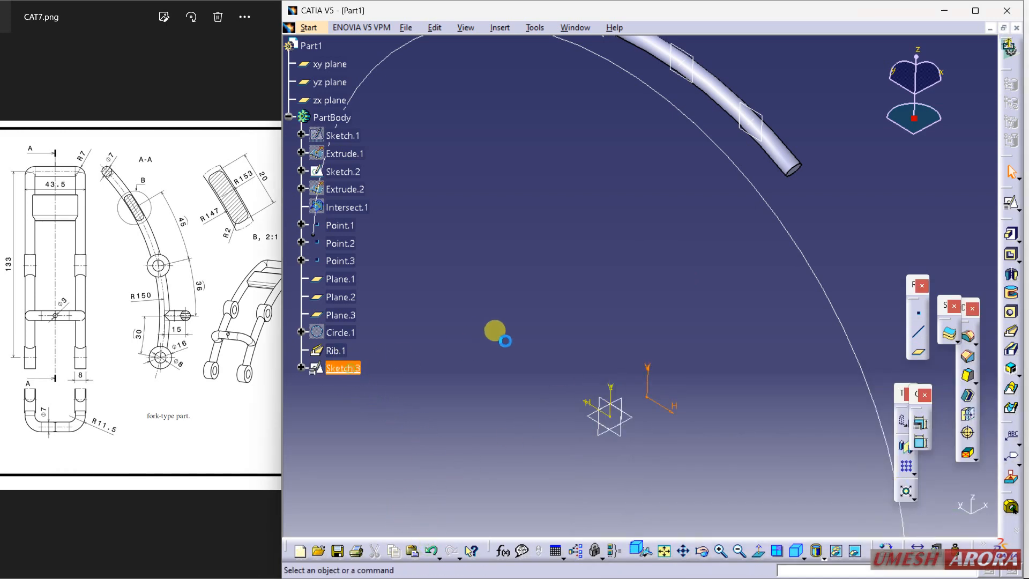
mouse_move(516, 357)
middle_mouse_down()
mouse_move(515, 380)
mouse_move(503, 361)
mouse_move(511, 369)
middle_mouse_up()
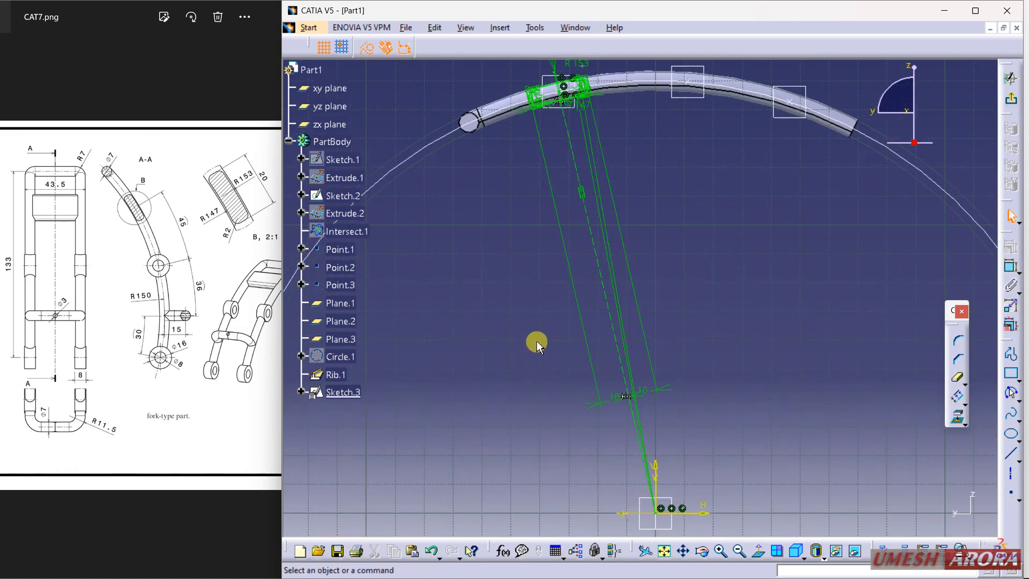
left_click(644, 382)
key("Delete")
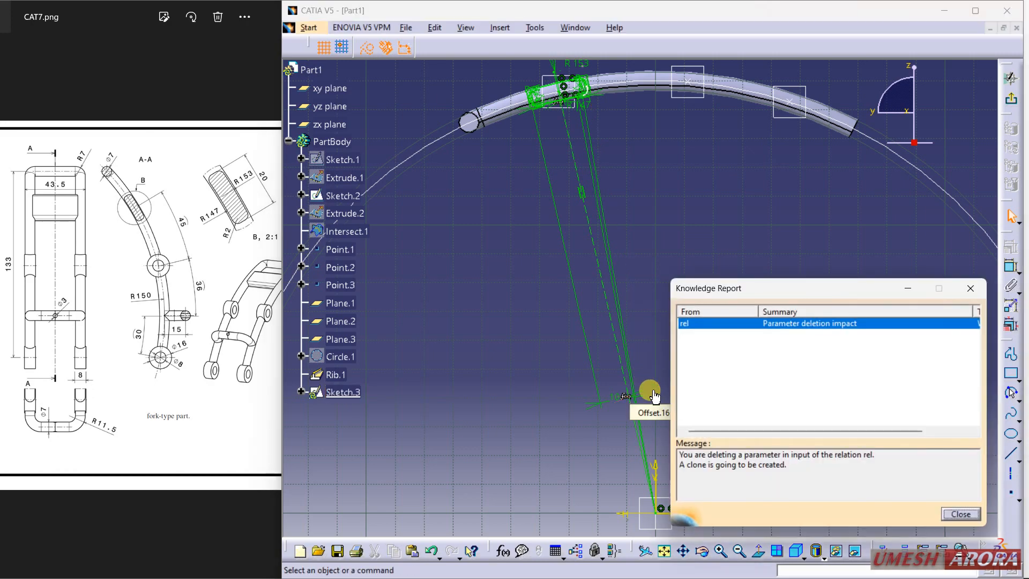
left_click(950, 512)
middle_click_drag(681, 214, 725, 358)
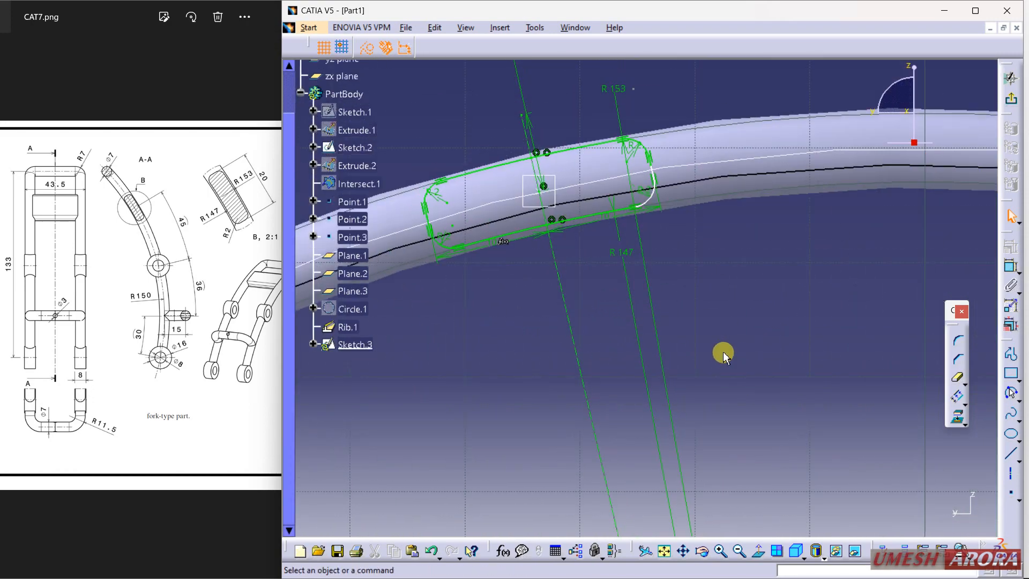
left_click(430, 549)
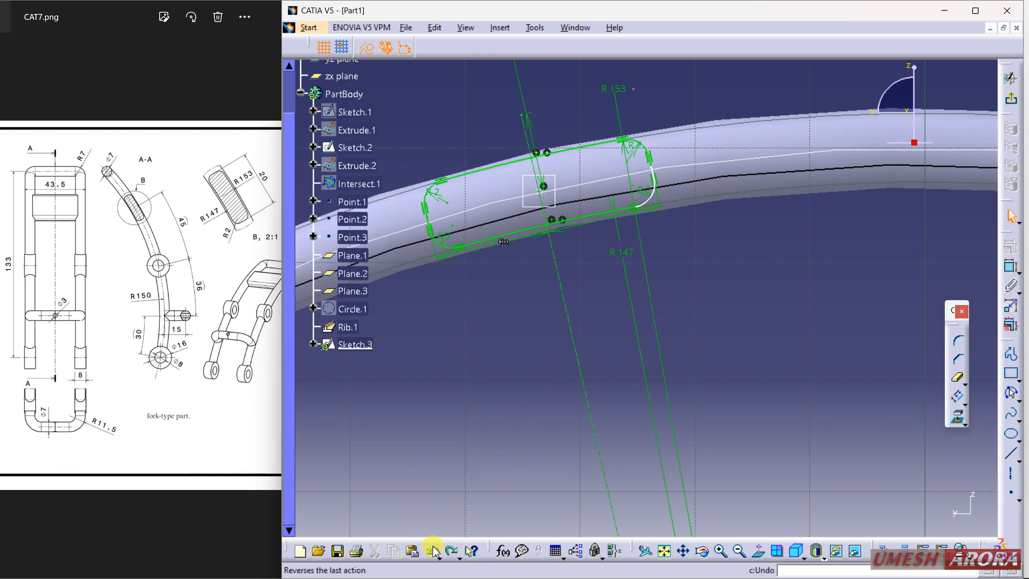
left_click(451, 551)
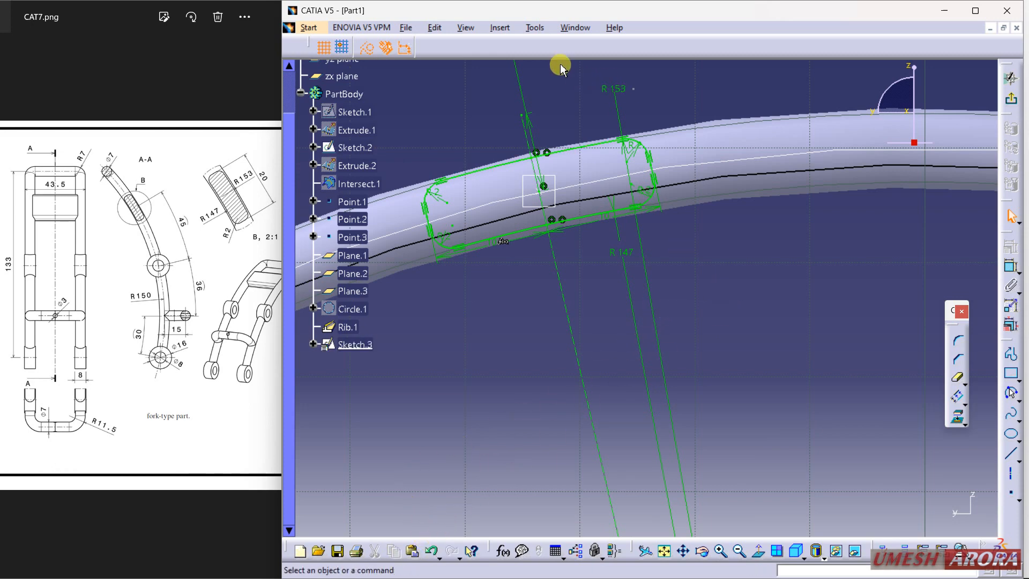
Run Sketch Analysis on the cross-piece sketch and delete the under-constrained construction point Point.3 from its diagnostic results
left_click(534, 30)
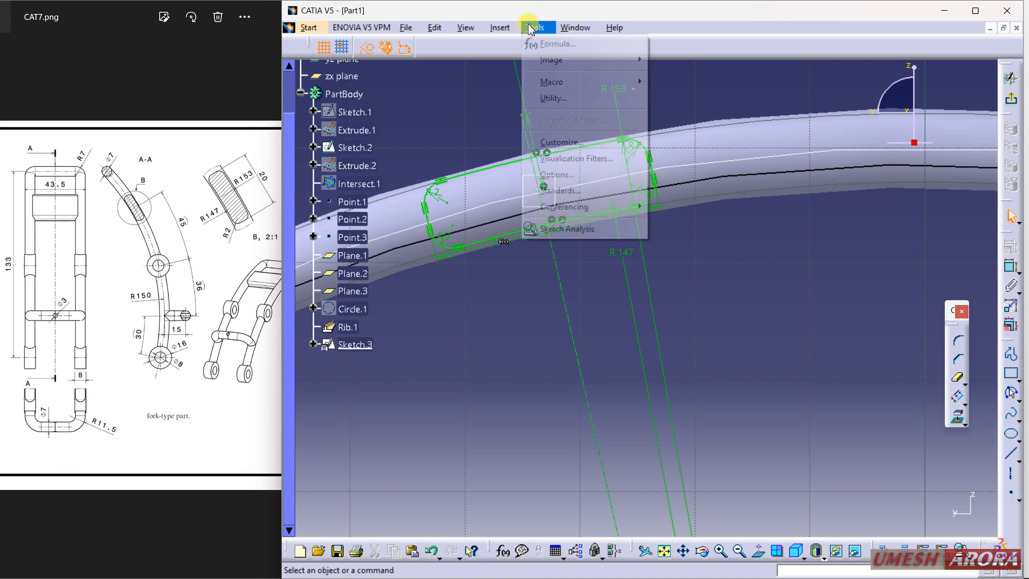
left_click(577, 228)
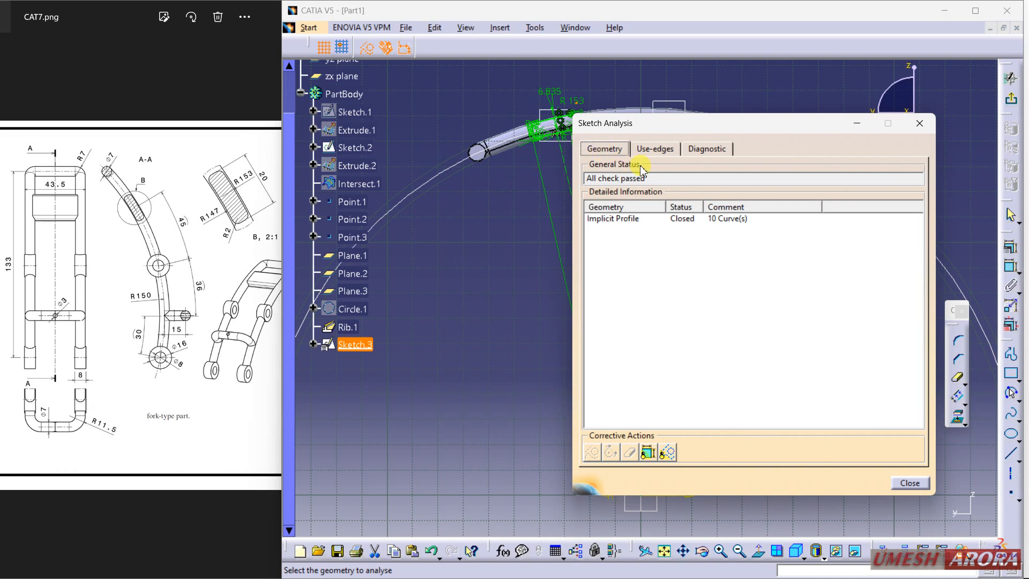
left_click(706, 150)
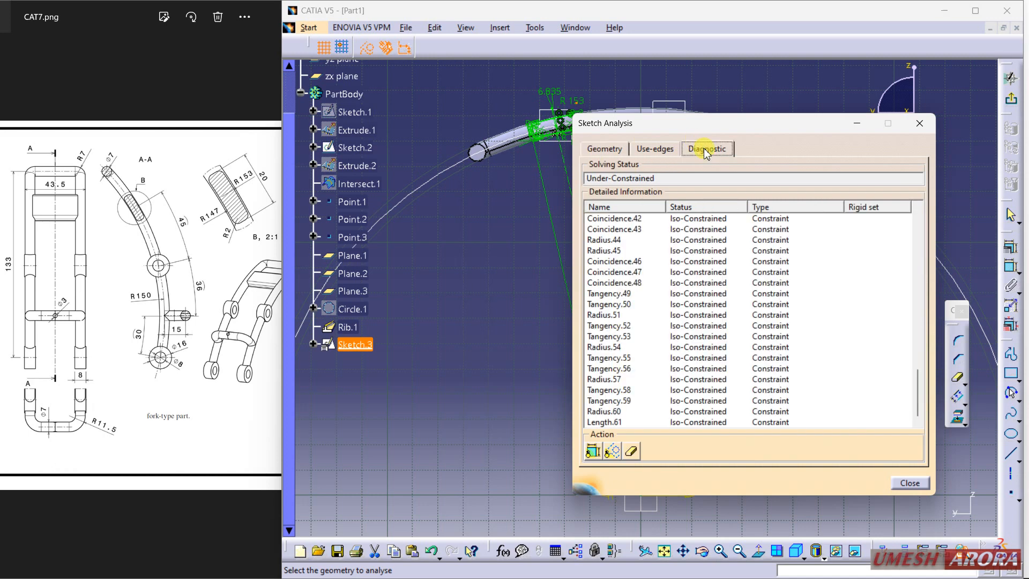
scroll(836, 327, "up", 8)
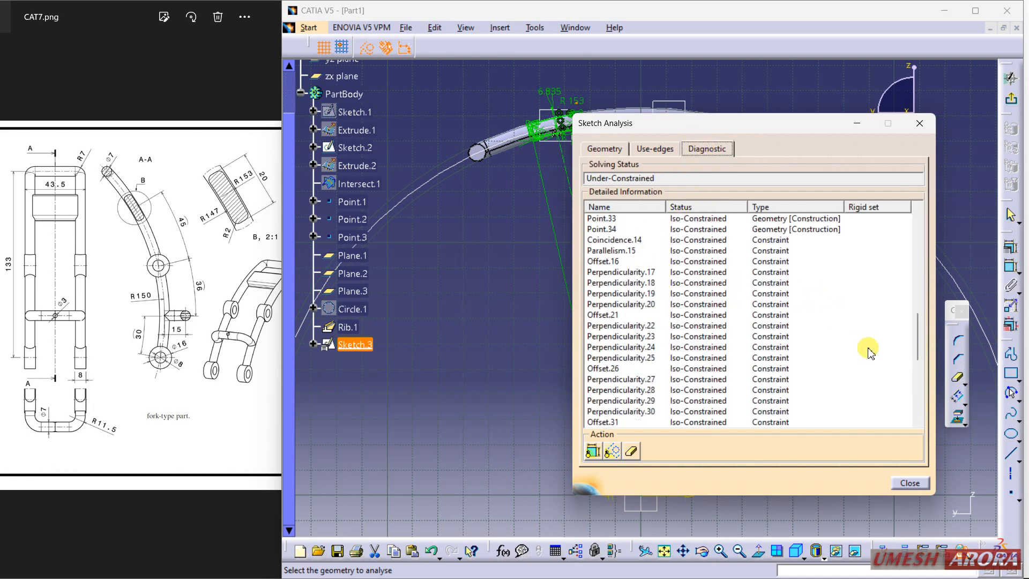
left_click_drag(922, 346, 920, 233)
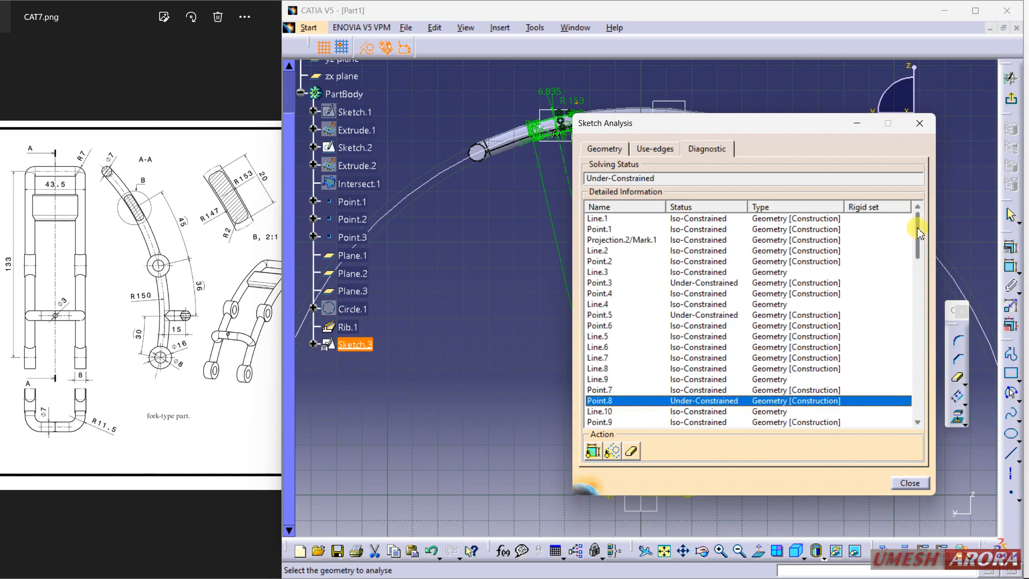
left_click(707, 283)
mouse_move(689, 133)
left_mouse_down()
mouse_move(770, 95)
mouse_move(775, 68)
left_mouse_up()
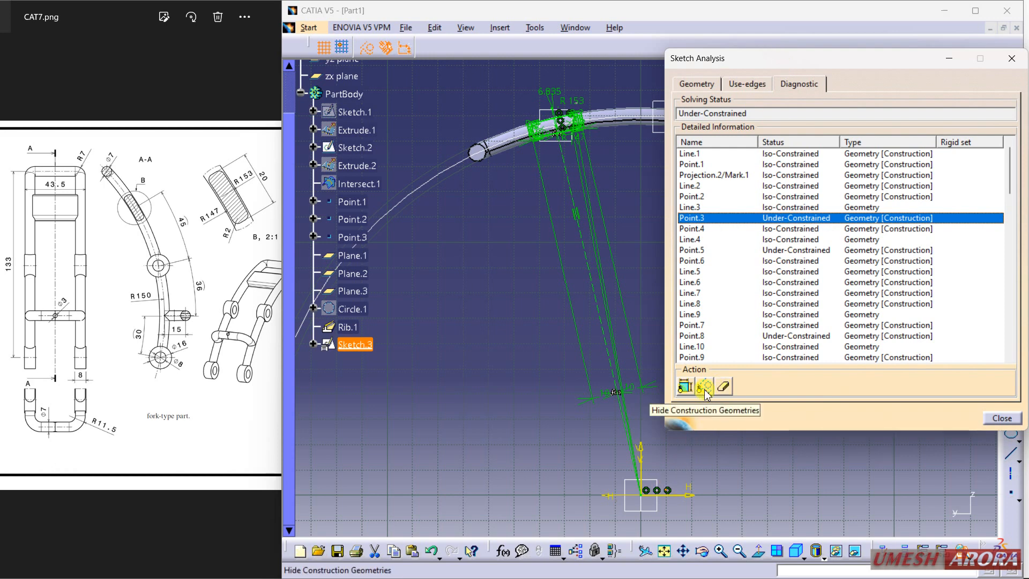
left_click(725, 387)
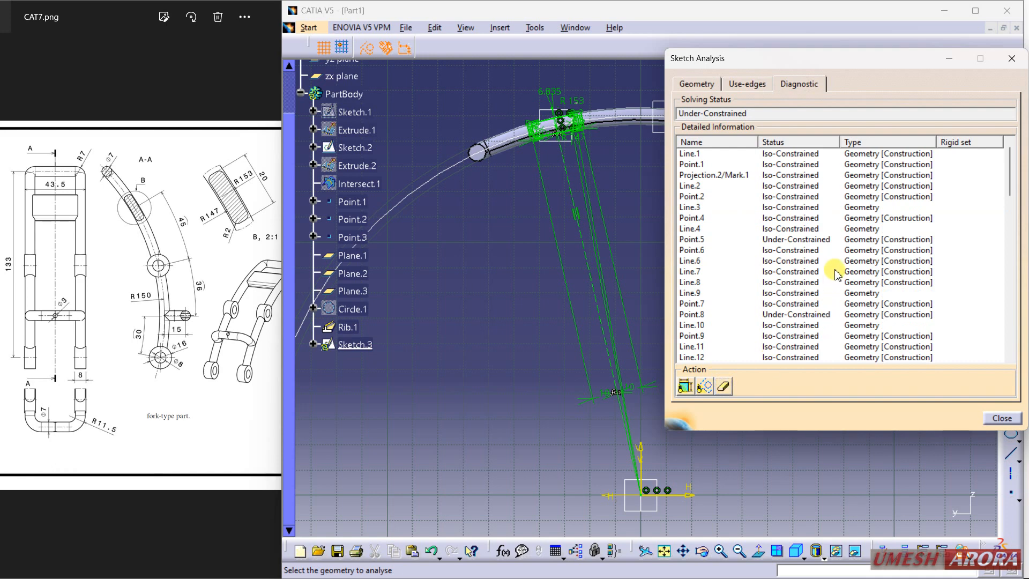
Delete the under-constrained construction points Point.8 and Point.5 from Sketch.3 using Sketch Analysis, and exit the sketch
left_click(794, 315)
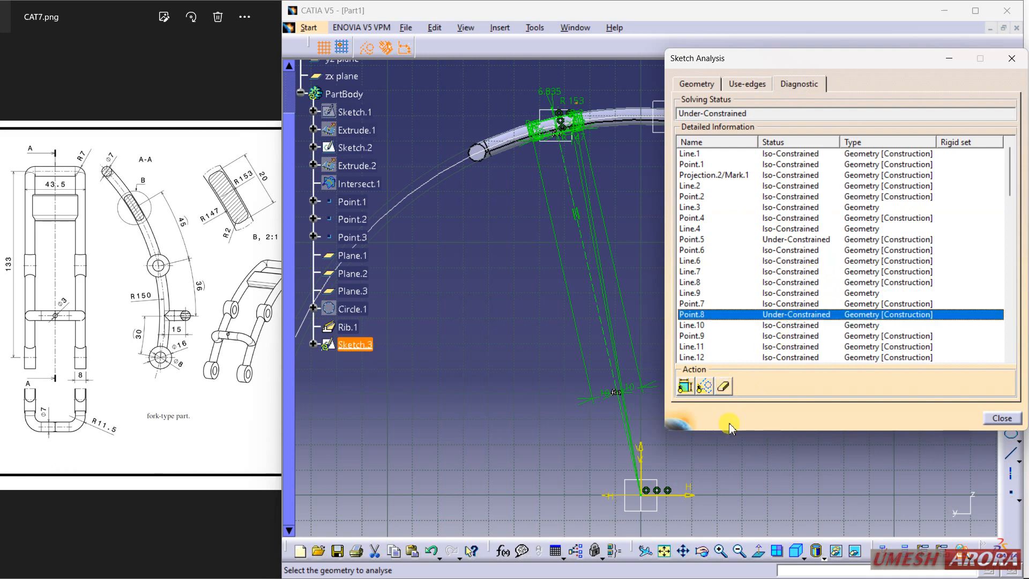
left_click(732, 391)
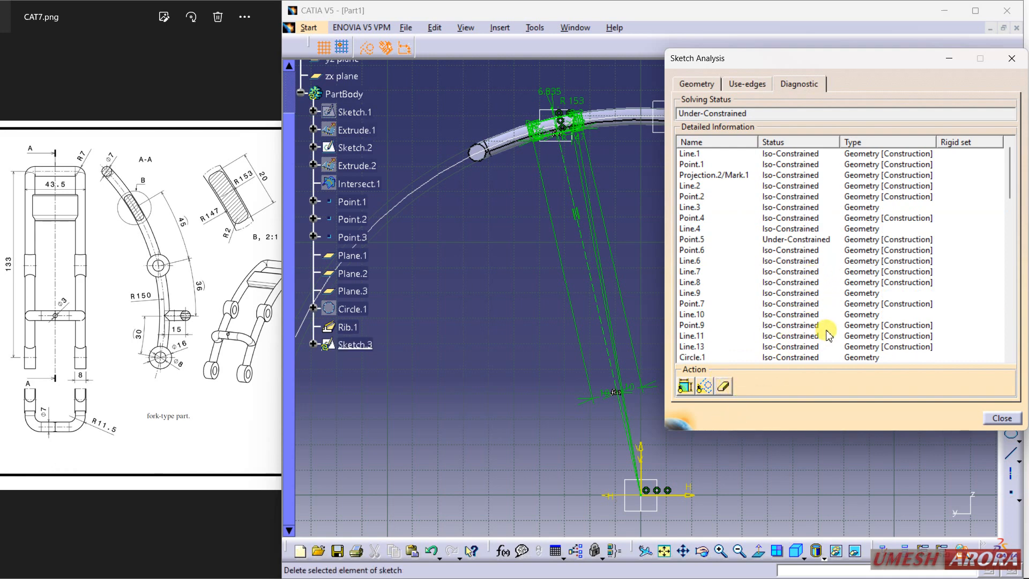
left_click(813, 241)
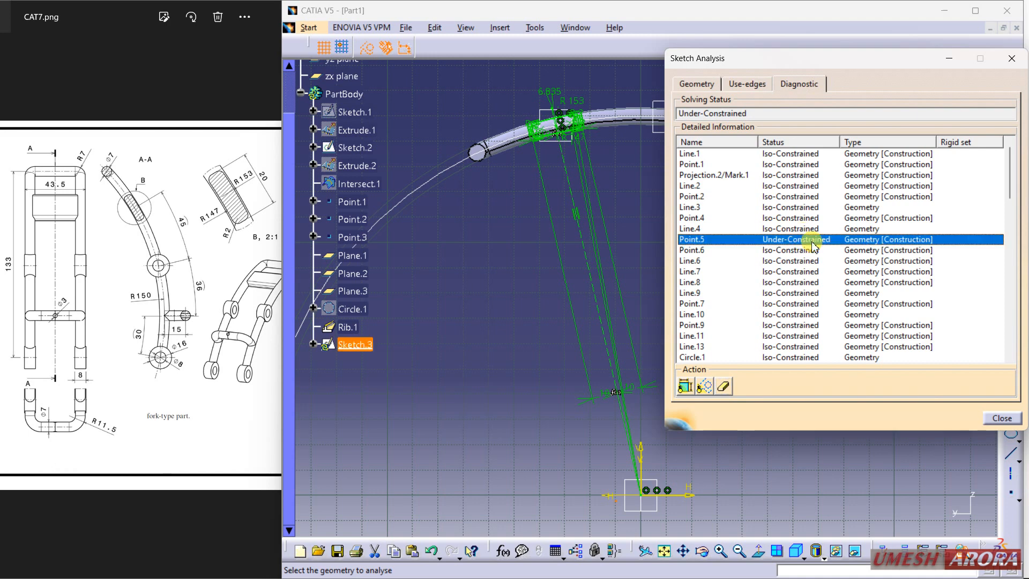
left_click(724, 386)
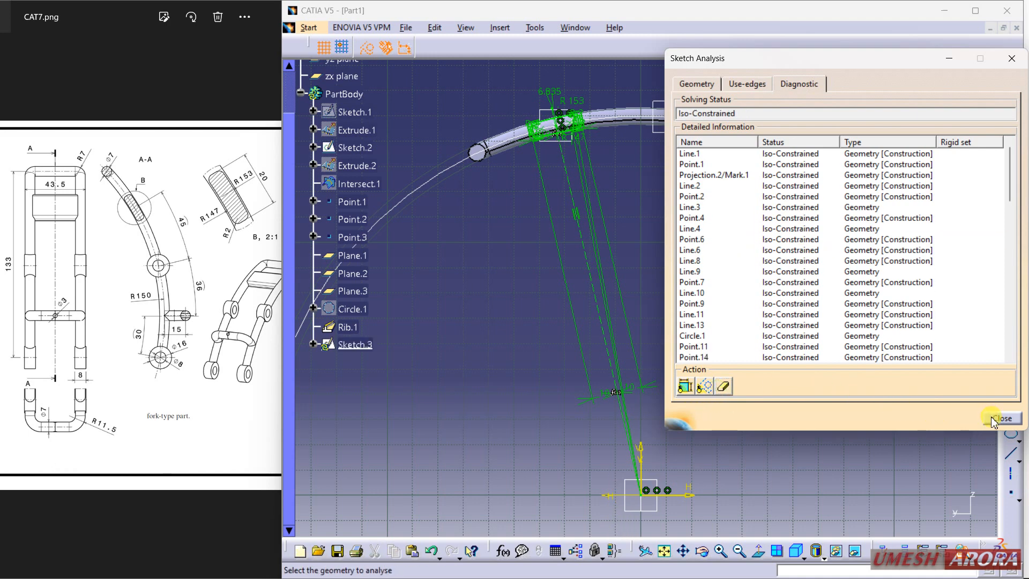
scroll(917, 296, "down", 12)
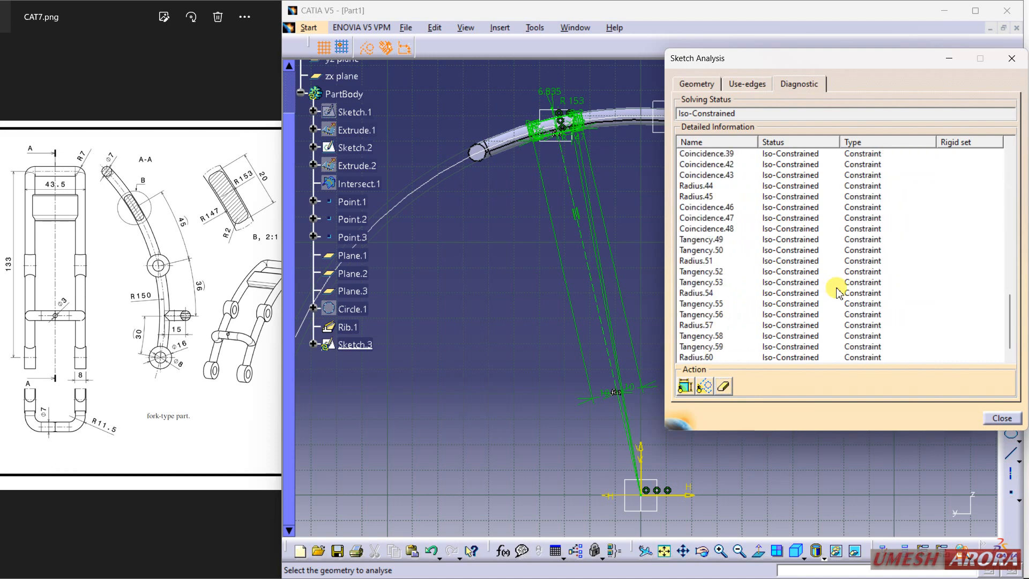
left_click(995, 421)
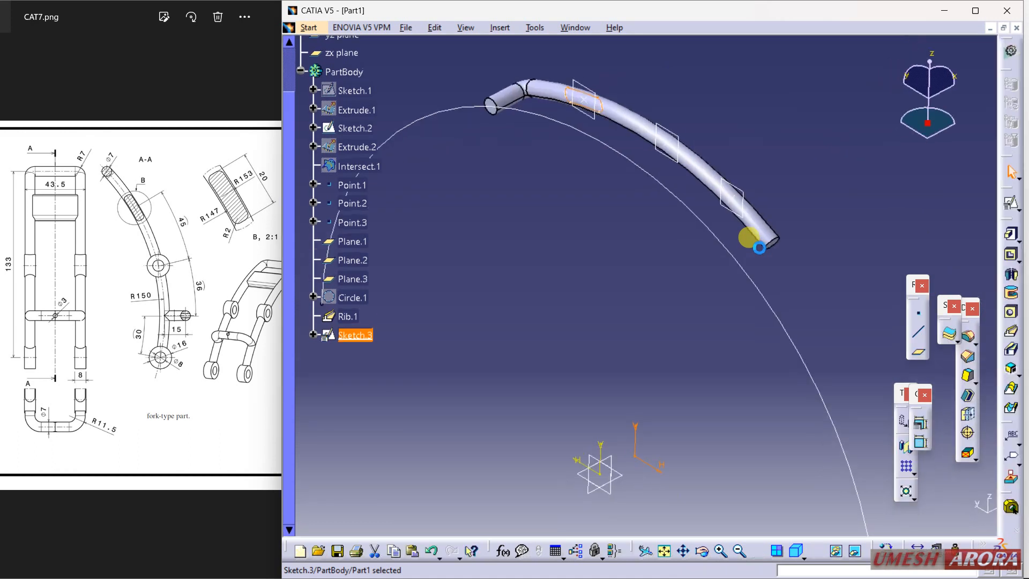
left_click(1011, 234)
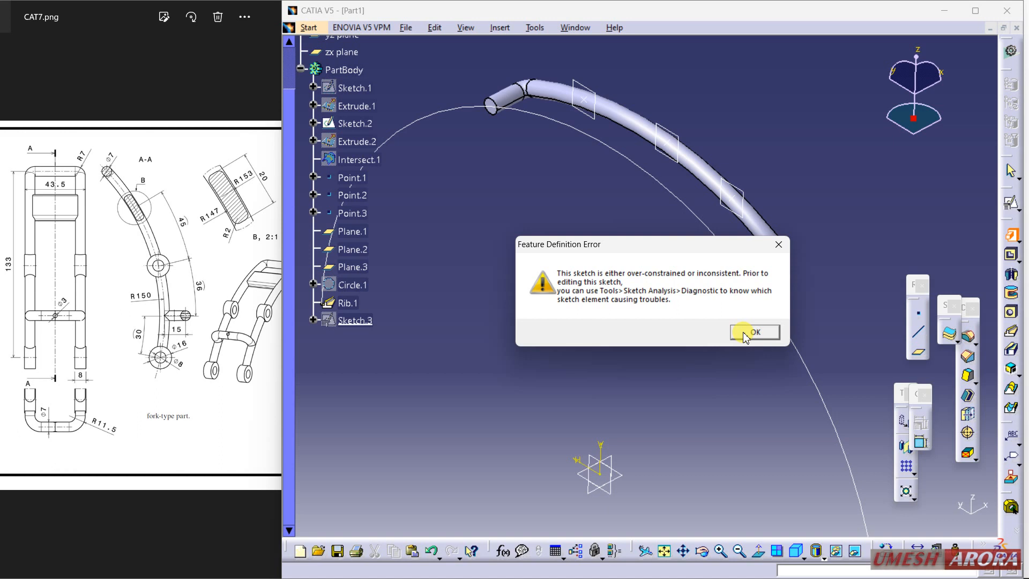
left_click(748, 333)
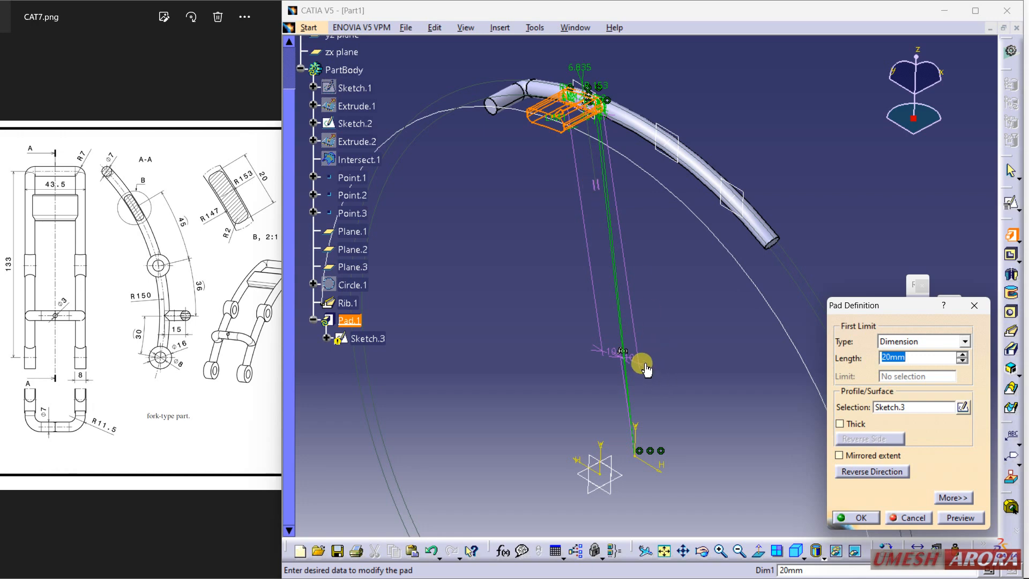
left_click(912, 521)
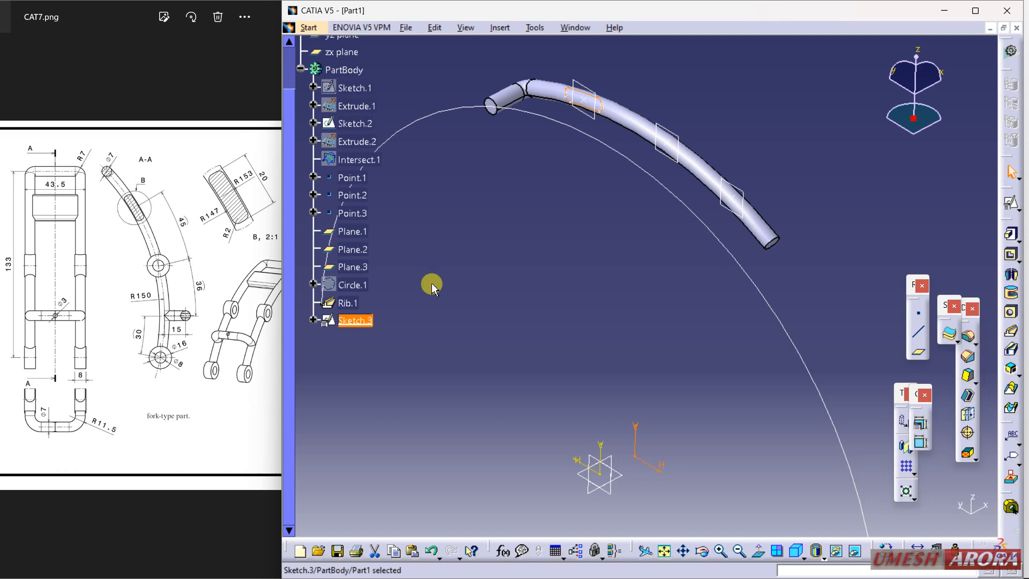
Reopen Sketch.3 with the Tools and Visualization toolbars floating, and toggle the solver diagnostics display off and back on
double_click(376, 320)
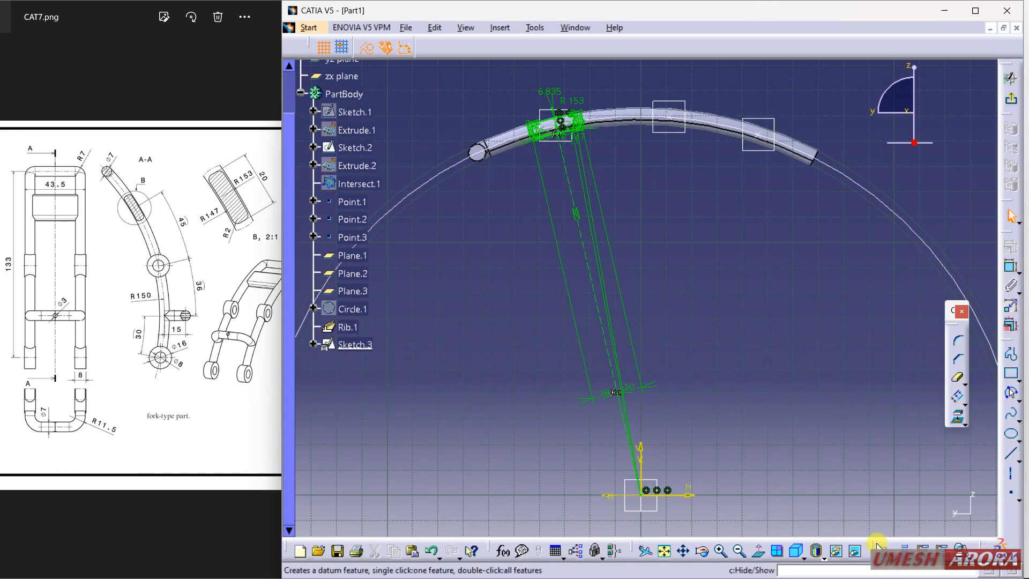
left_click_drag(877, 546, 815, 467)
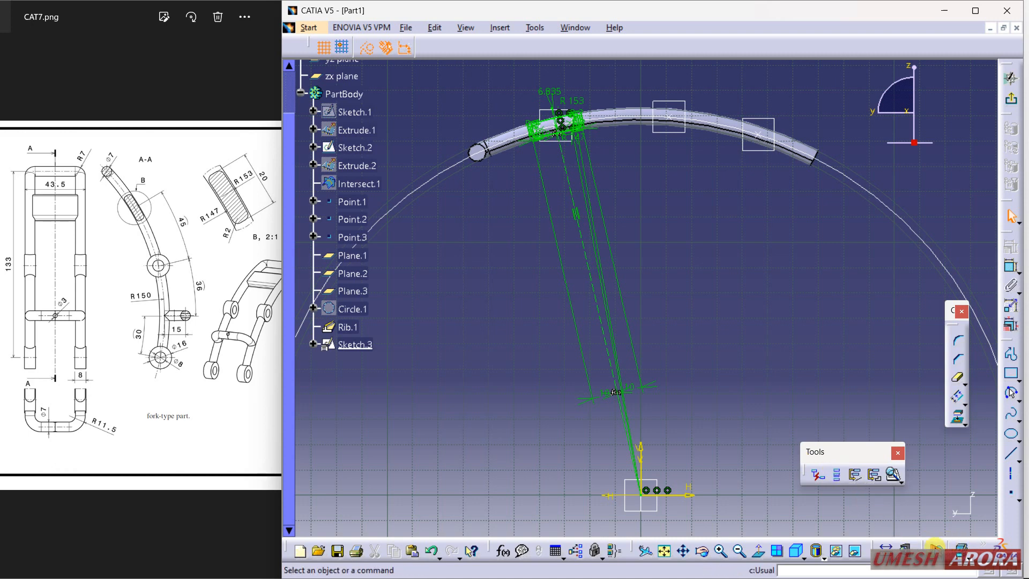
left_click_drag(922, 545, 847, 432)
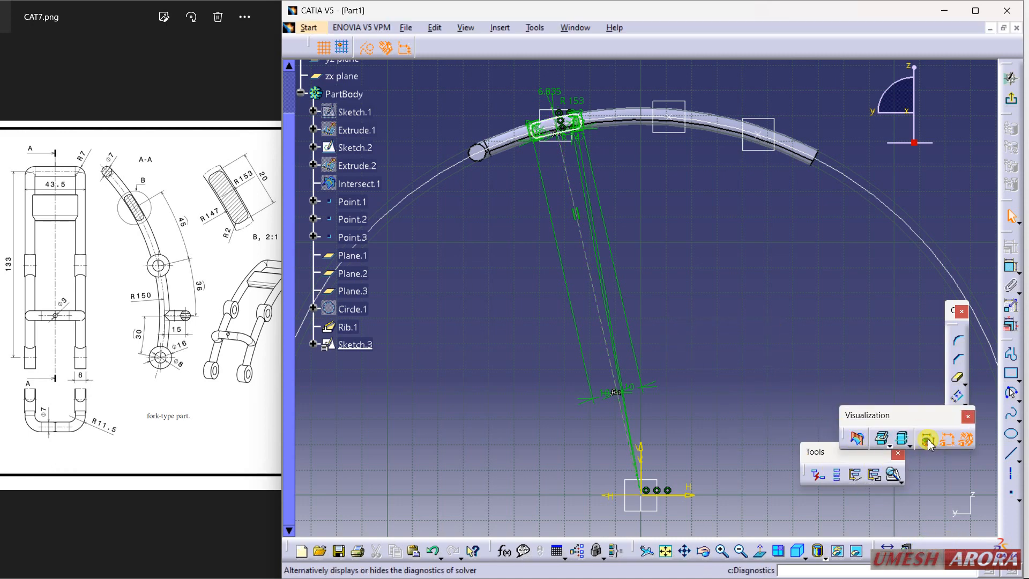
mouse_move(712, 286)
middle_mouse_down()
mouse_move(733, 350)
mouse_move(722, 294)
middle_mouse_up()
middle_click_drag(662, 215, 724, 323)
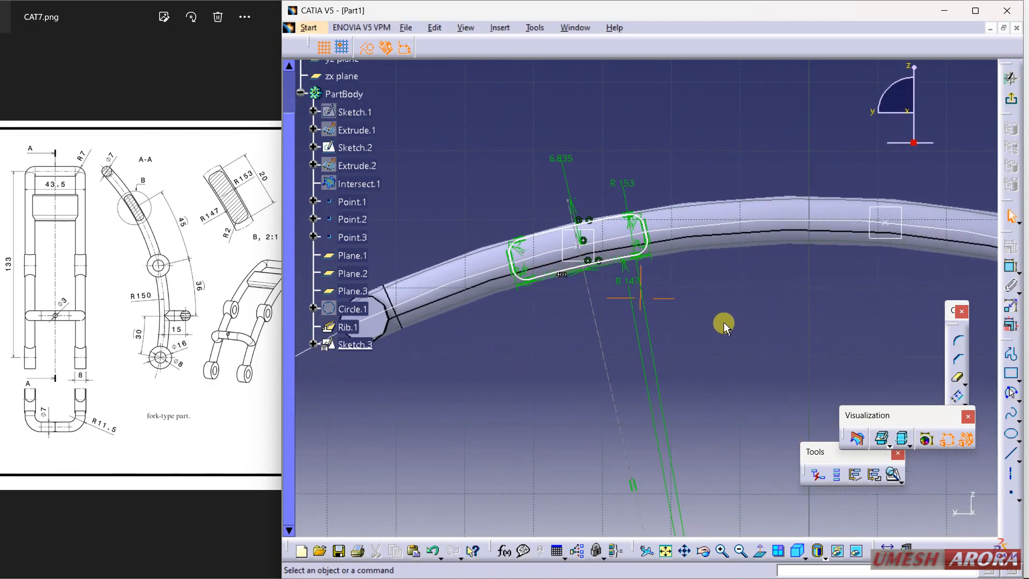
left_click(928, 440)
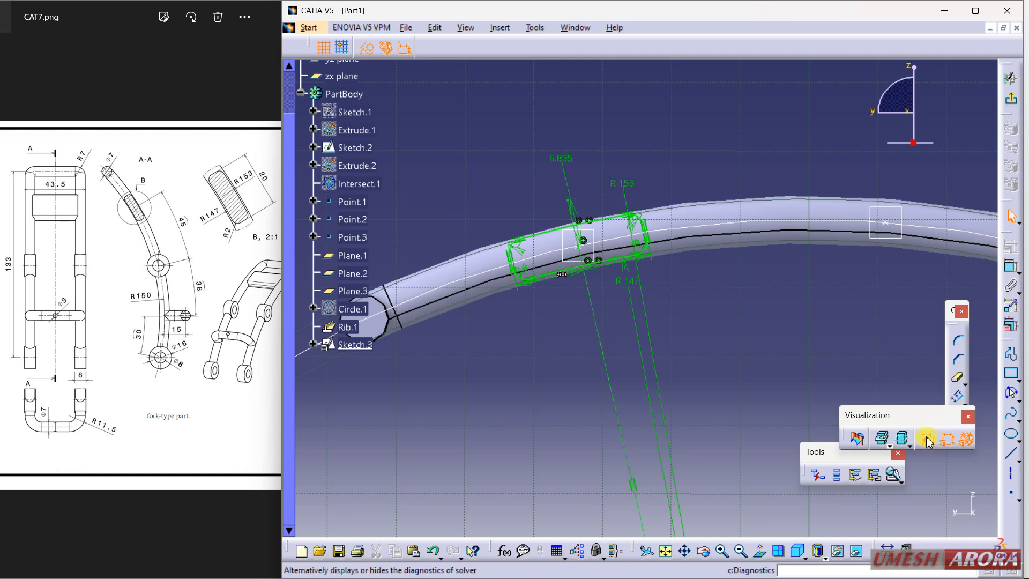
Delete the parallelism constraint on the dashed construction line in Sketch.3 and exit the sketch
middle_click_drag(761, 378, 712, 186)
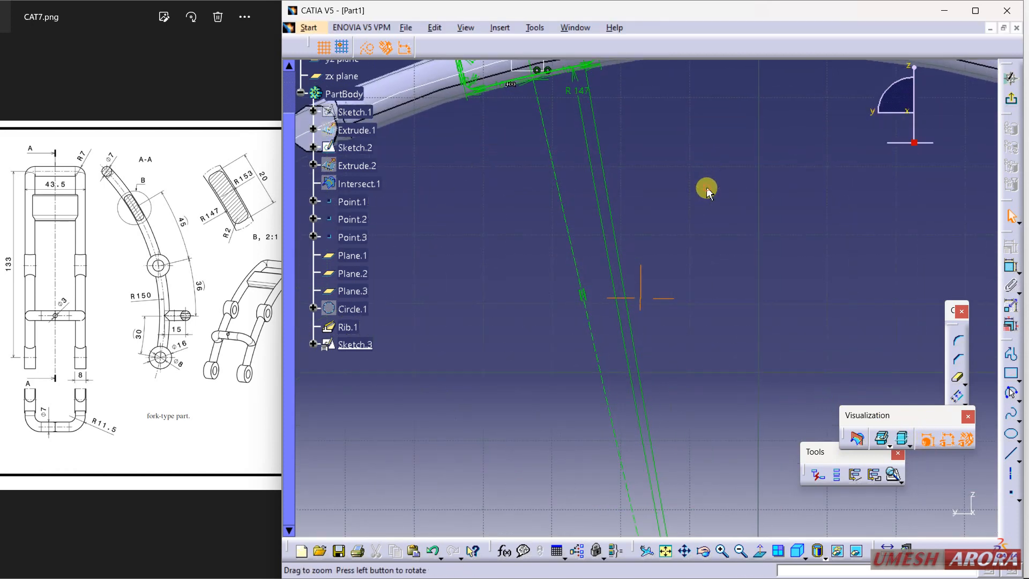
left_click(586, 294)
left_click(587, 294)
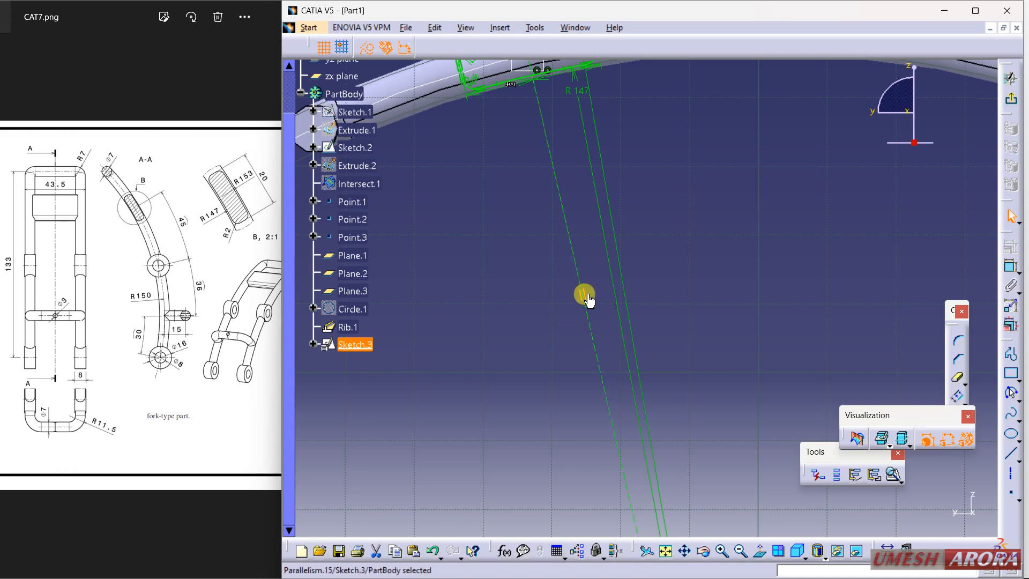
right_click(587, 296)
left_click(624, 475)
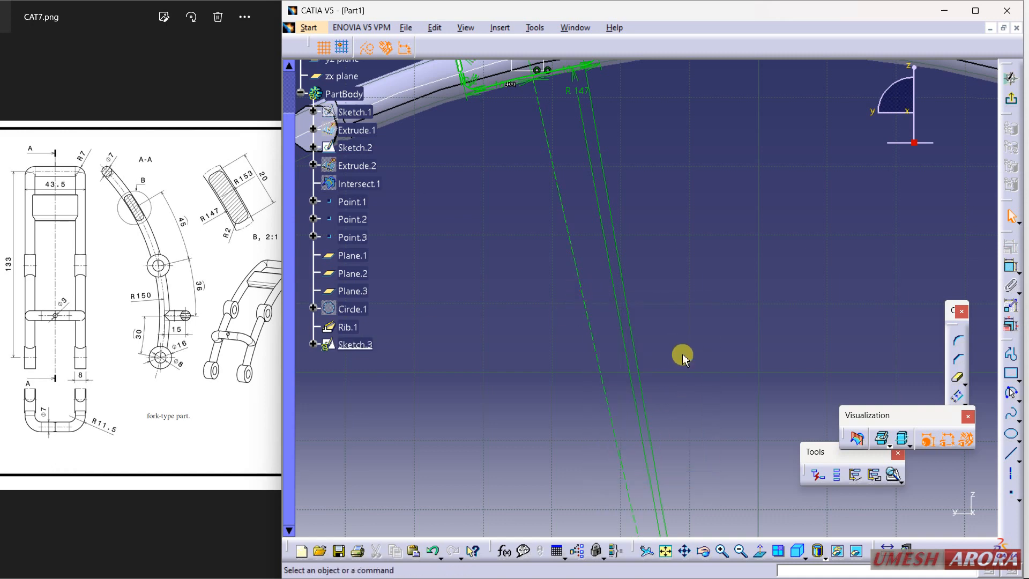
left_click(1011, 79)
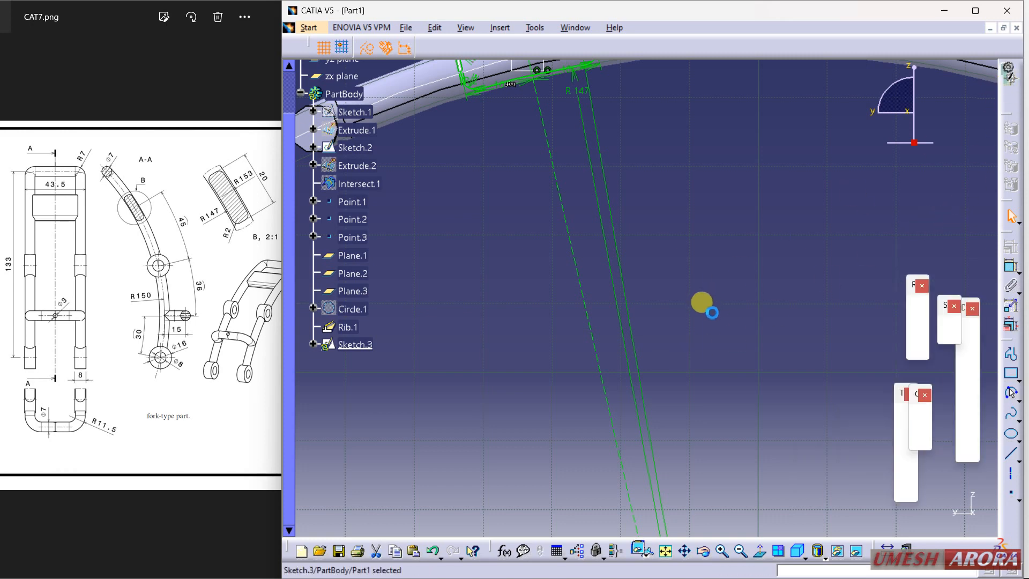
mouse_move(721, 300)
middle_mouse_down()
mouse_move(732, 294)
mouse_move(744, 351)
mouse_move(673, 368)
mouse_move(675, 322)
middle_mouse_up()
left_click(1010, 236)
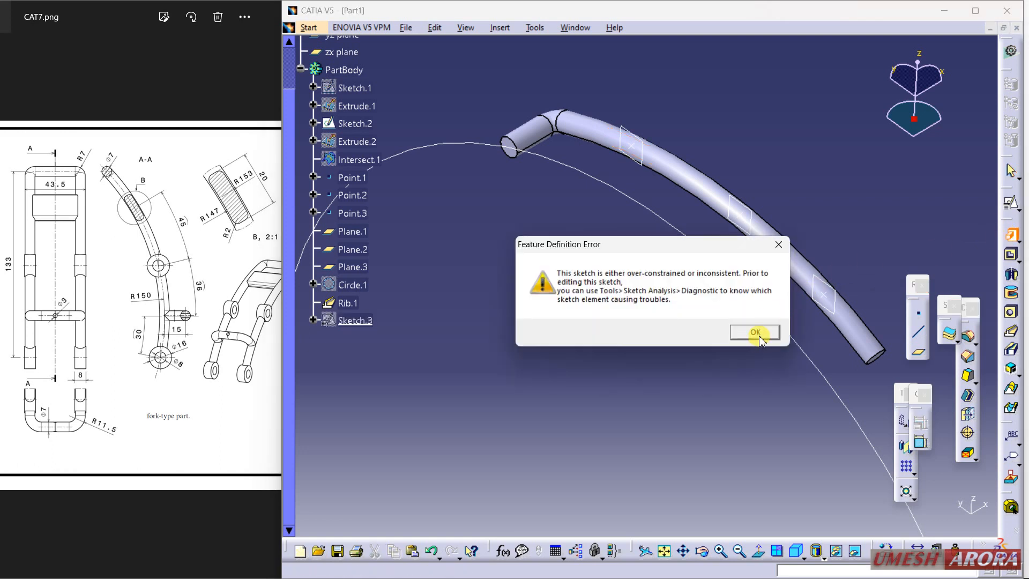
left_click(756, 333)
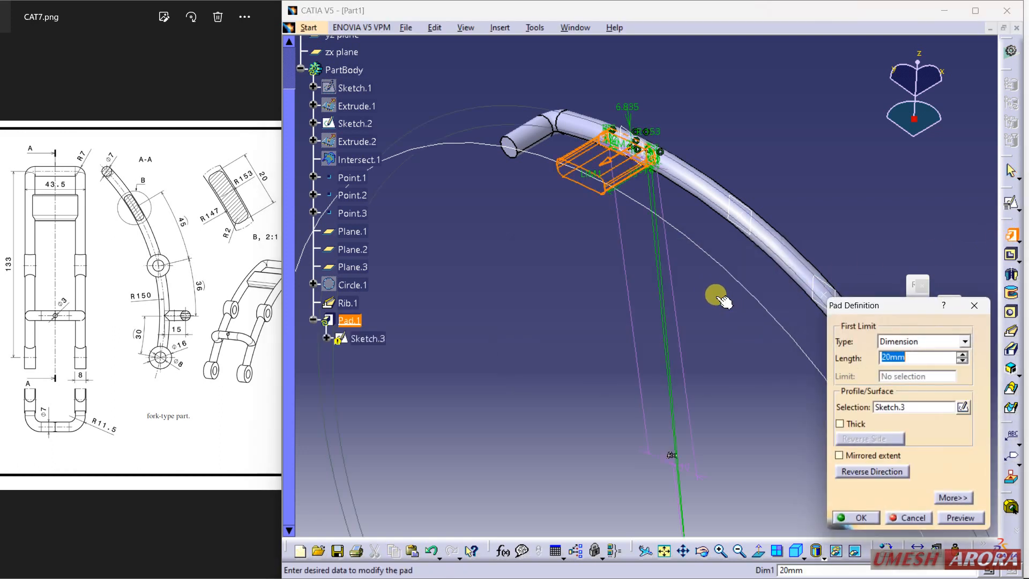
mouse_move(696, 250)
middle_mouse_down()
mouse_move(679, 151)
mouse_move(673, 170)
mouse_move(701, 288)
mouse_move(695, 247)
middle_mouse_up()
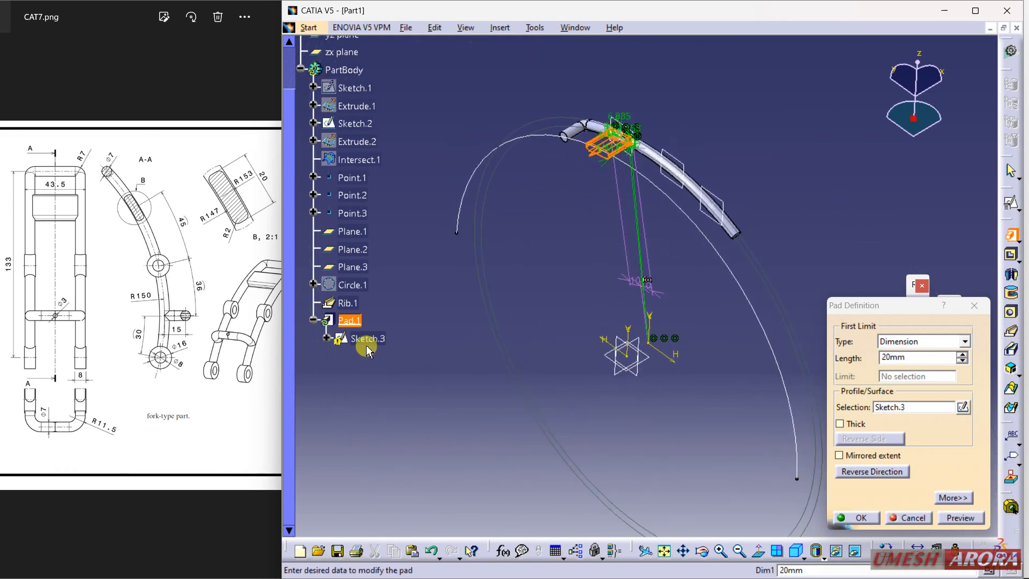
left_click(907, 516)
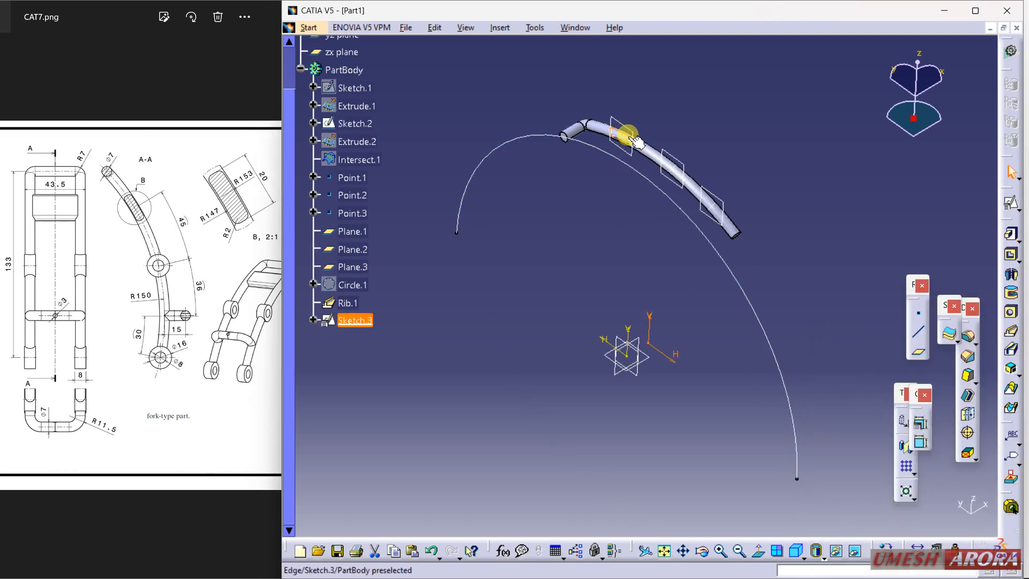
Reopen Sketch.3 and inspect the 10 mm offset dimension along the lower edge of the rounded profile
left_click(634, 140)
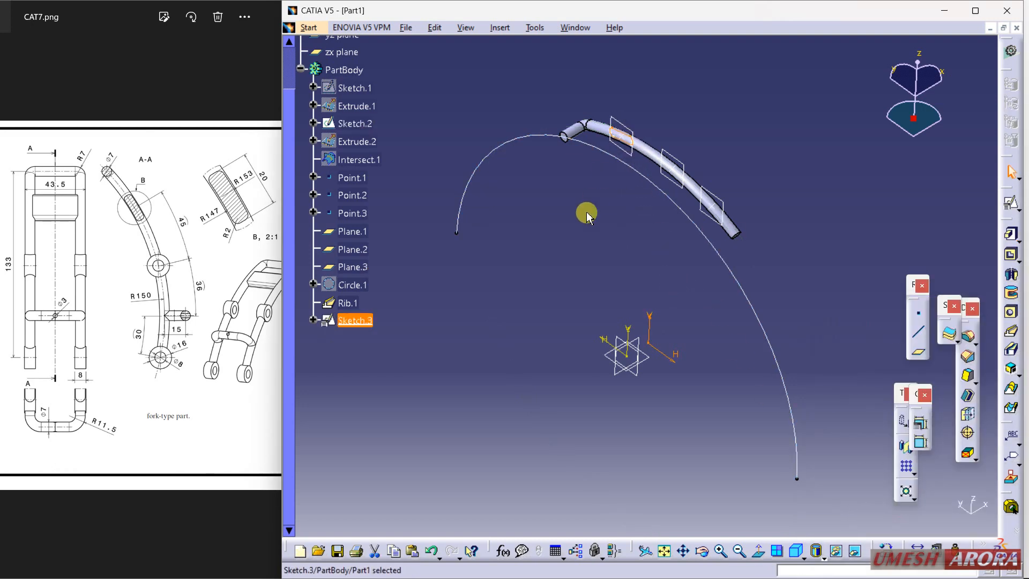
double_click(362, 320)
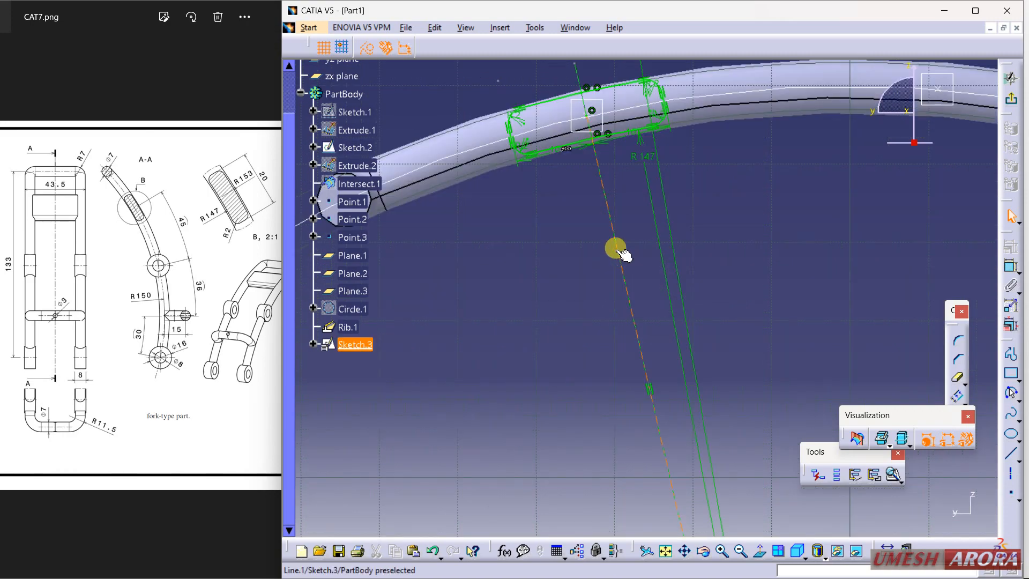
mouse_move(577, 224)
middle_mouse_down()
mouse_move(590, 307)
mouse_move(595, 243)
middle_mouse_up()
left_click(590, 308)
left_click(628, 151)
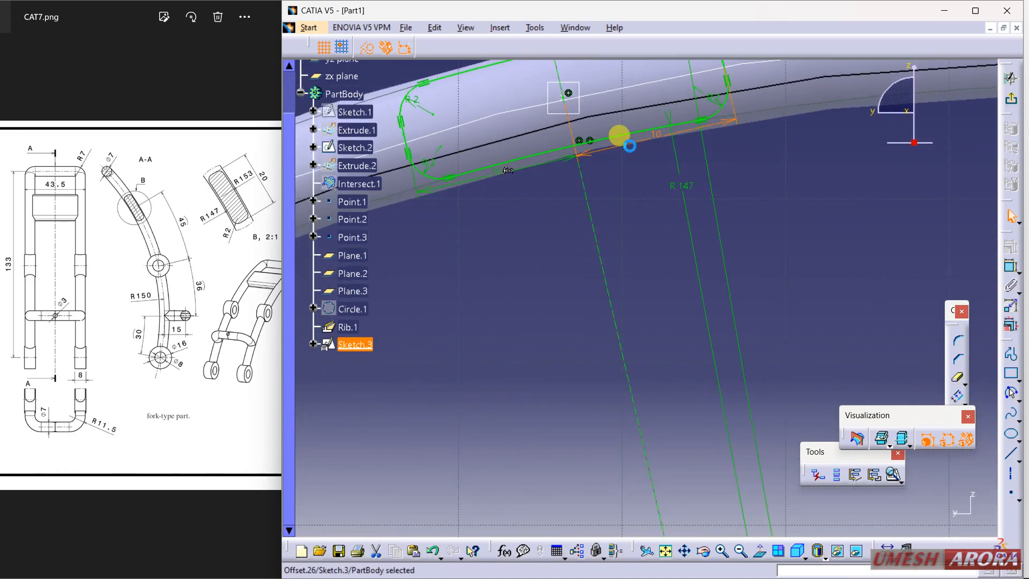
left_click_drag(535, 155, 556, 229)
left_click(549, 247)
Delete the 10 mm offset dimension on the right side of the dashed construction line and exit the sketch
mouse_move(554, 355)
middle_mouse_down()
mouse_move(549, 246)
mouse_move(596, 405)
mouse_move(537, 187)
middle_mouse_up()
middle_click_drag(594, 394, 557, 175)
middle_click_drag(593, 354, 567, 196)
left_click(598, 254)
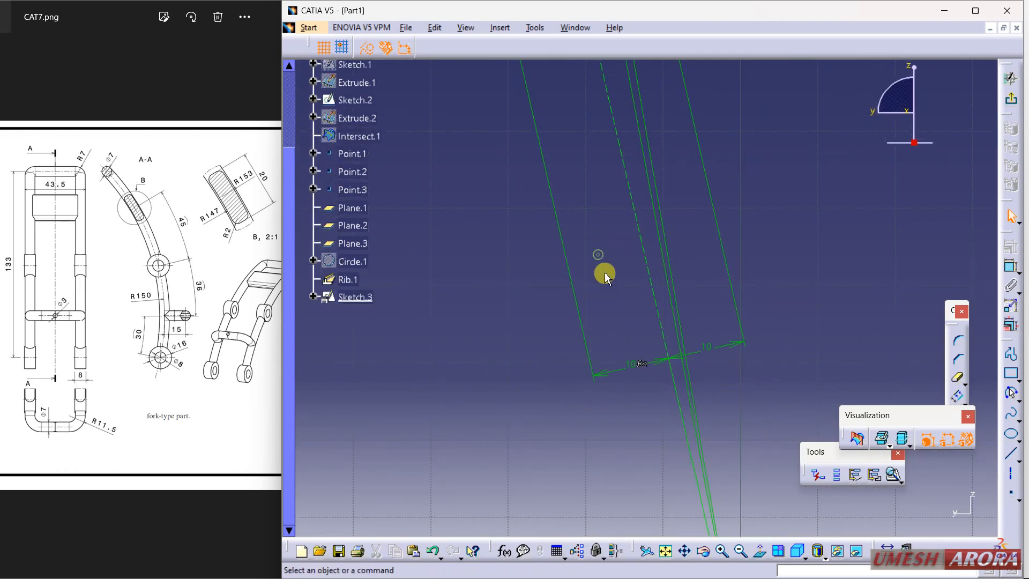
left_click(718, 353)
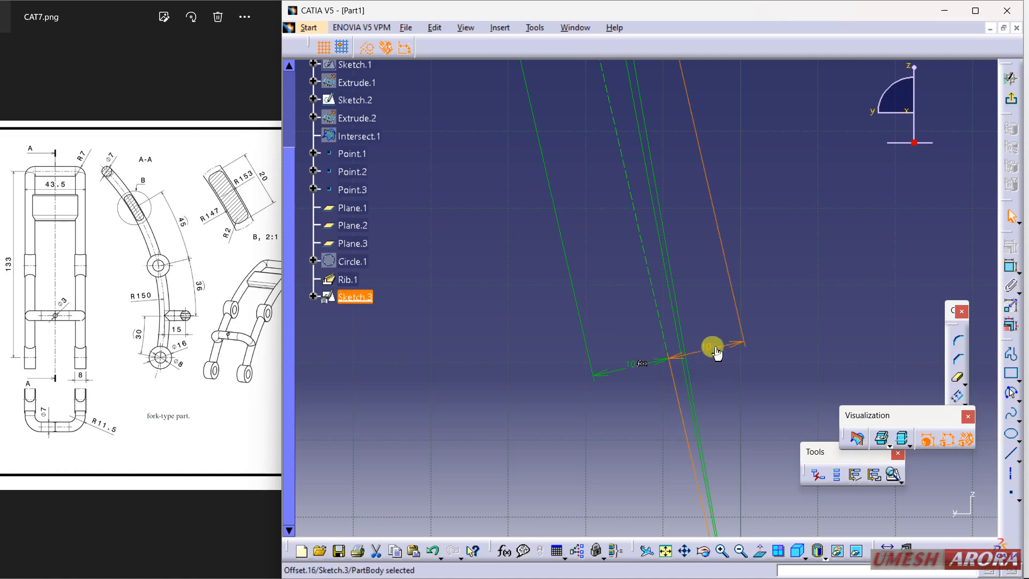
key("Delete")
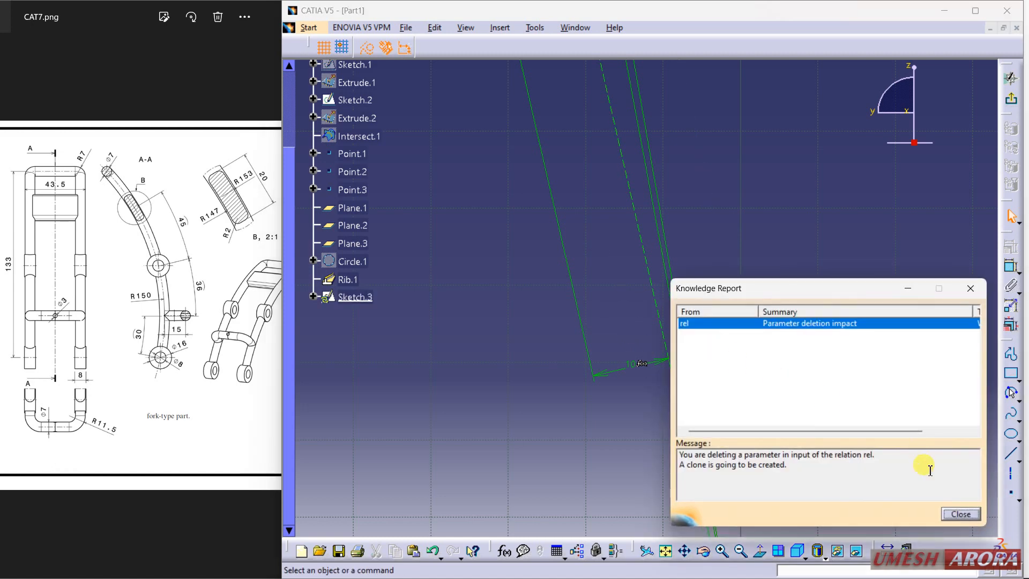
left_click(960, 514)
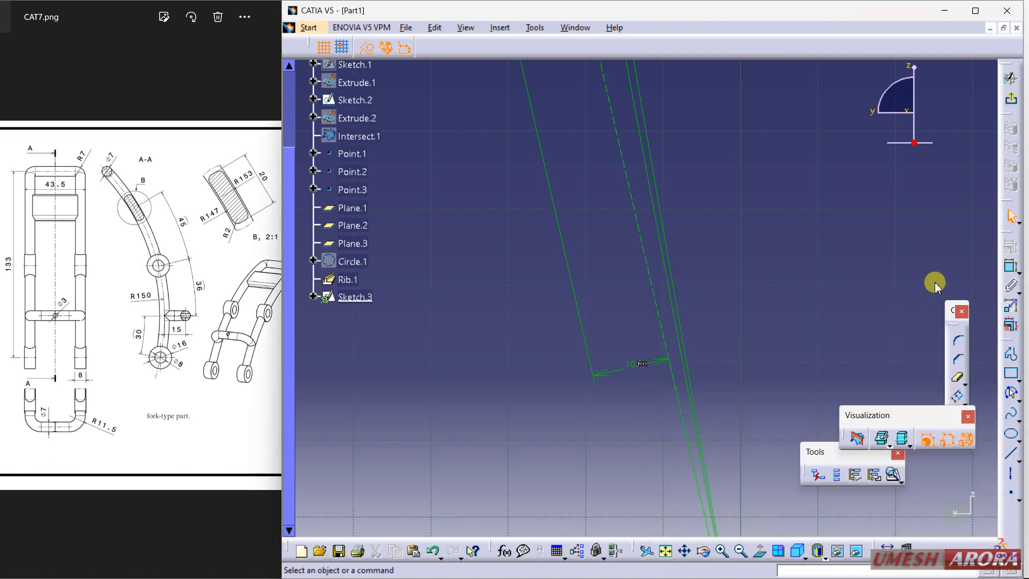
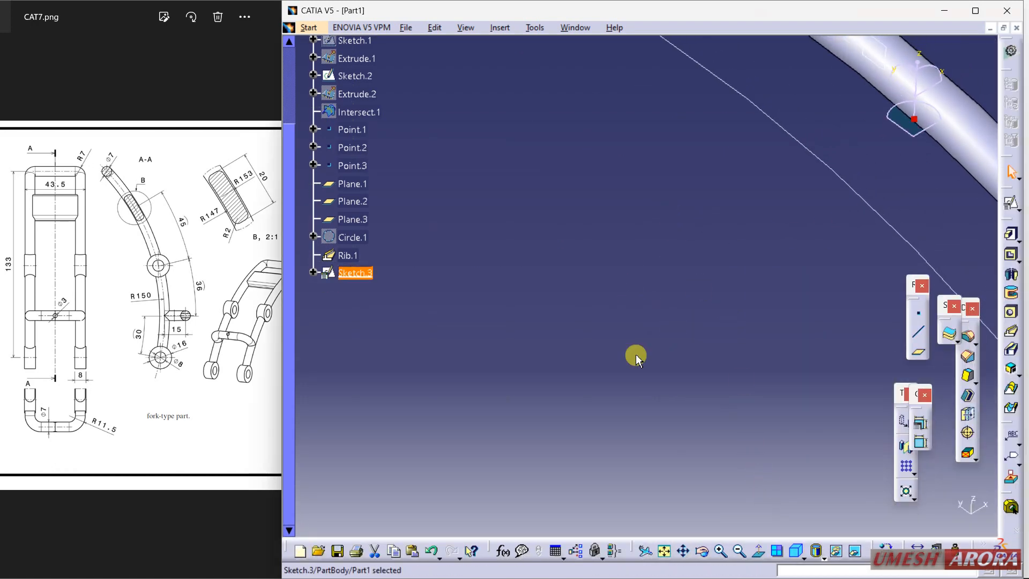
left_click(664, 551)
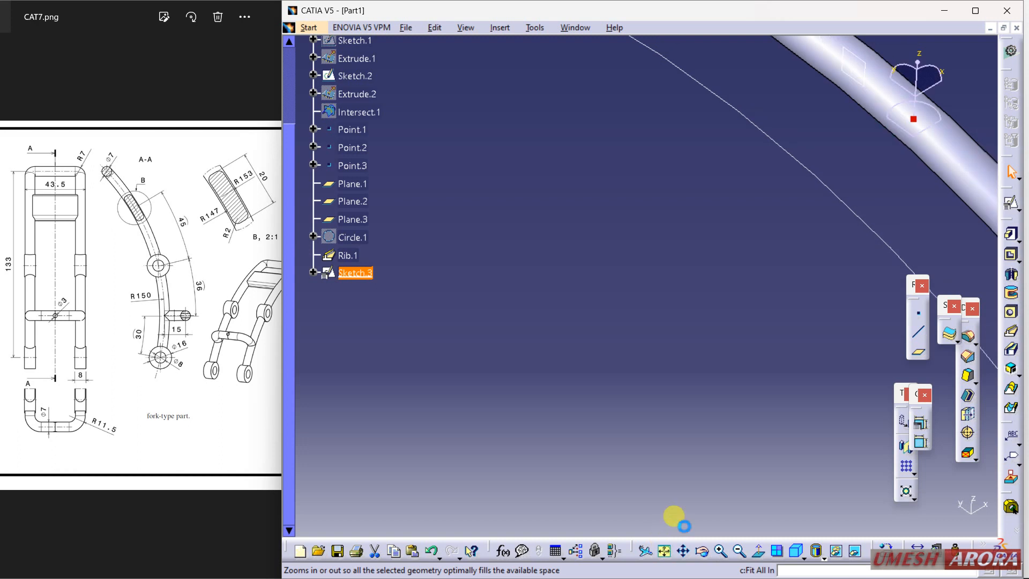
left_click(1007, 234)
left_click(757, 328)
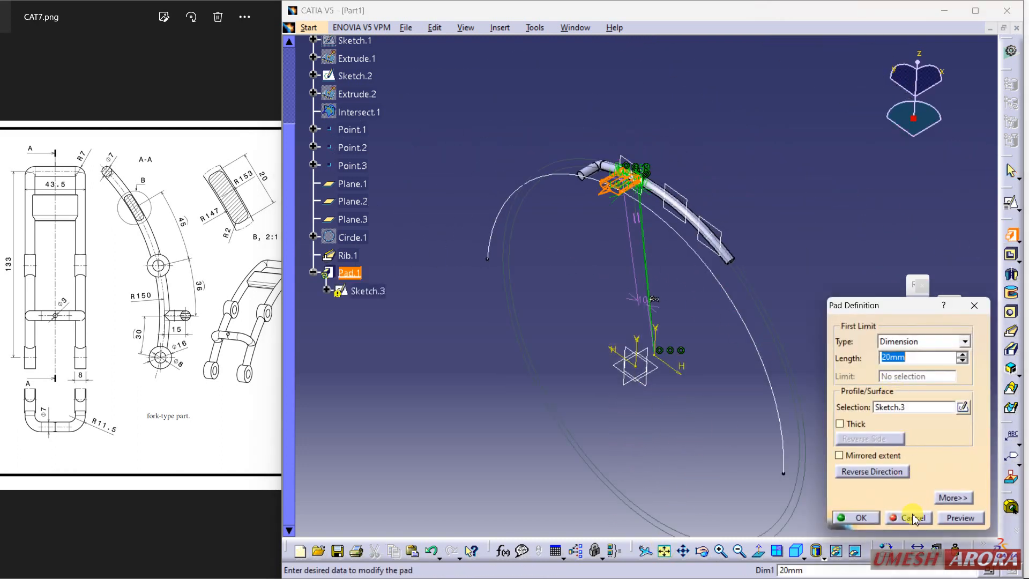
left_click(914, 517)
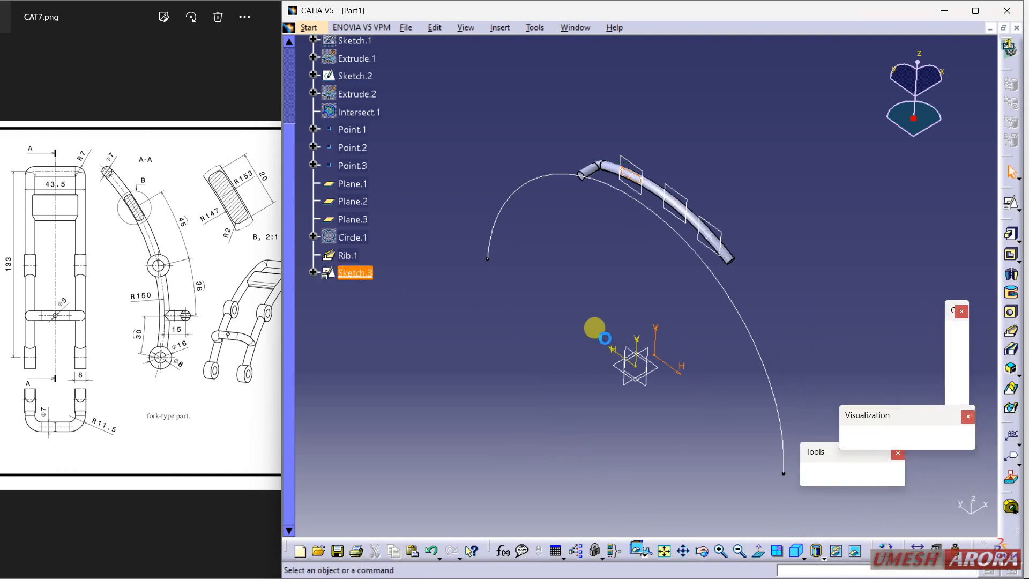
Reopen Sketch.3 and delete the 10 mm offset dimension on the left side of the dashed construction line
mouse_move(647, 439)
middle_mouse_down()
mouse_move(584, 216)
mouse_move(627, 242)
middle_mouse_up()
left_click(615, 124)
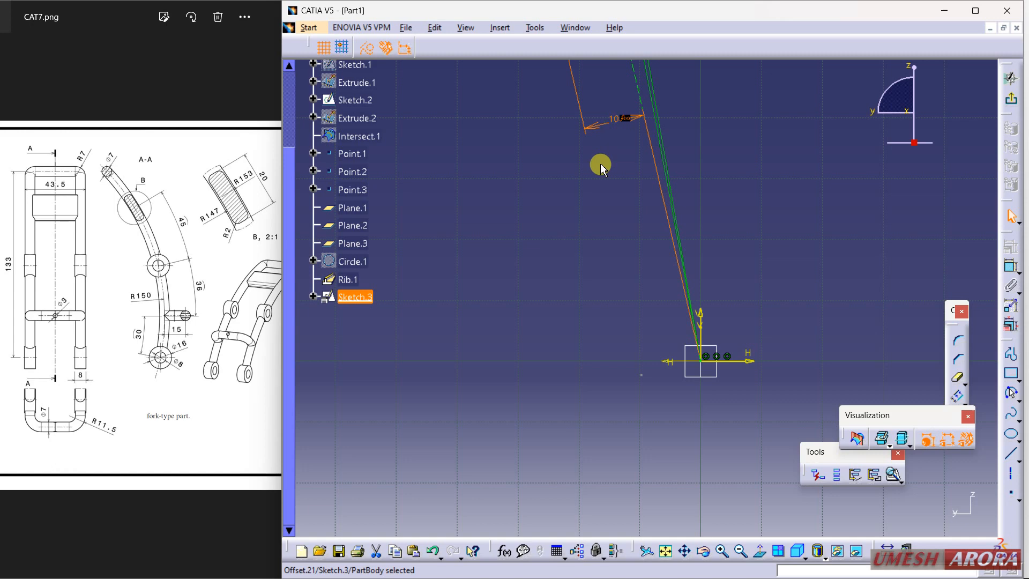
key("Delete")
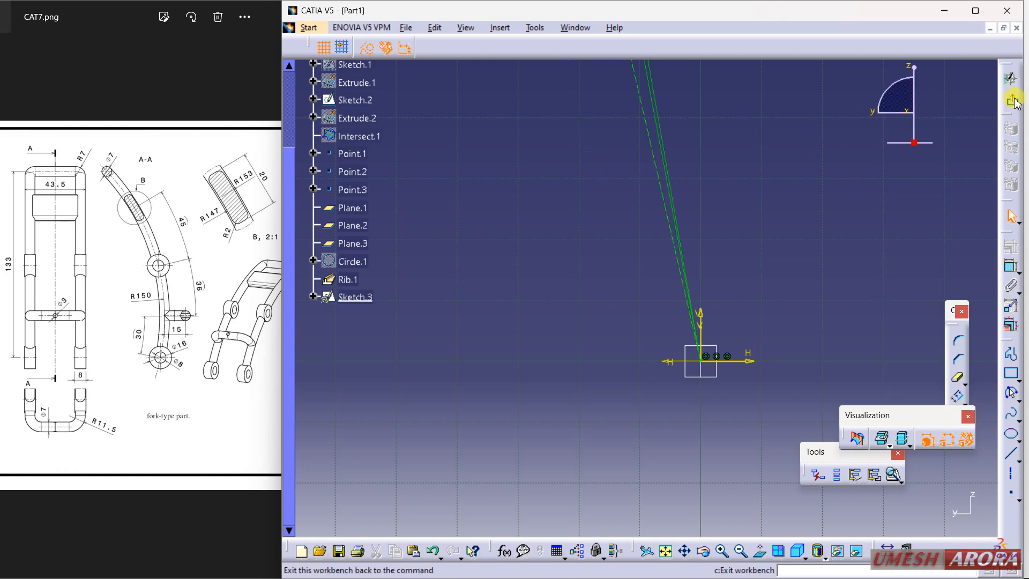
Exit Sketch.3 and pad its rounded profile with an Up to plane limit at the yz plane
left_click(1011, 79)
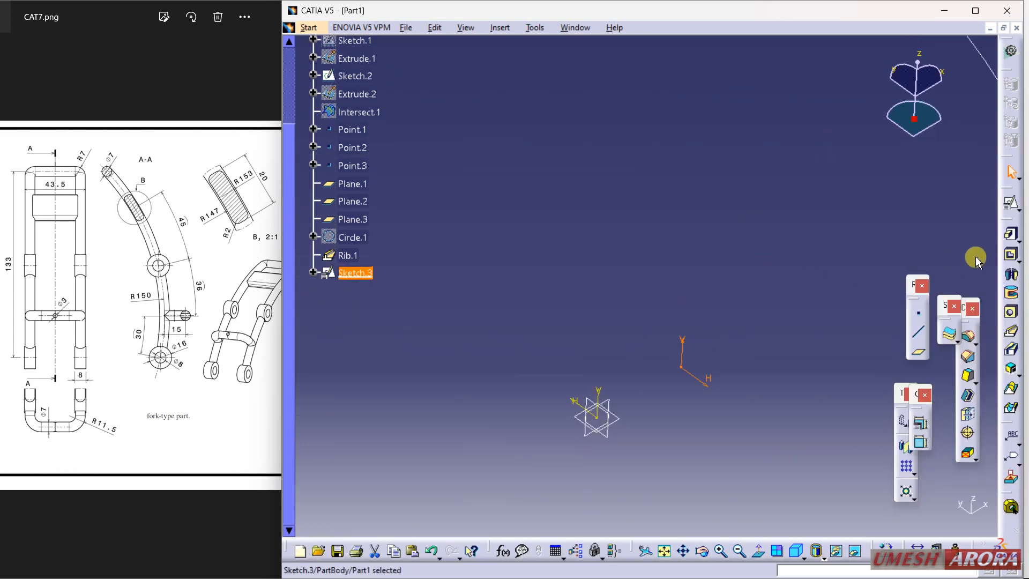
left_click(1010, 234)
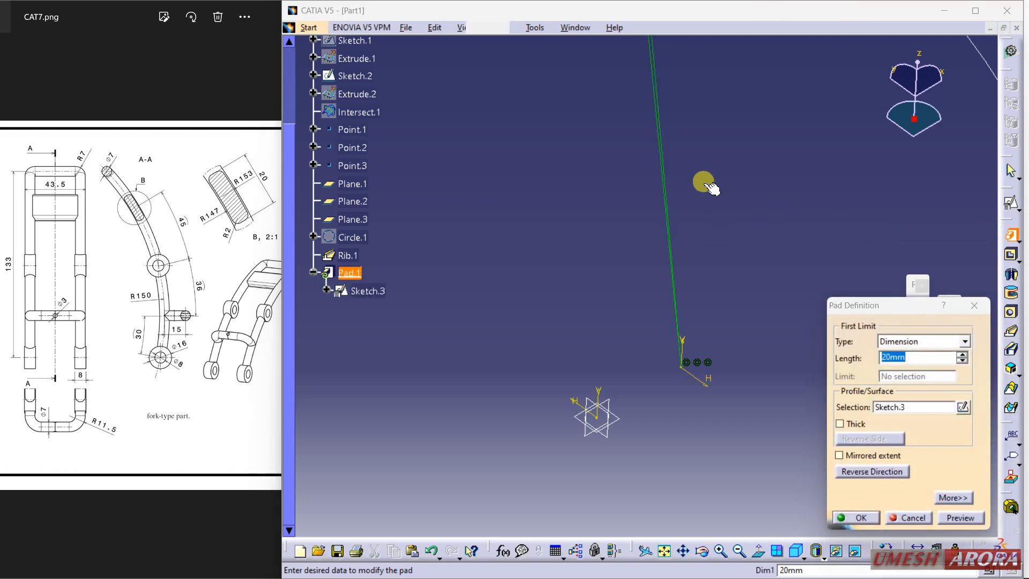
middle_click_drag(704, 182, 735, 448)
mouse_move(661, 152)
middle_mouse_down()
mouse_move(668, 471)
mouse_move(656, 431)
middle_mouse_up()
middle_click_drag(593, 307, 653, 291)
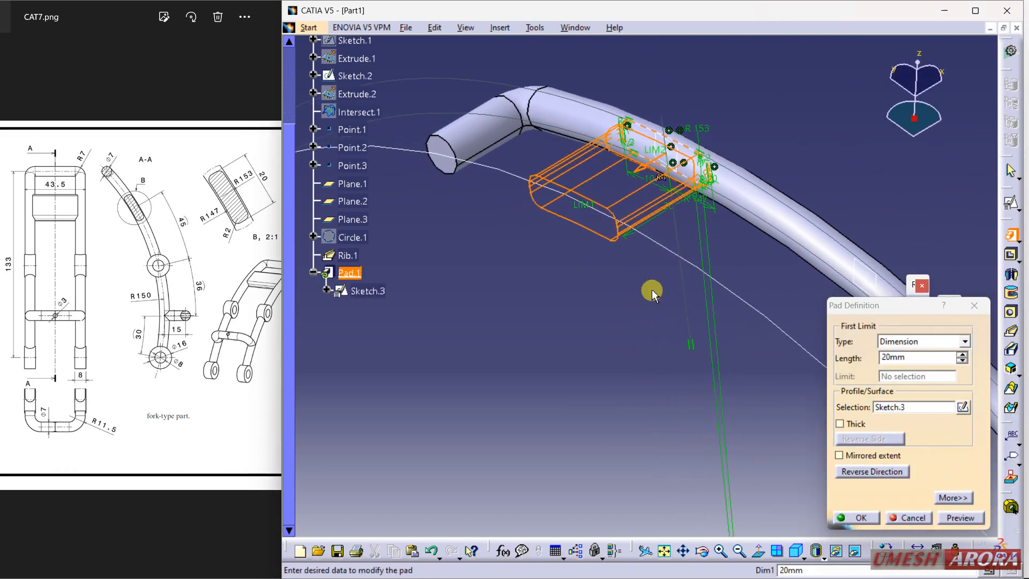
left_click(916, 341)
left_click(911, 385)
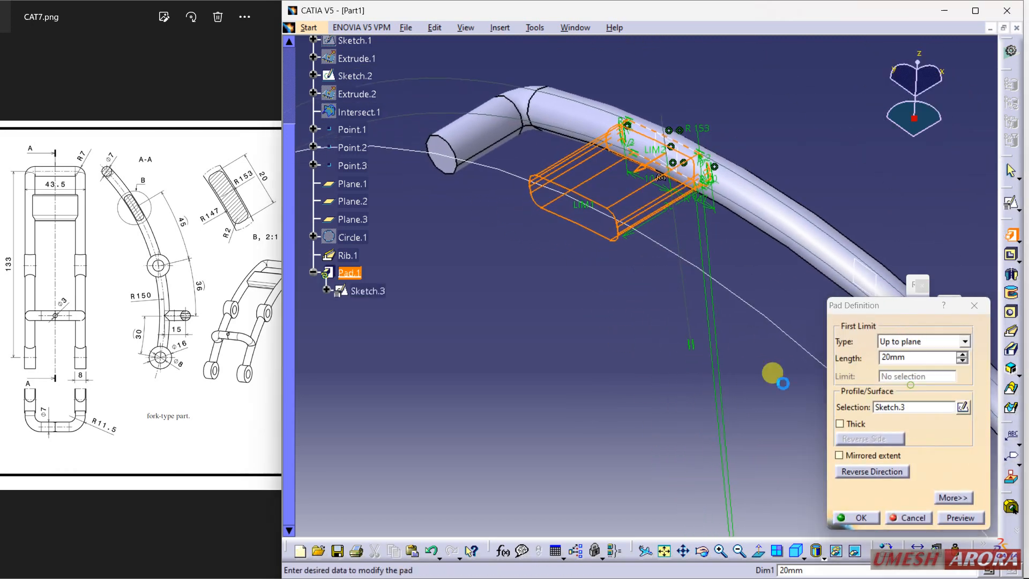
middle_click_drag(622, 404, 609, 323)
left_click(655, 384)
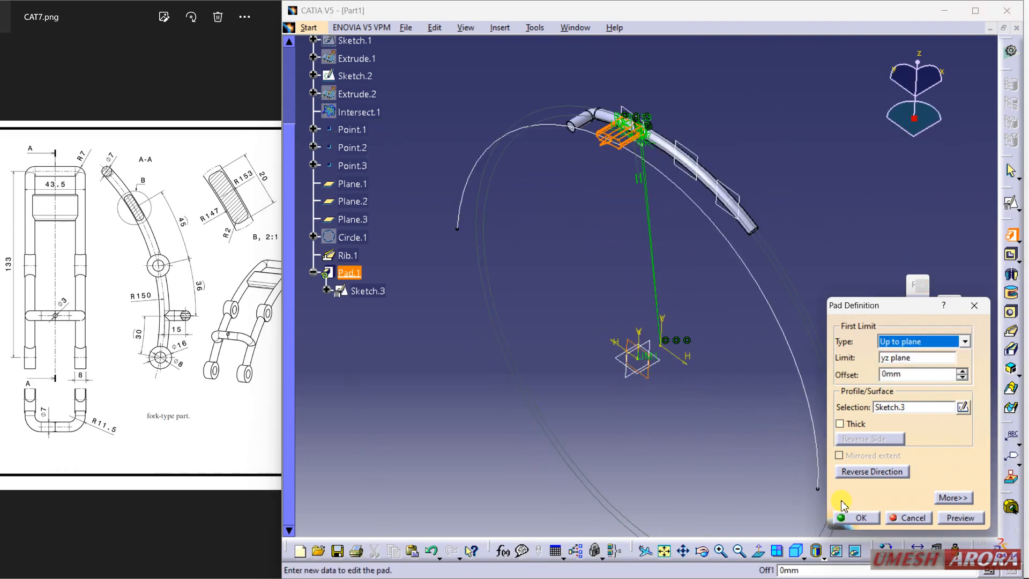
left_click(847, 516)
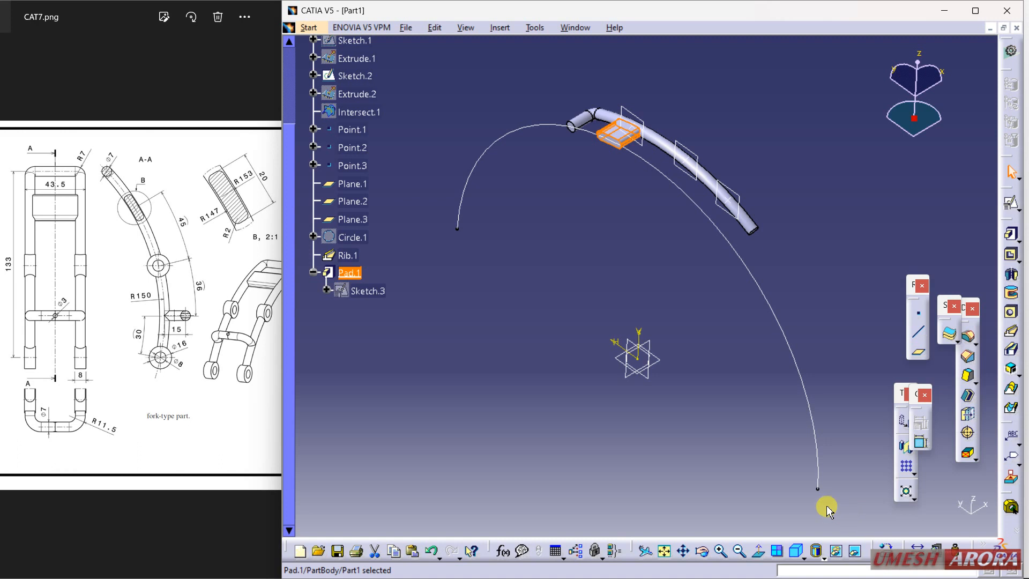
left_click(824, 288)
middle_click_drag(775, 161, 691, 332)
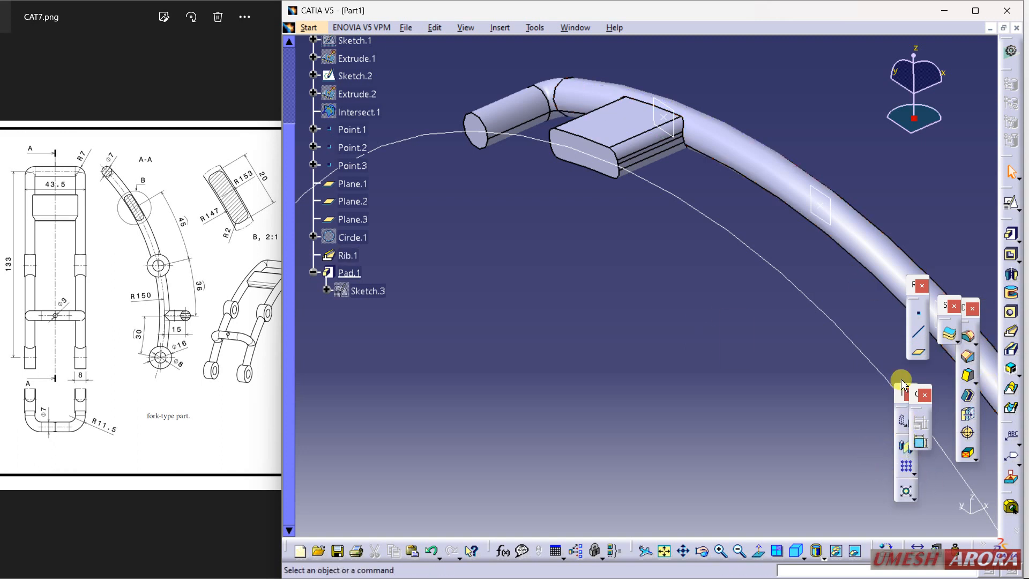
Mirror the current solid about the yz plane to form the second arm of the fork
left_click_drag(901, 396, 869, 400)
left_click(873, 447)
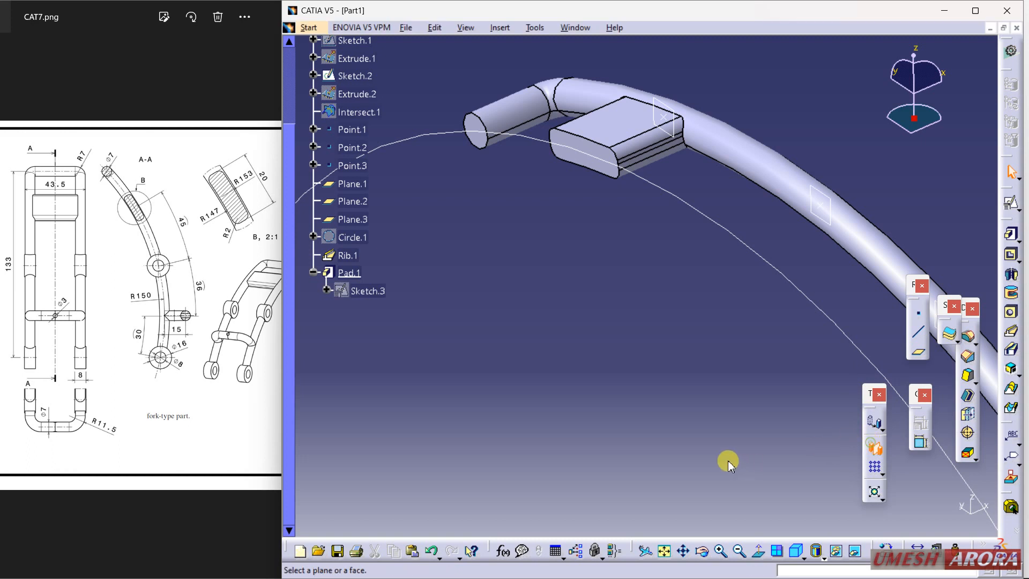
mouse_move(591, 397)
middle_mouse_down()
mouse_move(574, 253)
mouse_move(597, 363)
mouse_move(569, 309)
middle_mouse_up()
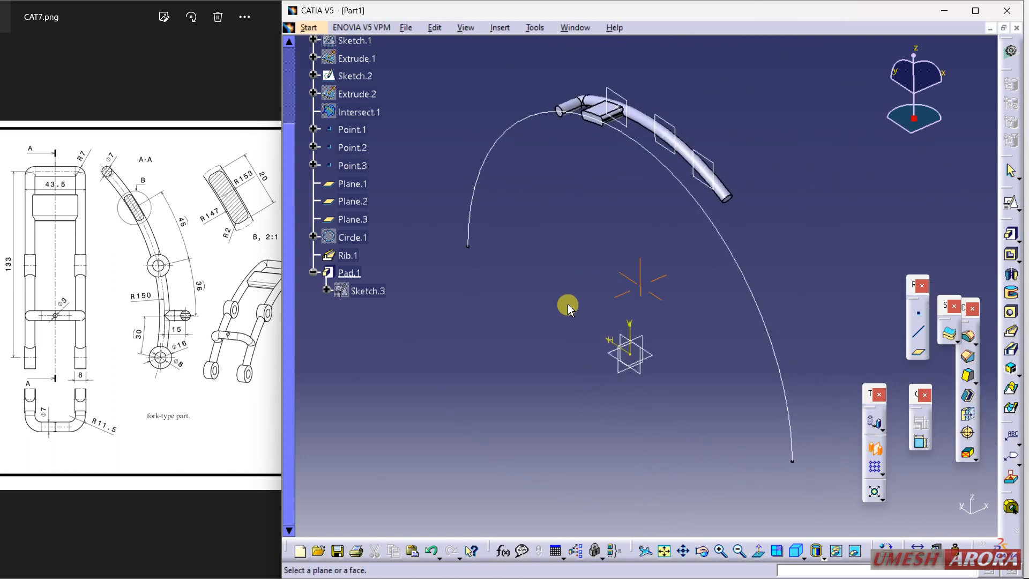
left_click(648, 379)
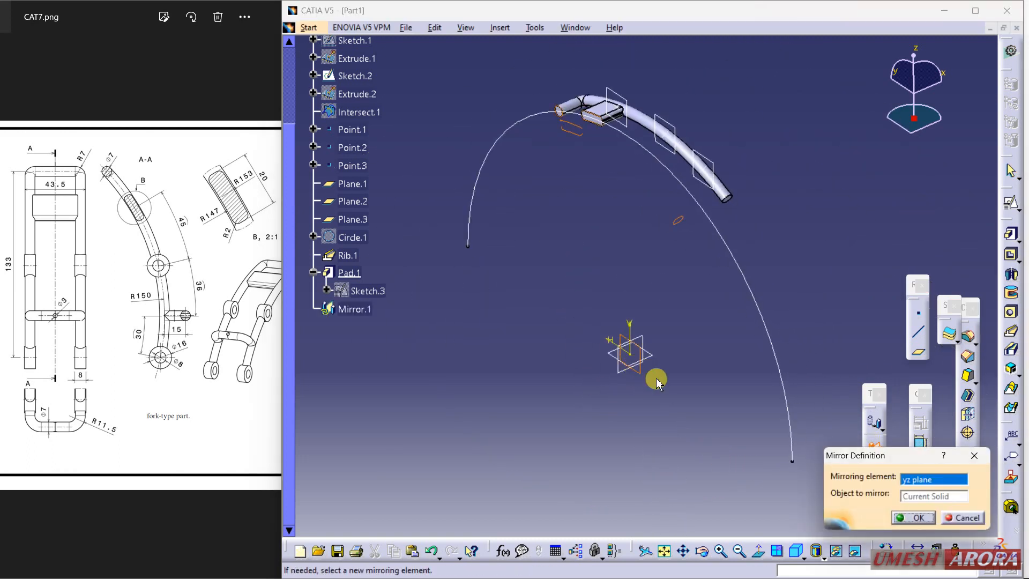
left_click(917, 518)
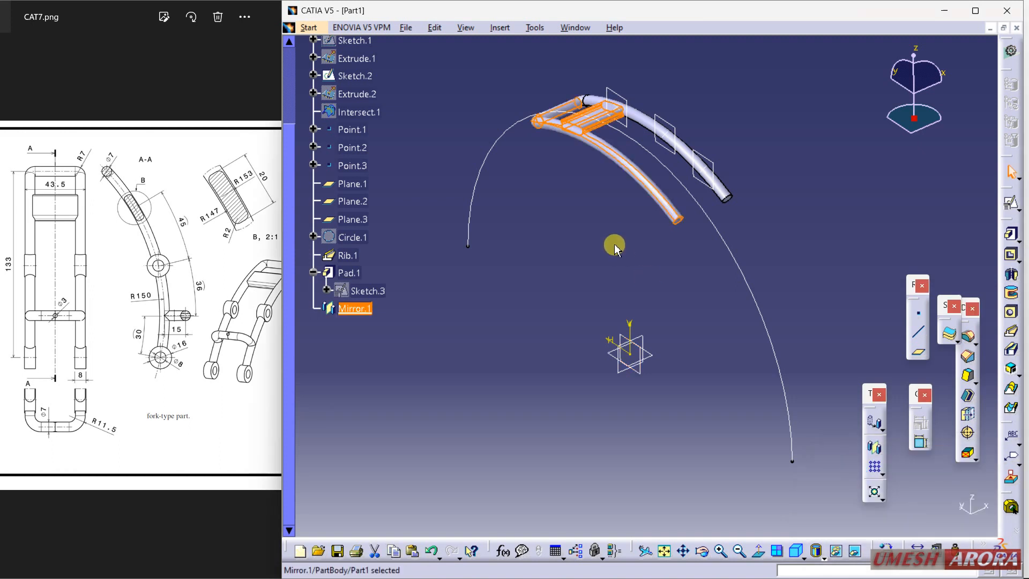
middle_click_drag(586, 223, 642, 259)
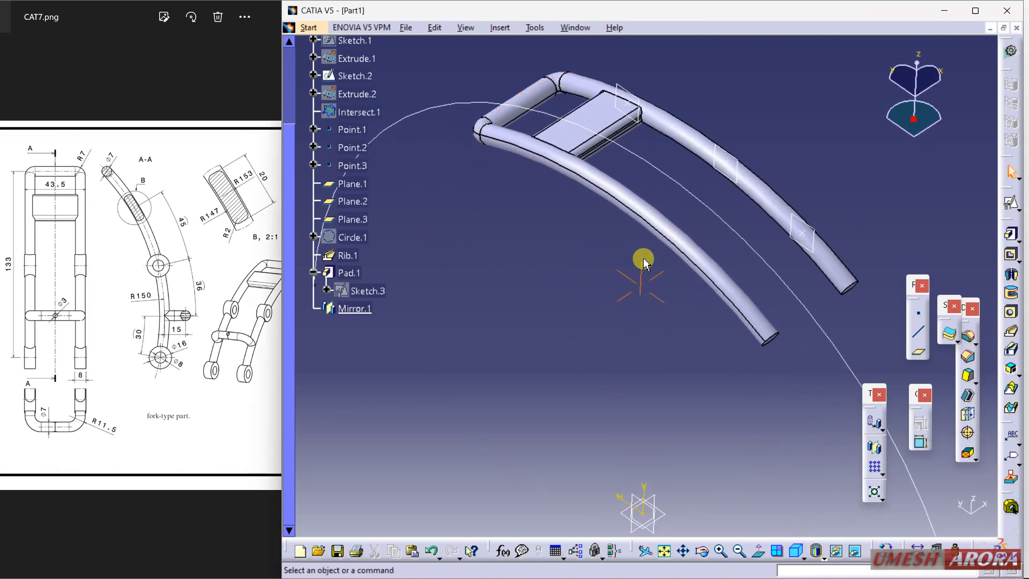
Switch the model display to plain shading without edges
scroll(663, 315, "down", 1)
middle_click(662, 316)
left_click(824, 558)
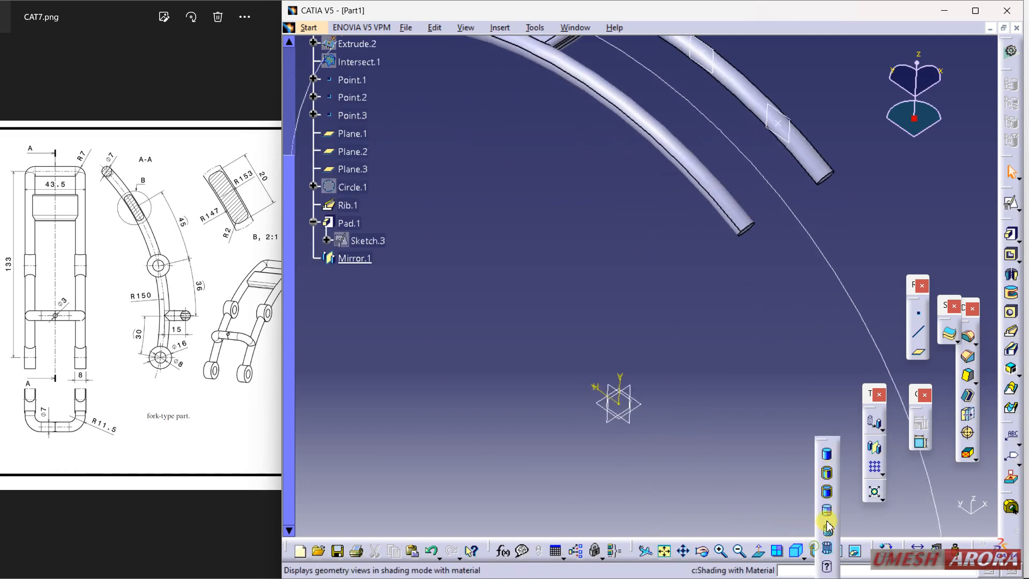
left_click(829, 455)
mouse_move(592, 276)
middle_mouse_down()
mouse_move(615, 437)
mouse_move(606, 382)
middle_mouse_up()
mouse_move(547, 263)
middle_mouse_down()
mouse_move(570, 336)
mouse_move(569, 262)
mouse_move(563, 368)
mouse_move(533, 299)
mouse_move(540, 268)
middle_mouse_up()
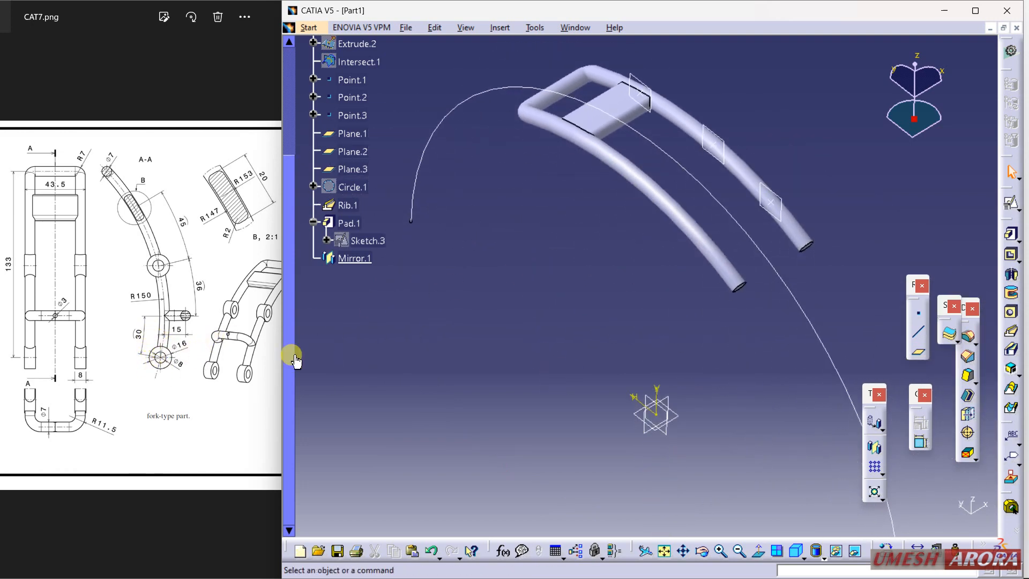
Create a positioned sketch on Plane.1 with implicit origin and orientation
middle_click_drag(788, 253, 582, 266)
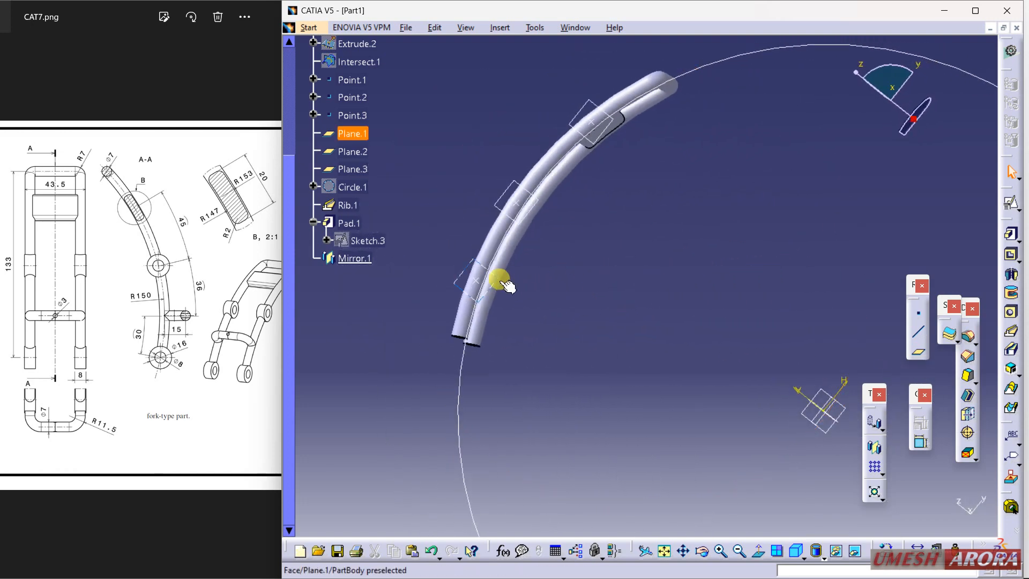
left_click(1013, 208)
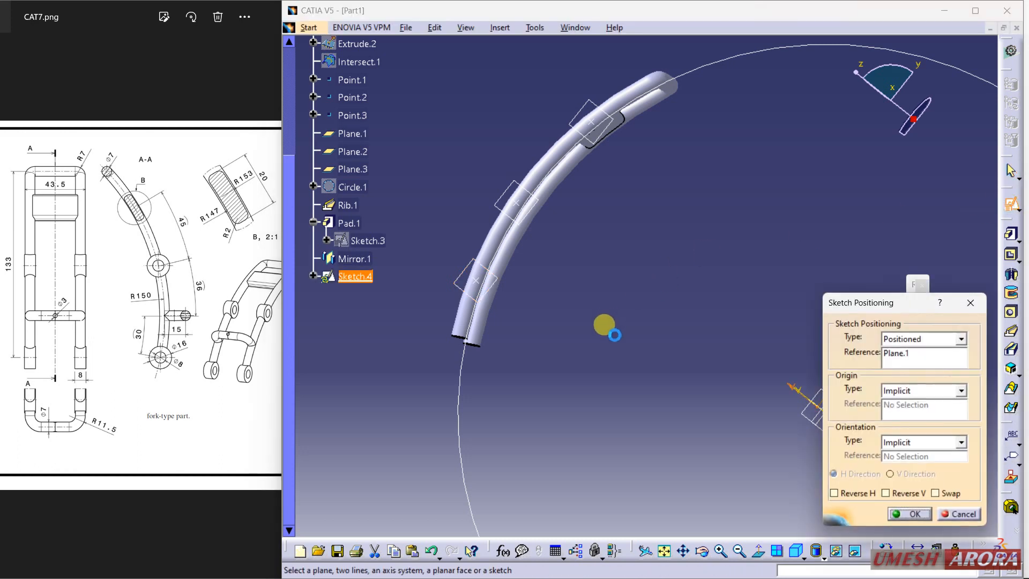
mouse_move(605, 326)
middle_mouse_down()
mouse_move(621, 269)
mouse_move(604, 206)
mouse_move(611, 224)
middle_mouse_up()
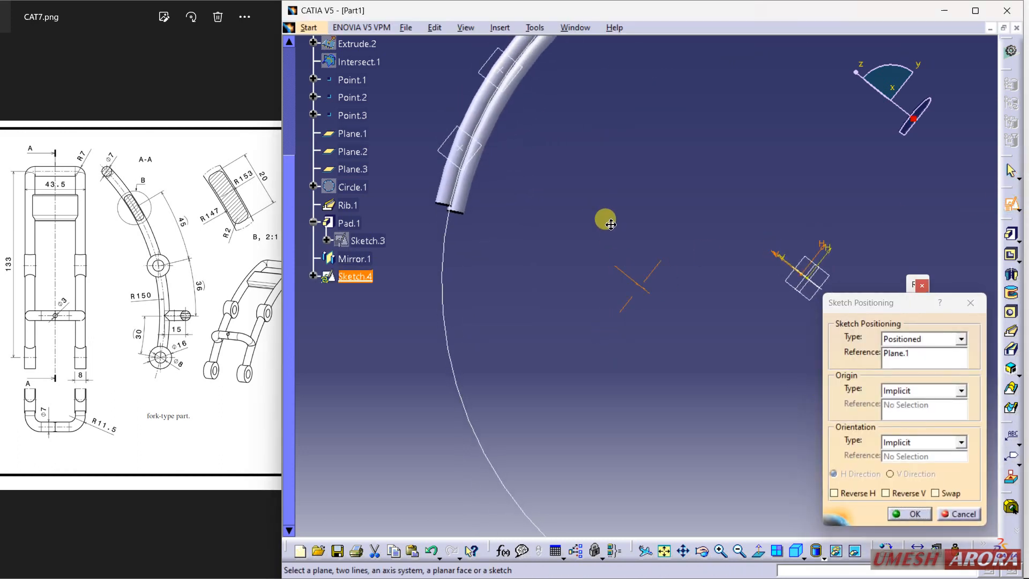
left_click(914, 514)
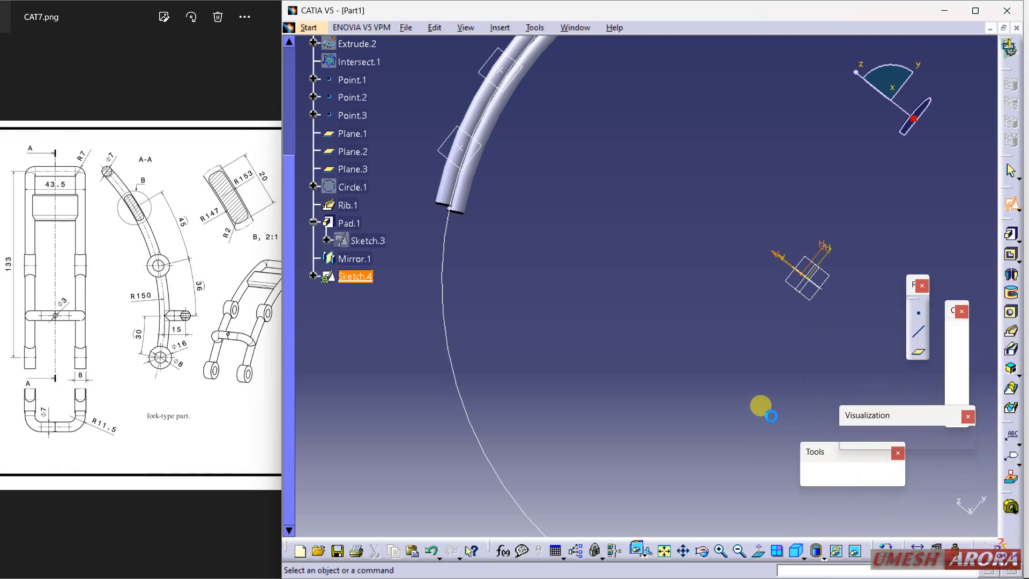
middle_click_drag(626, 331, 746, 245)
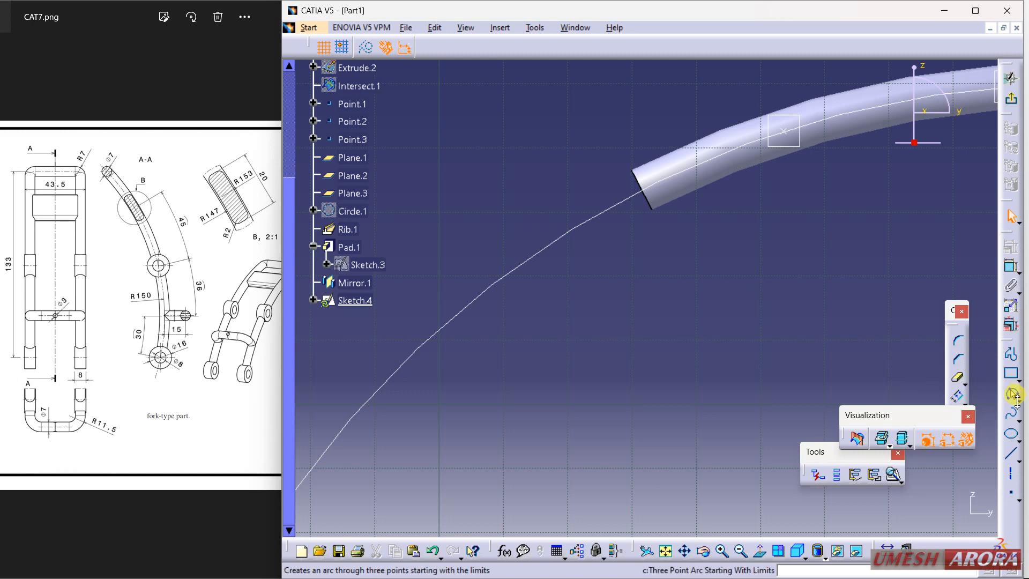
Sketch two concentric circles centred on the guide arc just beyond the tube's end, the outer about 20.7 mm in diameter
left_click(1017, 400)
left_click_drag(894, 414, 568, 142)
left_click(583, 133)
middle_click_drag(638, 270, 633, 322)
left_click(572, 309)
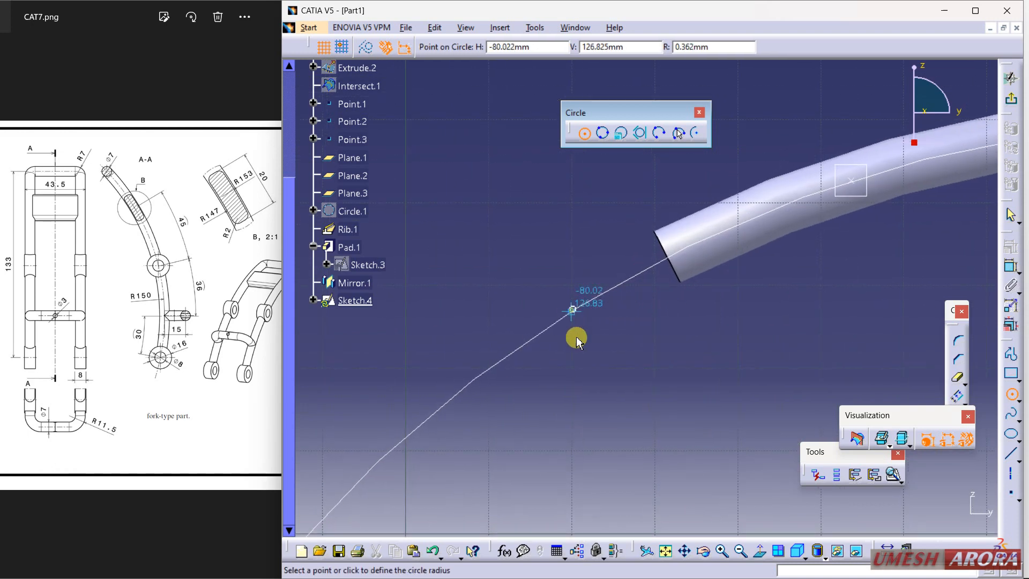
left_click(579, 395)
left_click(584, 134)
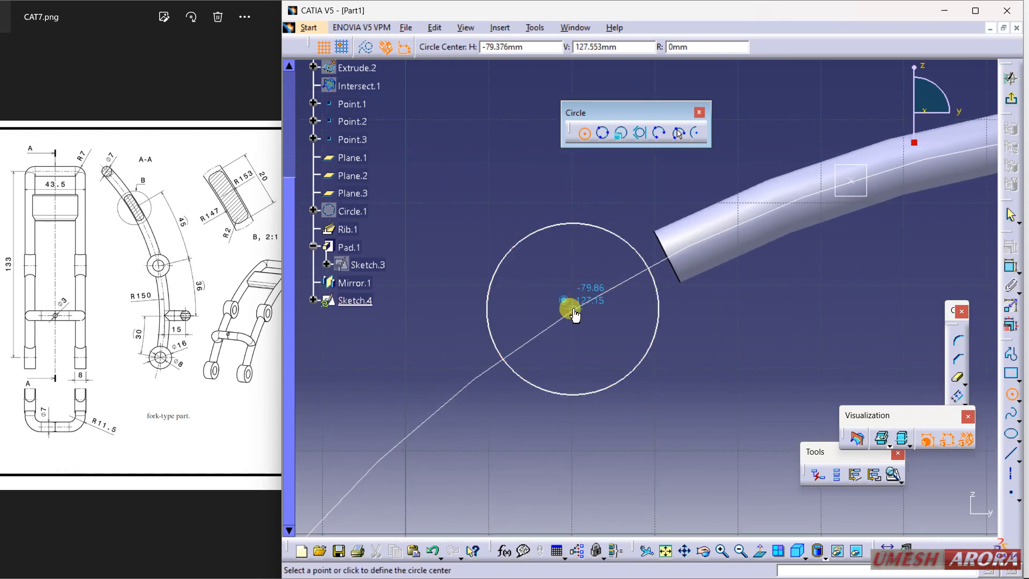
left_click(565, 245)
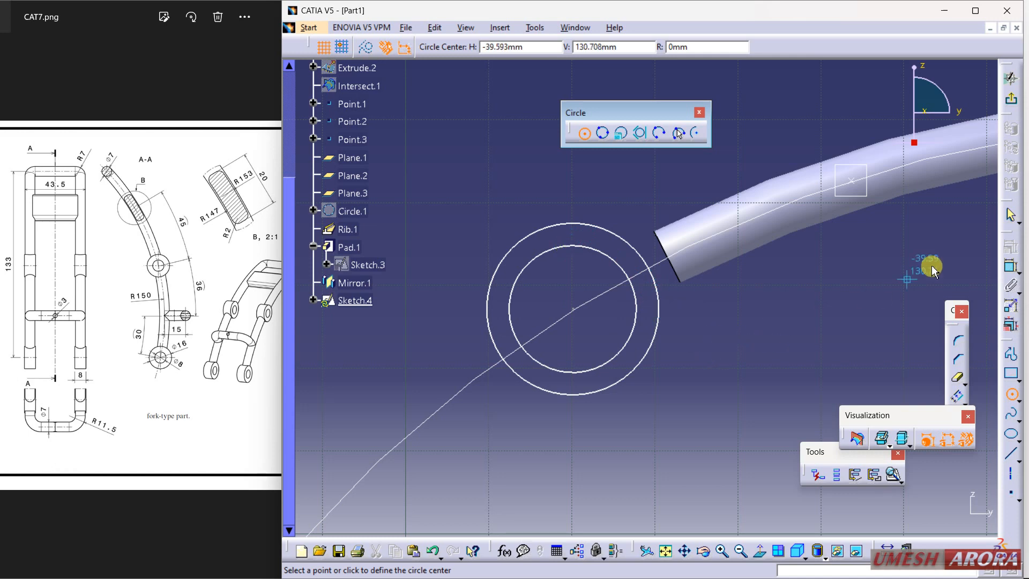
left_click(1010, 214)
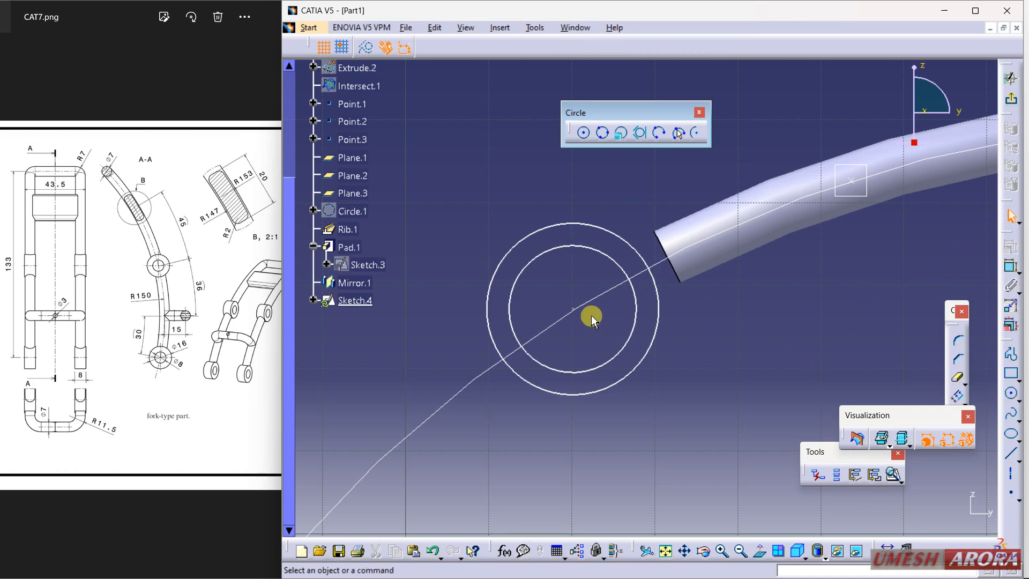
Constrain the circles' centre point to be coincident with the guide arc
left_click(574, 308)
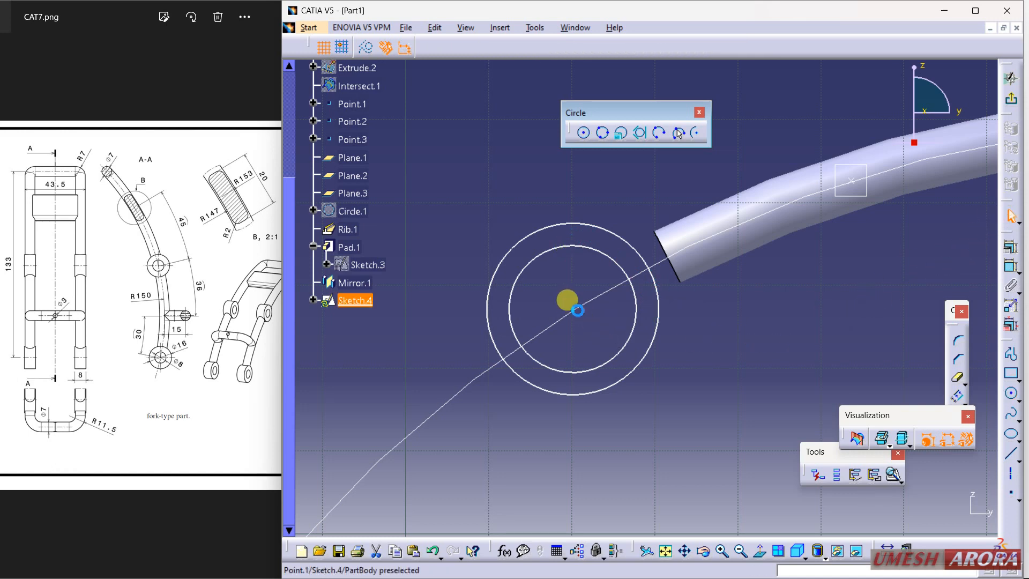
left_click(598, 296, "ctrl")
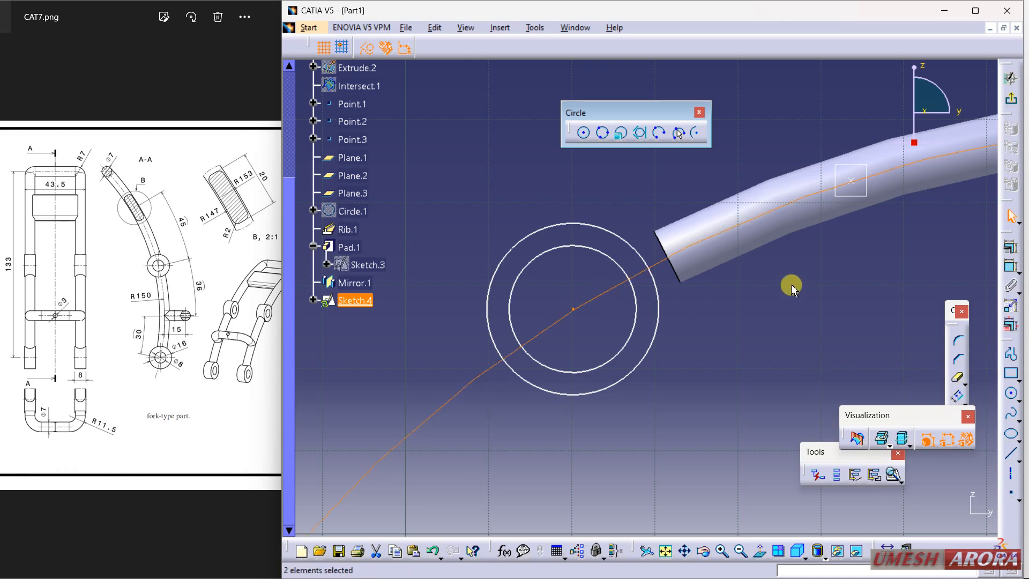
left_click(1011, 247)
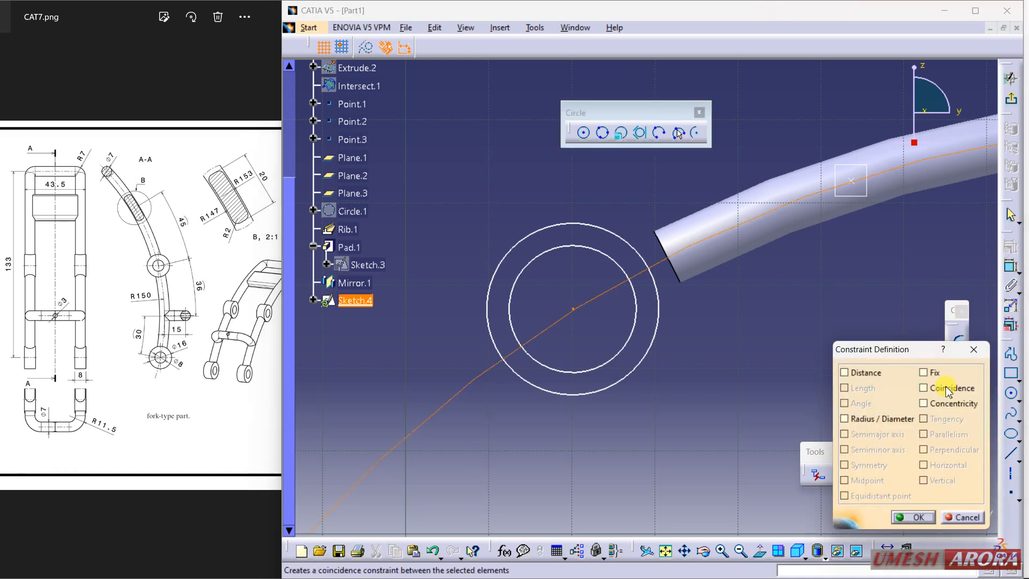
left_click(945, 389)
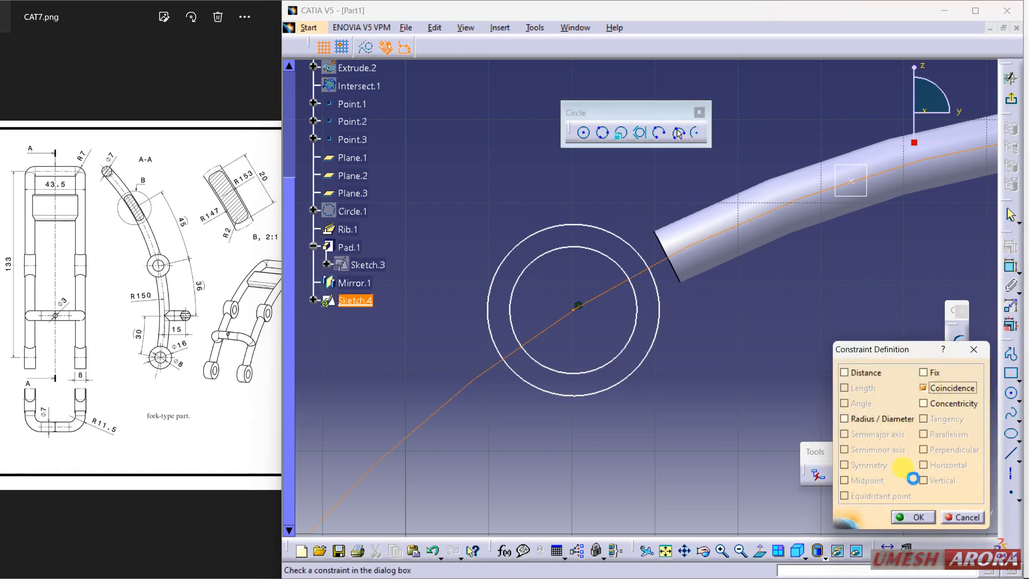
left_click(913, 518)
Dimension the circles' centre from the tube's end edge and set the distance to 6 mm
left_click(1006, 266)
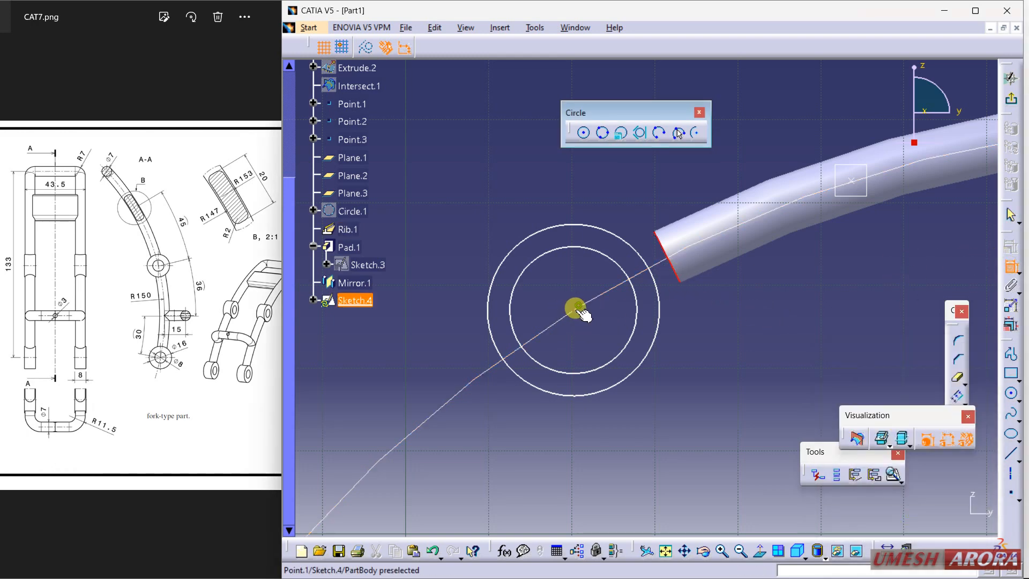
left_click(585, 195)
double_click(588, 198)
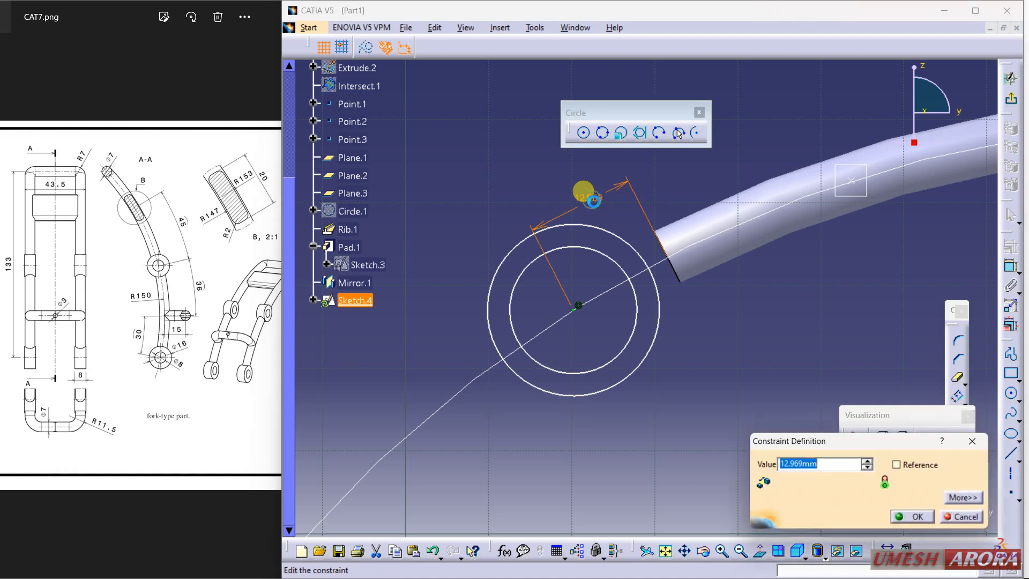
type("6")
key("Return")
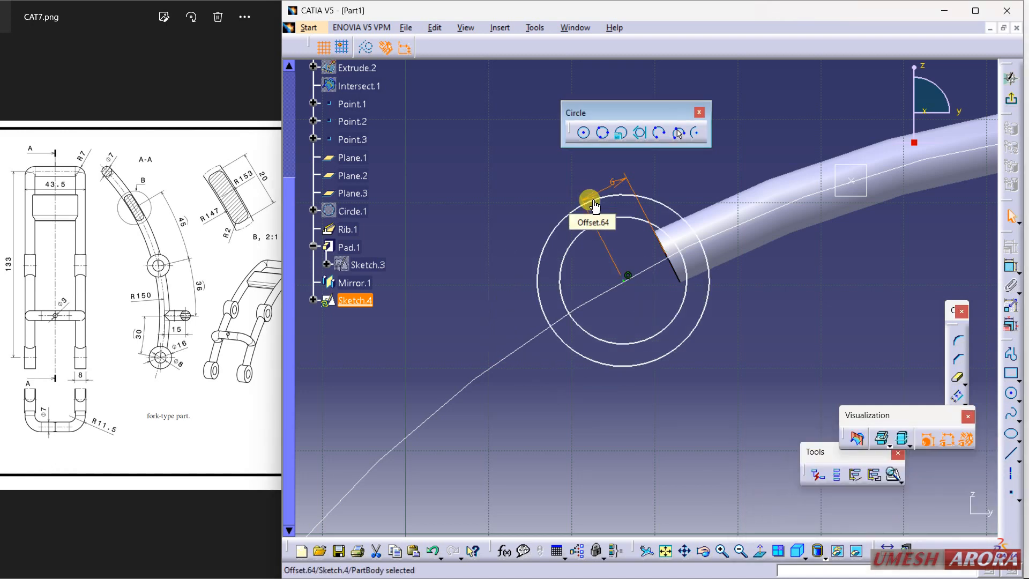
left_click(747, 302)
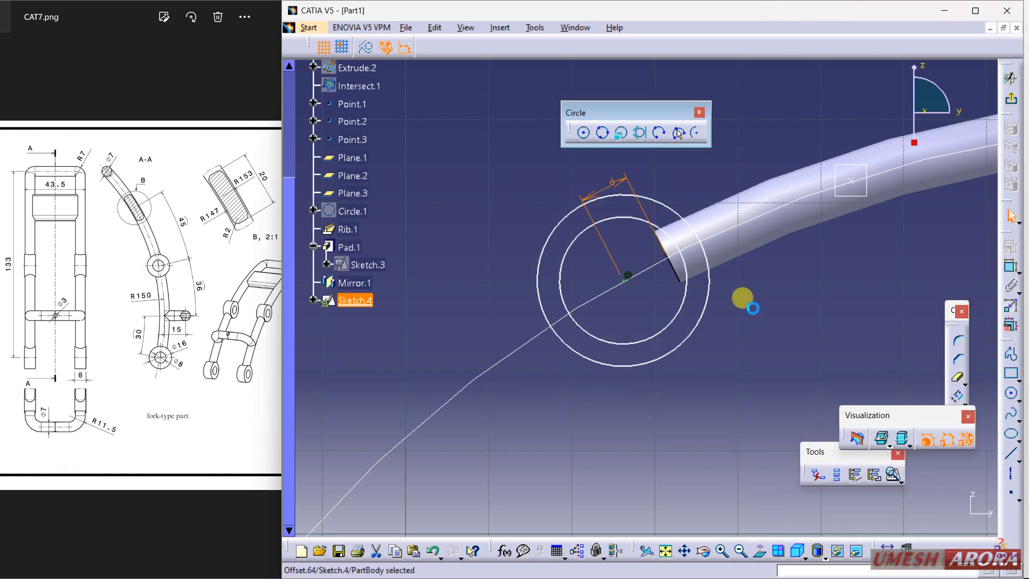
Dimension the outer circle's diameter and set it to 16 mm
left_click(694, 338)
left_click(694, 390)
double_click(702, 394)
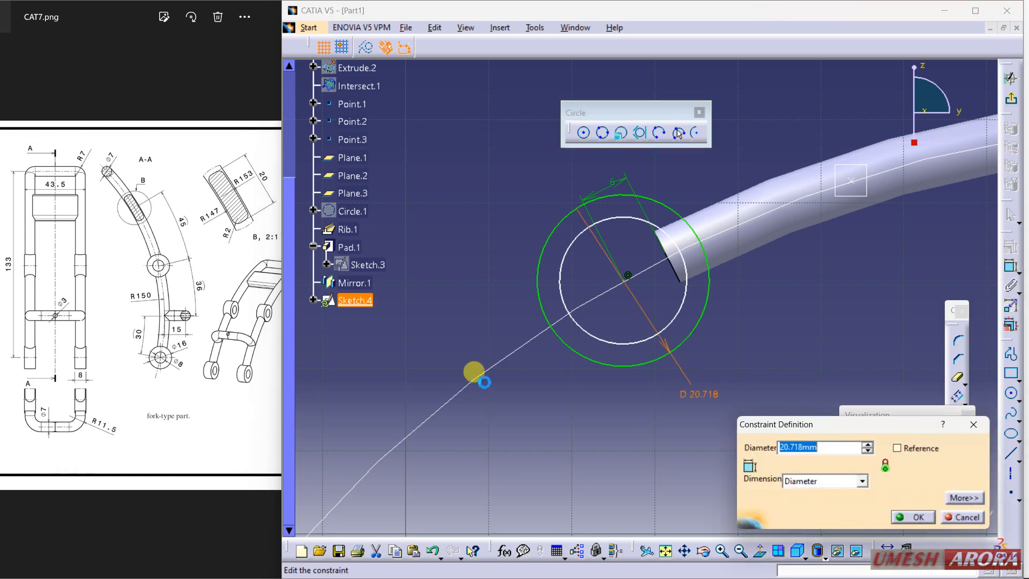
key("Return")
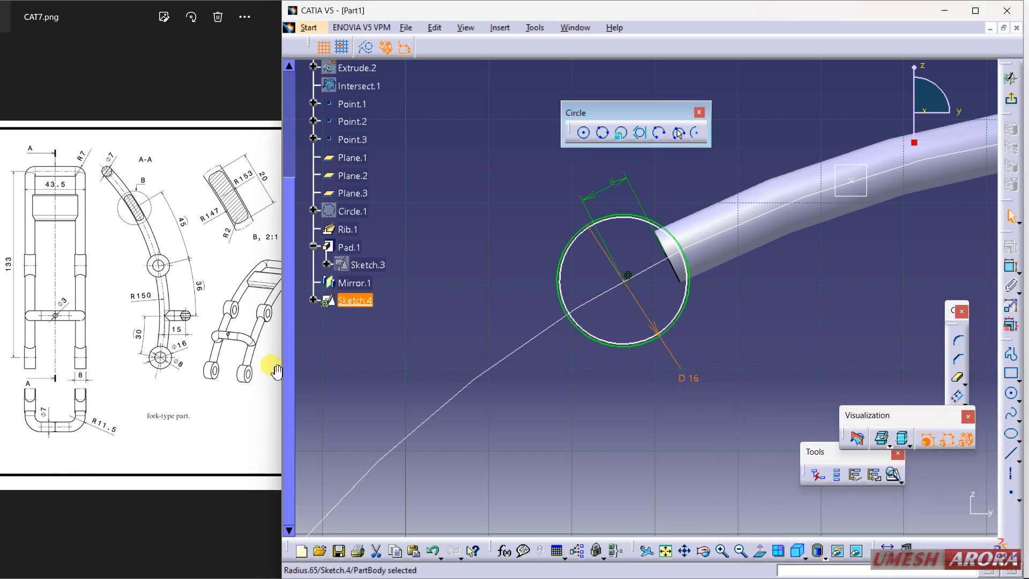
Dimension the inner circle's diameter and set it to 8 mm
left_click(600, 342)
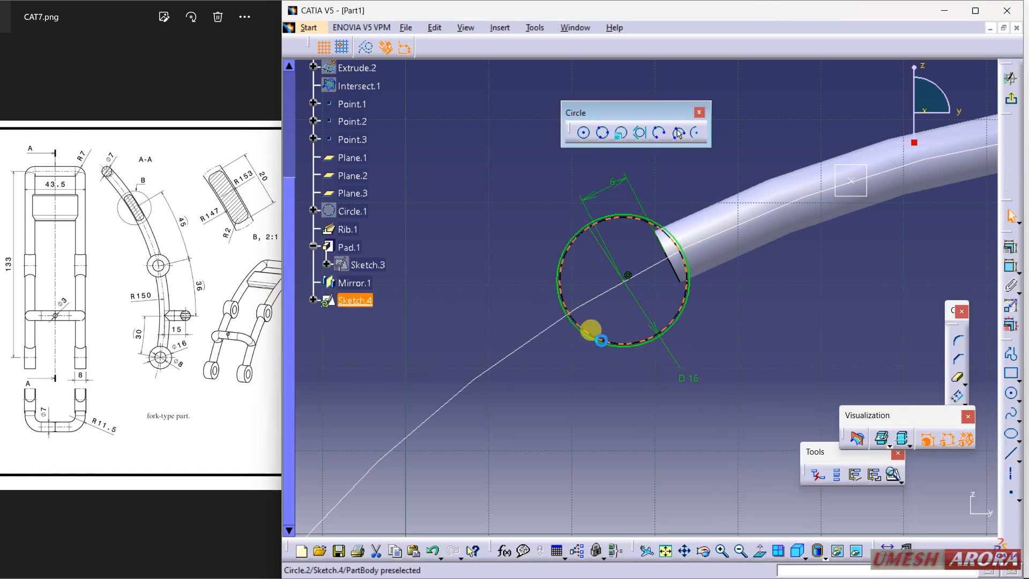
left_click(1012, 268)
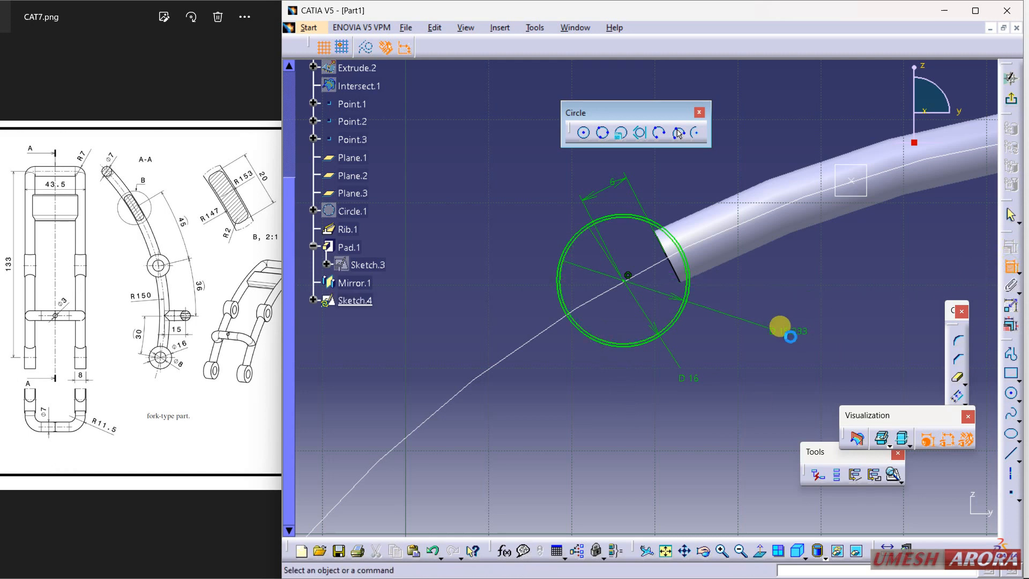
double_click(795, 332)
type("8")
key("Return")
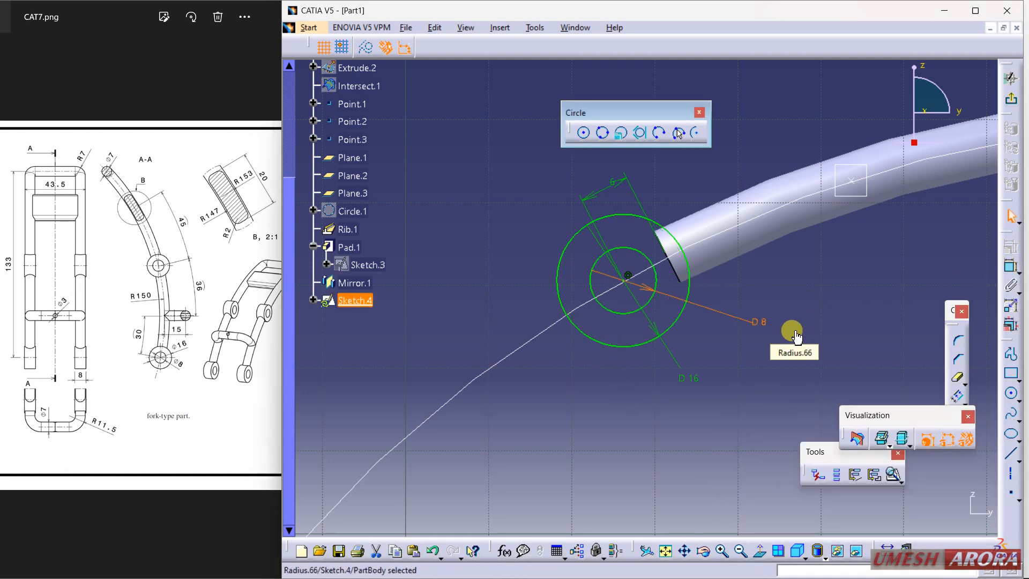
Close the sketch and pad the ring profile 4 mm with mirrored extent at the end of the arm
left_click(1012, 100)
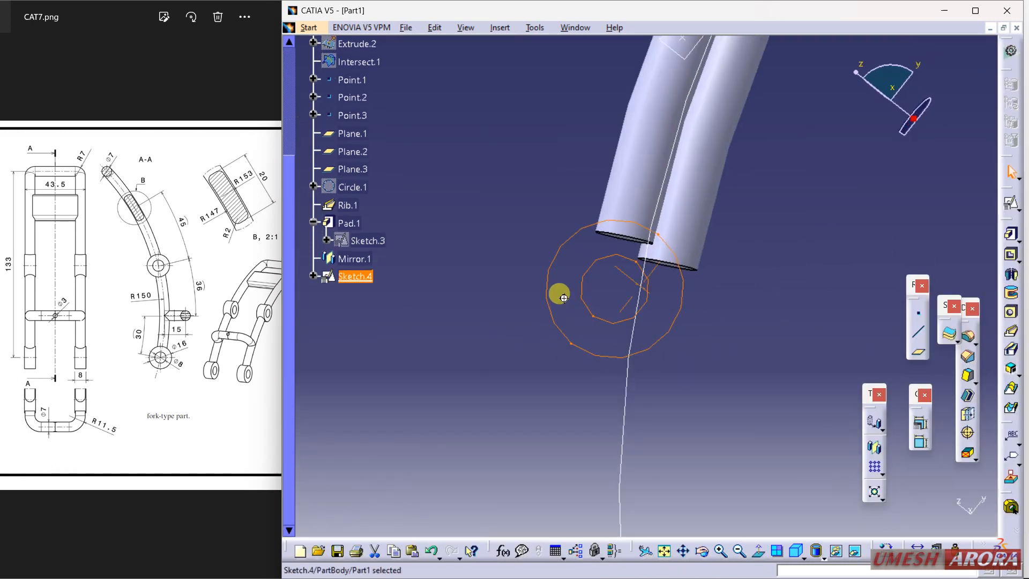
mouse_move(558, 294)
middle_mouse_down()
mouse_move(778, 332)
mouse_move(953, 255)
middle_mouse_up()
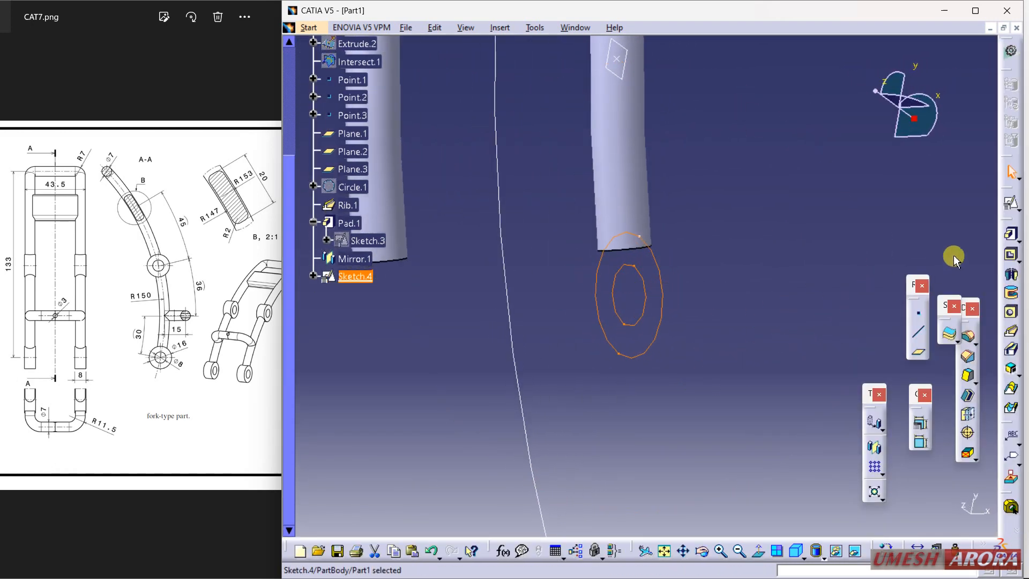
left_click(1012, 238)
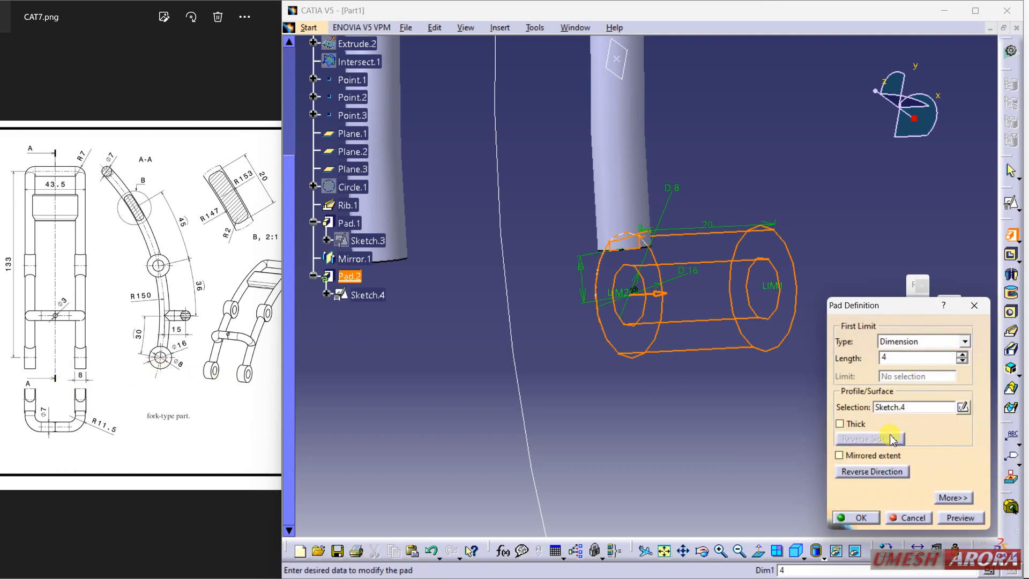
left_click(885, 460)
left_click(857, 517)
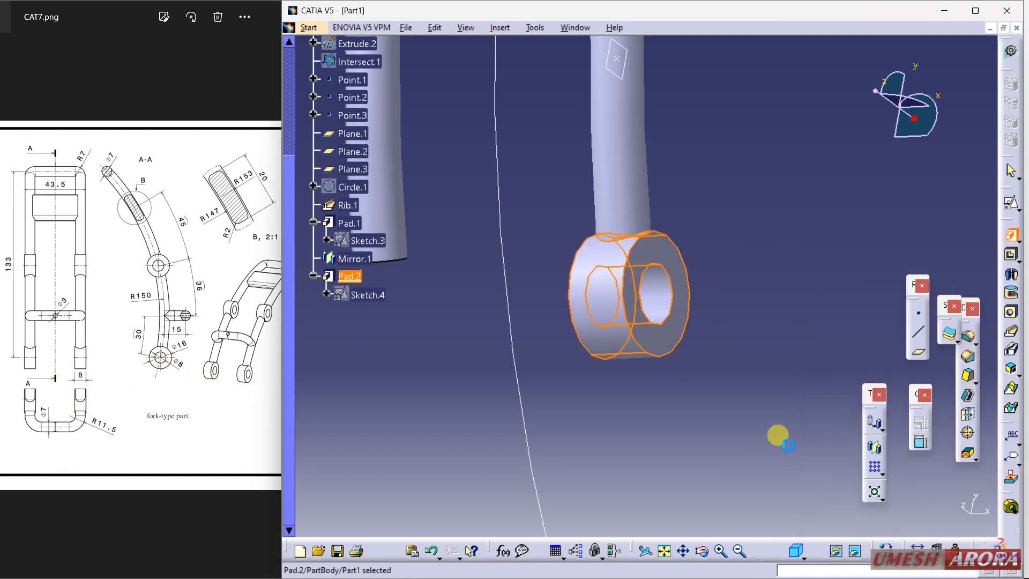
Mirror the ring-shaped eye about the yz plane onto the end of the other arm
middle_click_drag(724, 338, 754, 266)
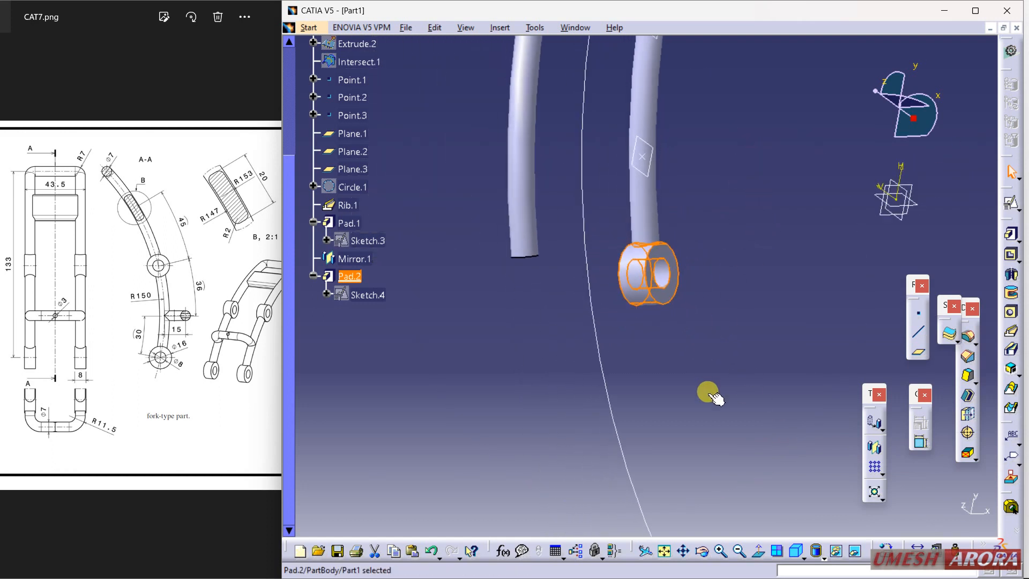
left_click(874, 447)
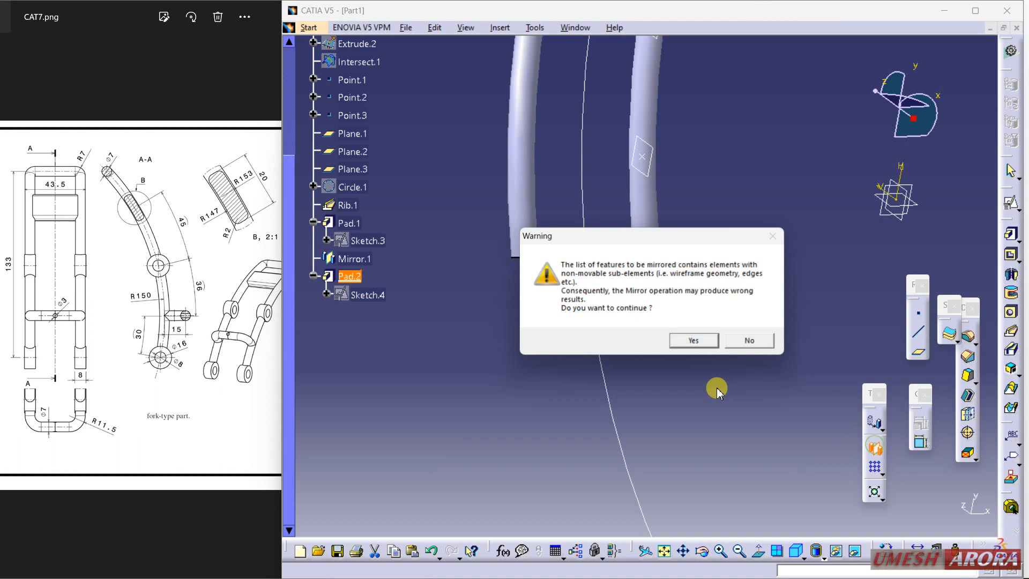
left_click(694, 341)
middle_click_drag(715, 195, 720, 375)
left_click(689, 304)
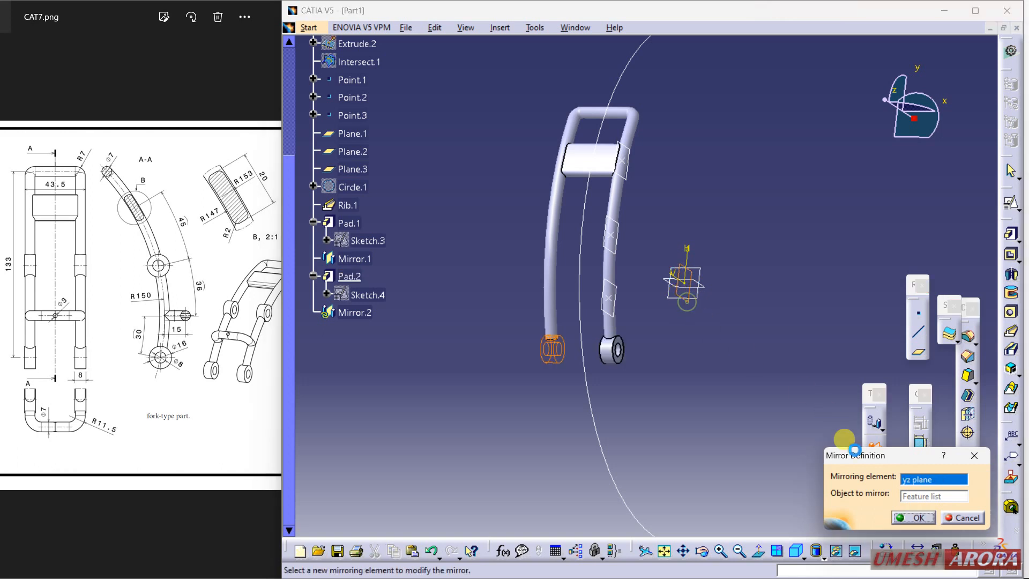
left_click(898, 517)
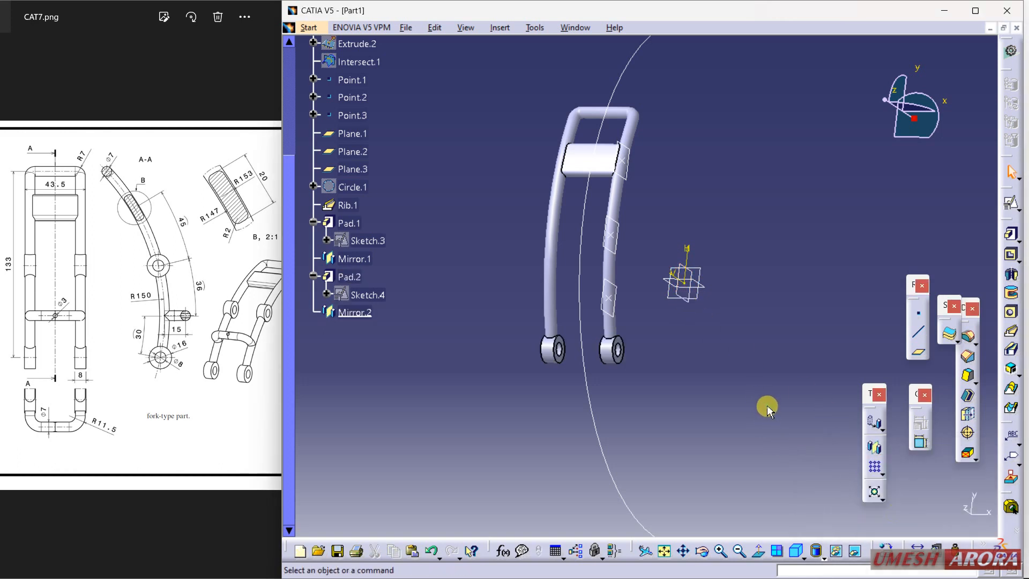
Start a positioned sketch on Plane.2 and draw a circle about 20 mm in diameter centred near Point.2
middle_click_drag(767, 405, 632, 352)
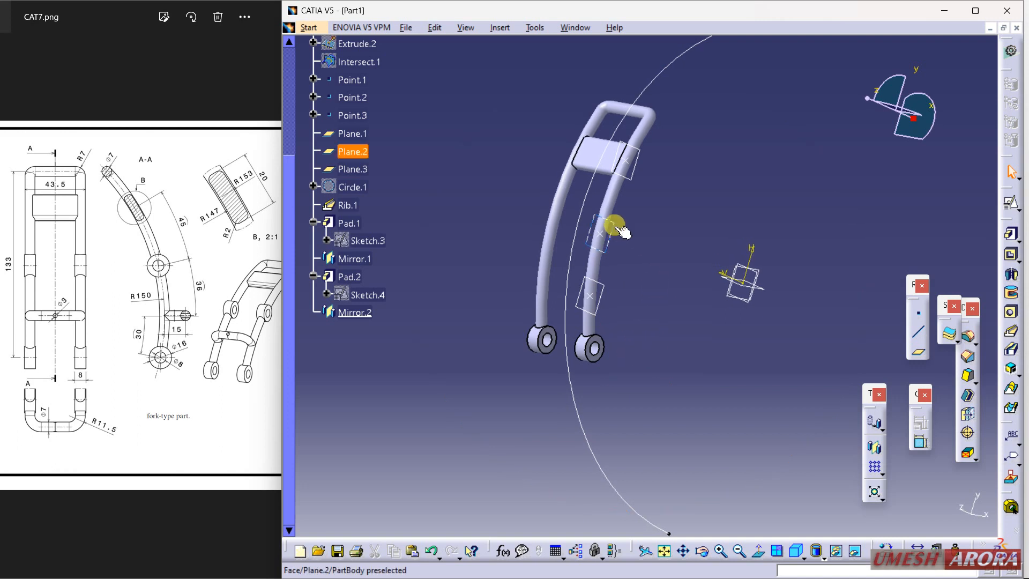
left_click(1011, 203)
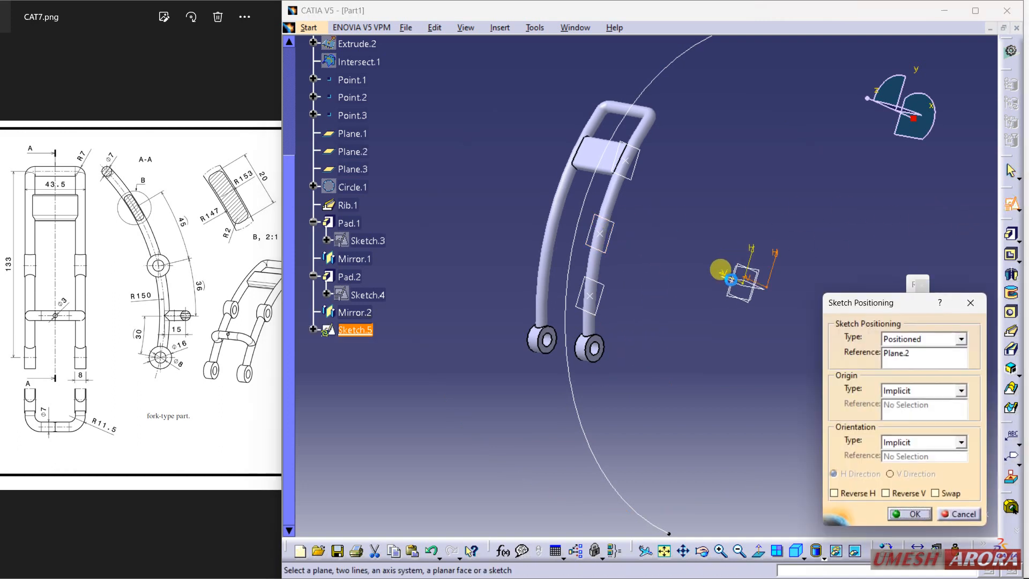
left_click(910, 514)
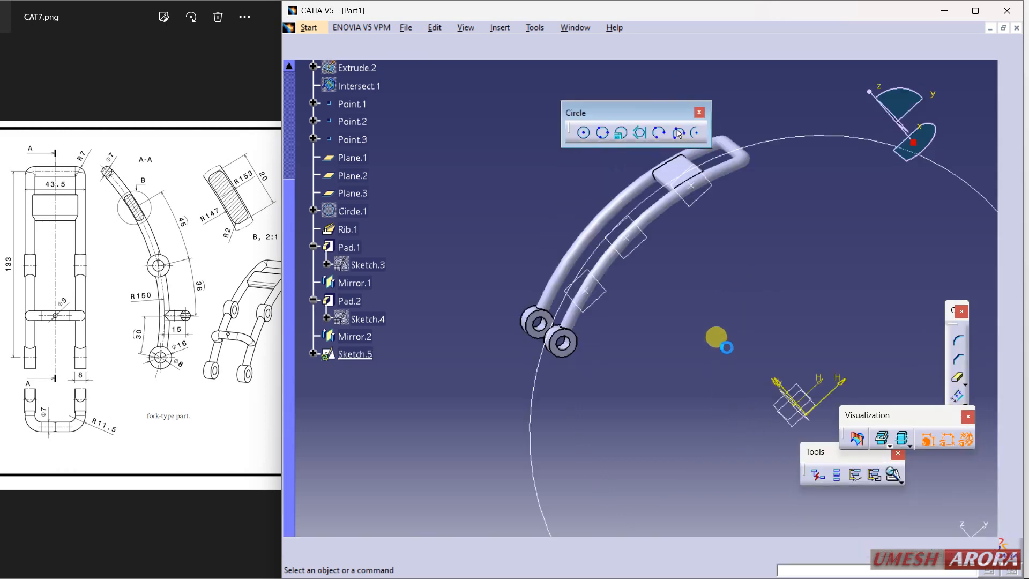
mouse_move(695, 319)
middle_mouse_down()
mouse_move(698, 246)
mouse_move(649, 391)
mouse_move(659, 366)
mouse_move(687, 351)
middle_mouse_up()
left_click(650, 392)
left_click(1012, 395)
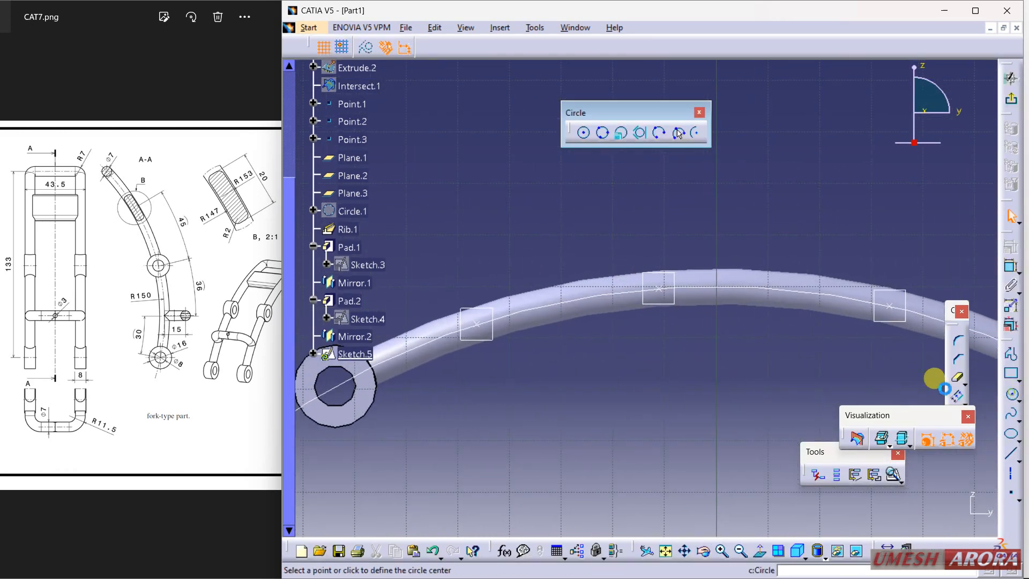
left_click(651, 291)
left_click(661, 337)
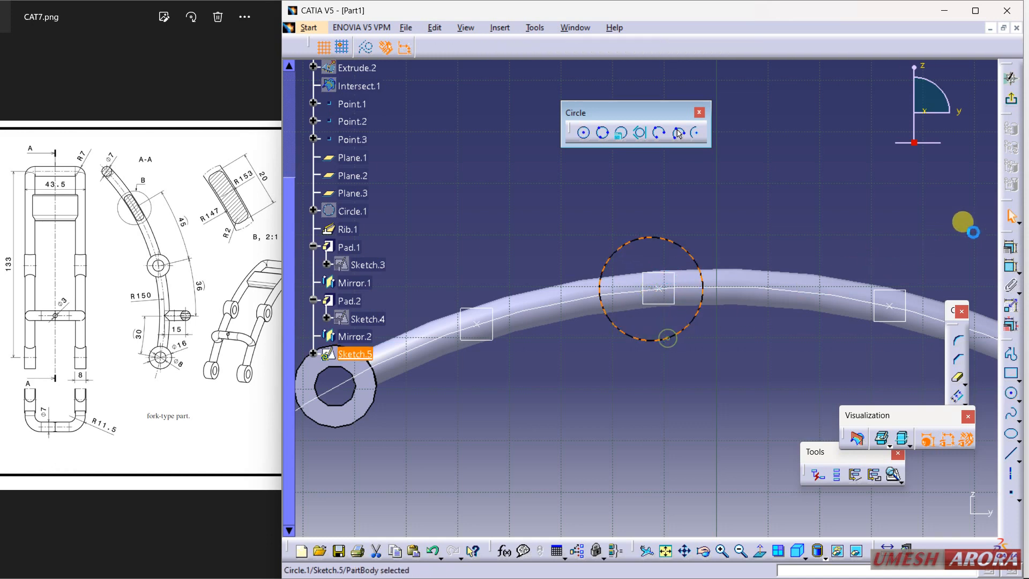
Dimension the new circle's diameter and set it to 16 mm
left_click(1012, 266)
left_click(744, 204)
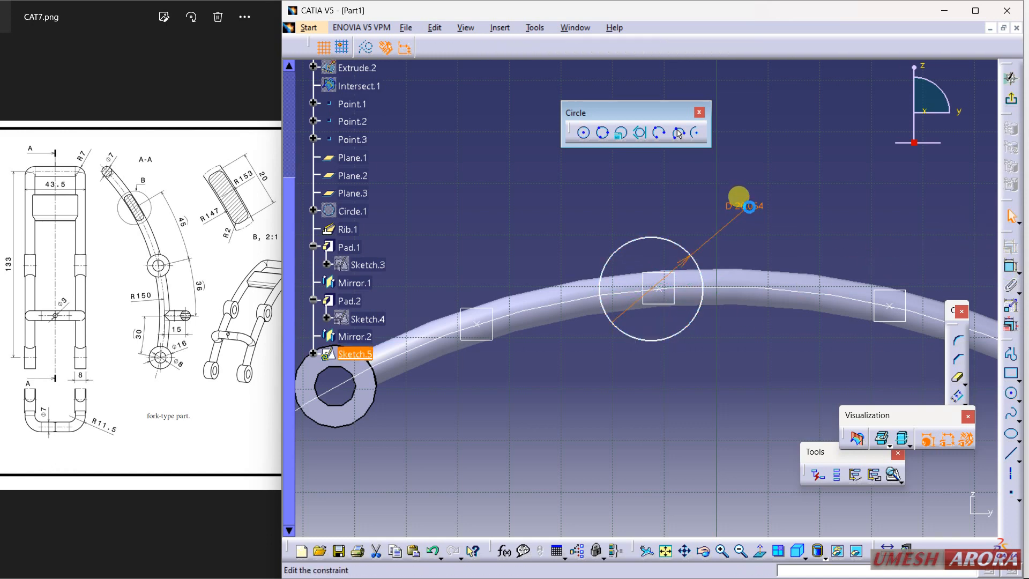
double_click(750, 206)
key("Return")
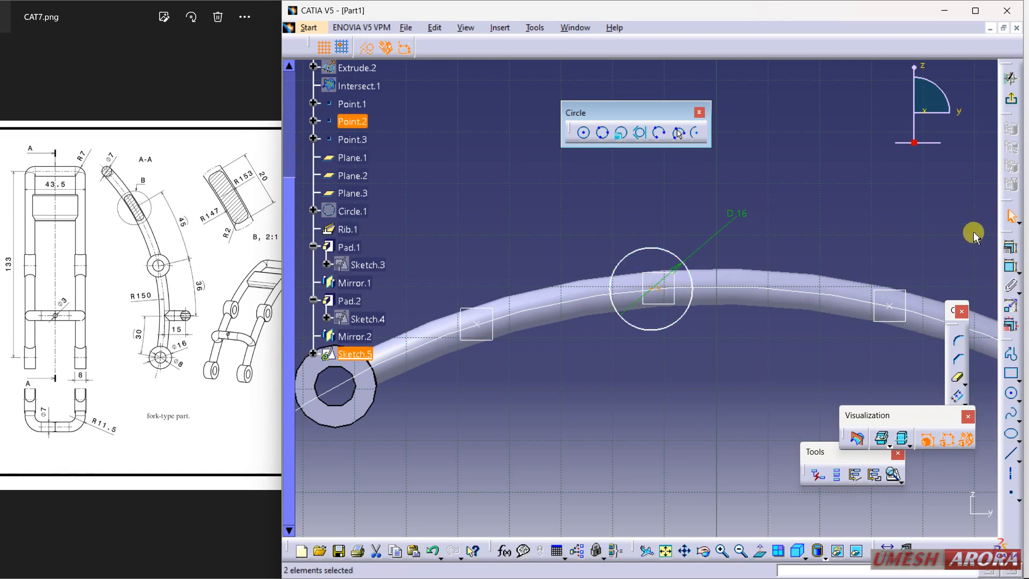
Constrain the circle's centre to be coincident with Point.2
left_click(1010, 247)
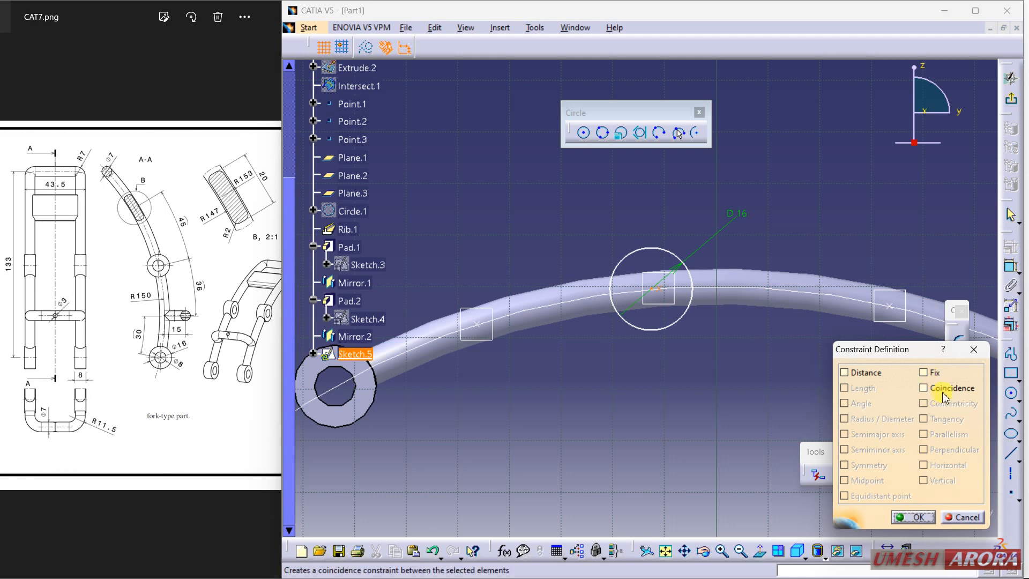
left_click(945, 394)
left_click(917, 518)
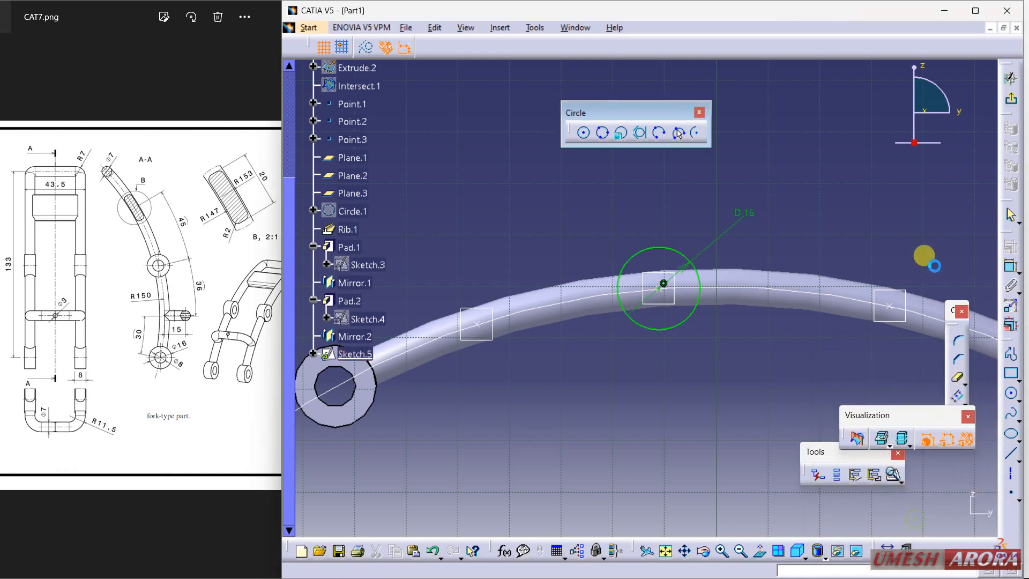
Close the sketch and pad the 16 mm circle 4 mm with mirrored extent to form the middle boss on the arm
left_click(1011, 80)
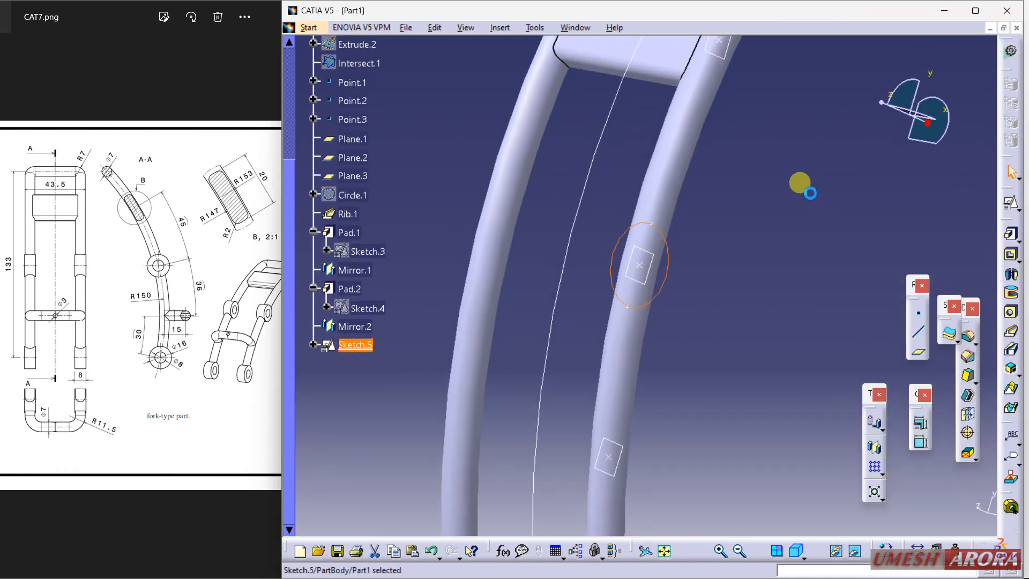
left_click(1011, 237)
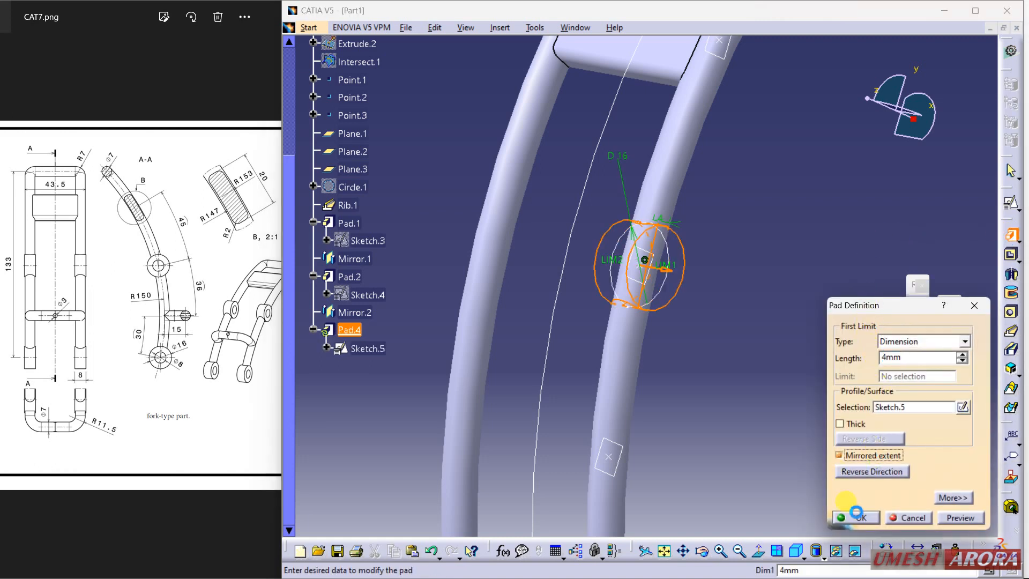
left_click(857, 514)
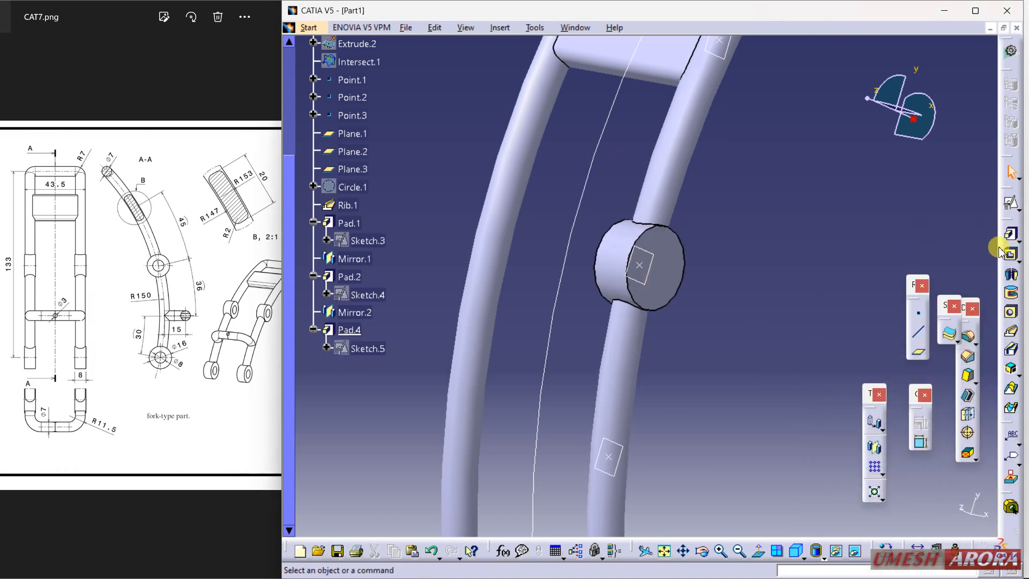
Start a positioned sketch on the middle boss's flat face and draw a circle about 21 mm in diameter near its centre
left_click(1010, 254)
left_click(671, 255)
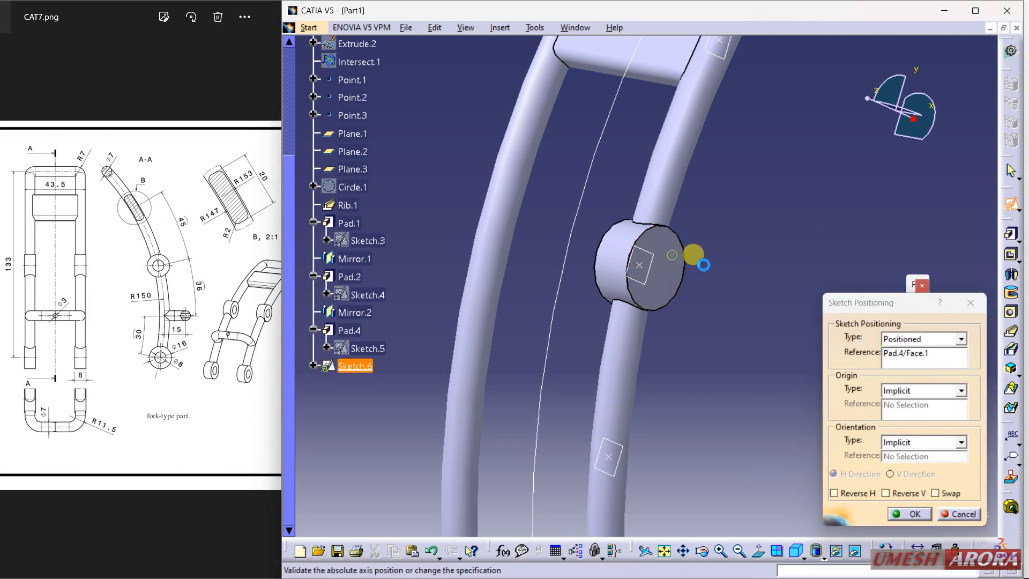
left_click(909, 515)
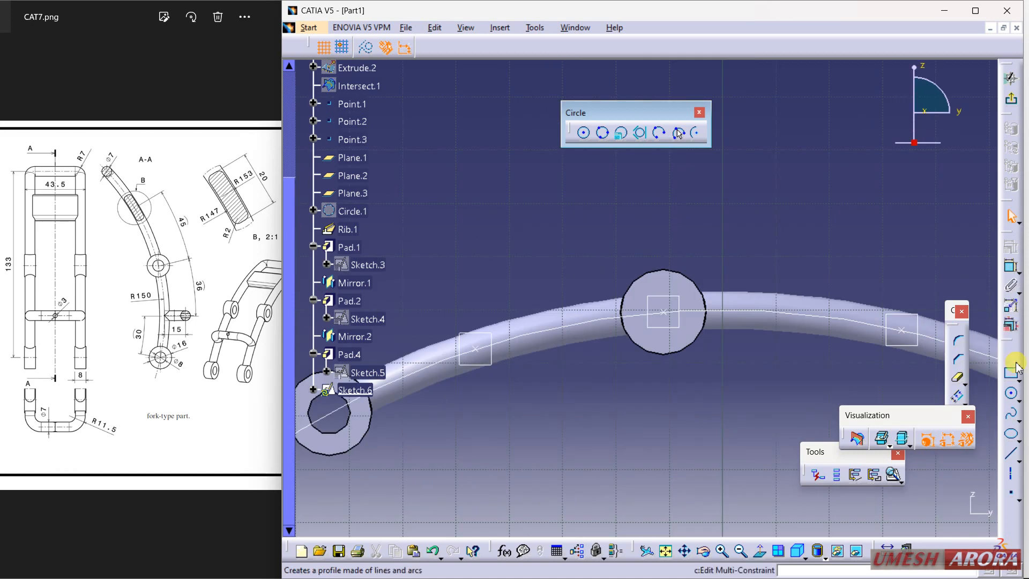
left_click(1012, 396)
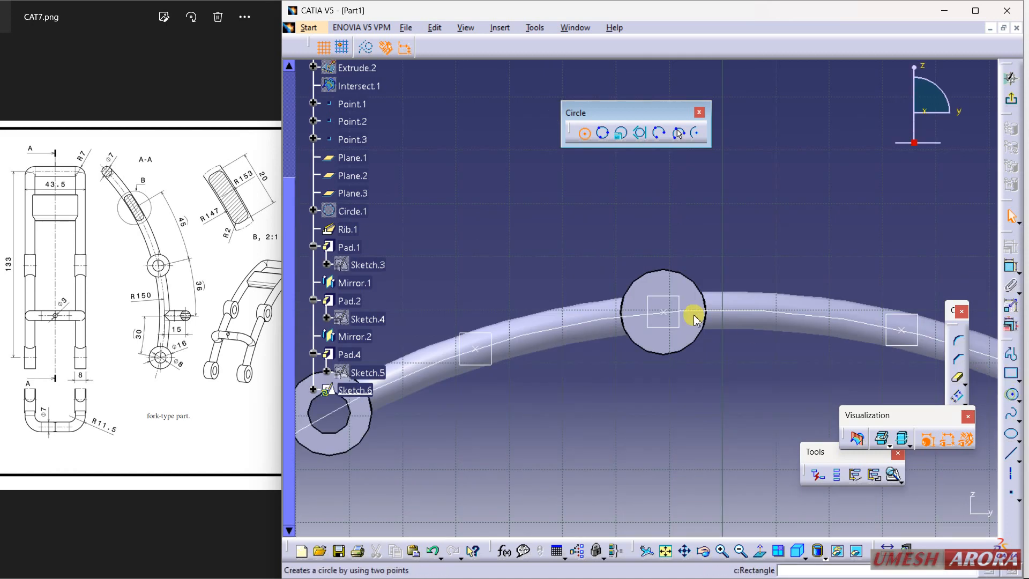
left_click(665, 313)
left_click(684, 369)
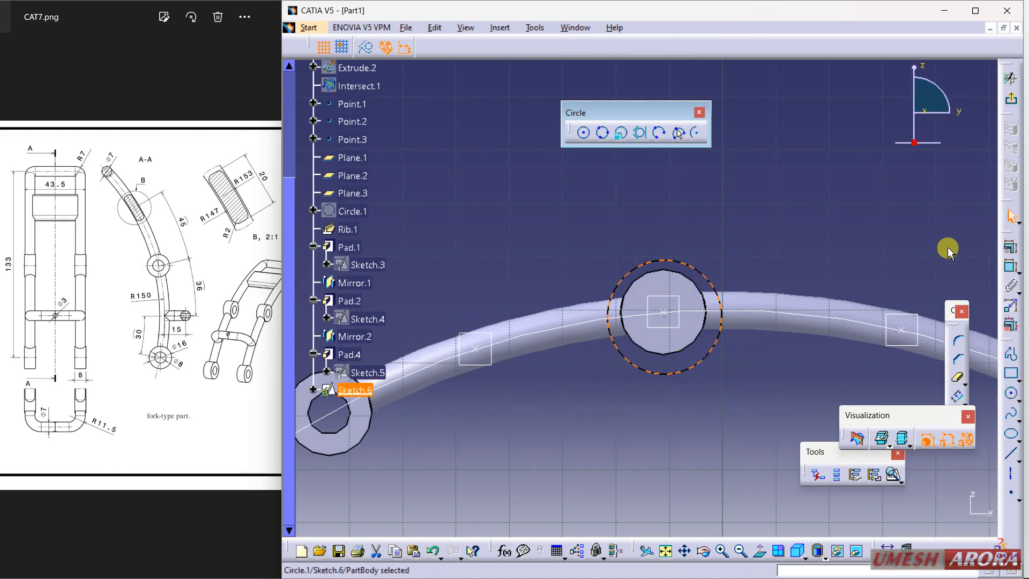
Dimension the circle on the boss face and set its diameter to 8 mm
left_click(1012, 270)
left_click(797, 237)
double_click(797, 237)
type("8mm")
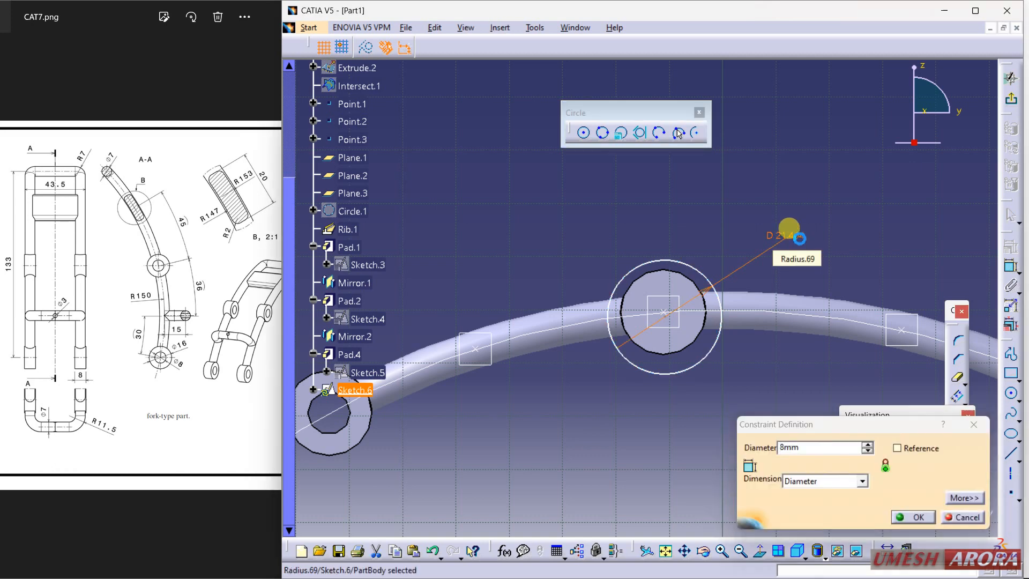
key("Return")
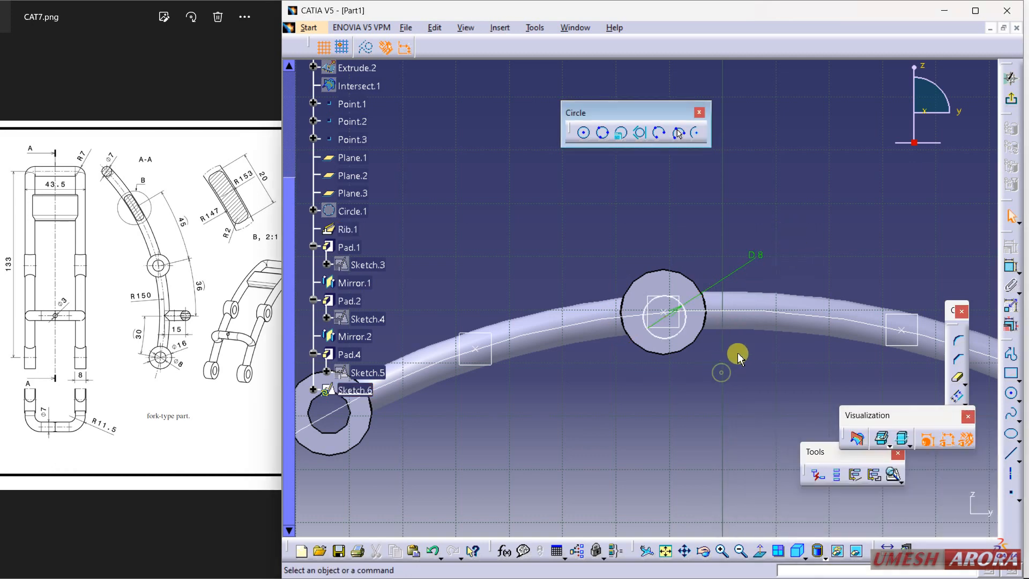
Constrain the 8 mm circle to be concentric with the boss's outer edge
left_click(684, 355)
left_click(1011, 265)
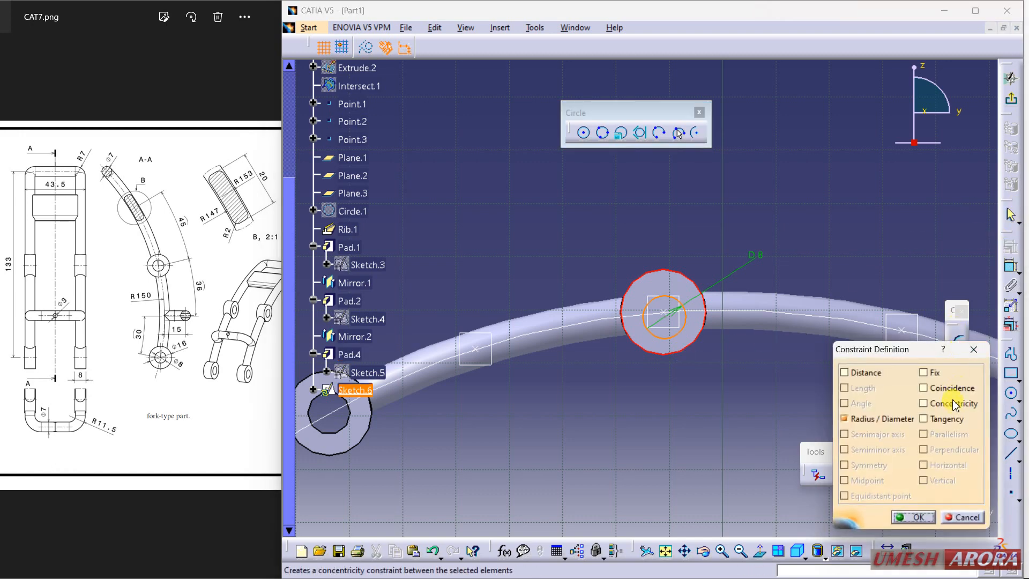
left_click(913, 517)
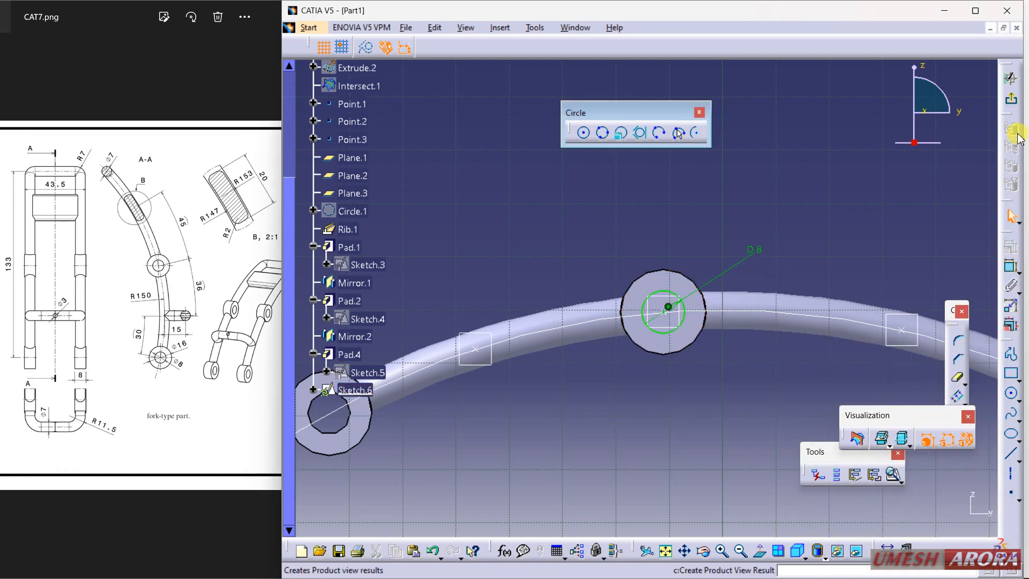
Close the sketch and cut the 8 mm circle through the middle boss with a 16 mm deep pocket
left_click(1011, 97)
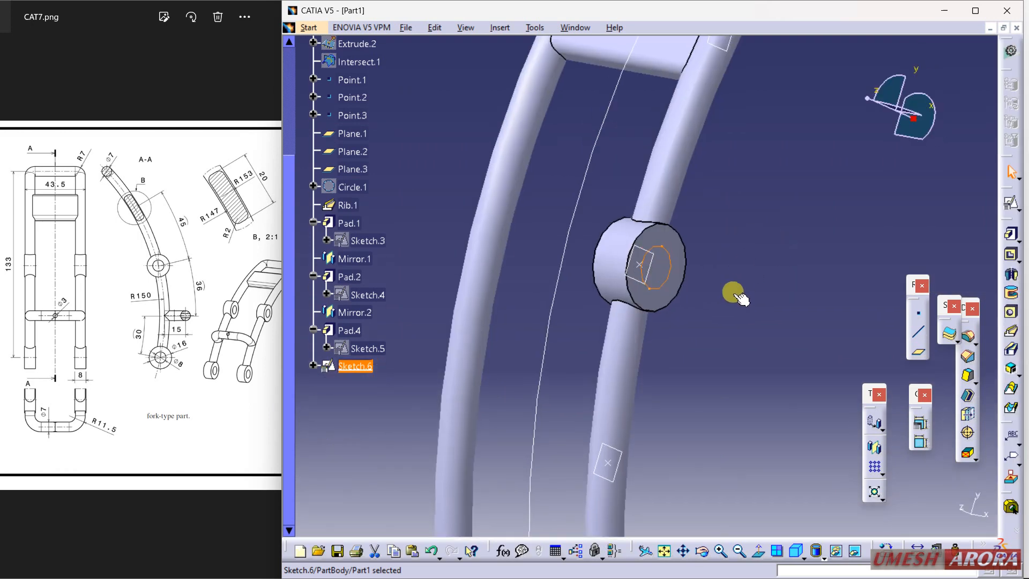
left_click(1010, 254)
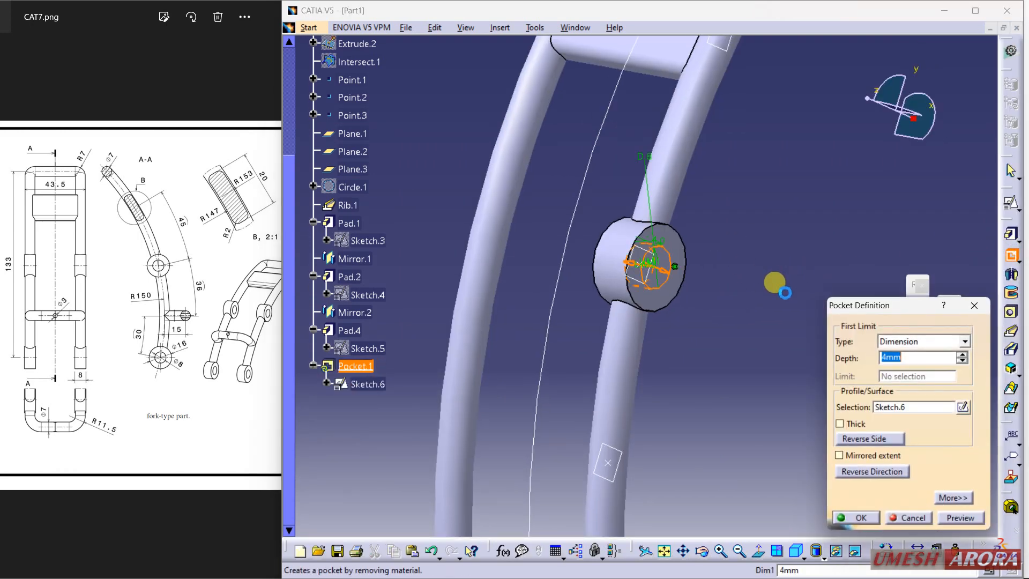
left_click(919, 342)
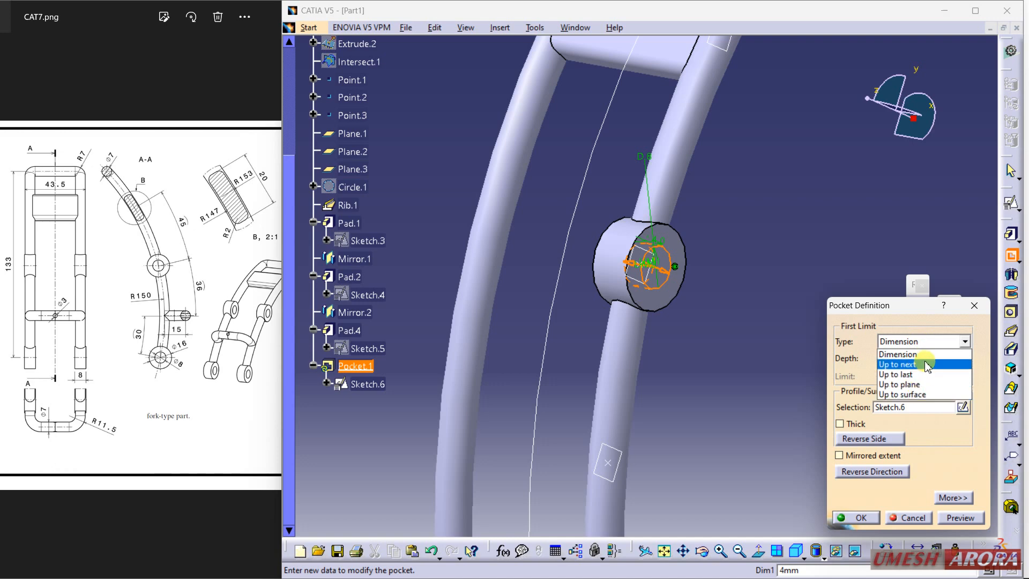
left_click(722, 316)
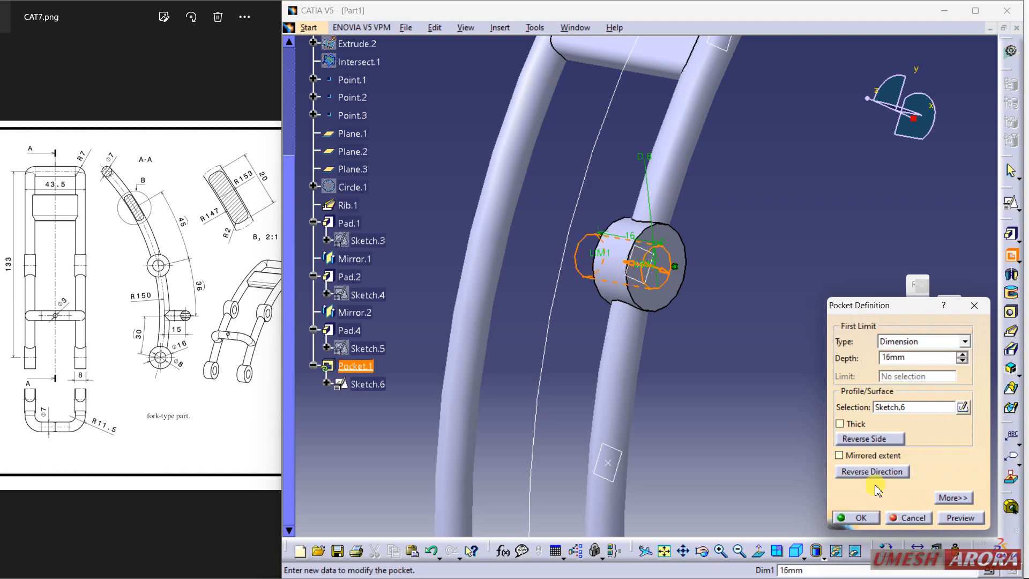
left_click(853, 517)
left_click(730, 409)
Mirror the middle boss pad and its pocket about the yz plane onto the opposite arm
mouse_move(517, 322)
middle_mouse_down()
mouse_move(552, 251)
mouse_move(525, 316)
middle_mouse_up()
left_click(361, 367)
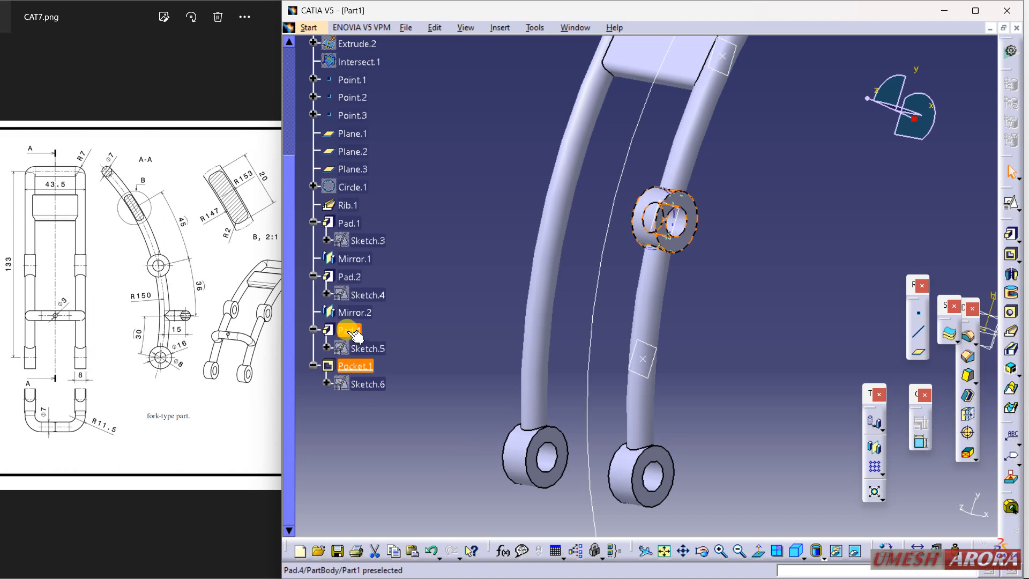
left_click(350, 330, "ctrl")
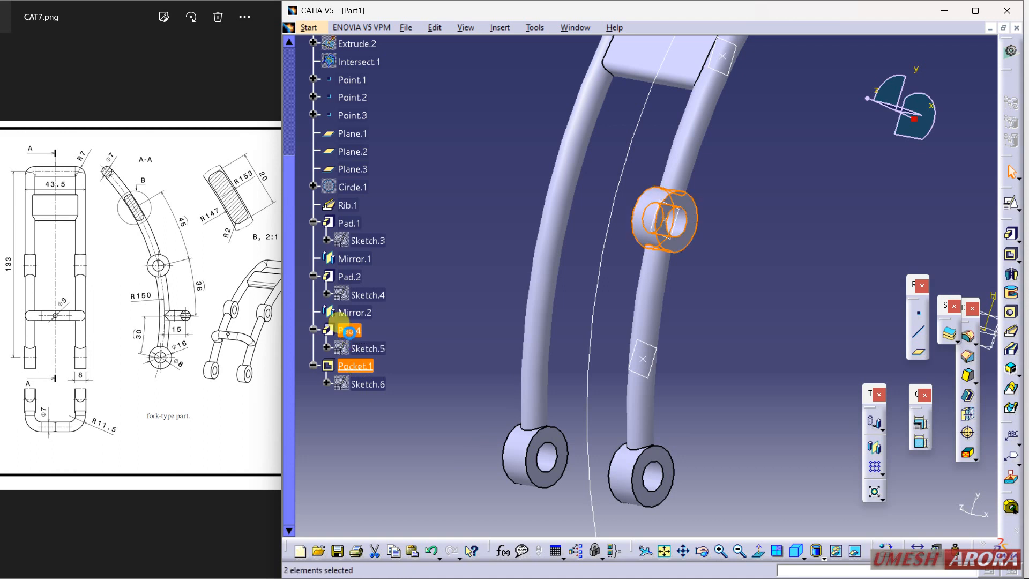
left_click(874, 446)
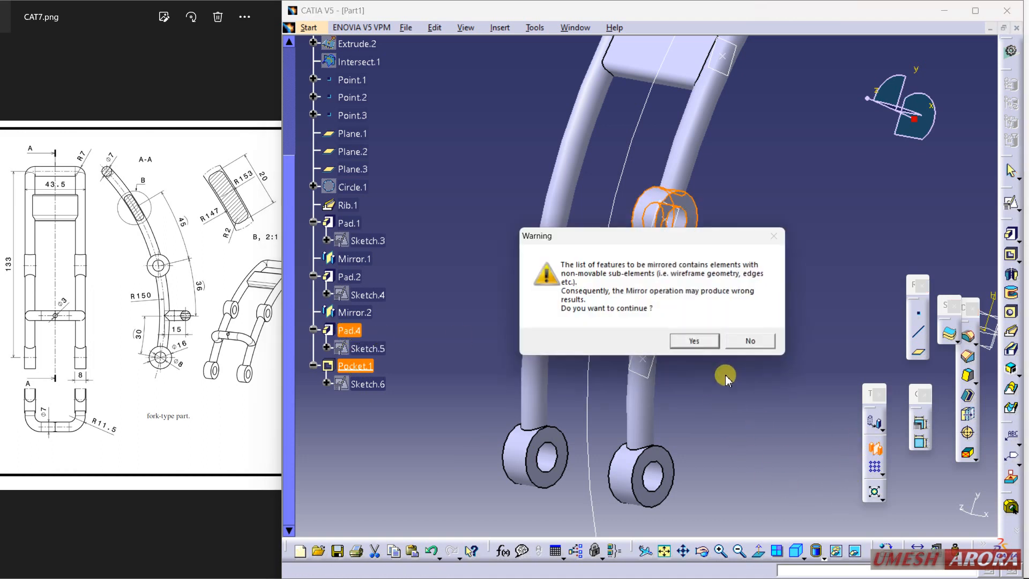
left_click(699, 343)
middle_click_drag(712, 386, 617, 335)
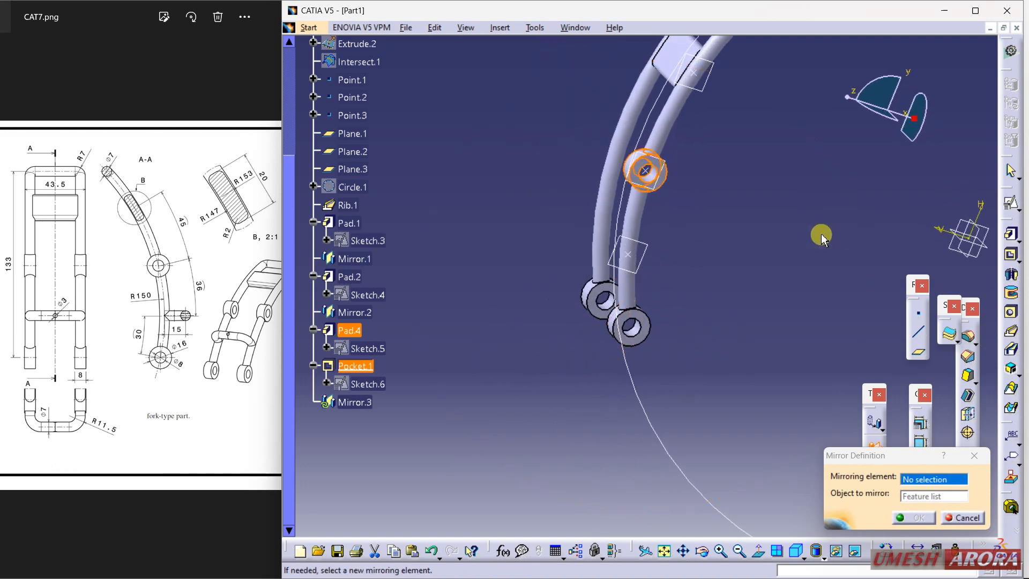
left_click(966, 222)
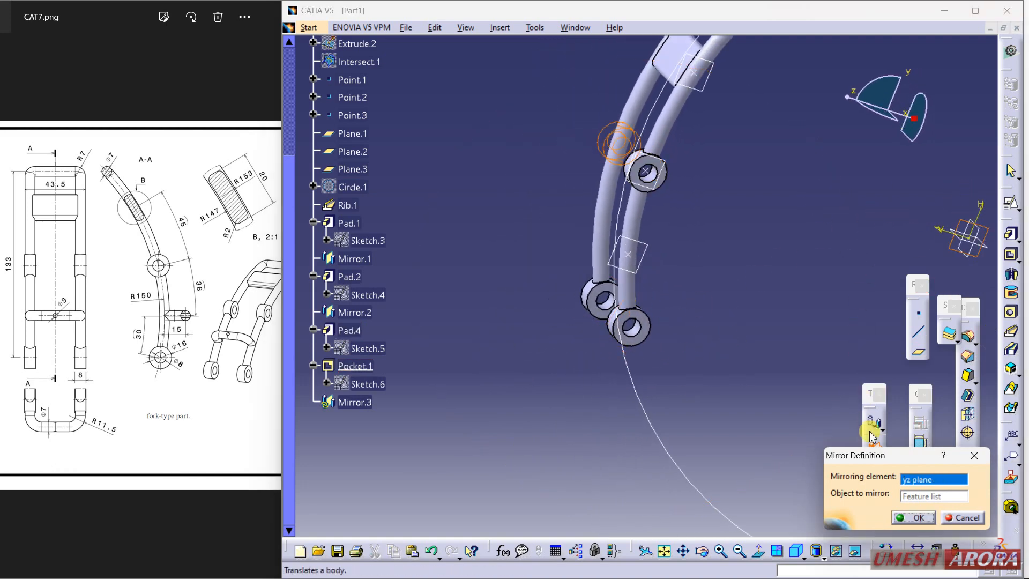
left_click(913, 517)
Start a positioned sketch on Plane.1, located on the arm between the middle boss and the end eye
mouse_move(488, 307)
middle_mouse_down()
mouse_move(535, 237)
mouse_move(609, 207)
mouse_move(664, 210)
middle_mouse_up()
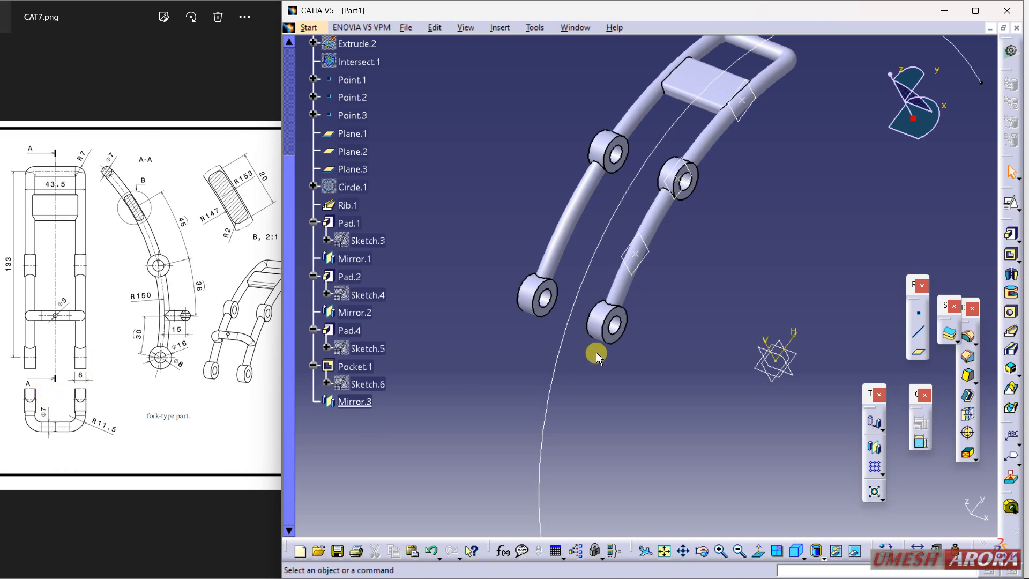
left_click(648, 255)
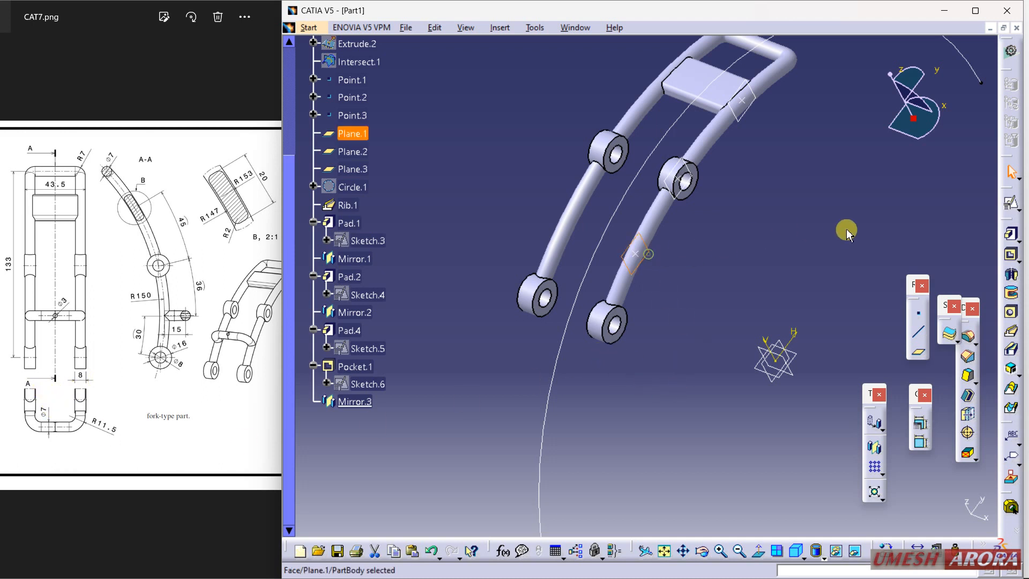
left_click(1010, 204)
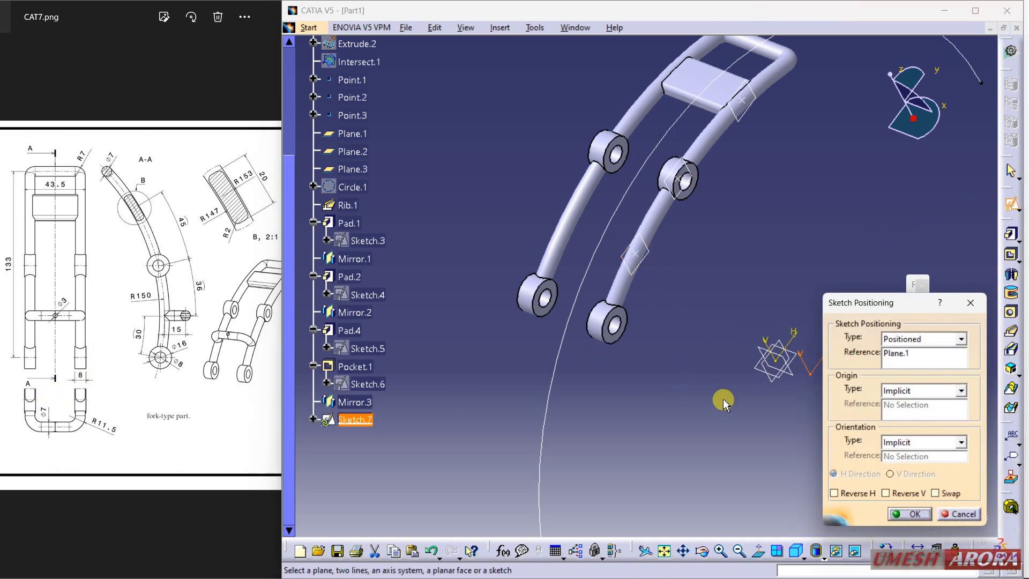
mouse_move(723, 402)
middle_mouse_down()
mouse_move(617, 355)
mouse_move(601, 324)
mouse_move(611, 316)
middle_mouse_up()
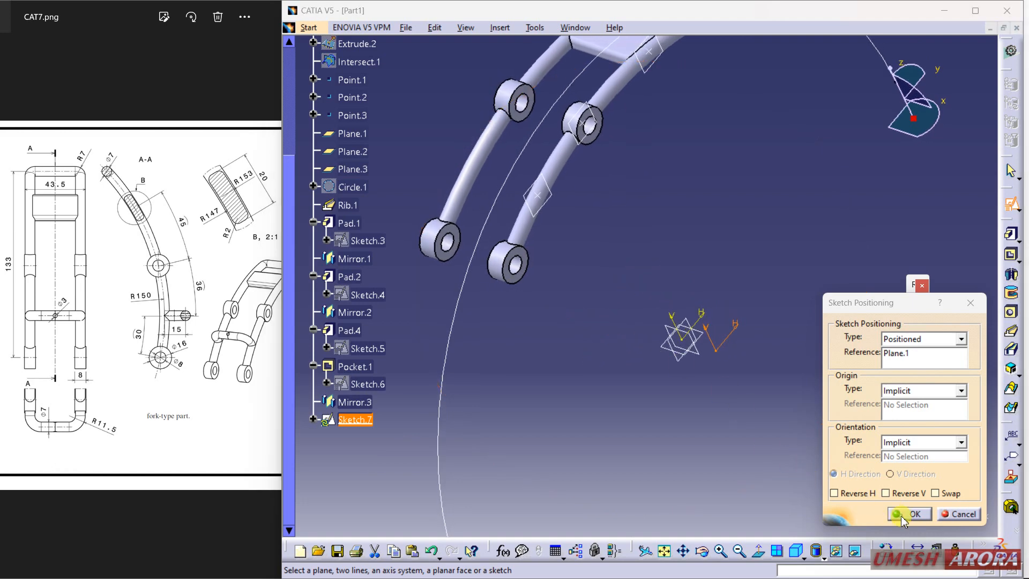
left_click(906, 515)
mouse_move(685, 261)
middle_mouse_down()
mouse_move(707, 404)
mouse_move(690, 338)
mouse_move(704, 336)
middle_mouse_up()
left_click(708, 405)
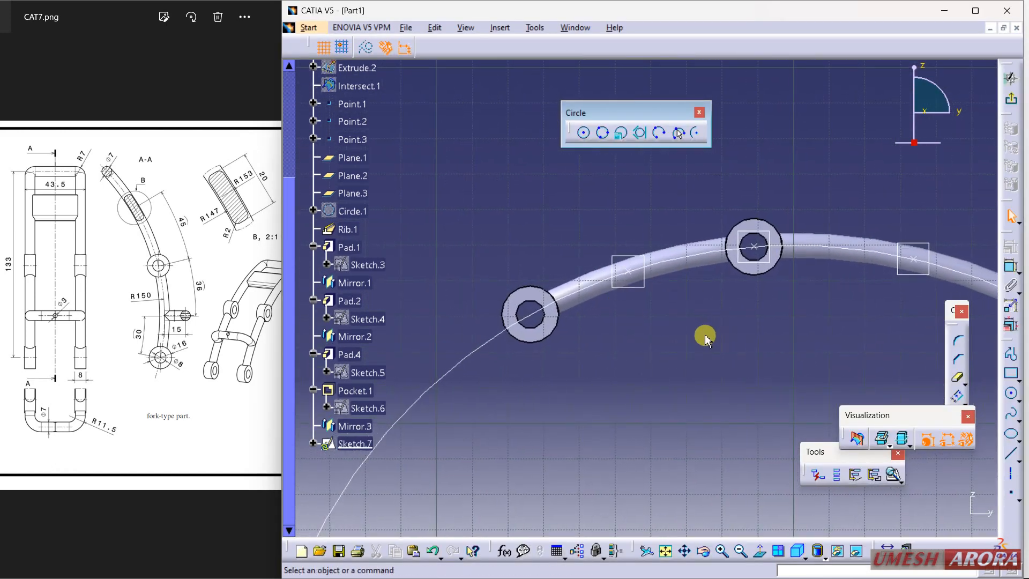
Project the arm's centre arc into the sketch as a 3D element
left_click(490, 337)
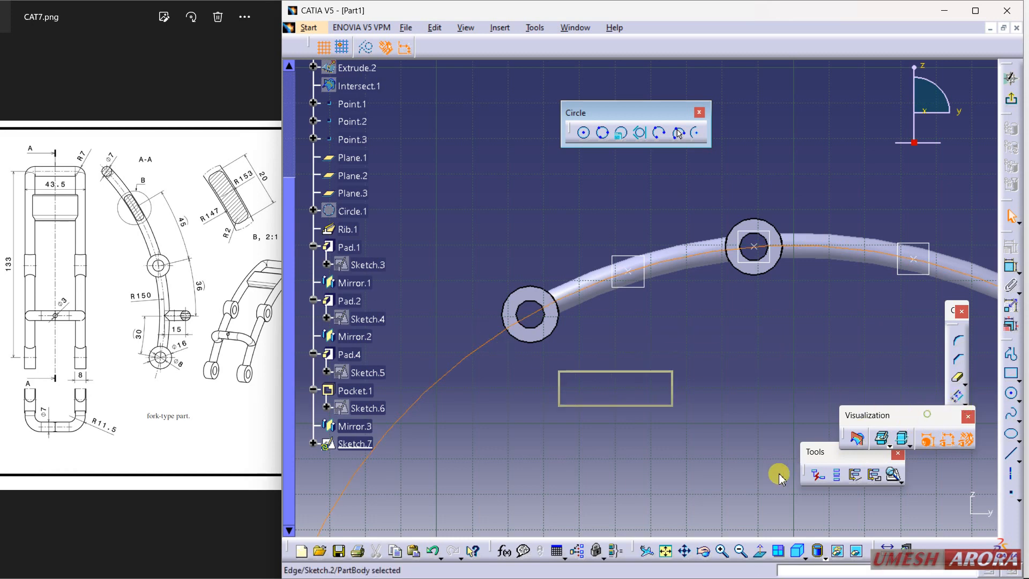
left_click_drag(779, 473, 759, 500)
left_click(958, 417)
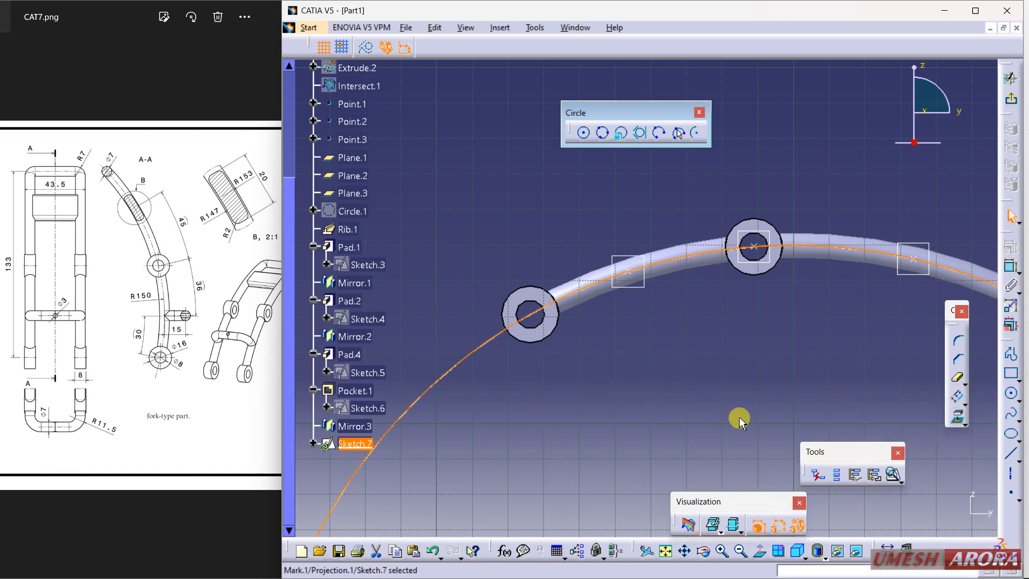
left_click(686, 381)
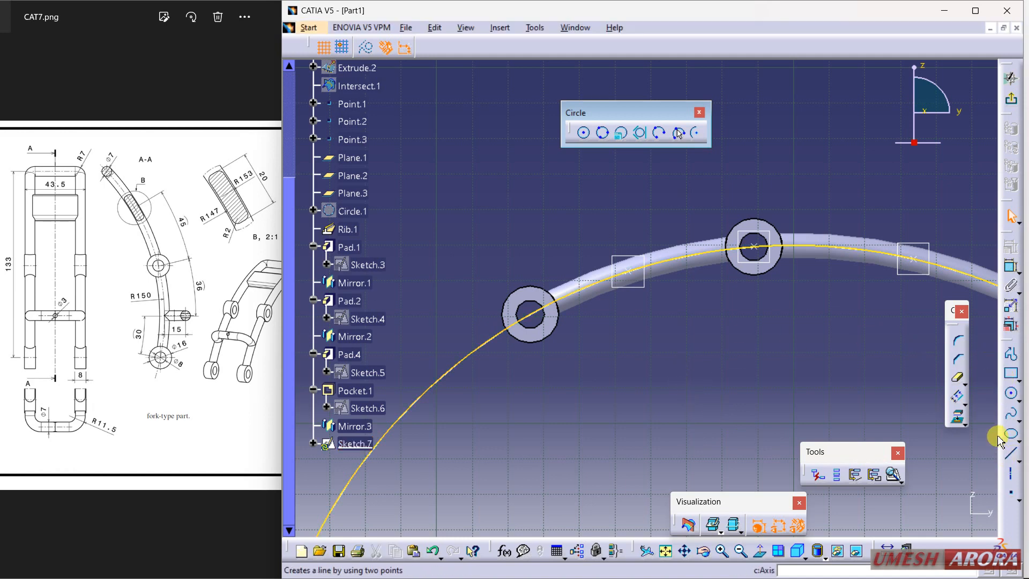
Draw a line normal to the projected arc, starting near Plane.1's point and running outward from the arm
left_click(1018, 459)
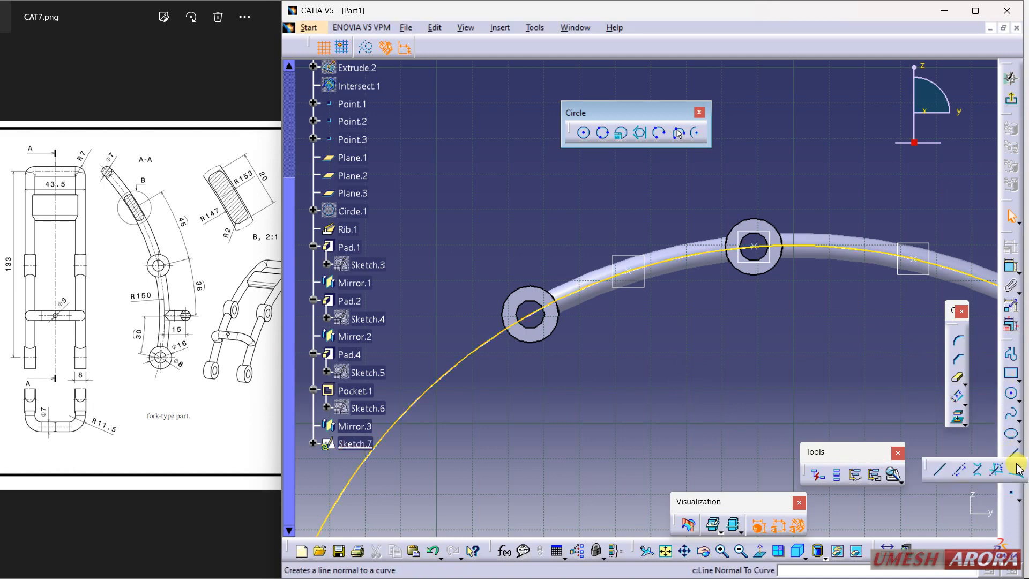
left_click(1018, 472)
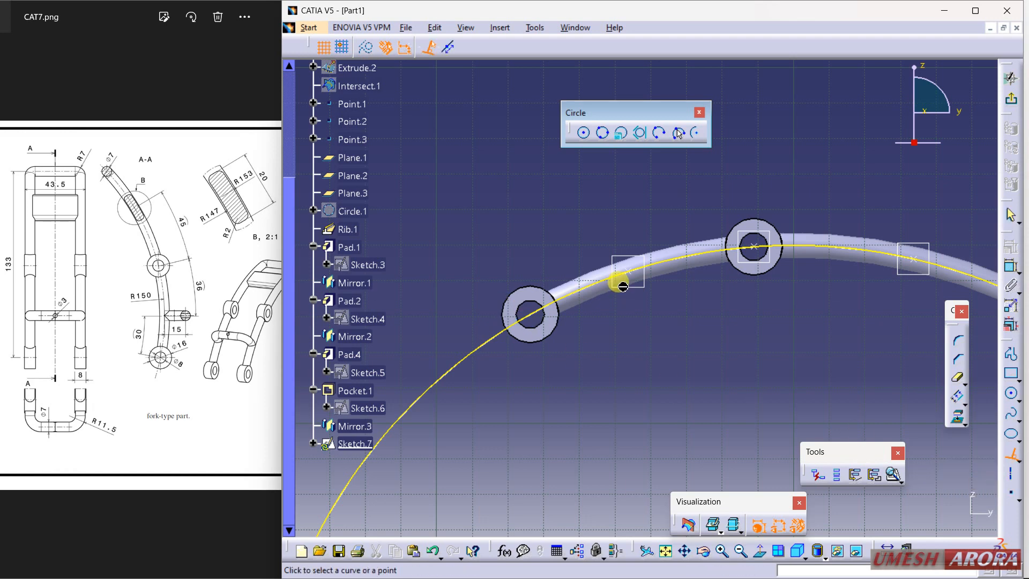
left_click(617, 270)
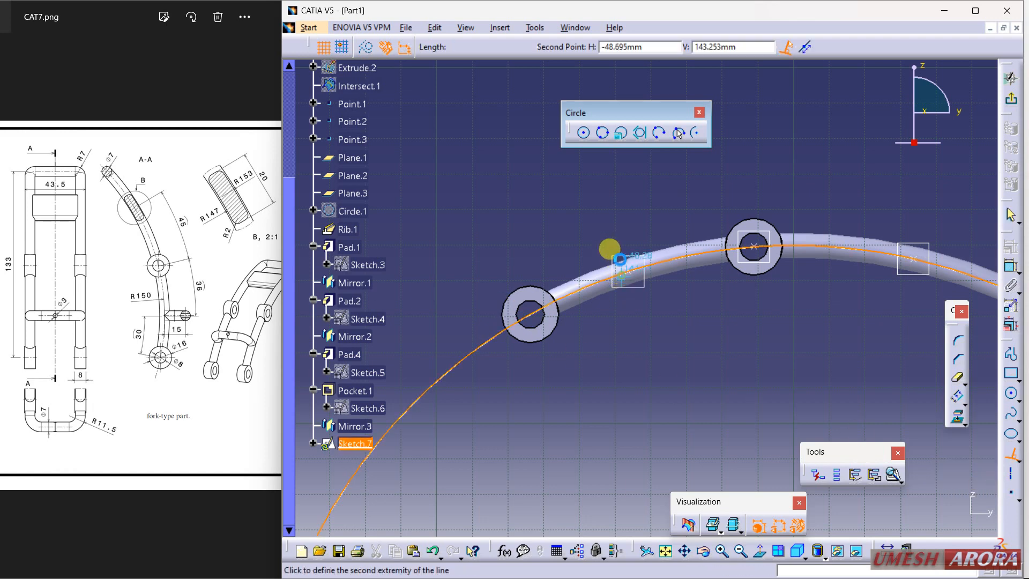
left_click(590, 193)
left_click(673, 313)
Constrain the normal line's endpoint on the arc to coincide with Point.1
middle_click_drag(635, 312, 596, 182)
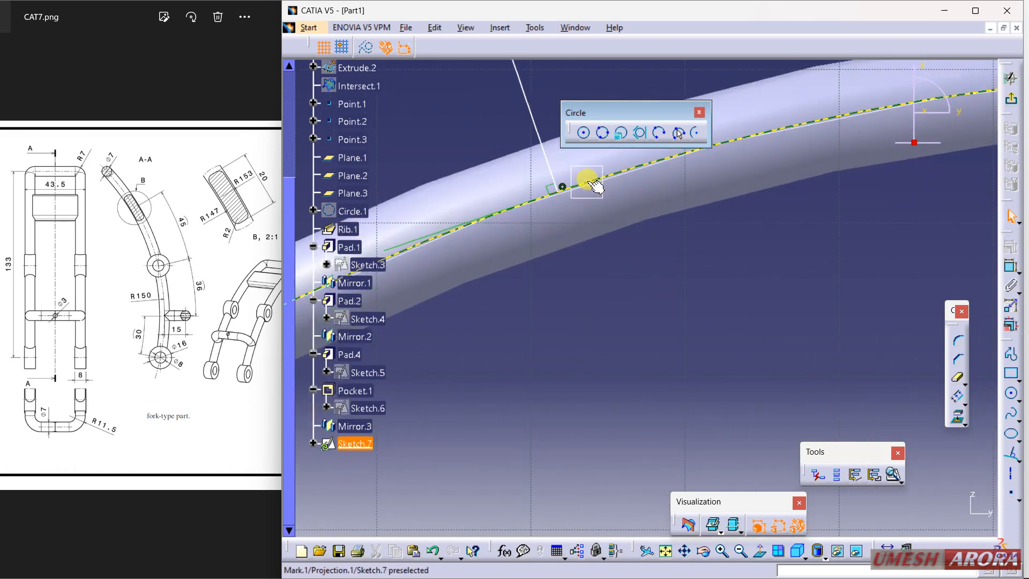
left_click(560, 194, "ctrl")
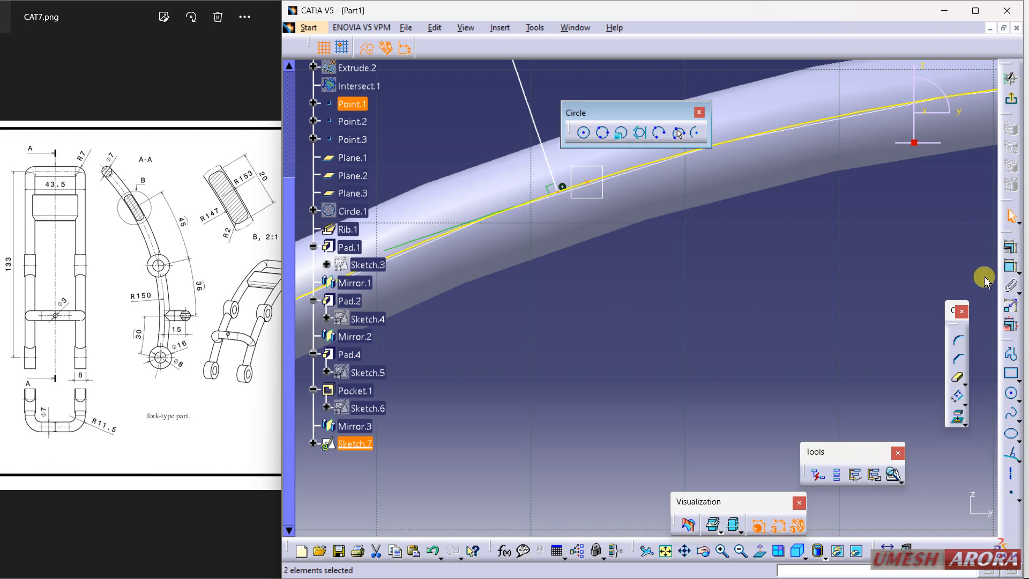
left_click(1011, 247)
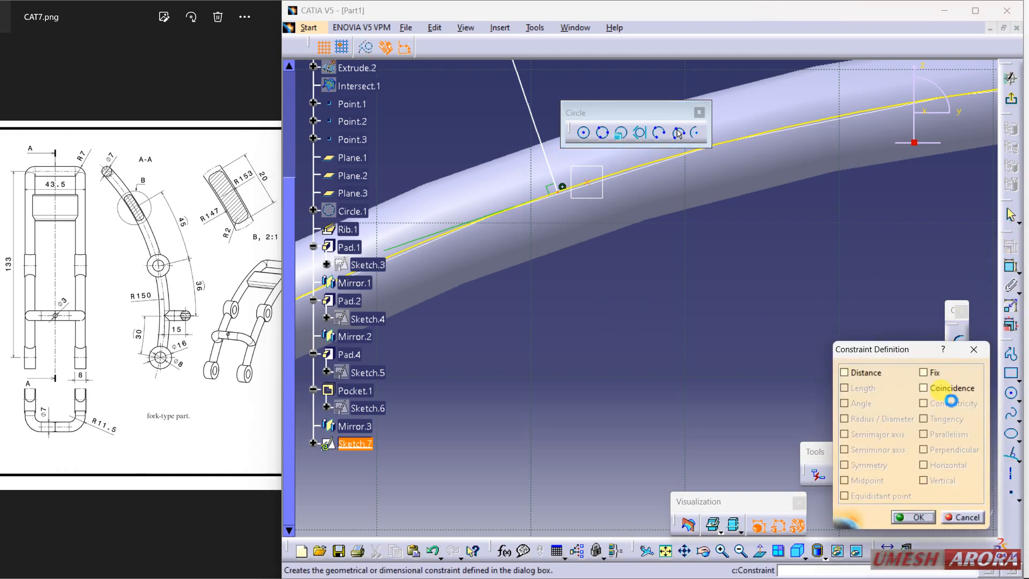
left_click(948, 388)
left_click(910, 514)
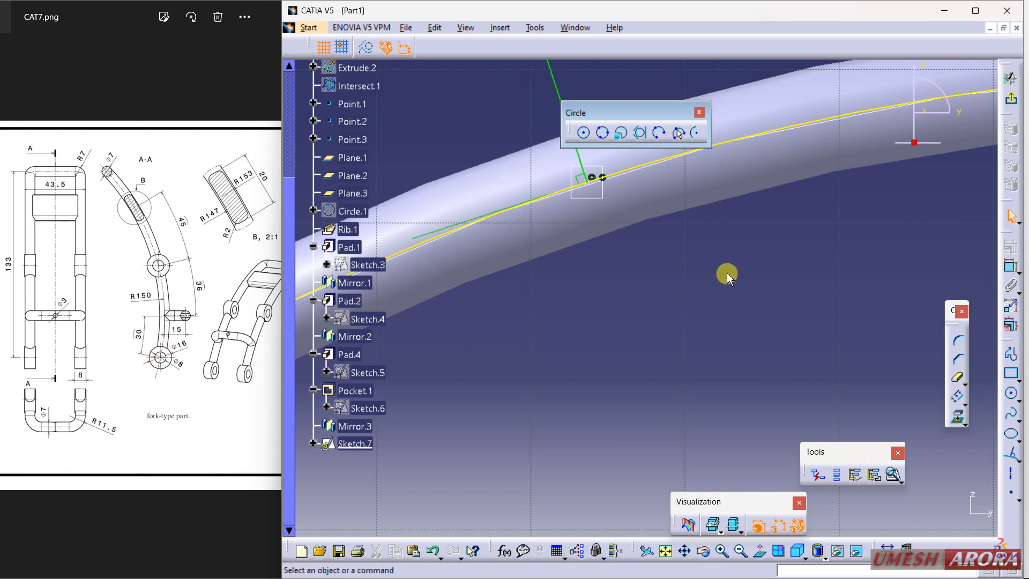
Dimension the normal line's length and set it to 15 mm
middle_click_drag(727, 276, 753, 384)
left_click(1011, 267)
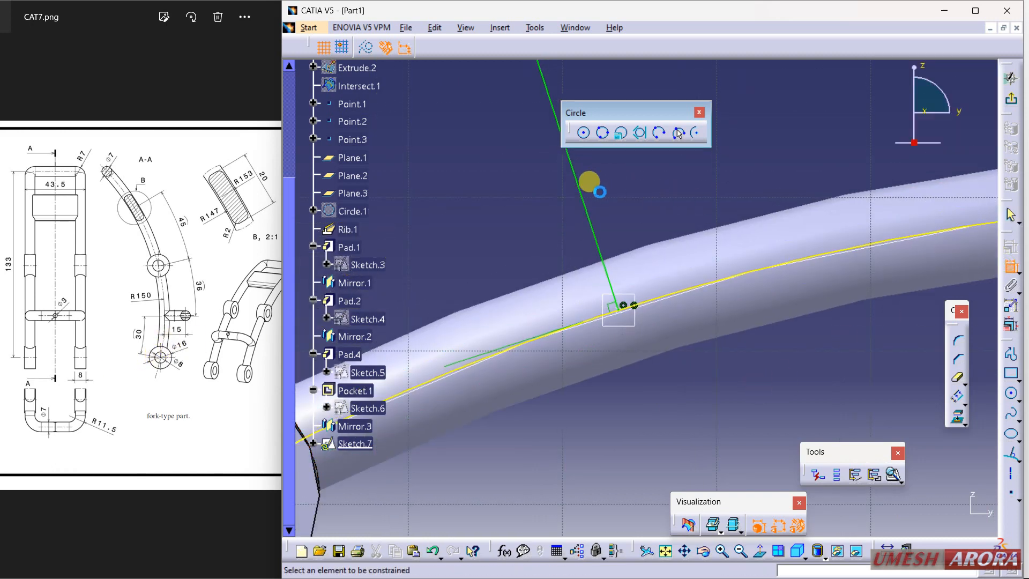
left_click(586, 207)
left_click(517, 225)
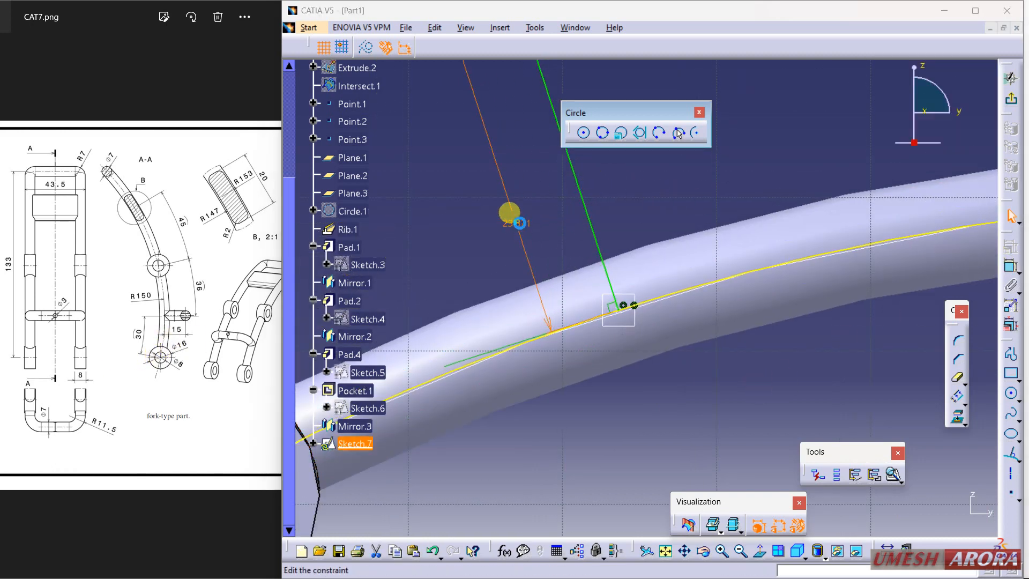
double_click(518, 223)
key("Return")
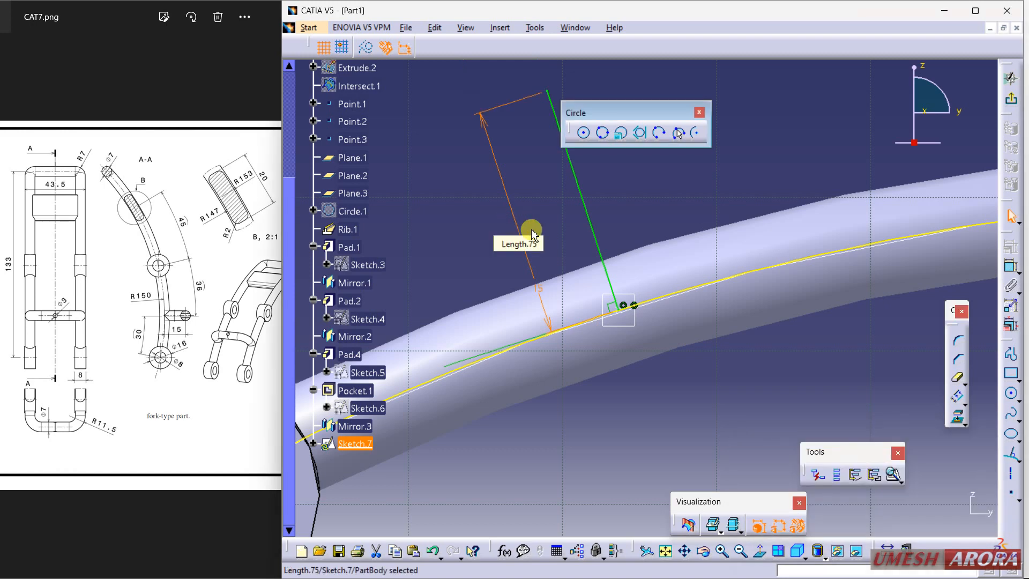
Convert the projected arc to a construction element and close the sketch
left_click(689, 287)
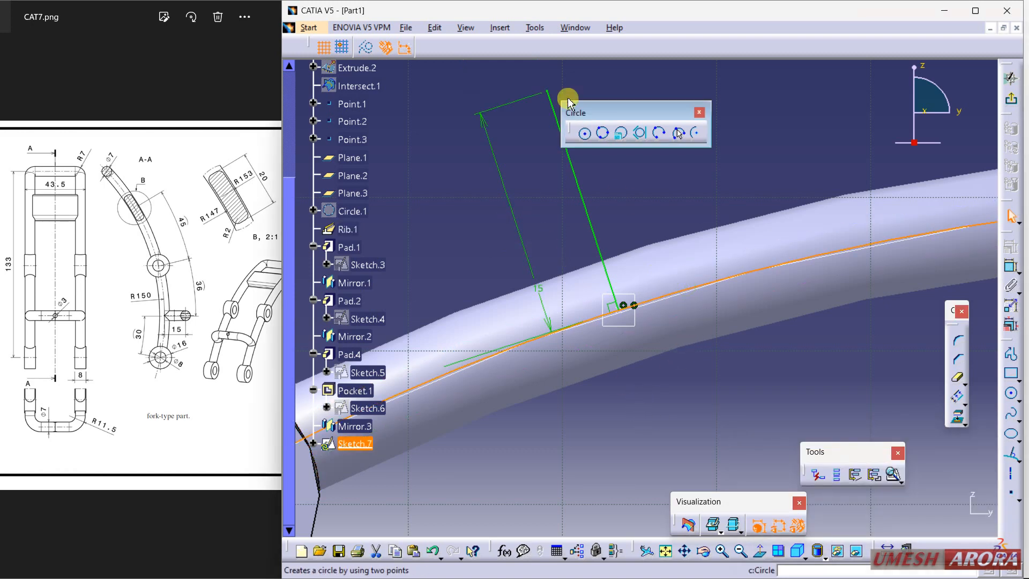
left_click(367, 47)
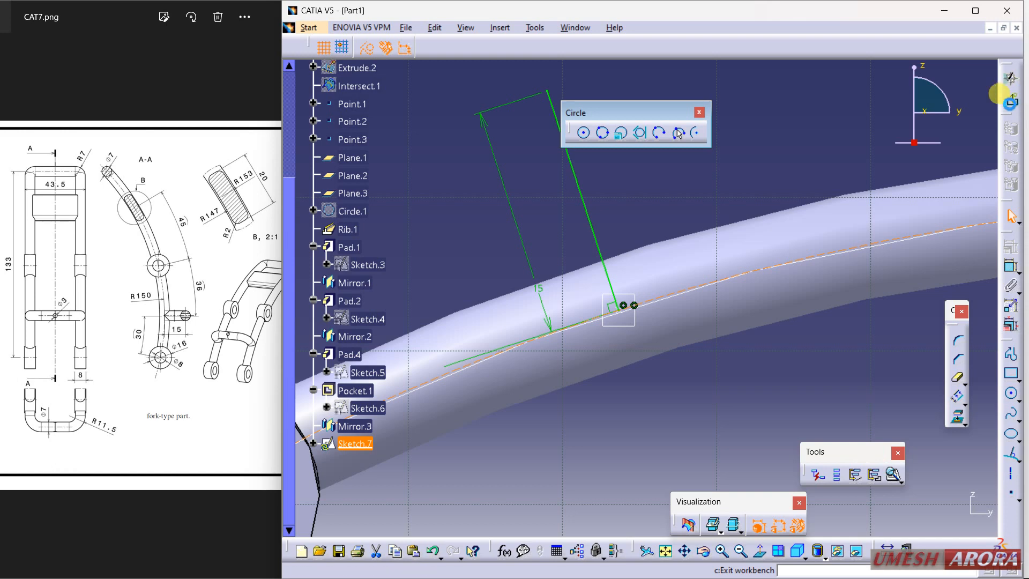
left_click(1008, 84)
Start a point-direction line from the free end of Sketch.7's line, using Plane.1 as direction and reversing it toward the opposite arm
mouse_move(680, 249)
middle_mouse_down()
mouse_move(618, 207)
mouse_move(649, 325)
mouse_move(482, 269)
mouse_move(645, 200)
mouse_move(611, 166)
middle_mouse_up()
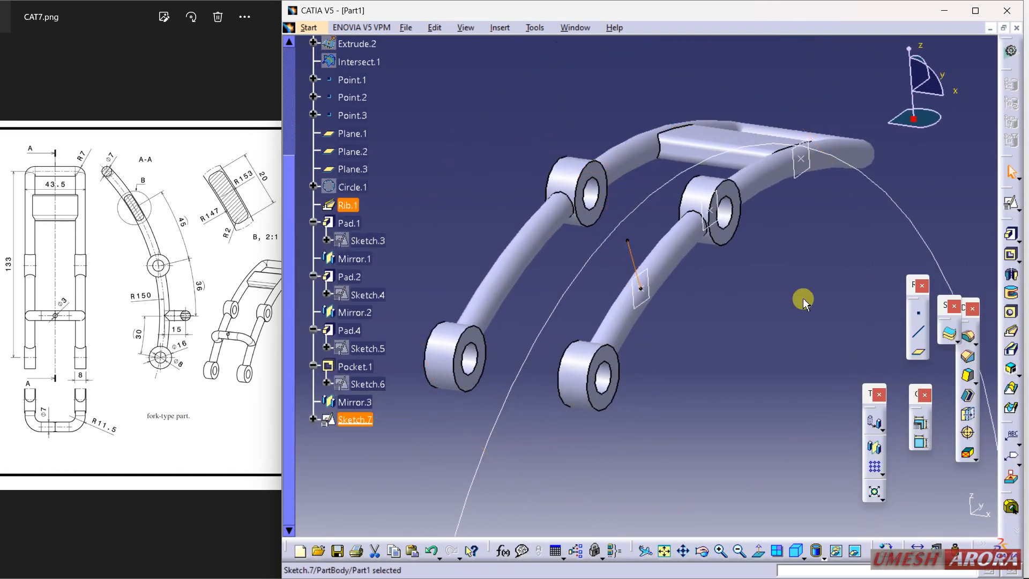
left_click(918, 331)
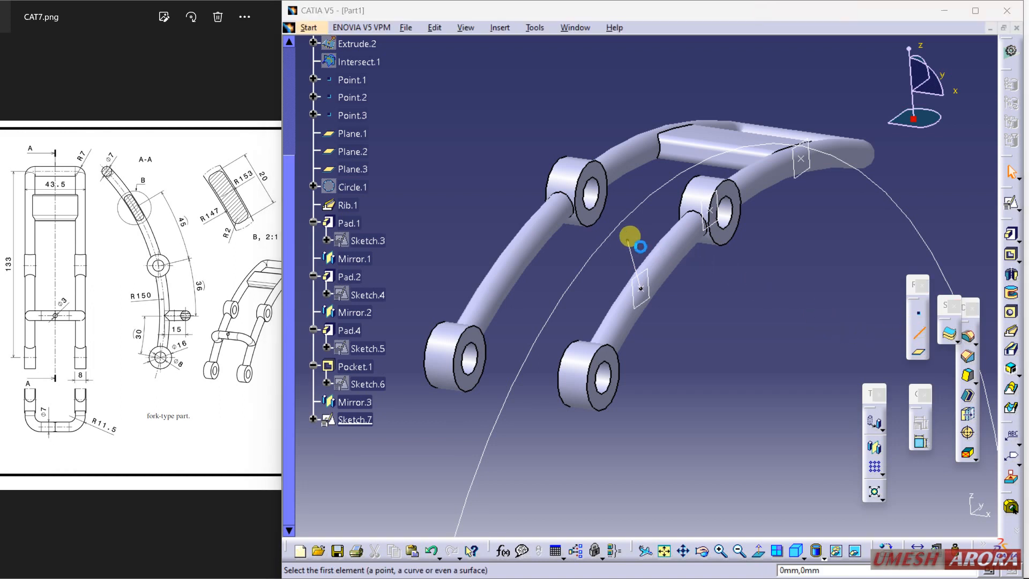
left_click(911, 312)
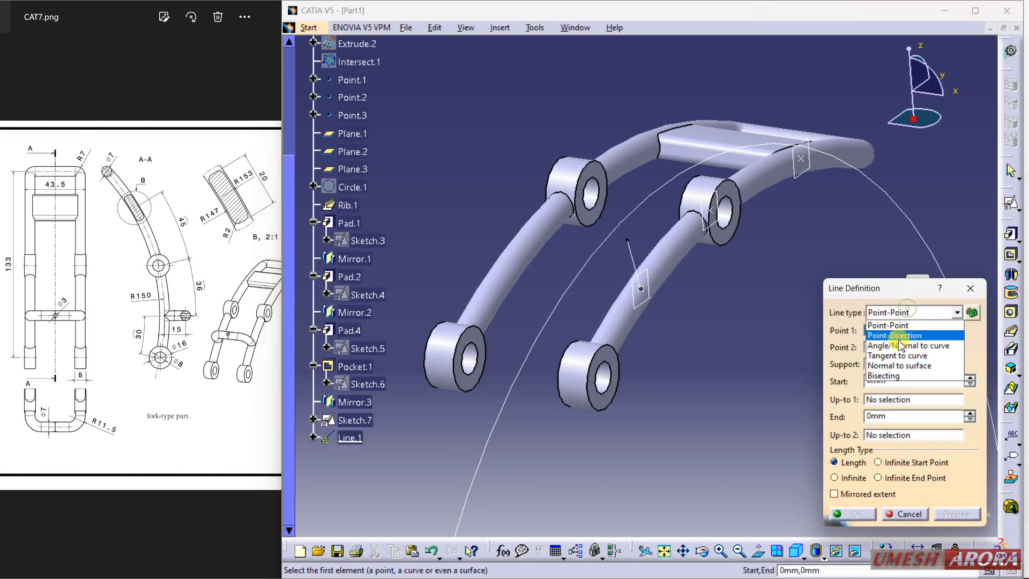
left_click(889, 321)
left_click(627, 239)
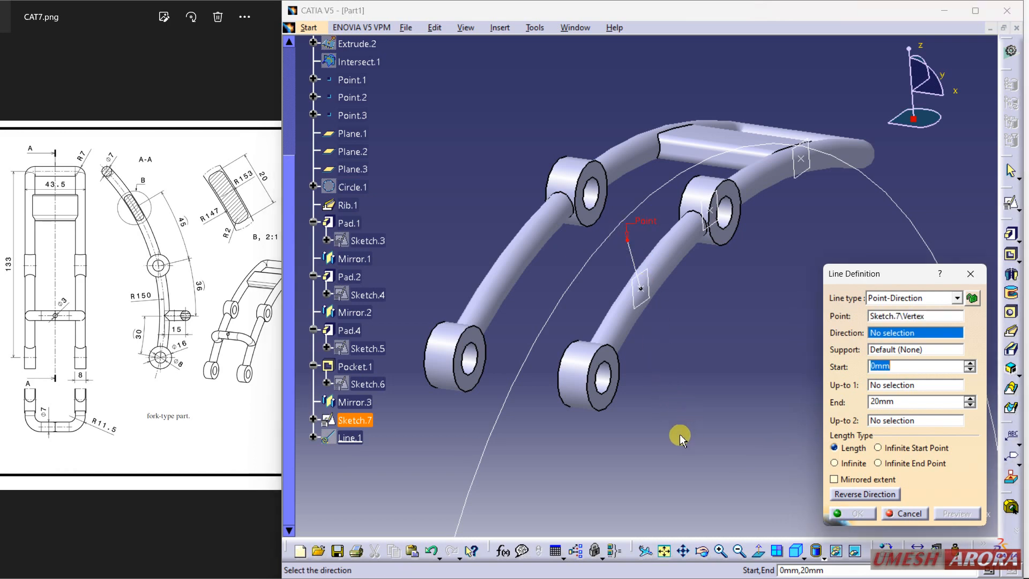
middle_click_drag(680, 440, 659, 260)
left_click(642, 229)
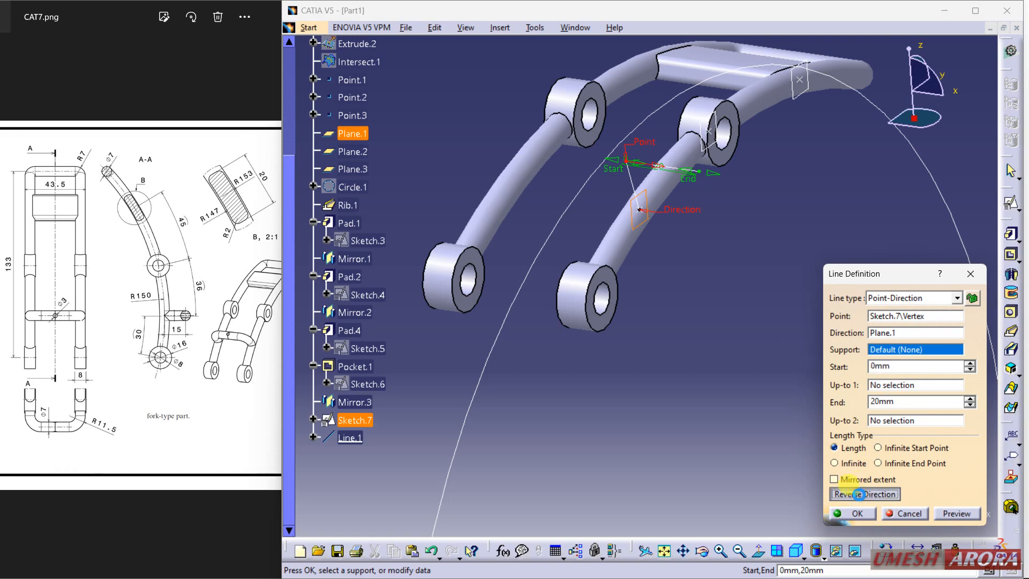
left_click(858, 494)
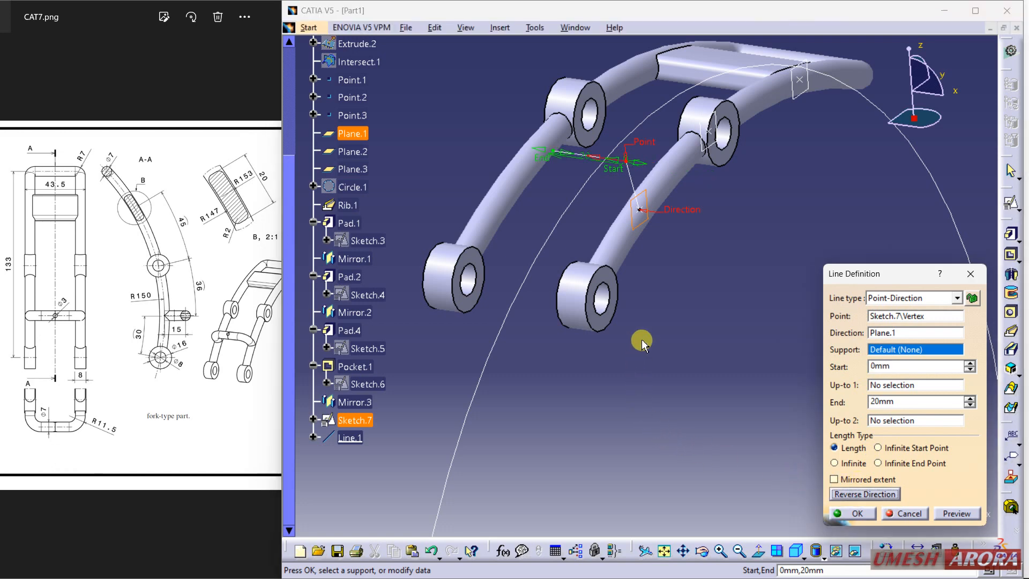
Limit the line's end up to the yz plane and create the line
middle_click_drag(582, 395, 618, 305)
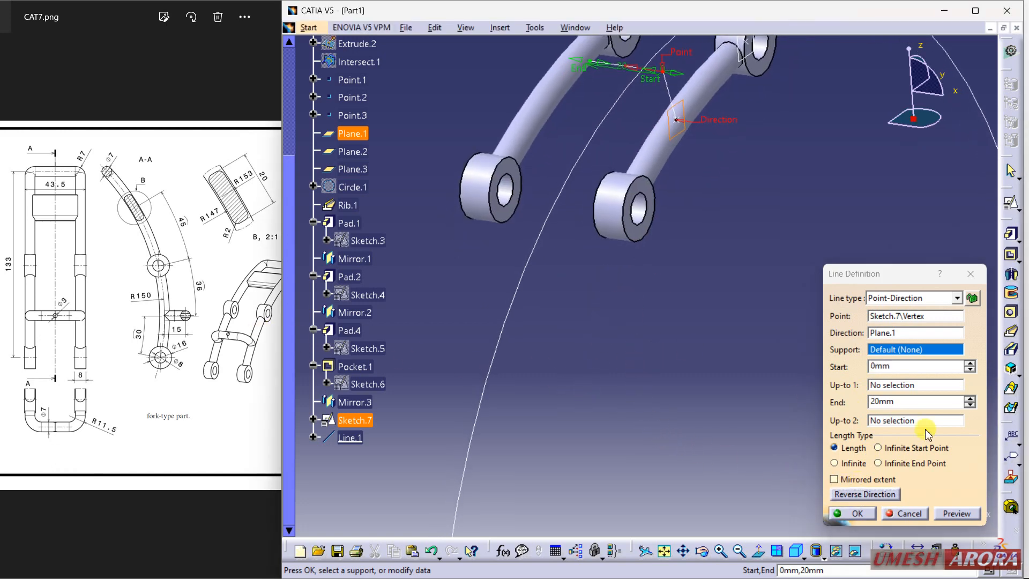
left_click(893, 423)
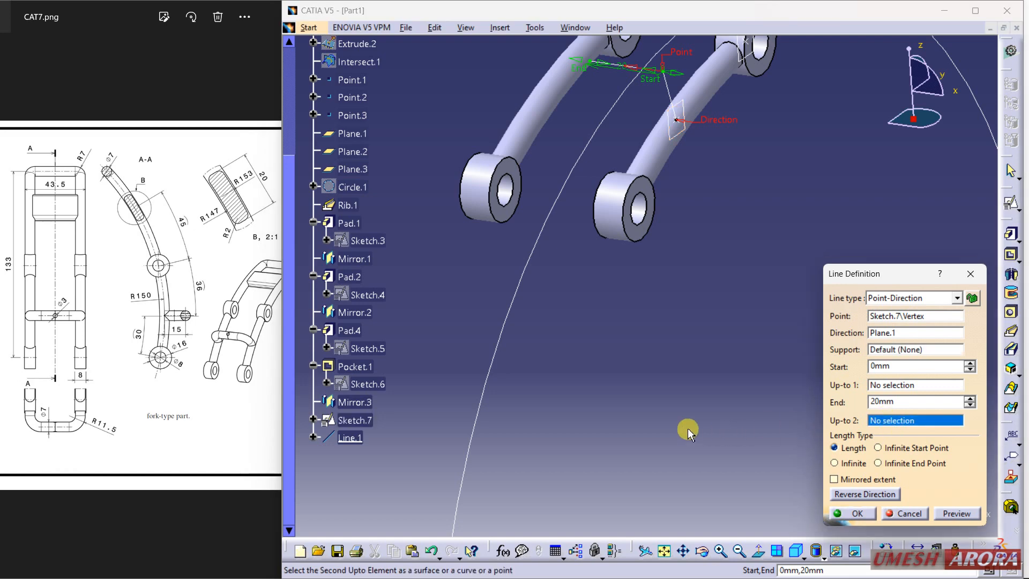
middle_click_drag(688, 433, 716, 236)
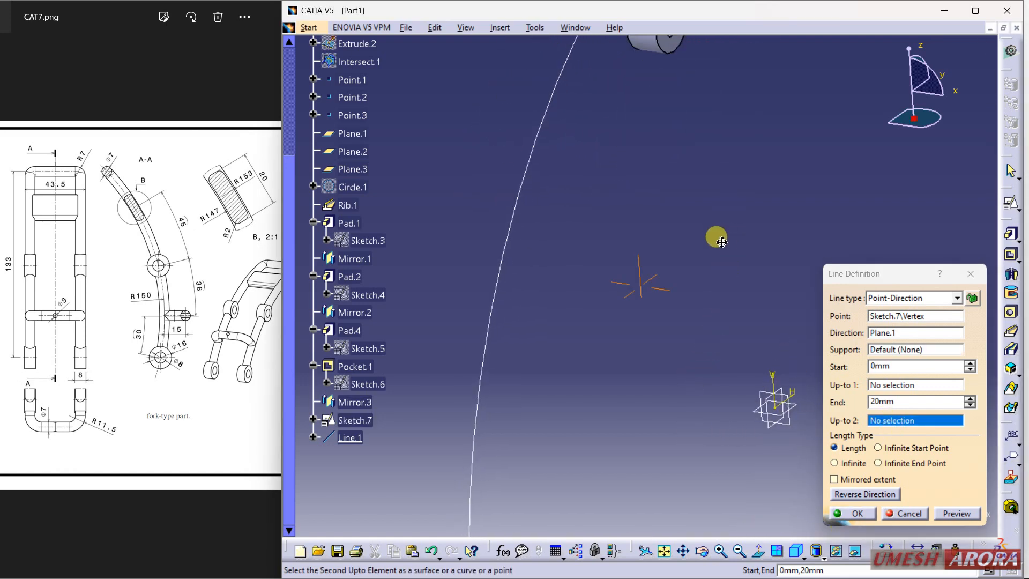
left_click(776, 430)
left_click(856, 515)
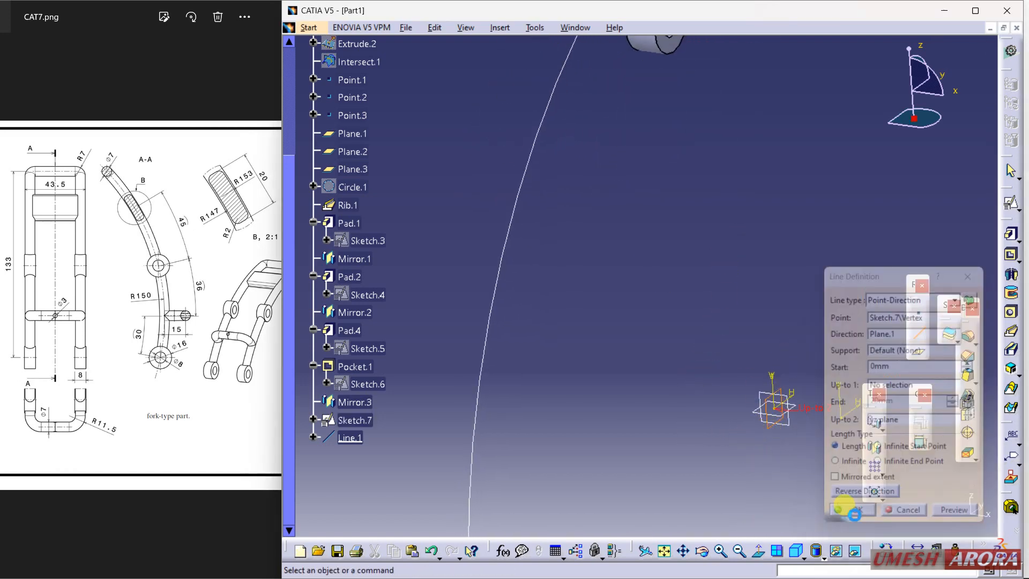
Switch to the Wireframe and Surface Design workbench
middle_click_drag(693, 271, 686, 485)
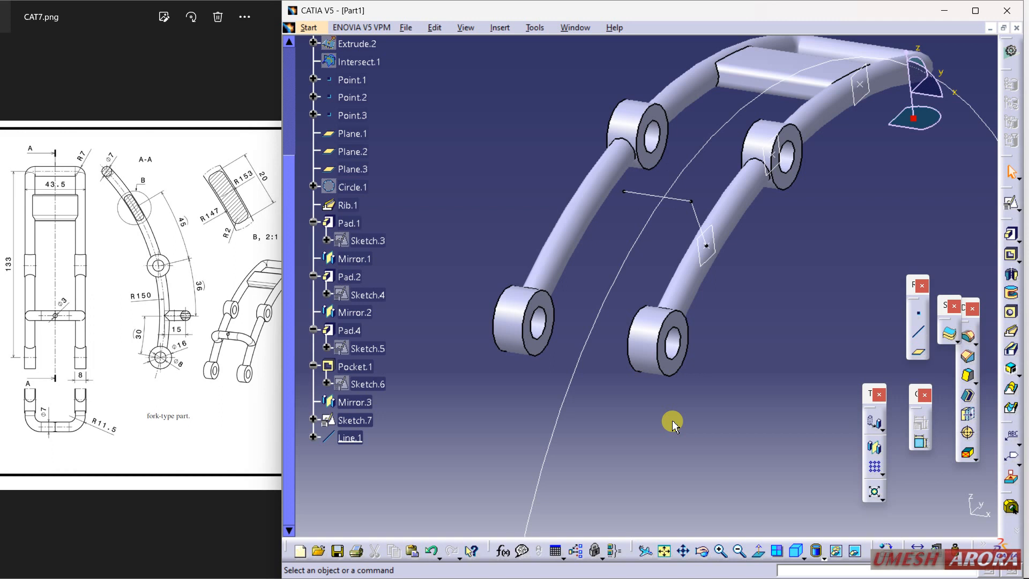
left_click(308, 30)
mouse_move(333, 61)
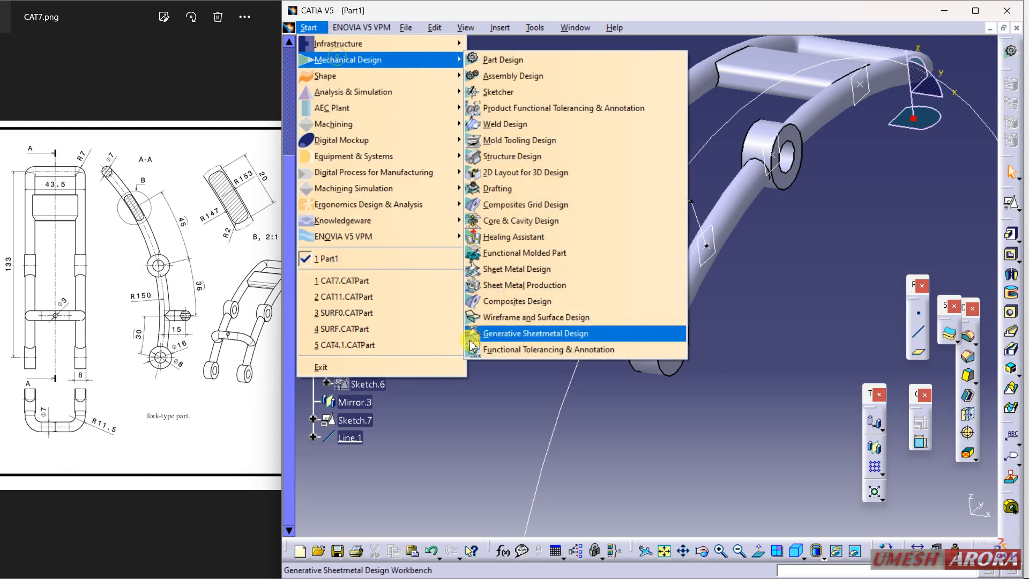
left_click(504, 323)
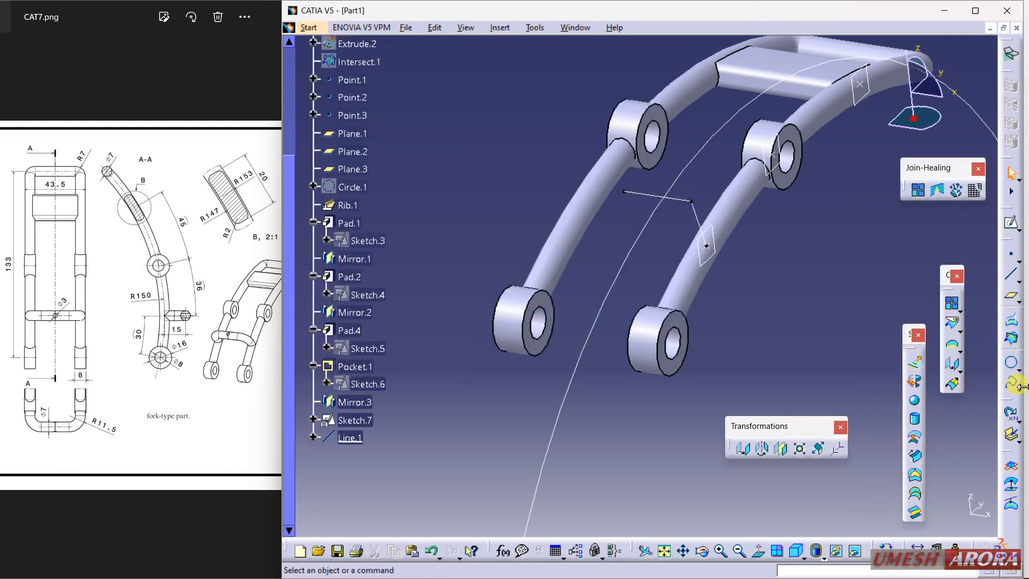
Create an 8 mm radius corner between Sketch.7's line and Line.1, trimming both elements
left_click(1017, 370)
left_click(995, 378)
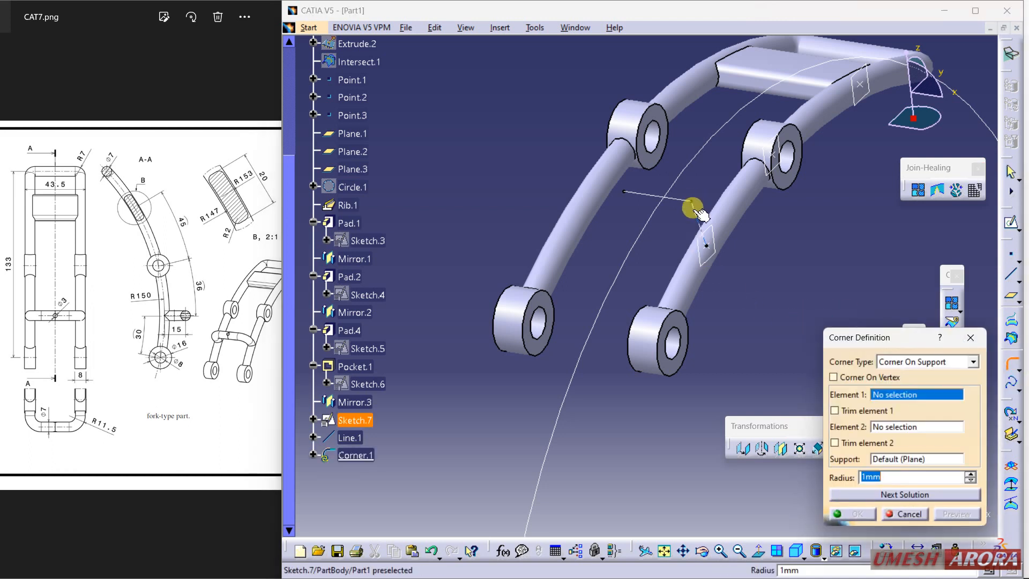
left_click(674, 198)
left_click(679, 216)
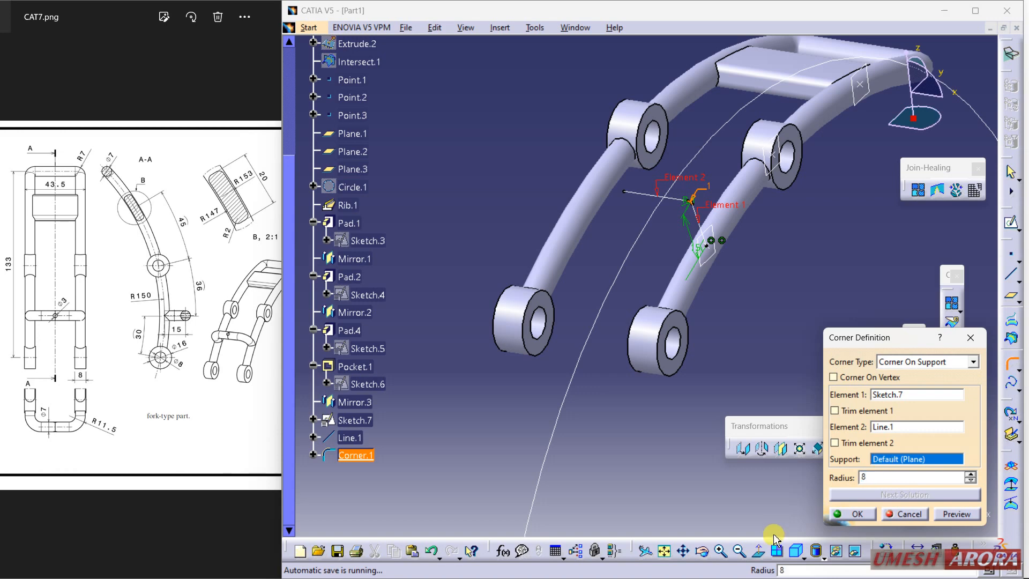
left_click(850, 442)
left_click(852, 410)
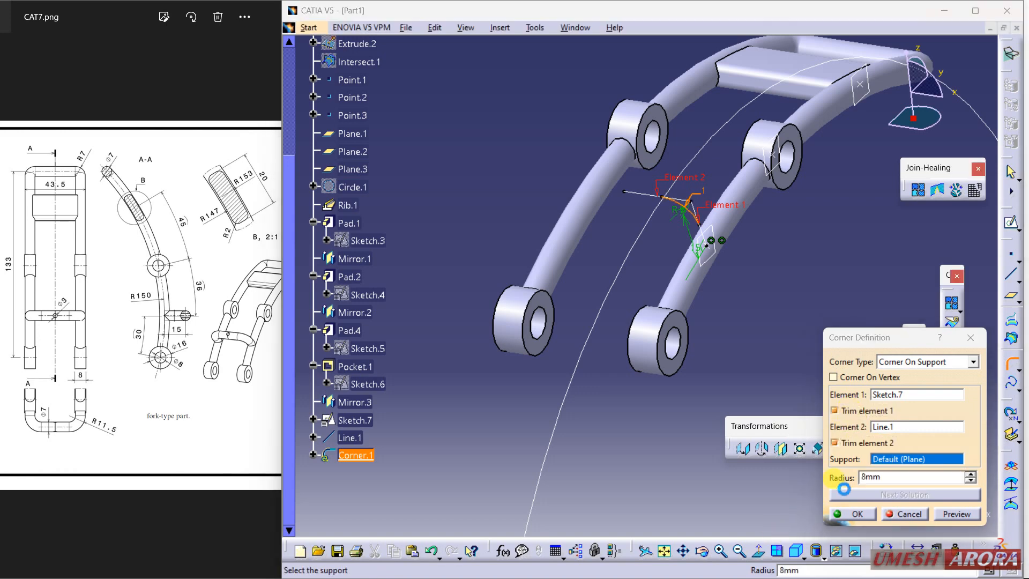
left_click(855, 515)
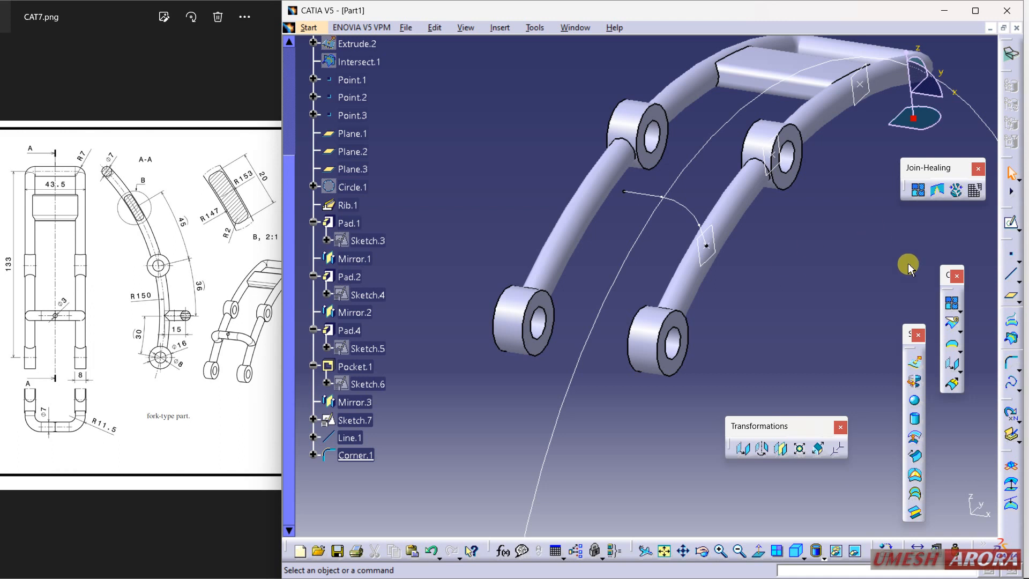
Create a full circle of 3.5 mm radius centred on the corner curve's free end, supported on the yz plane
left_click(1018, 365)
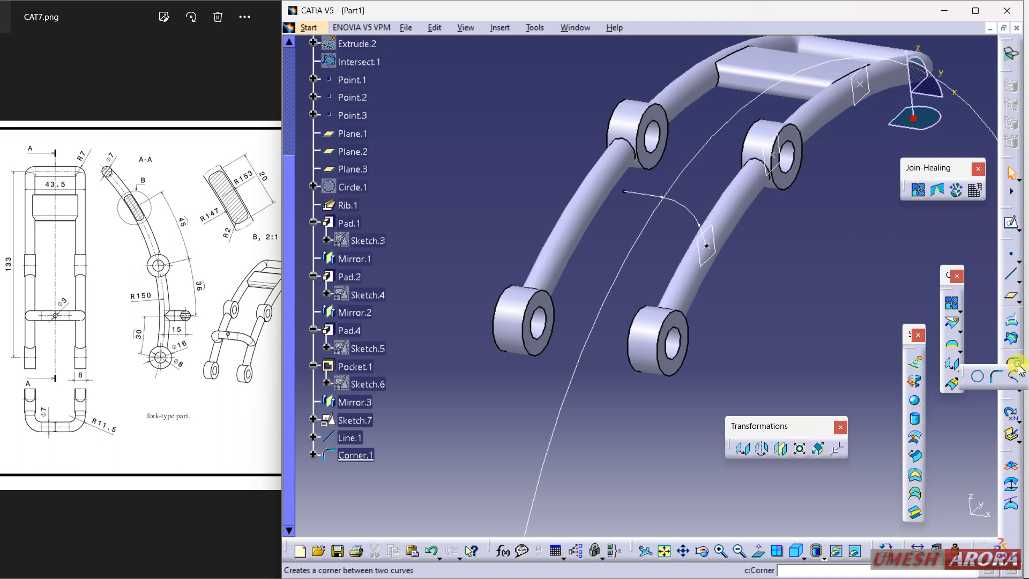
left_click(984, 375)
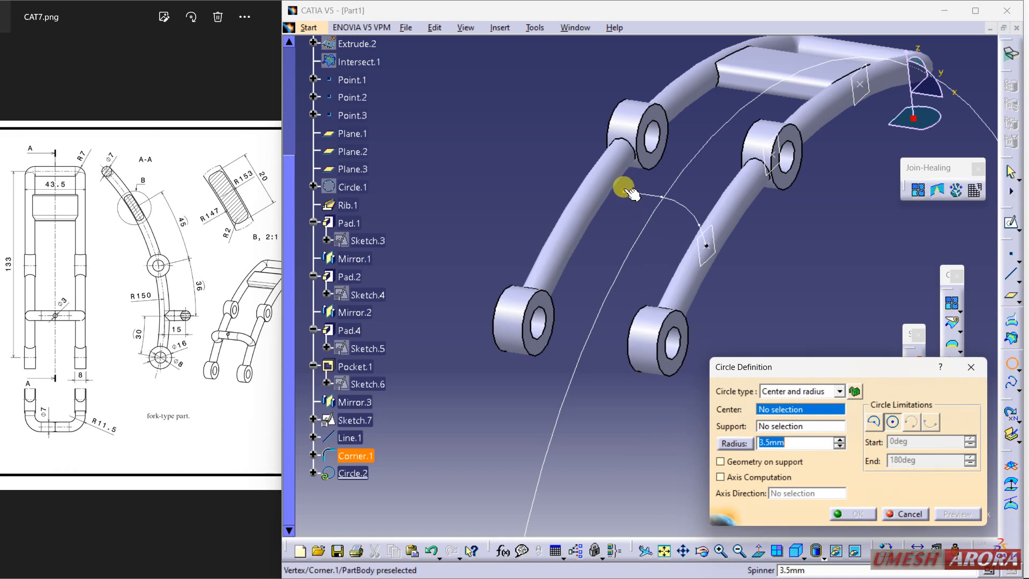
left_click(626, 192)
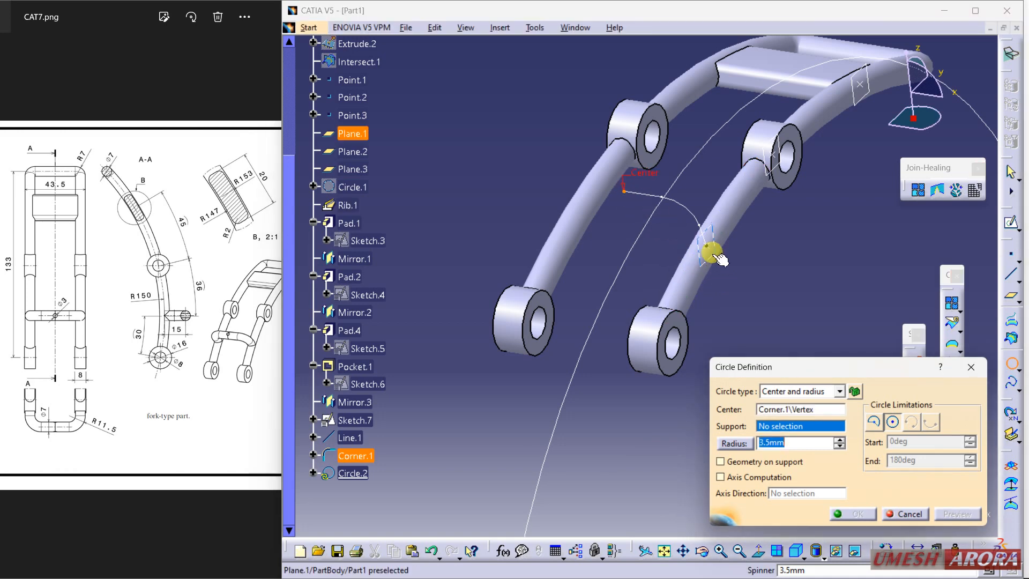
left_click(612, 207)
middle_click_drag(662, 339, 618, 320)
middle_click_drag(618, 319, 558, 217)
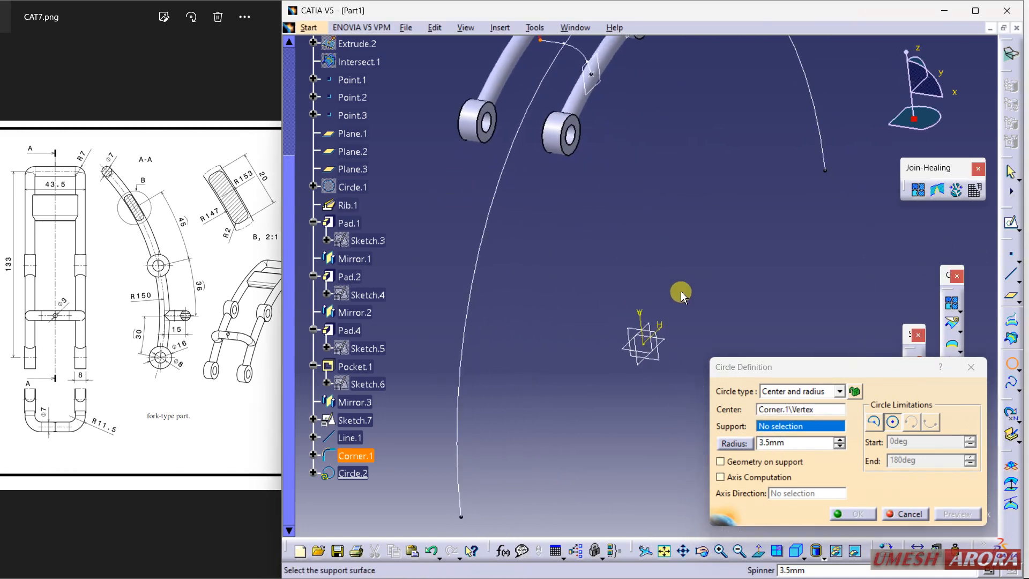
left_click(655, 328)
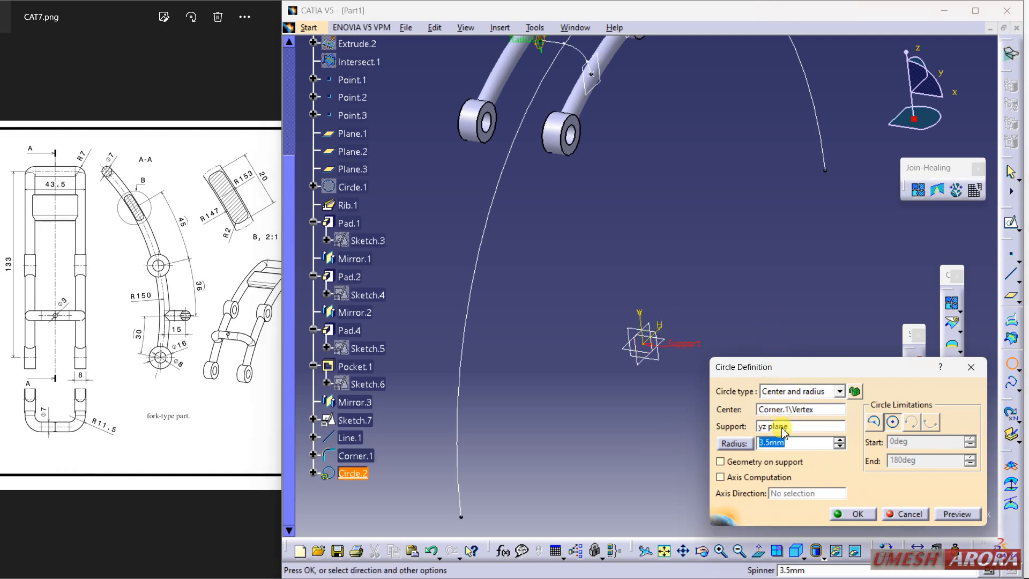
left_click(845, 516)
Switch back to the Part Design workbench
middle_click_drag(667, 177, 593, 218)
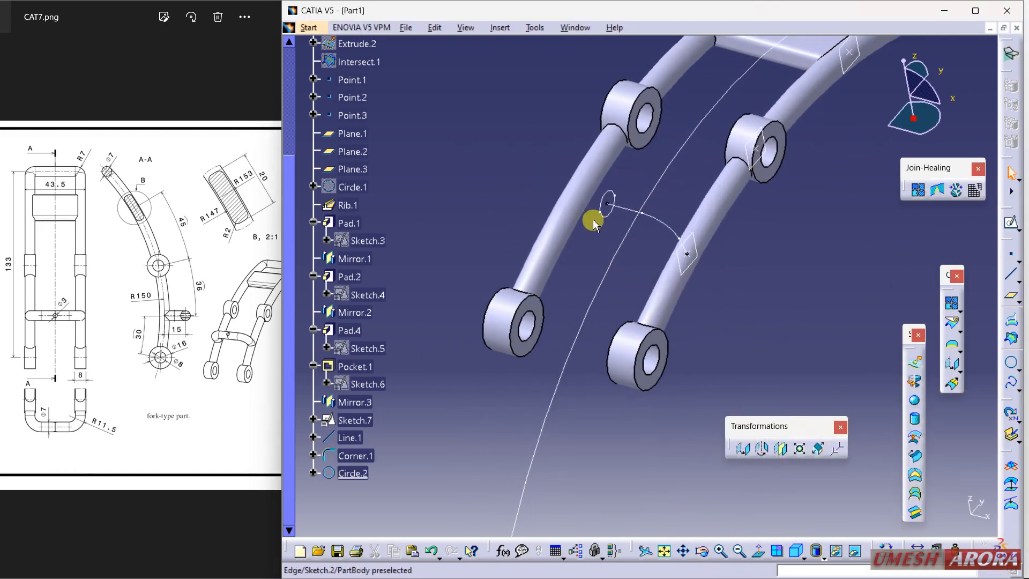
left_click(309, 27)
mouse_move(358, 60)
left_click(485, 63)
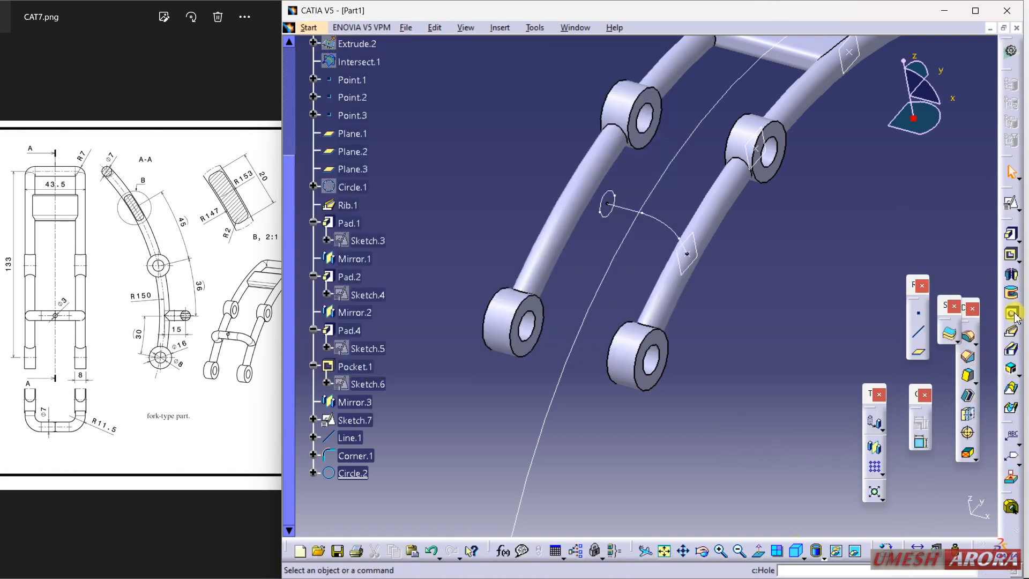
Create a rib with Circle.2 as the profile and Corner.1 as the center curve, keeping the angle
left_click(1014, 333)
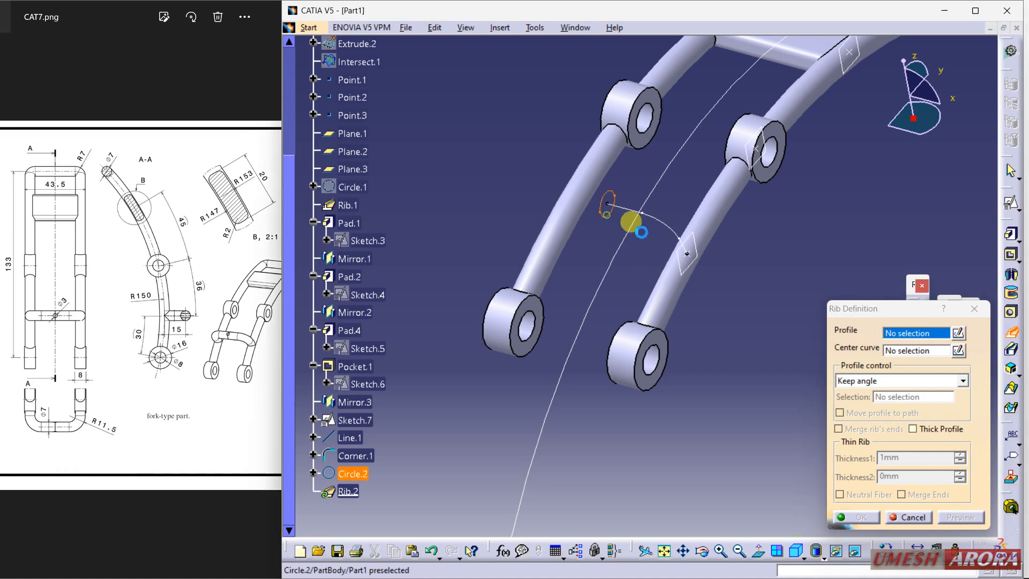
left_click(620, 218)
left_click(654, 224)
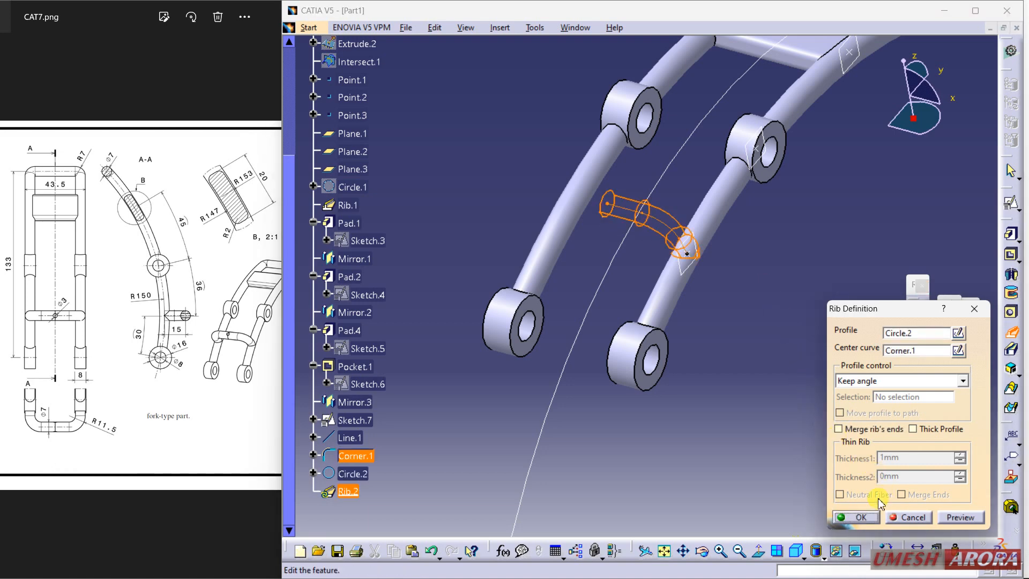
left_click(859, 517)
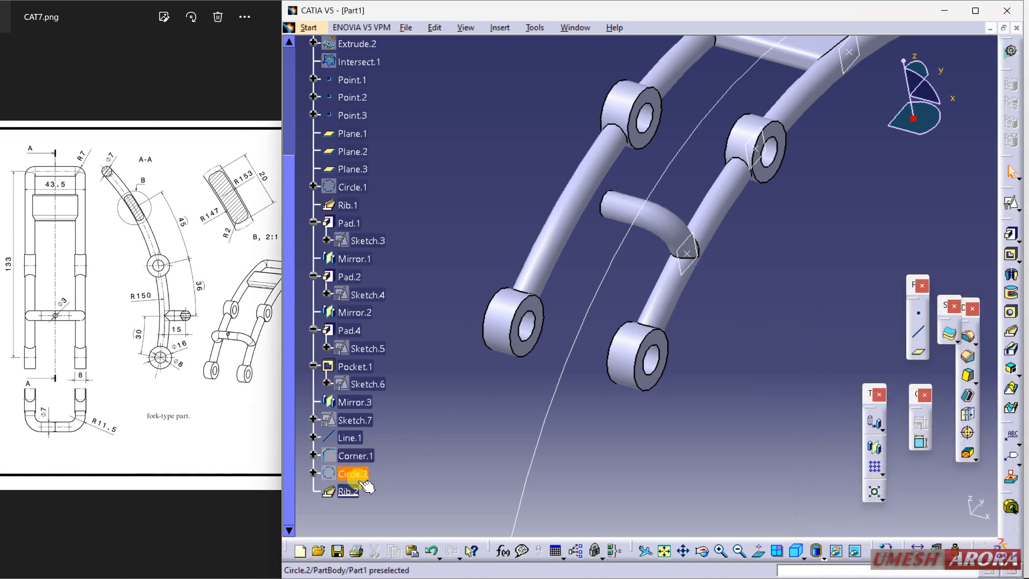
Try to mirror the half-crossbar rib about the yz plane, continuing despite the non-movable elements
left_click(349, 492)
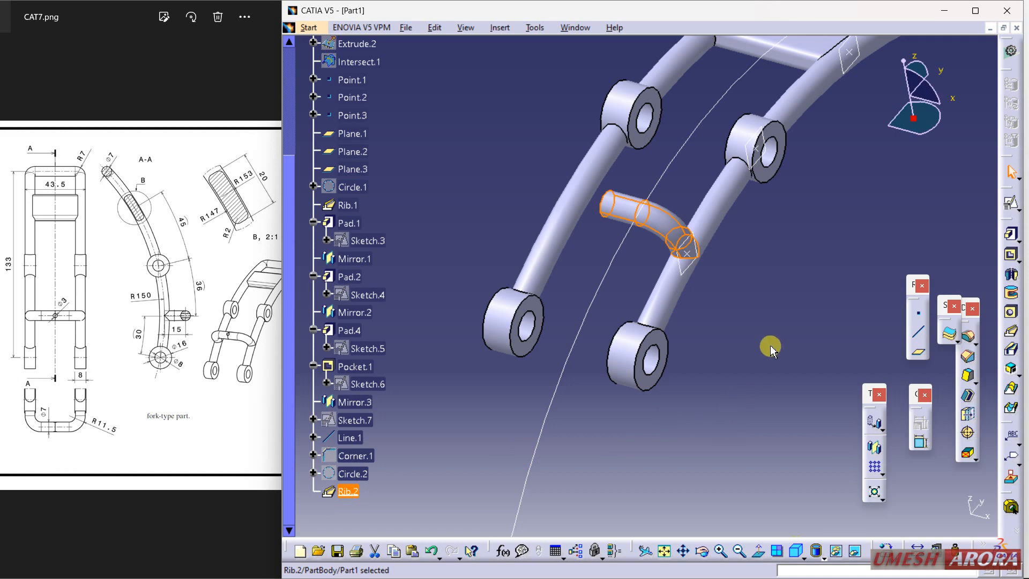
left_click(873, 447)
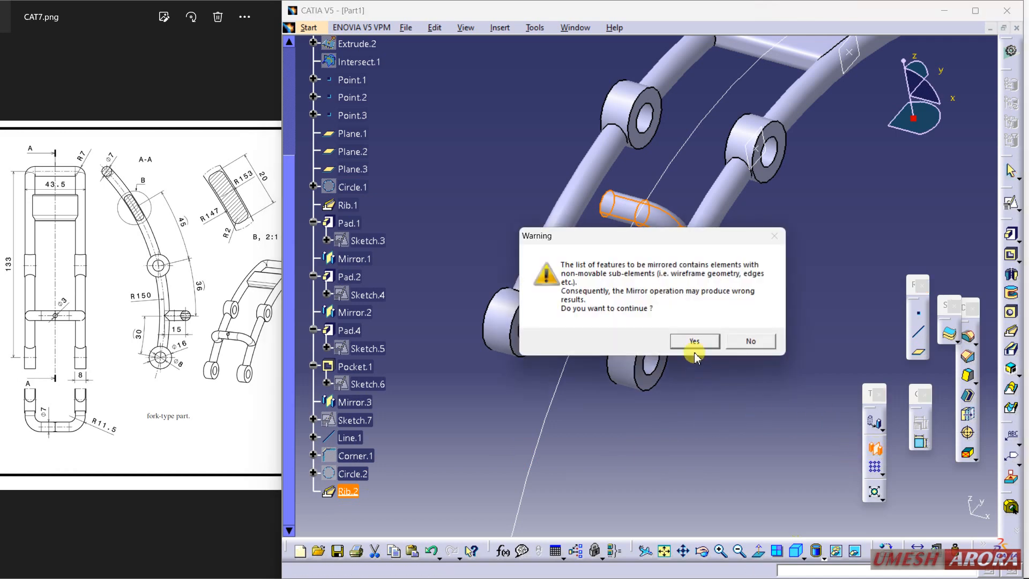
left_click(696, 341)
middle_click_drag(742, 323, 659, 200)
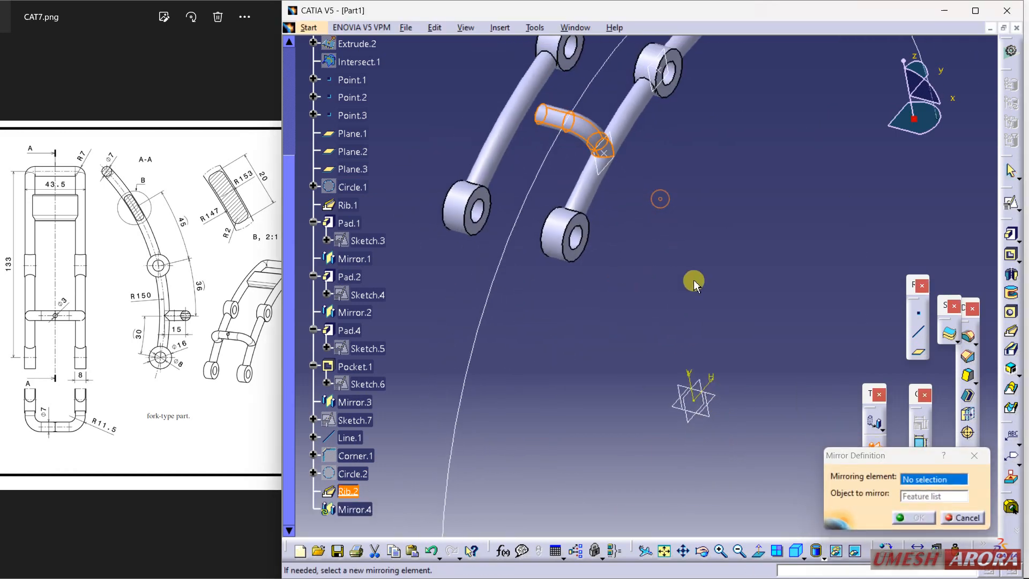
left_click(697, 428)
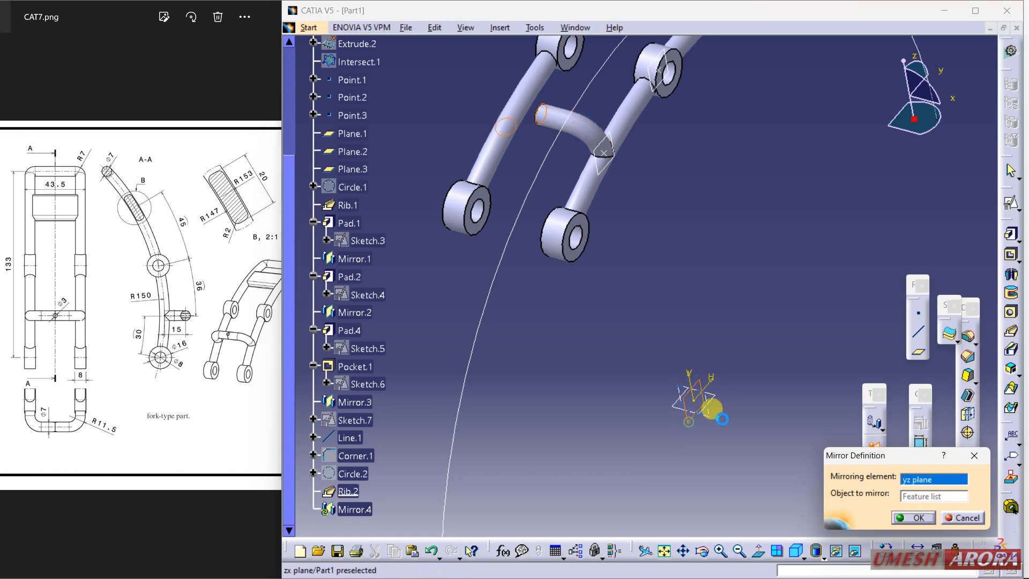
left_click(897, 516)
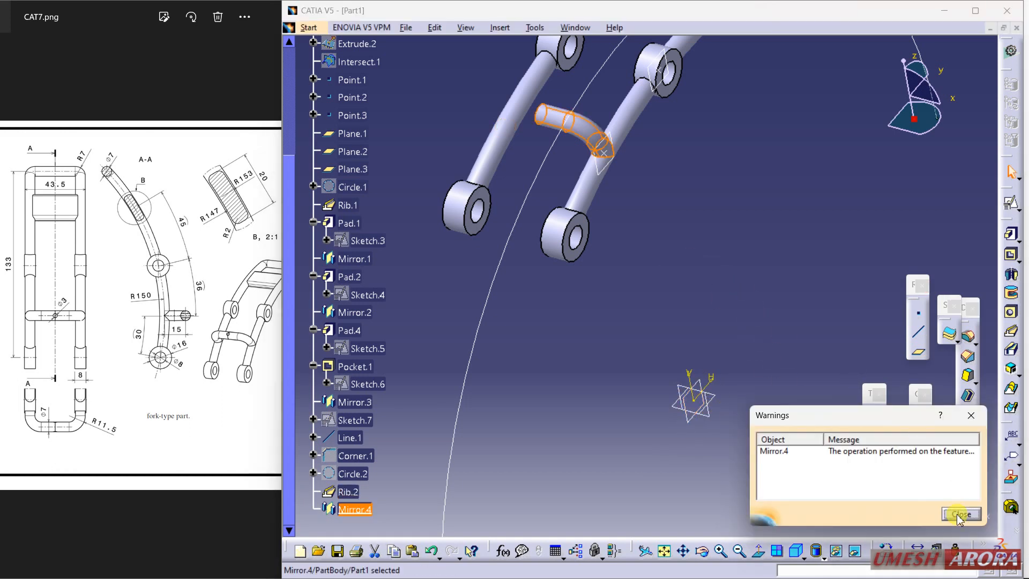
left_click(960, 515)
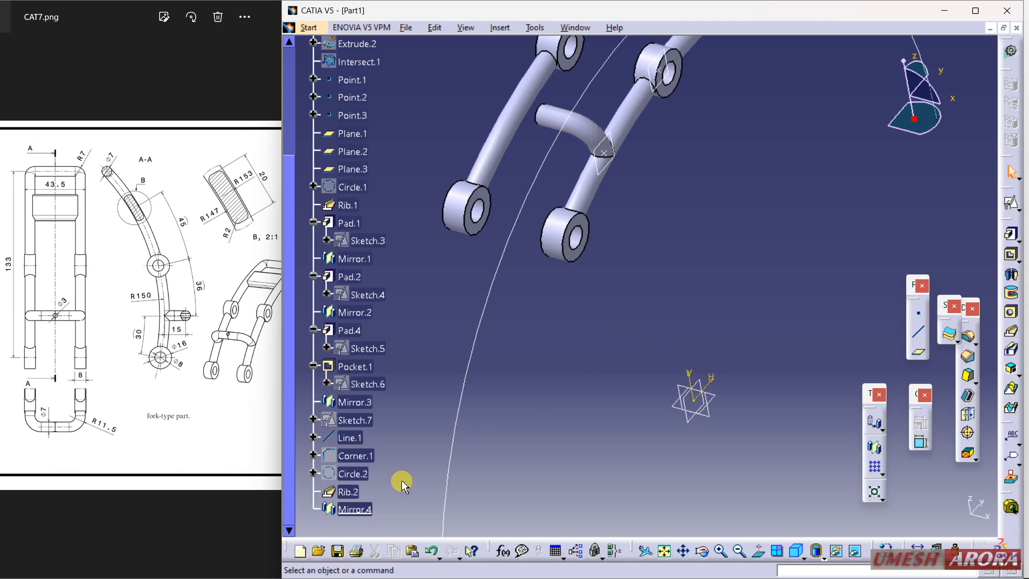
Delete the mirror feature made from the half-crossbar rib
right_click(370, 509)
left_click(400, 420)
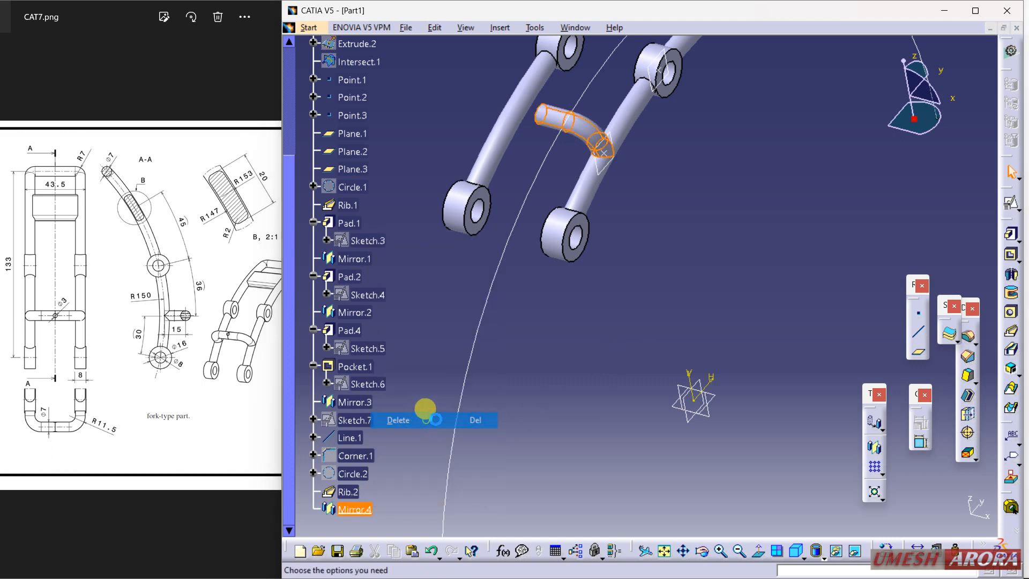
left_click(901, 515)
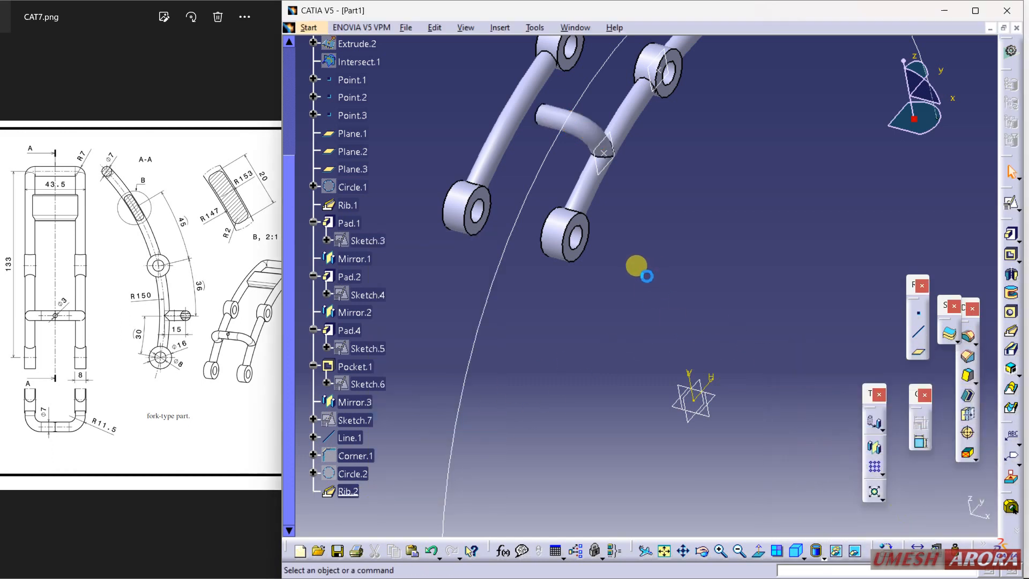
Try to mirror Sketch.7, Line.1, Corner.1, Circle.2 and Rib.2 together about an origin plane, continuing despite the non-movable elements
middle_click_drag(523, 301, 593, 301)
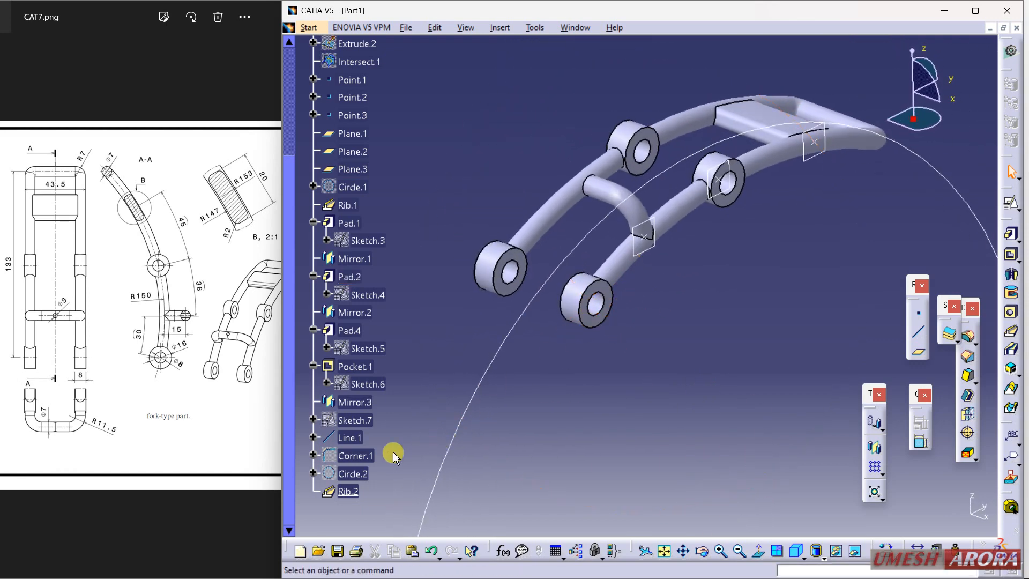
left_click(348, 491)
double_click(348, 492)
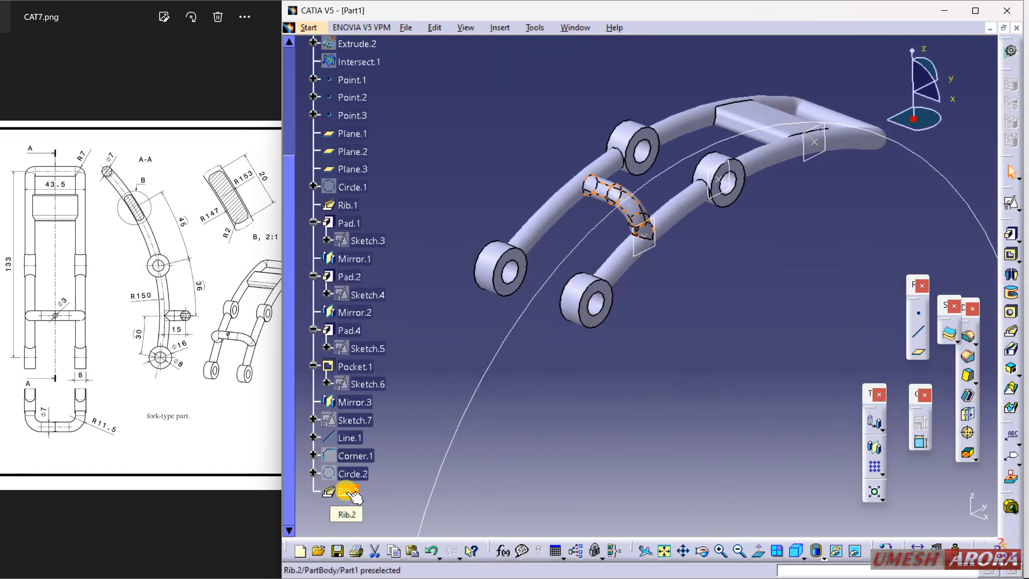
left_click(348, 492)
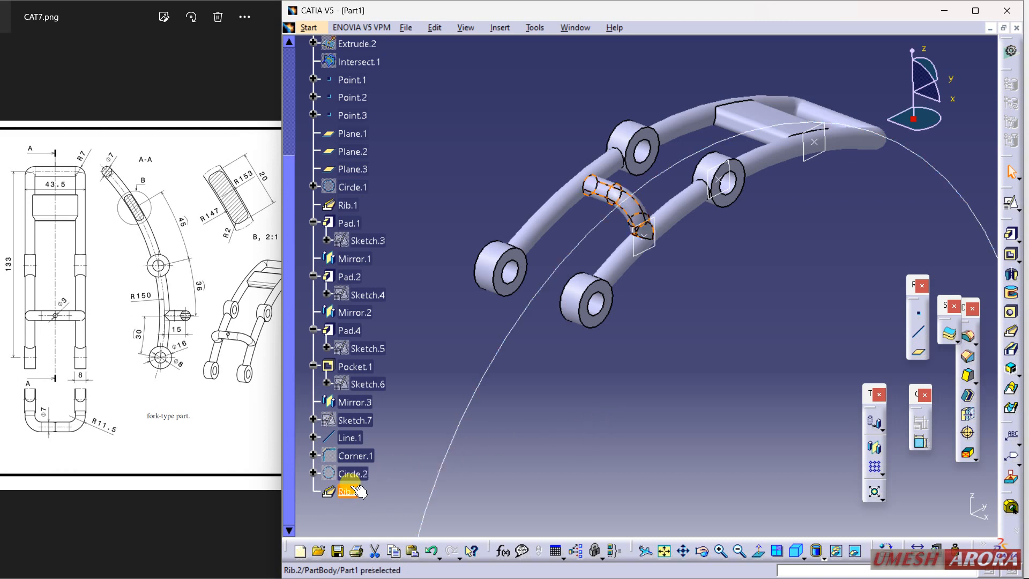
left_click(346, 438, "shift")
left_click(357, 421, "shift")
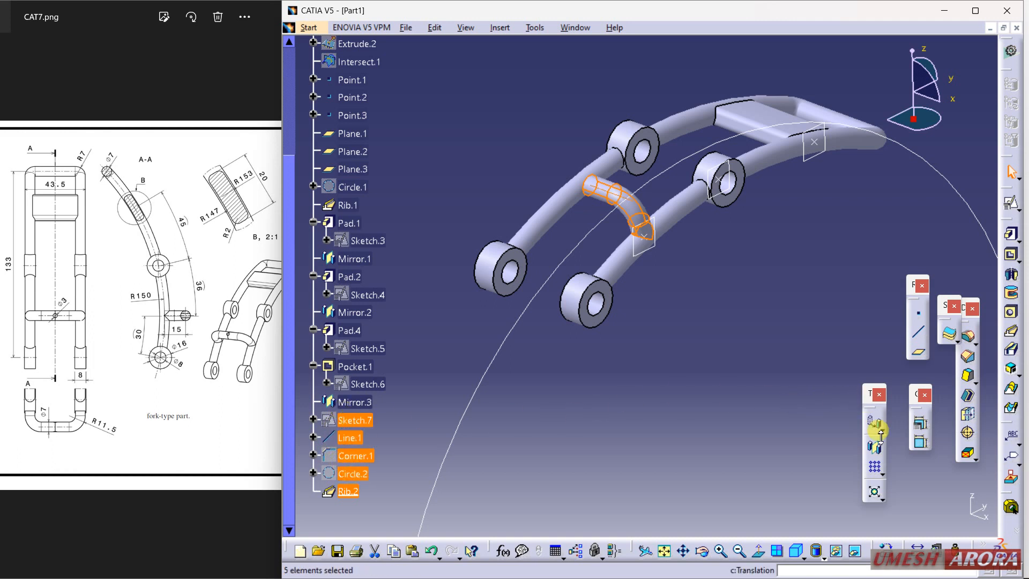
left_click(876, 448)
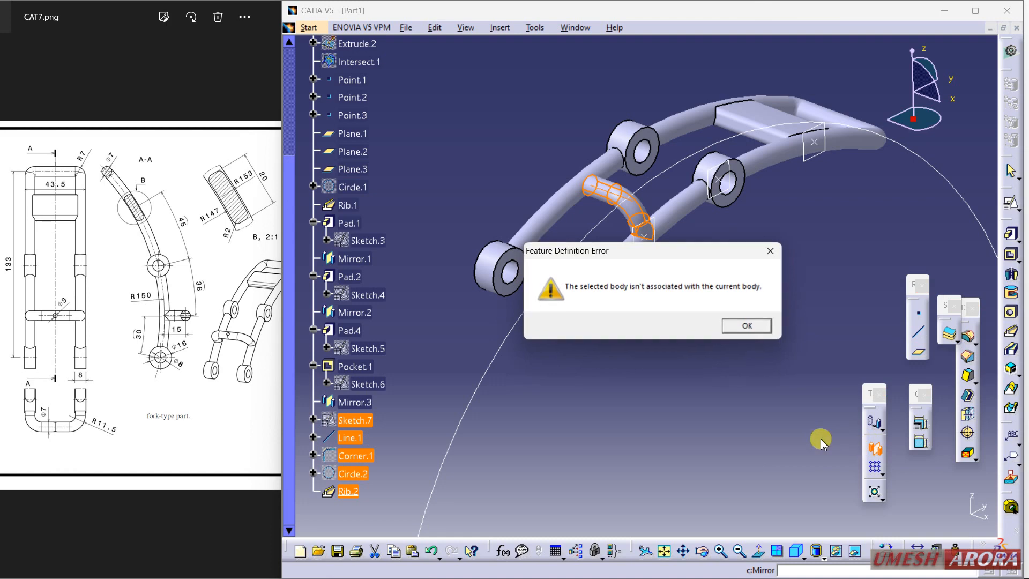
left_click(742, 328)
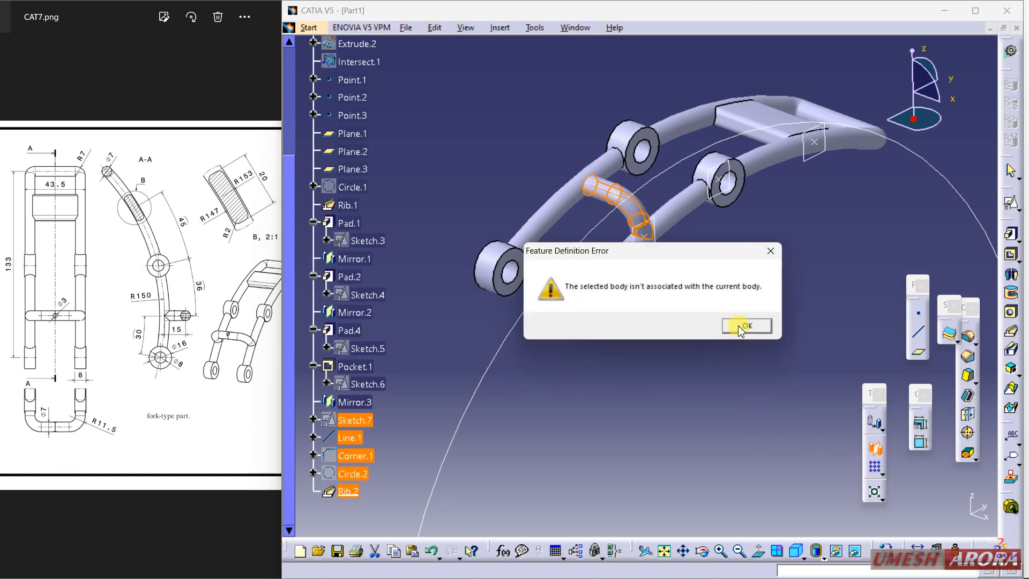
left_click(741, 327)
left_click(742, 326)
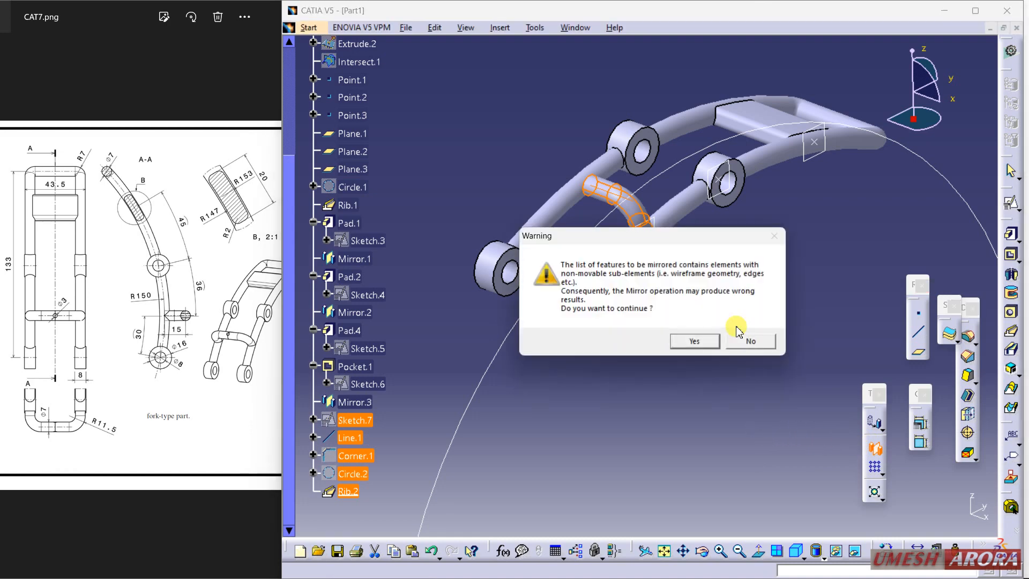
left_click(696, 341)
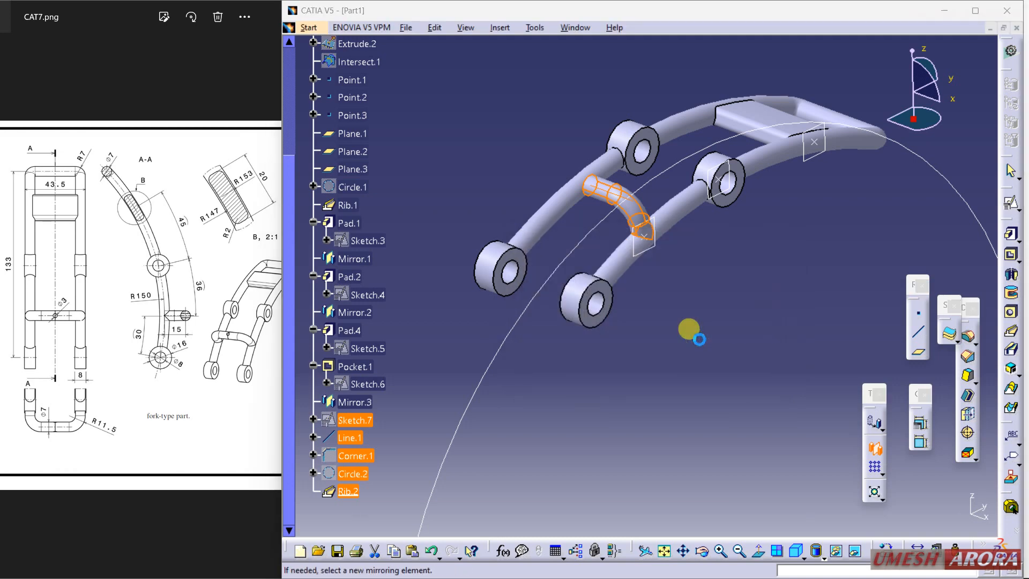
middle_click_drag(682, 329, 659, 395)
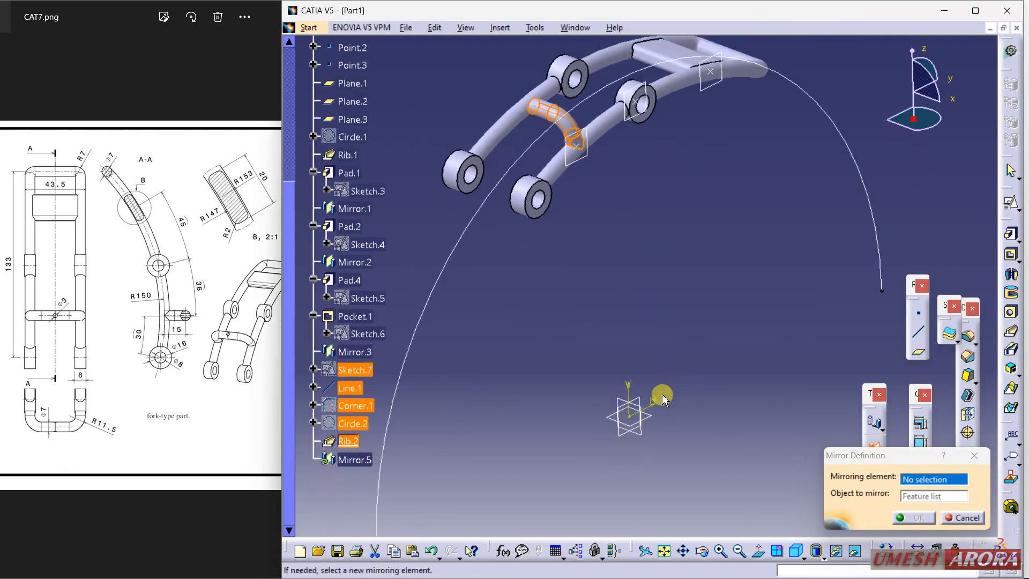
left_click(626, 408)
left_click(904, 518)
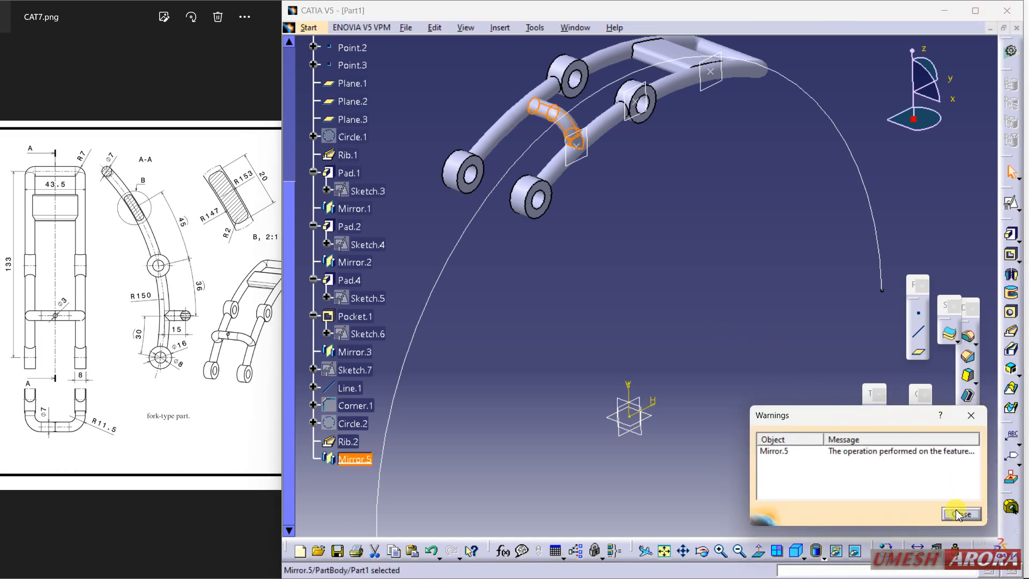
left_click(960, 514)
Mirror the entire current solid about the yz plane to complete the crossbar between both arms
middle_click_drag(667, 280, 664, 375)
middle_click_drag(548, 329, 713, 357)
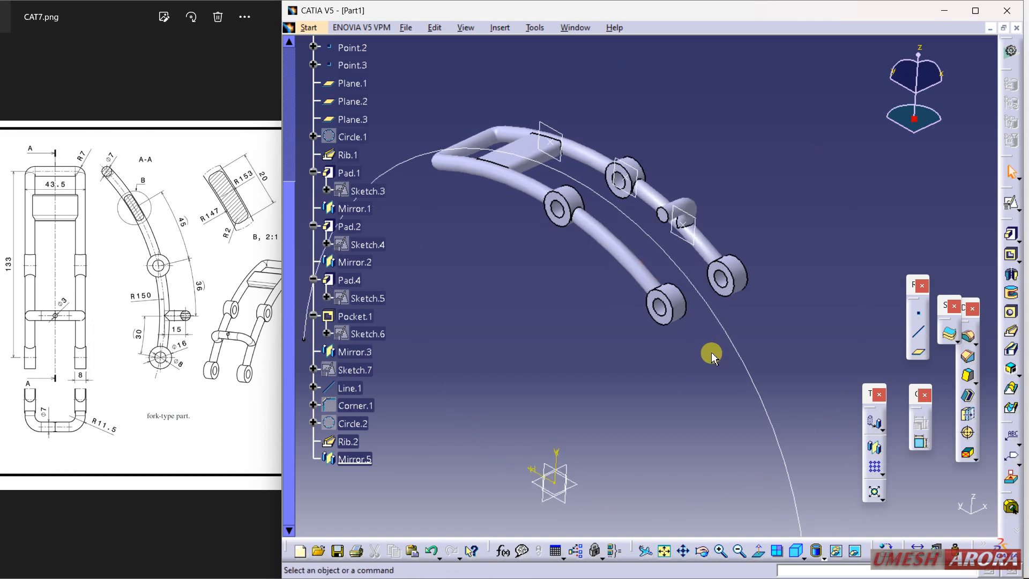
left_click(874, 448)
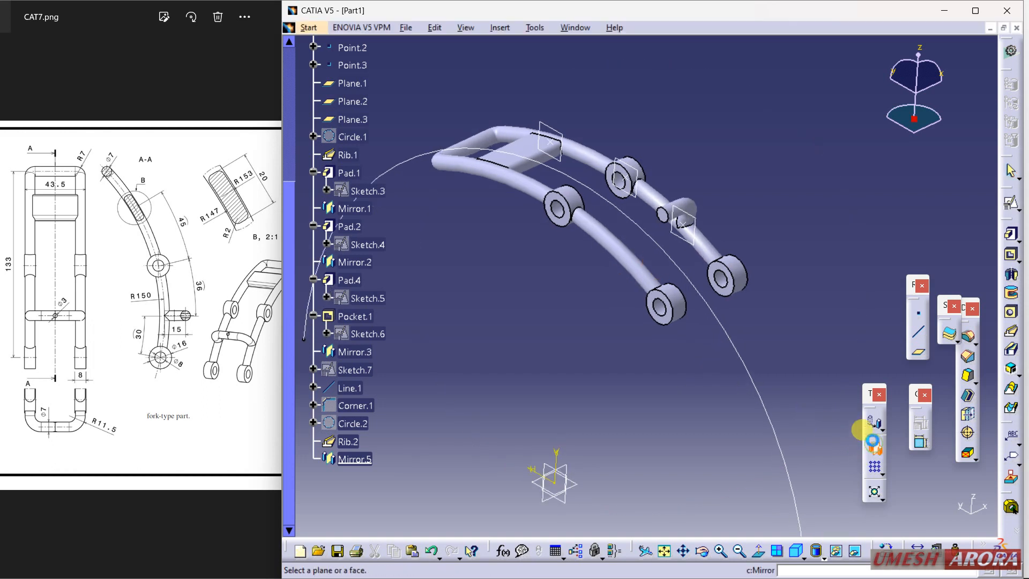
left_click(569, 504)
left_click(913, 517)
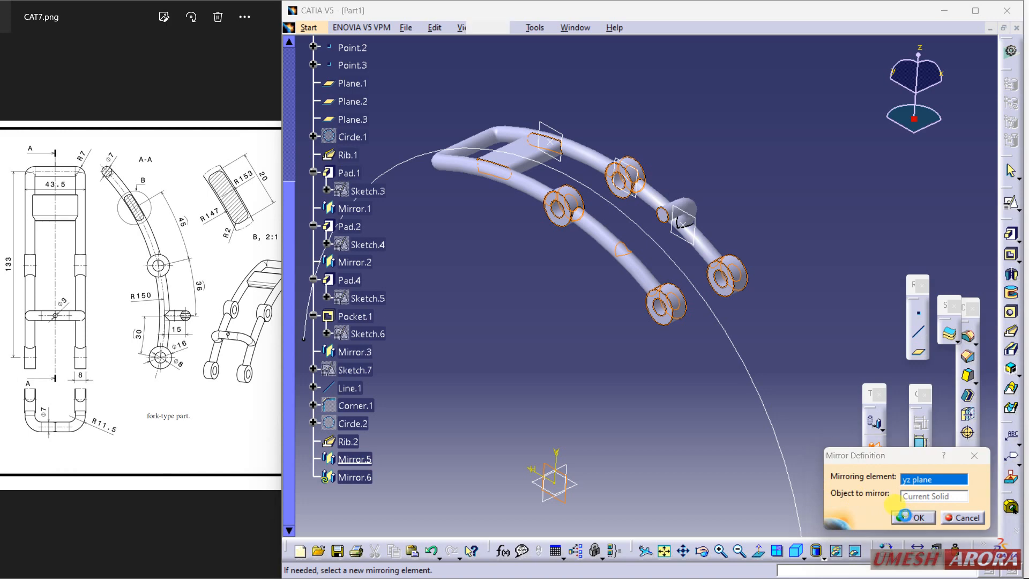
left_click(638, 402)
middle_click_drag(637, 402, 792, 279)
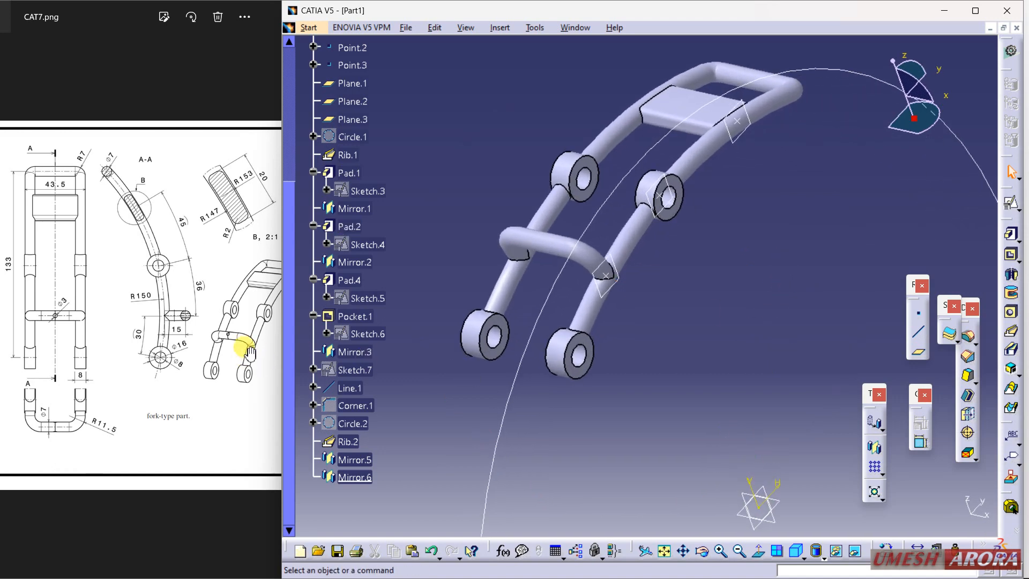
Start a positioned sketch on the yz plane with implicit origin and orientation, and view the crossbar up close
middle_click_drag(576, 364, 635, 310)
left_click(837, 484)
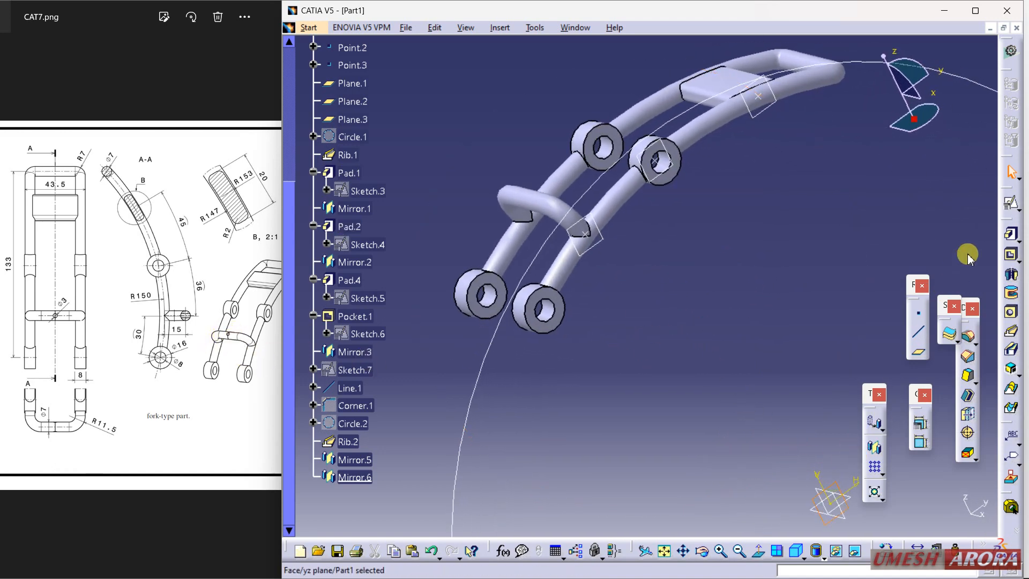
left_click(1007, 206)
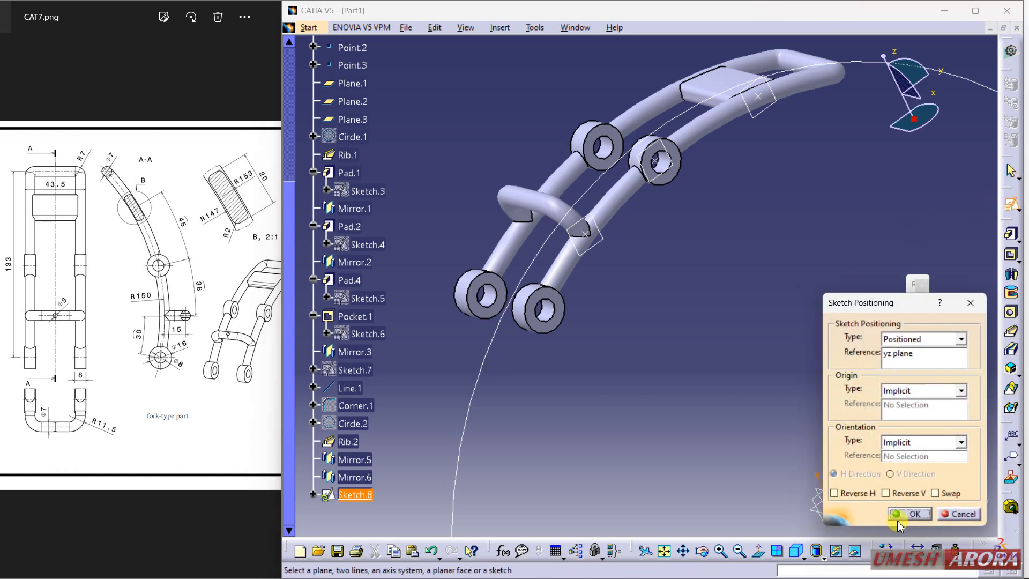
left_click(906, 516)
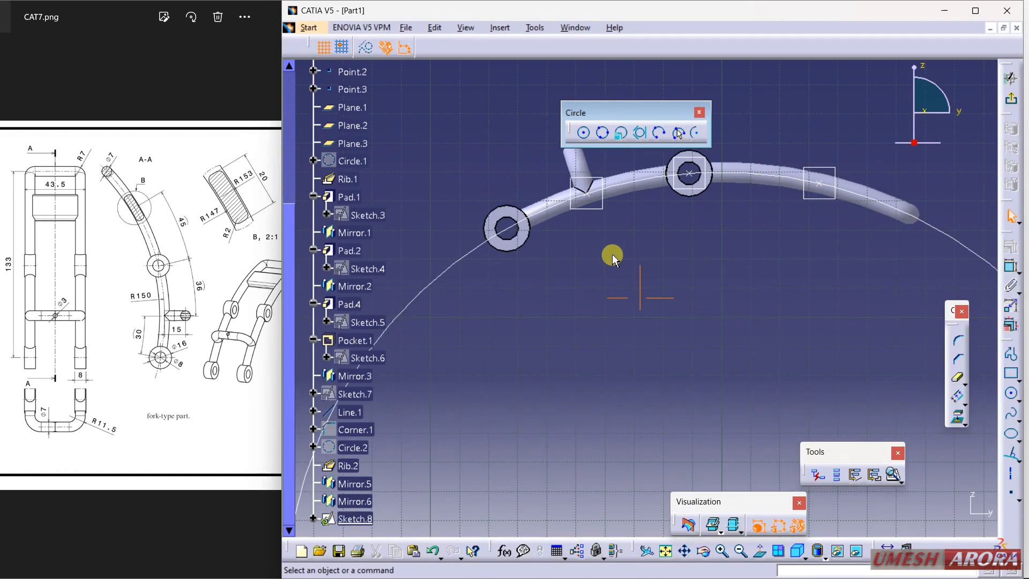
mouse_move(612, 258)
middle_mouse_down()
mouse_move(645, 354)
mouse_move(652, 319)
middle_mouse_up()
scroll(402, 356, "down", 2)
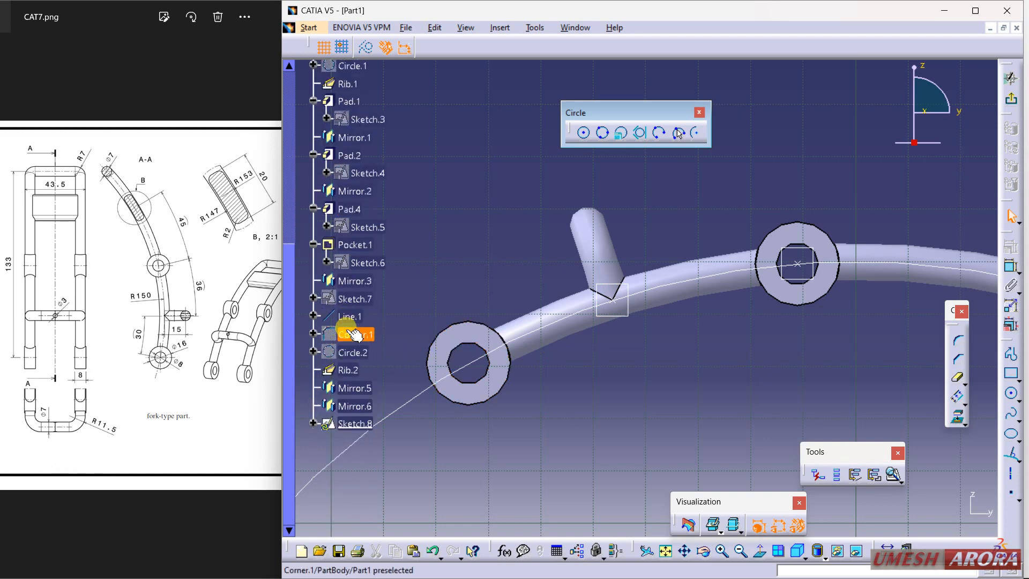
Unhide Sketch.7 and project the crossbar's Corner.1 center curve into the active sketch
right_click(351, 300)
left_click(389, 344)
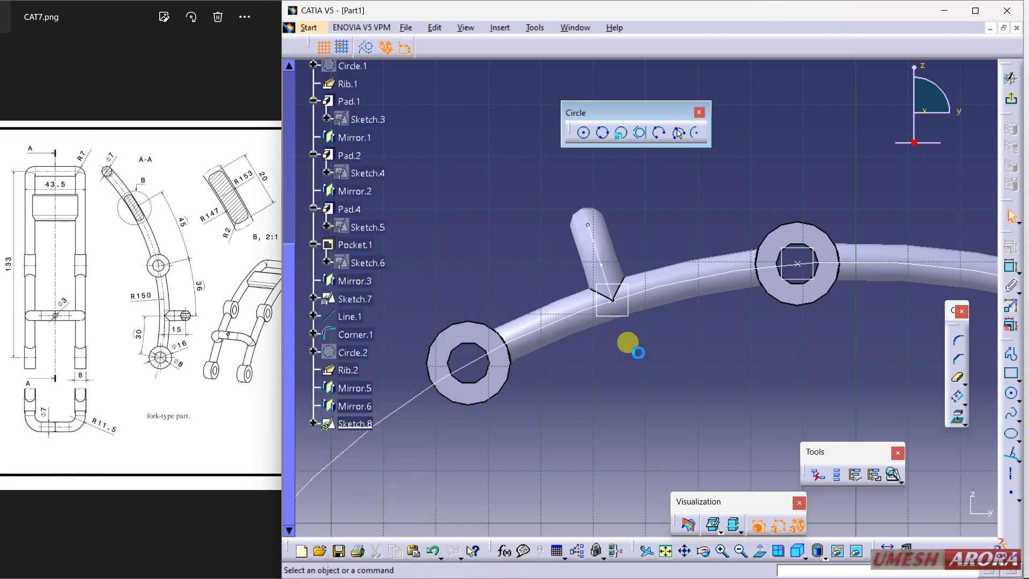
left_click(957, 417)
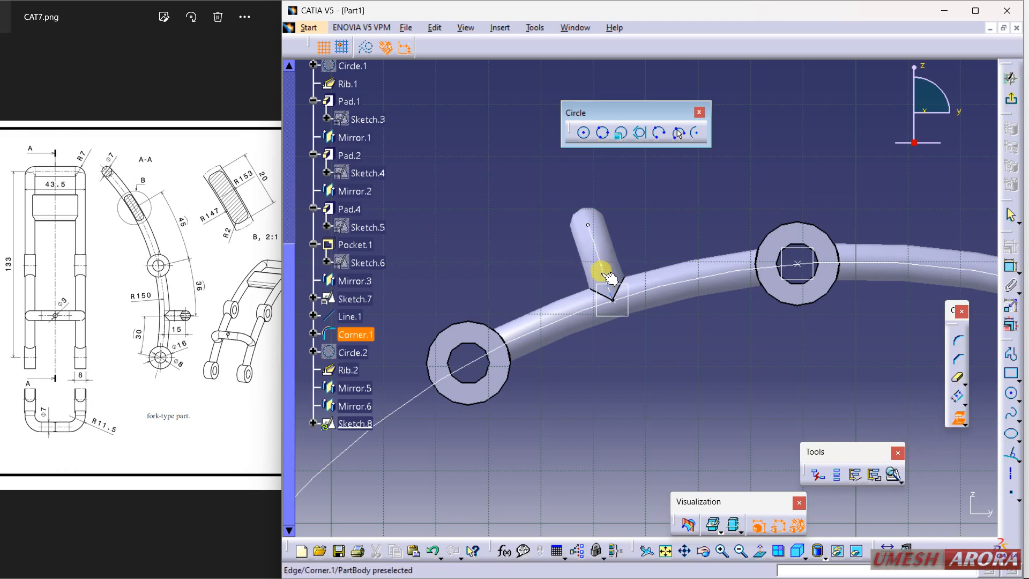
mouse_move(674, 337)
middle_mouse_down()
mouse_move(689, 332)
mouse_move(694, 345)
mouse_move(669, 347)
middle_mouse_up()
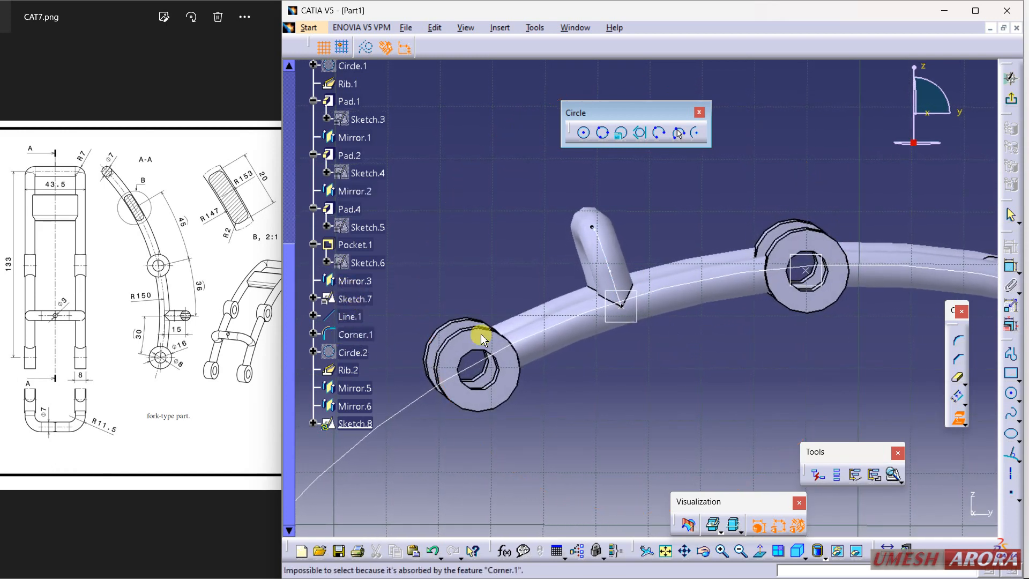
left_click(611, 279)
left_click(611, 261)
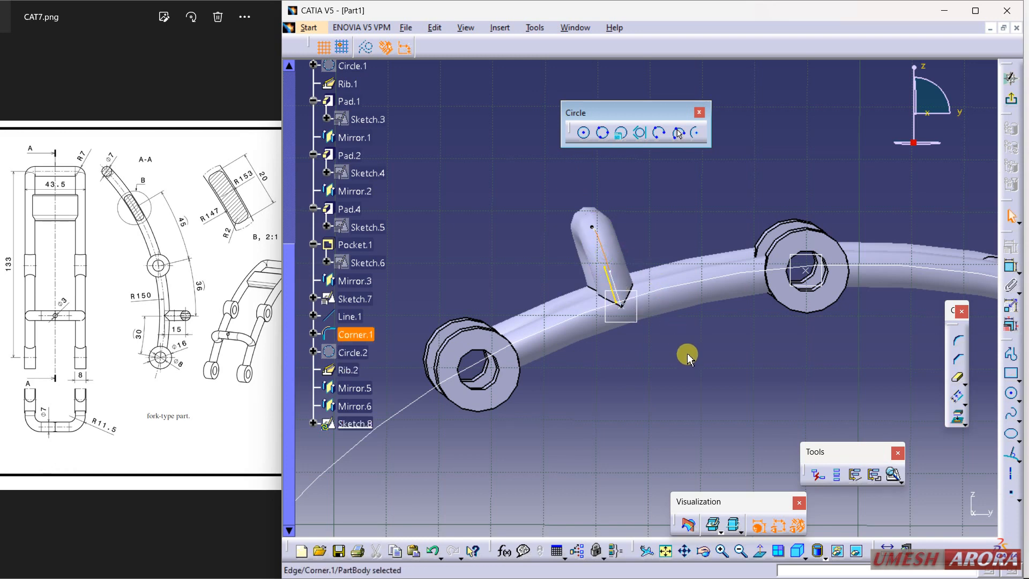
left_click(729, 376)
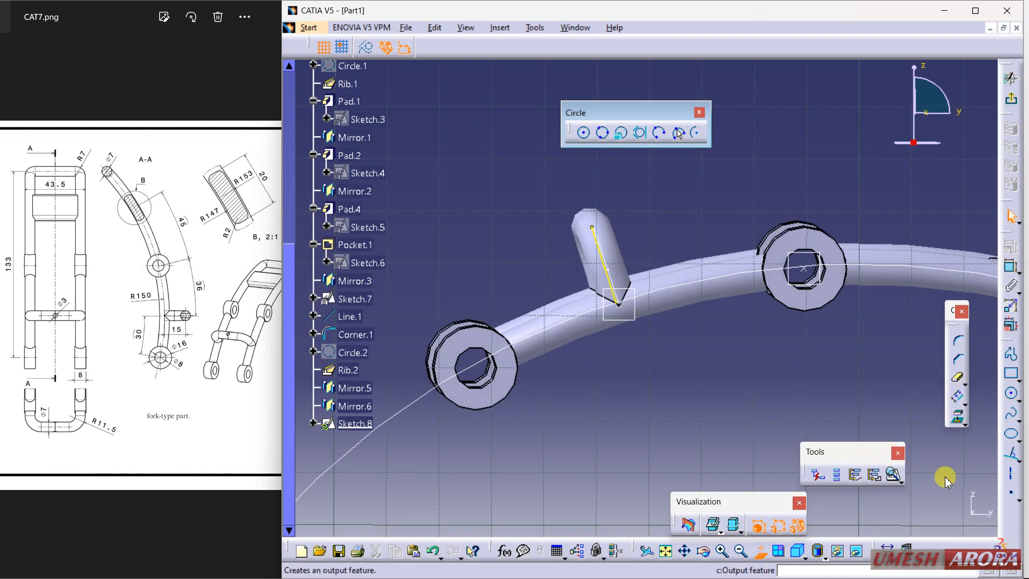
Sketch a closed thin rectangle about 30.7 by 2.2 mm, with one long side along the projected crossbar line and extending past both its ends
left_click(1012, 356)
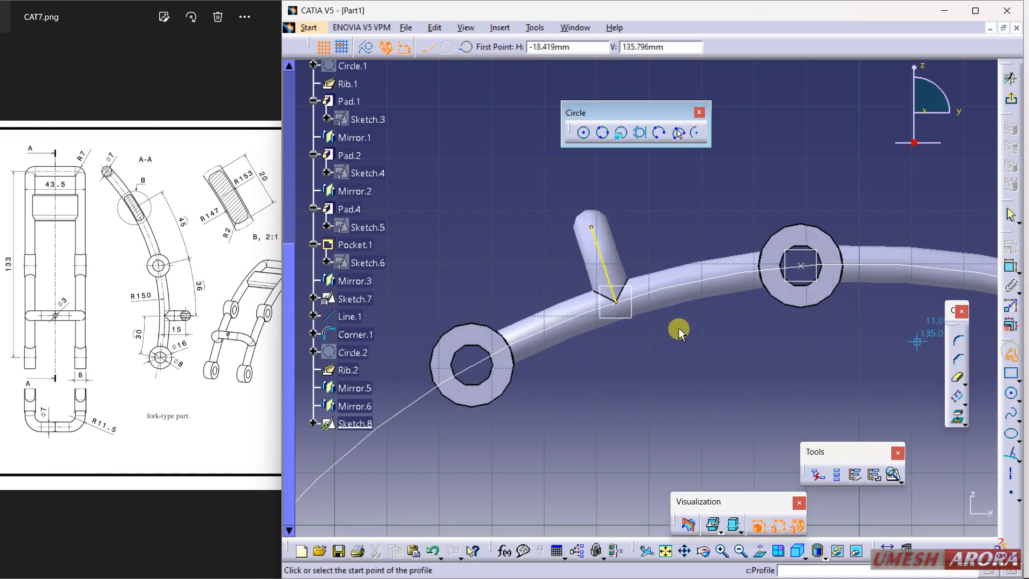
left_click(592, 227)
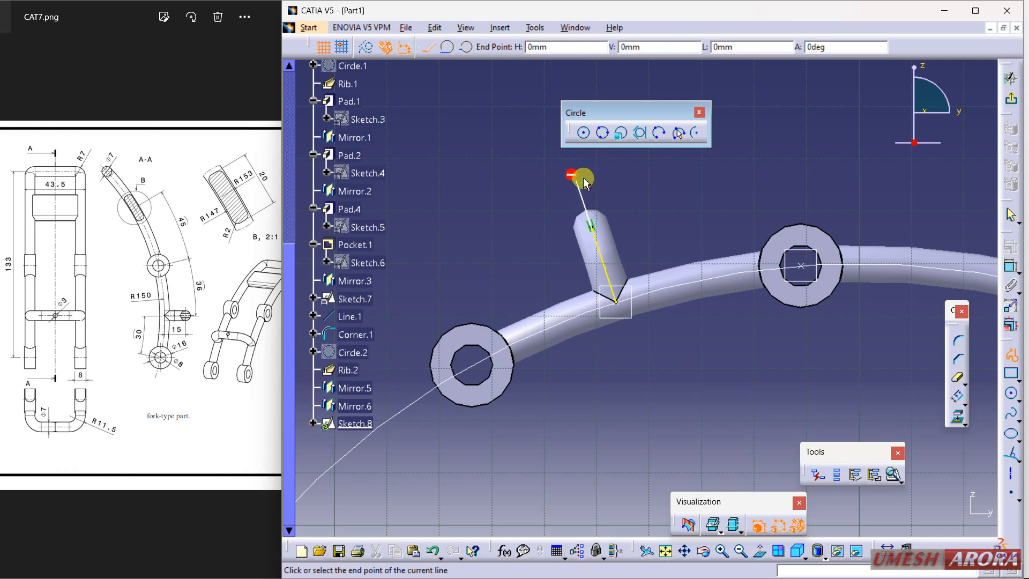
left_click(580, 181)
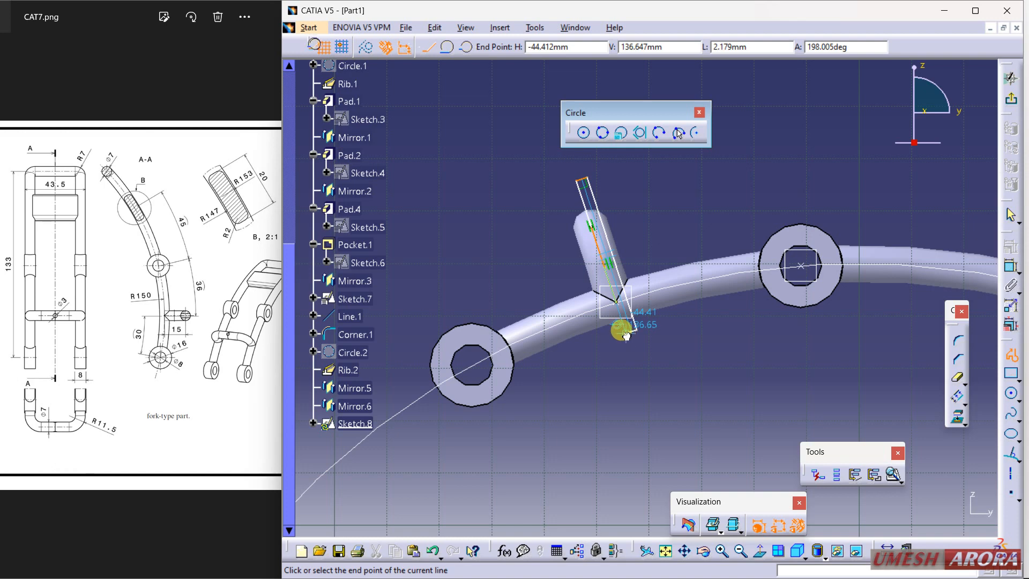
left_click(628, 332)
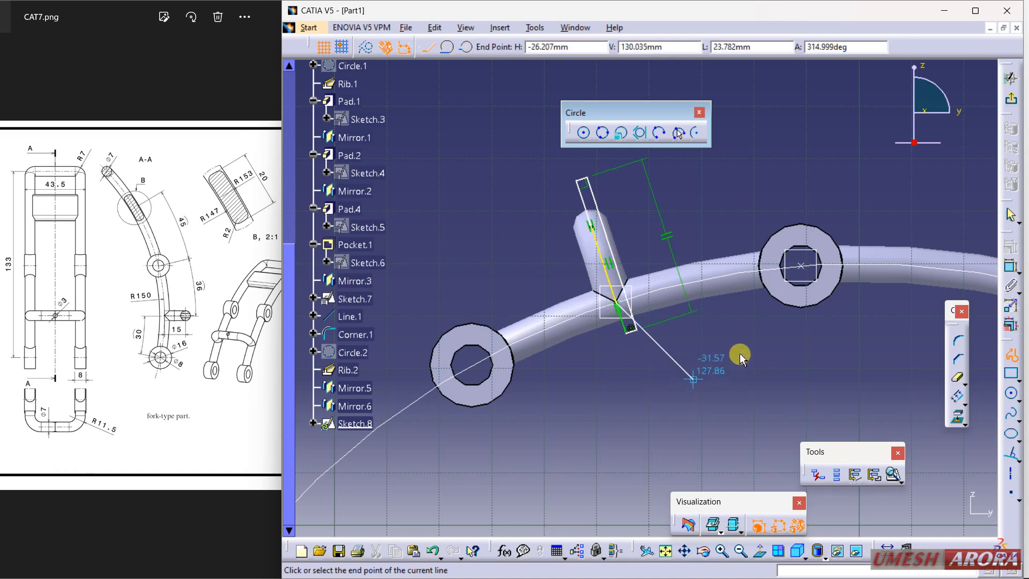
left_click(1011, 358)
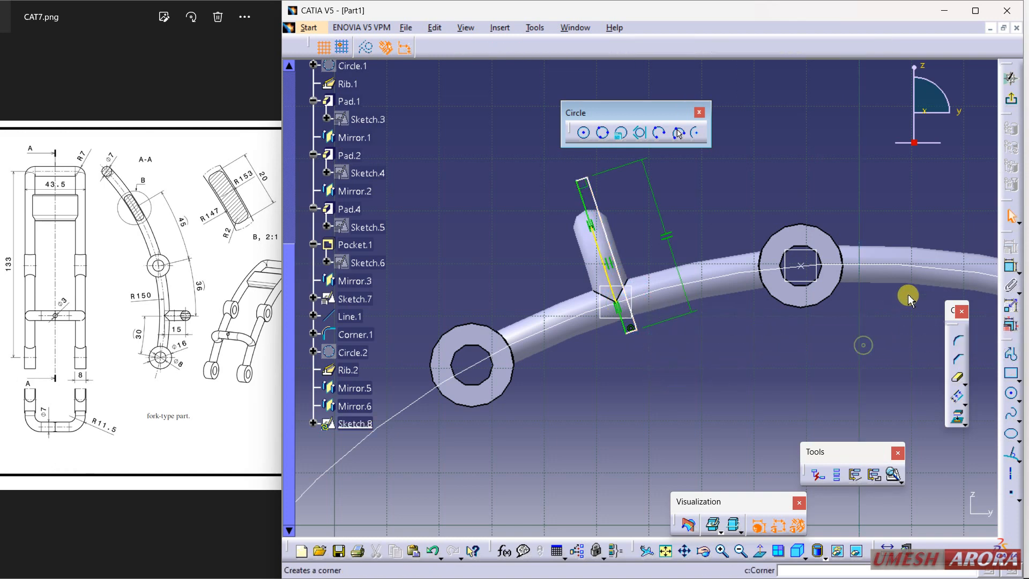
Dimension the rectangle's length, set its width to 1.5 mm, and dimension its end offset from the projected crossbar line
left_click(1011, 268)
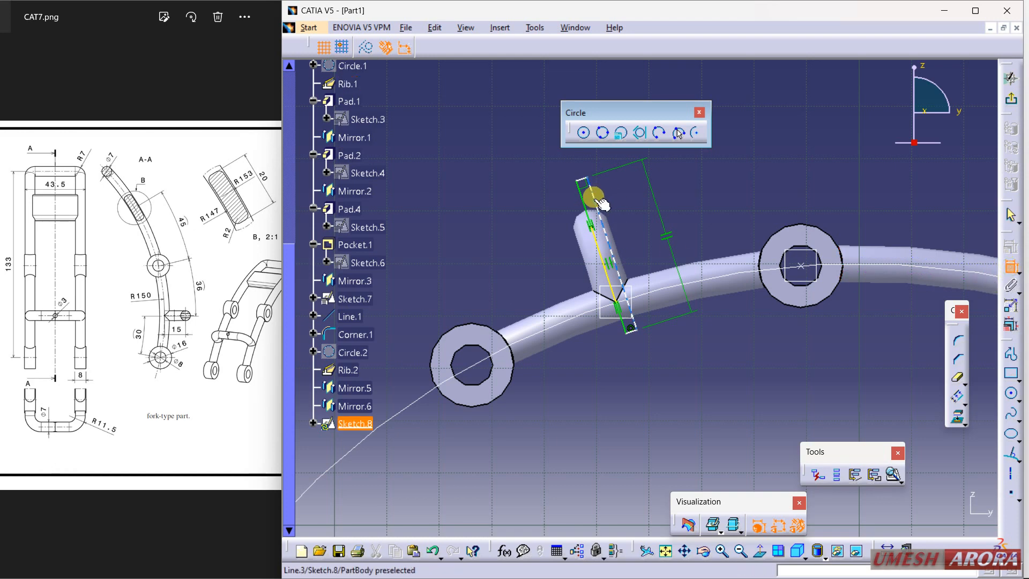
left_click(619, 201)
left_click(582, 179)
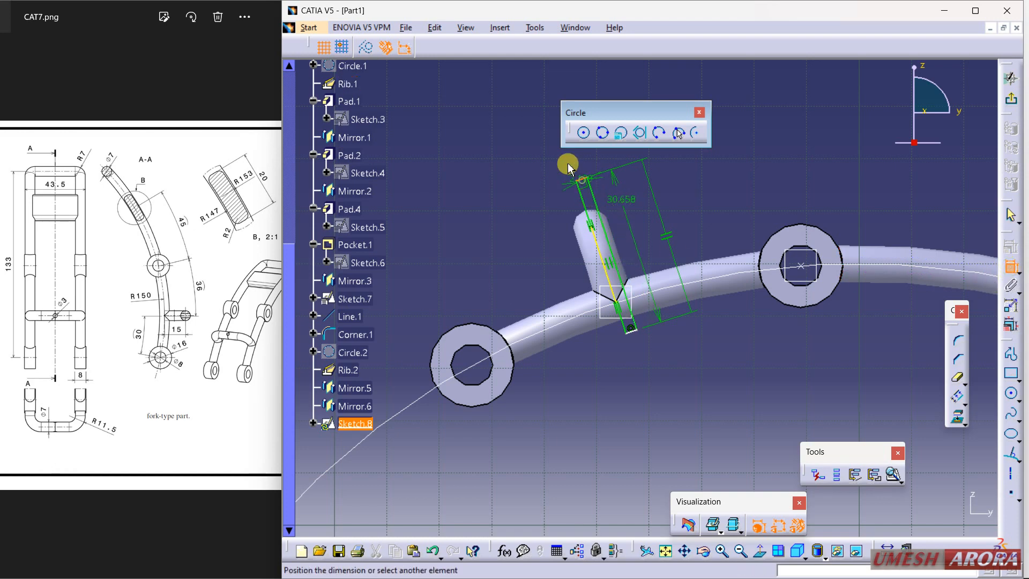
left_click(559, 154)
double_click(566, 159)
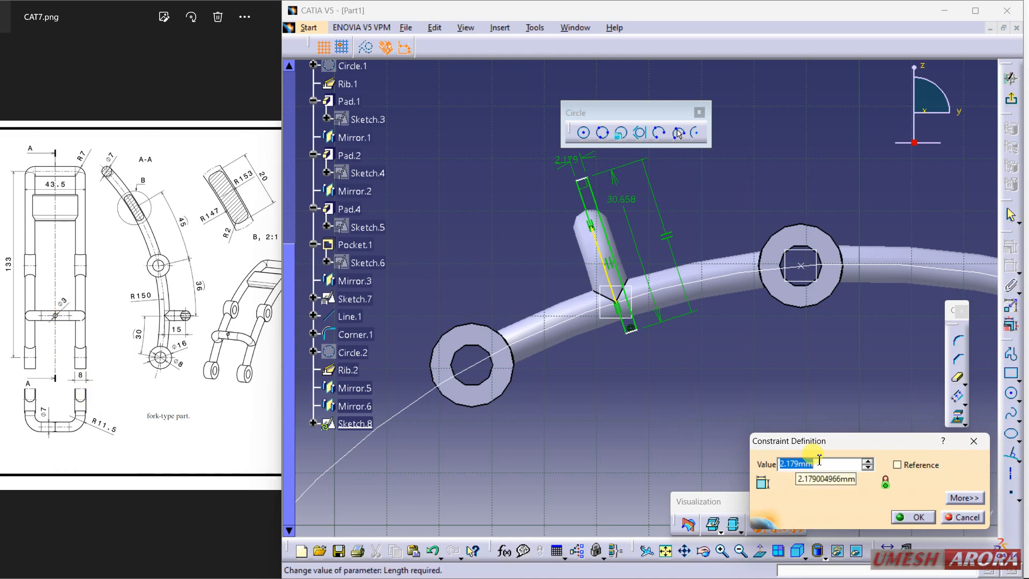
key("Return")
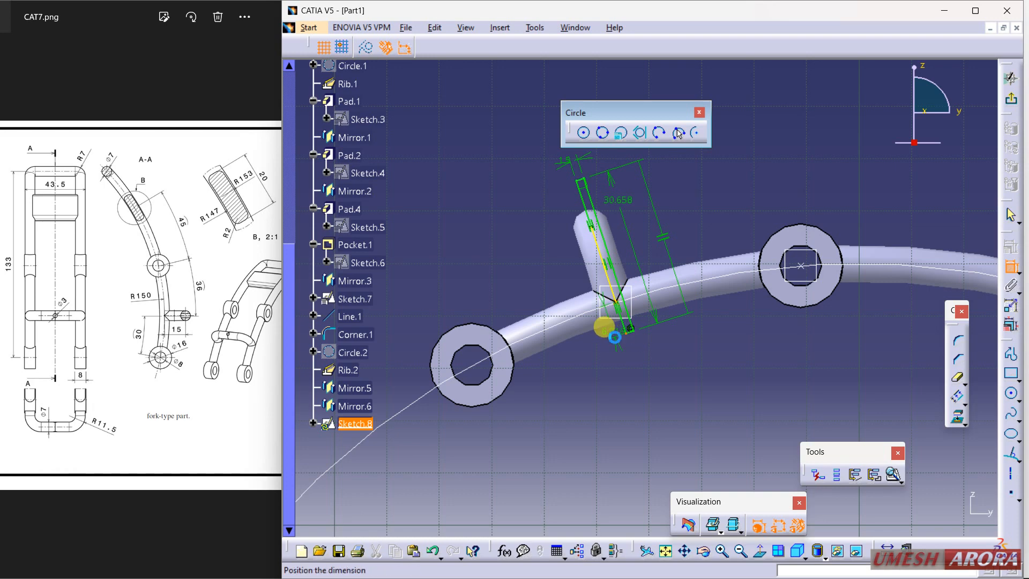
left_click(605, 328)
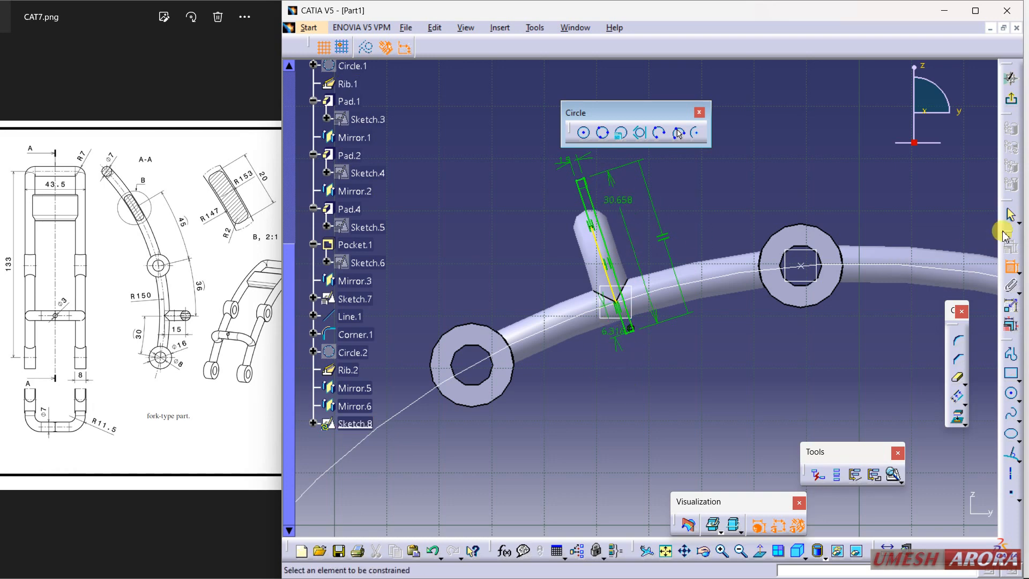
Finish the thin rectangle sketch and cut a 360-degree groove with it through the crossbar, using its long side along the crossbar line as axis
left_click(1011, 78)
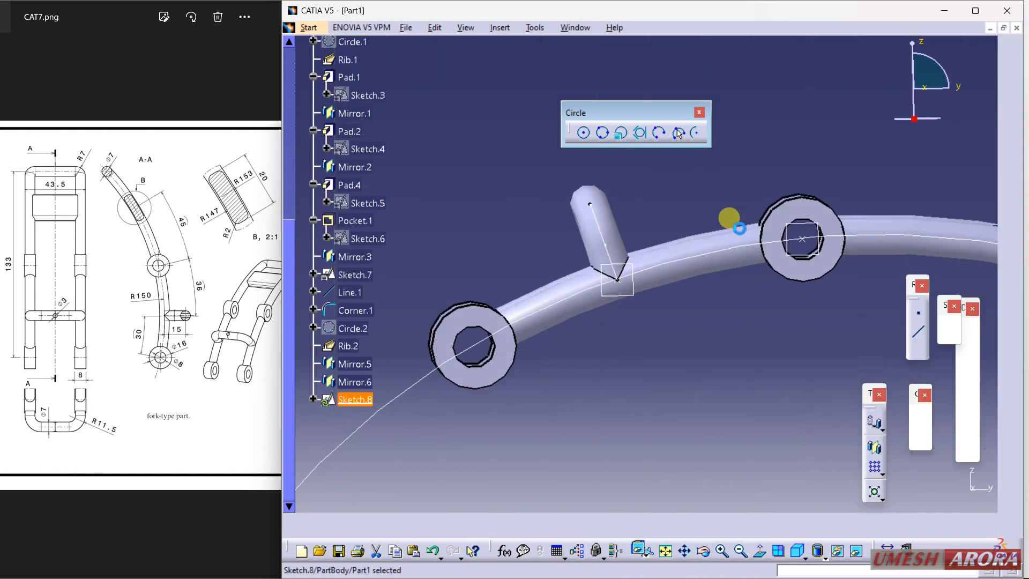
left_click(1012, 293)
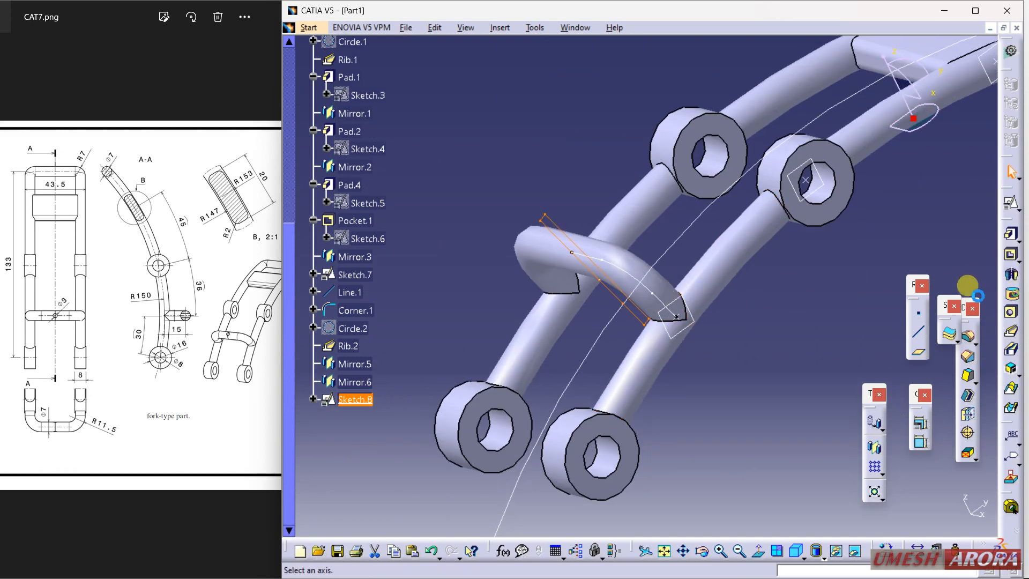
left_click(616, 296)
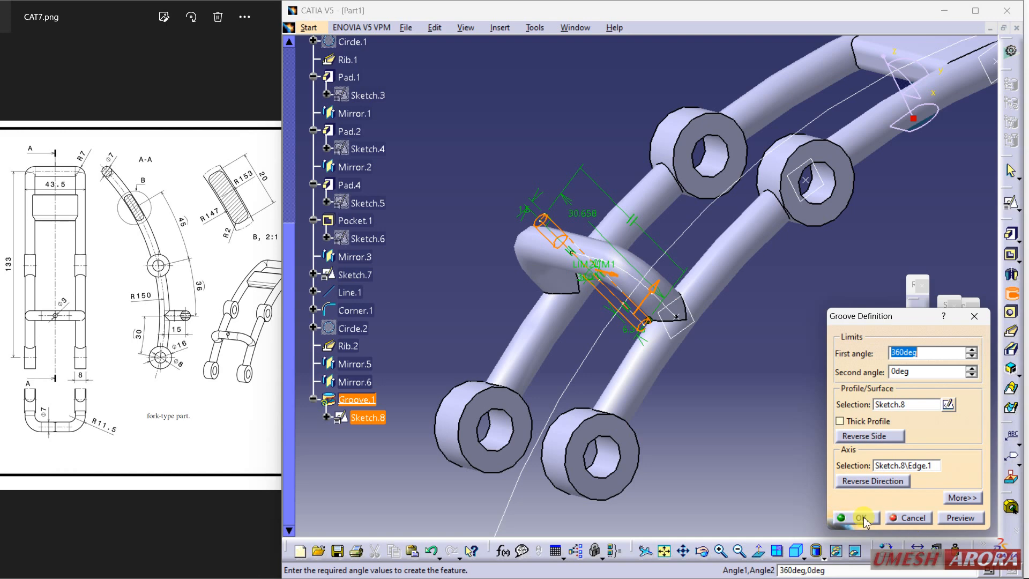
left_click(863, 517)
Hide the Corner.1 center curve of the crossbar and bring the whole fork part into view
right_click(617, 268)
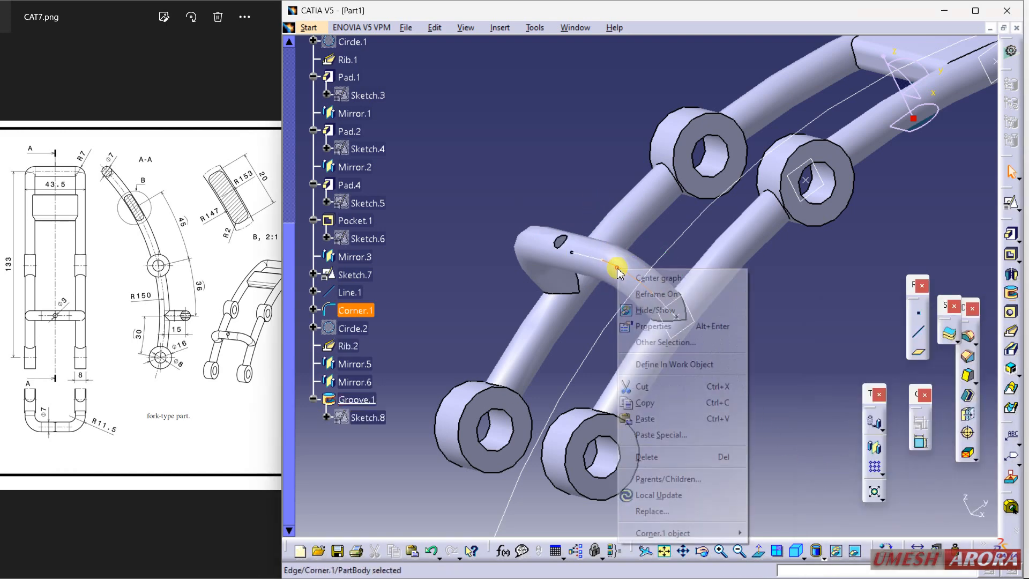
left_click(653, 306)
middle_click_drag(561, 184, 627, 333)
middle_click_drag(644, 145, 602, 158)
middle_click_drag(562, 292, 586, 340)
Hide all sketches and all planes so that only the solid fork part is displayed
left_click(535, 27)
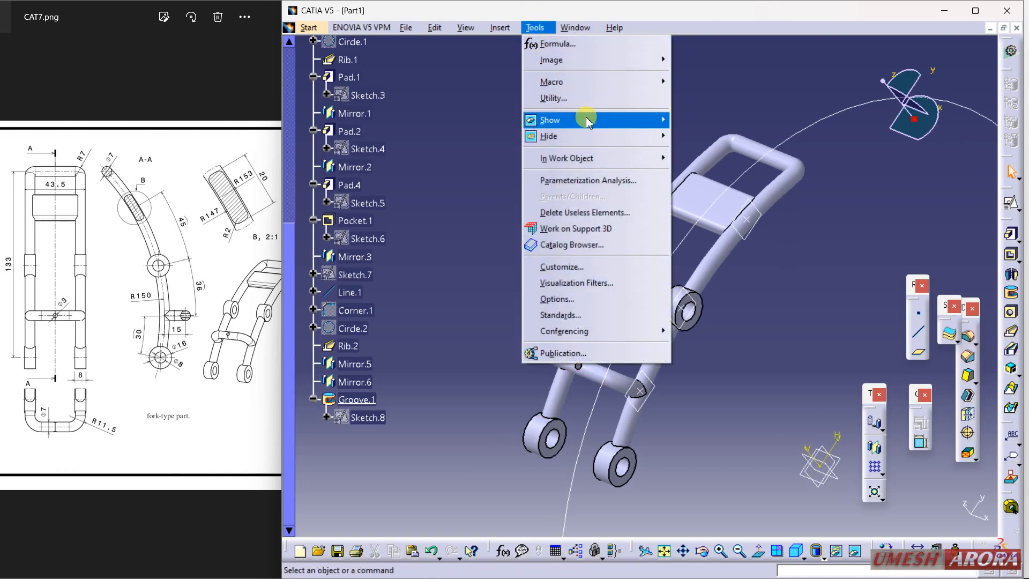
mouse_move(590, 136)
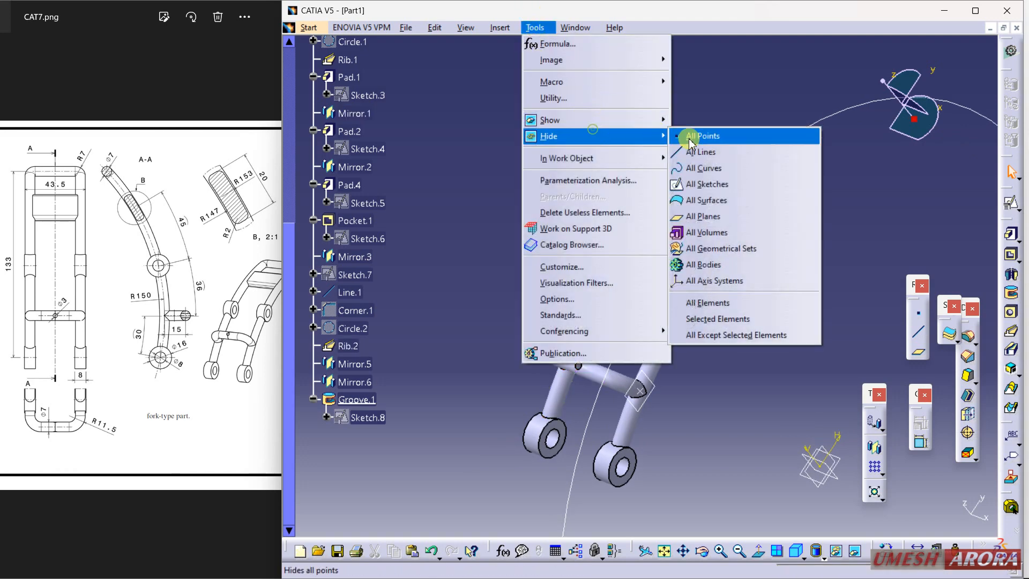
left_click(716, 184)
left_click(497, 27)
mouse_move(594, 128)
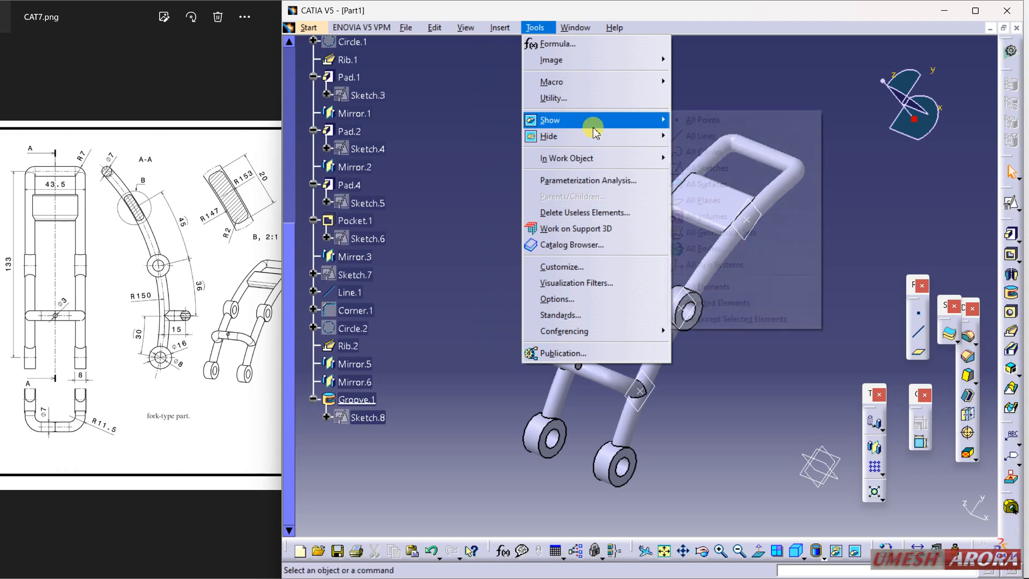
left_click(701, 216)
middle_click_drag(641, 177, 528, 123)
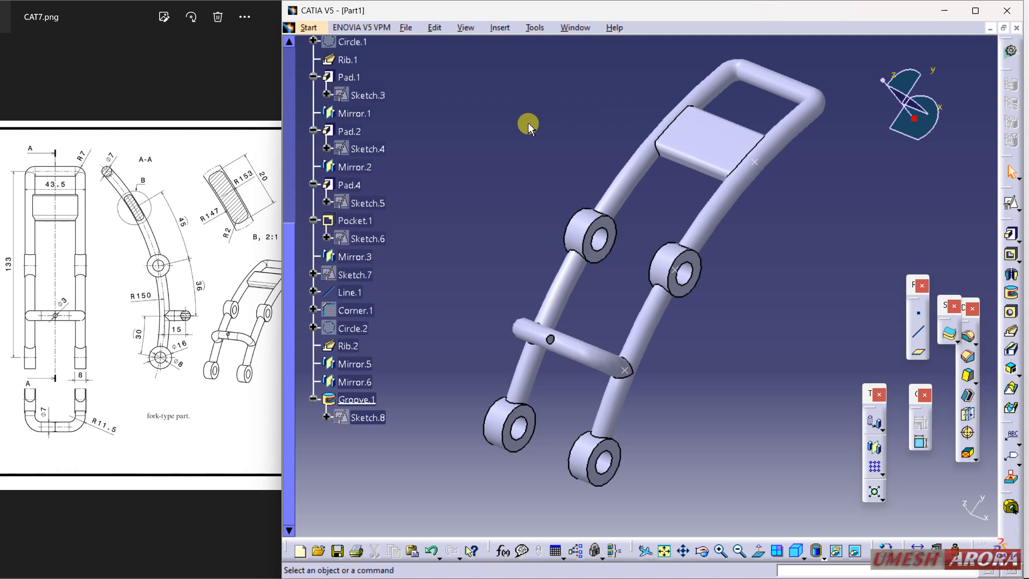